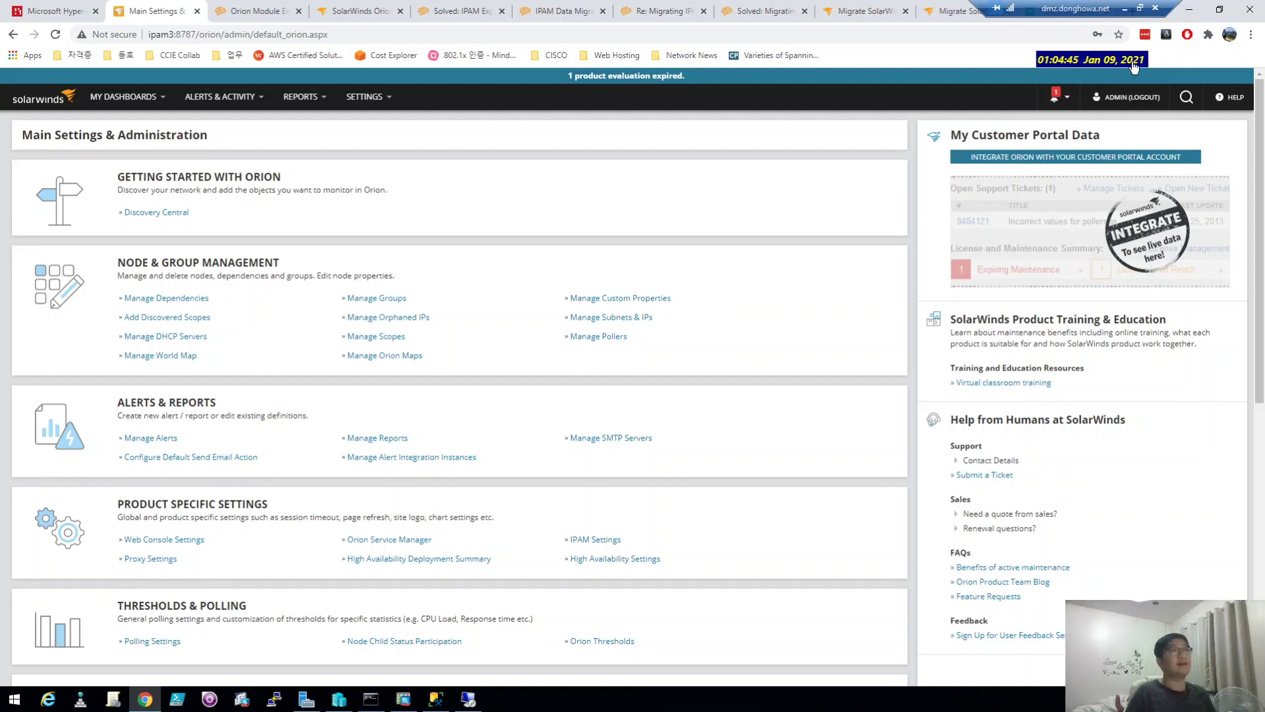
Step: Leave the full-screen remote session and bring the Notepad++ notes document forward
click(1139, 7)
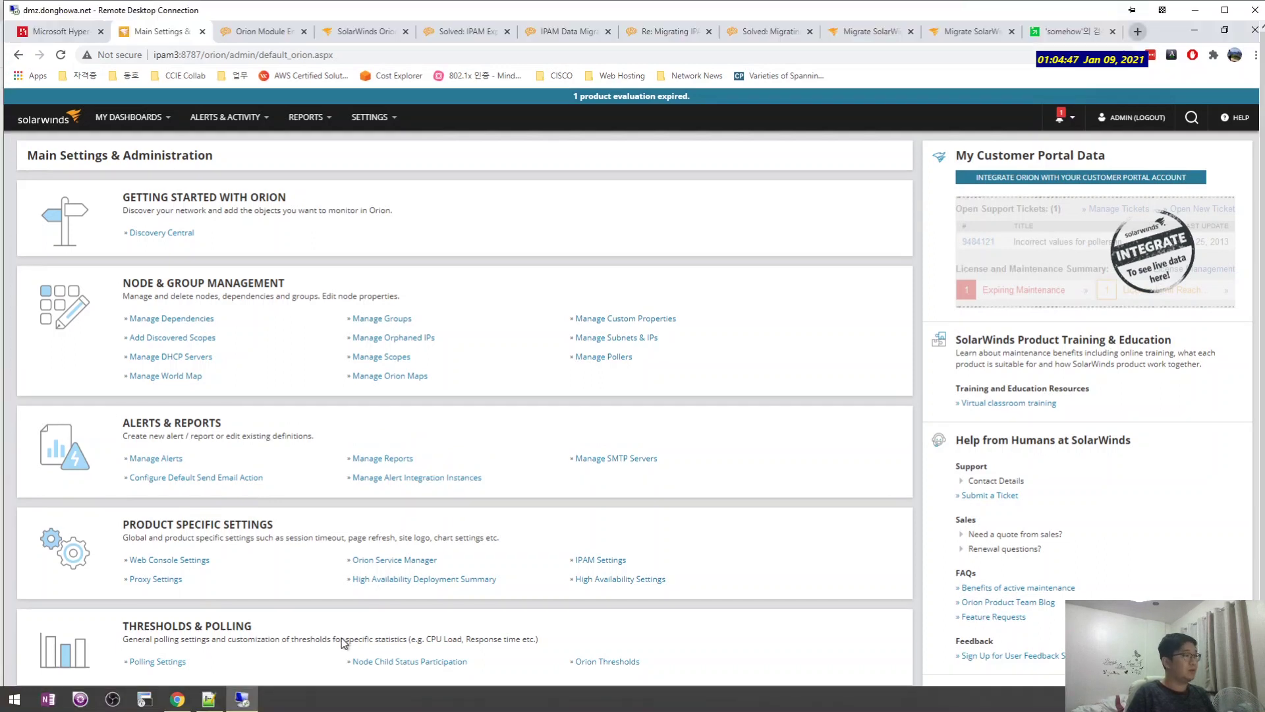
click(225, 699)
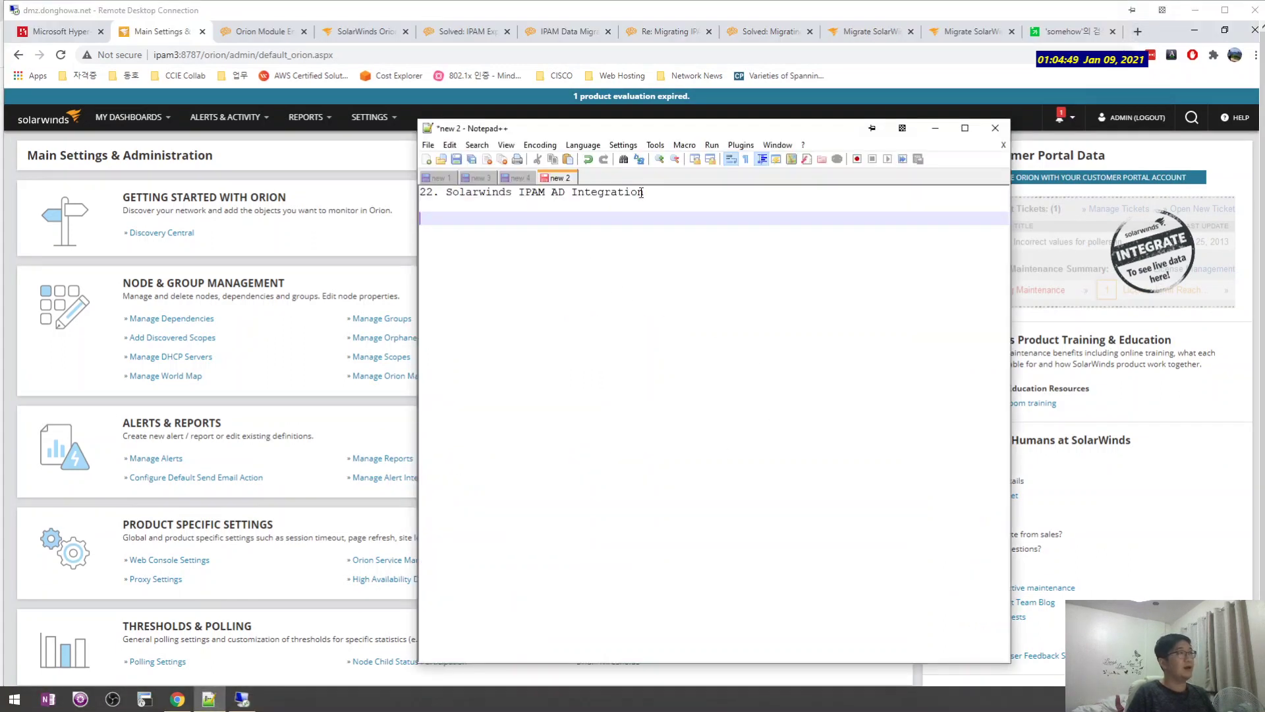
drag(446, 192, 643, 192)
key(ctrl+c)
click(781, 198)
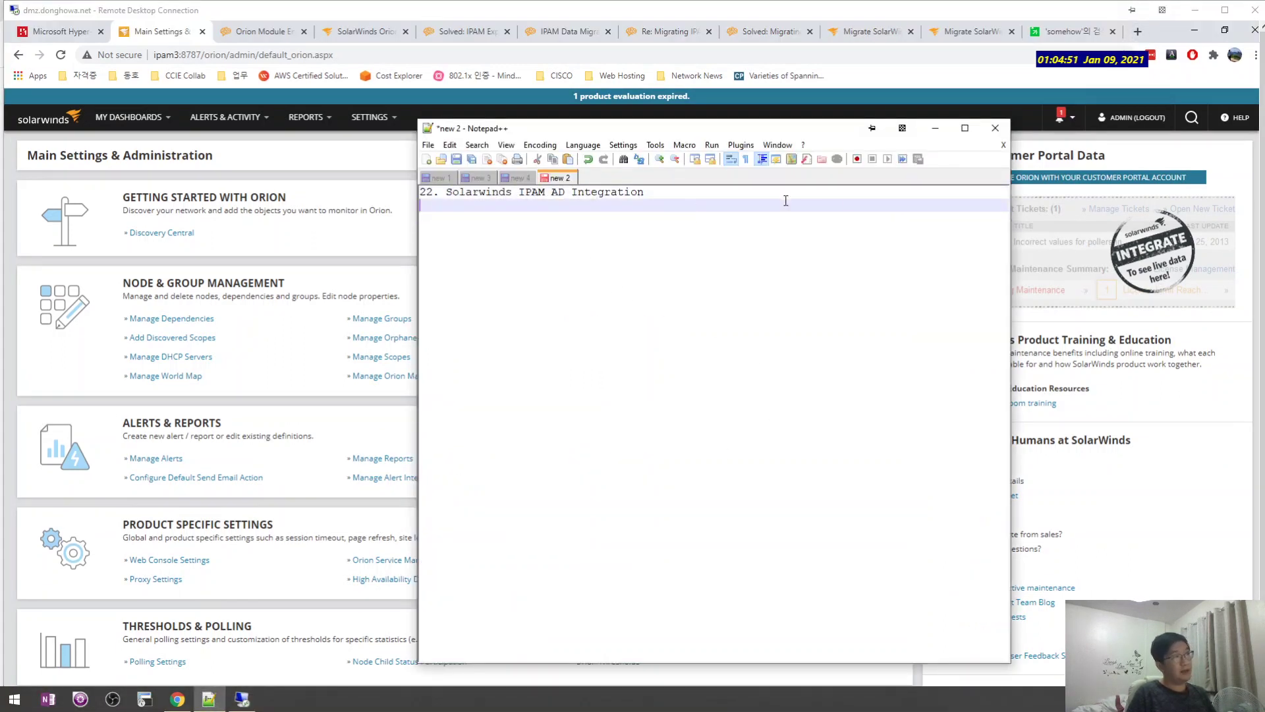
drag(827, 130, 894, 137)
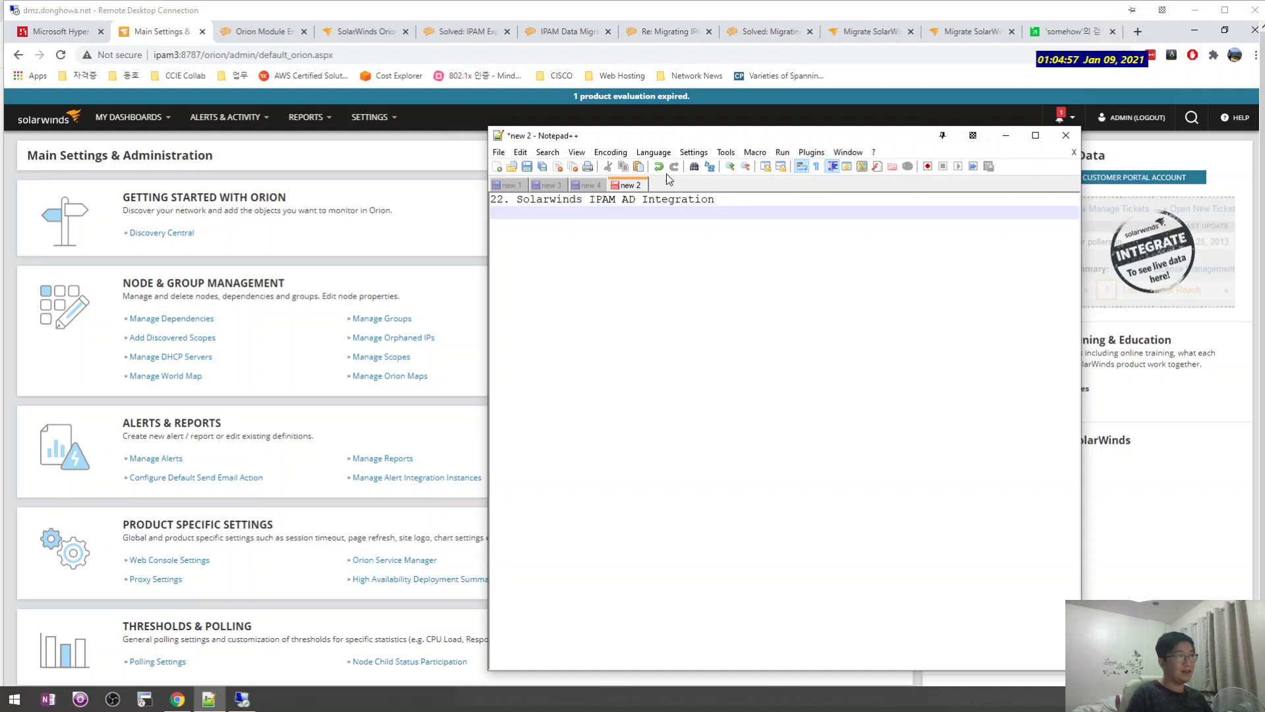
Step: Expand AD to 'Active Directory Authentication' in the note title and add blank lines below it
click(630, 201)
text(c)
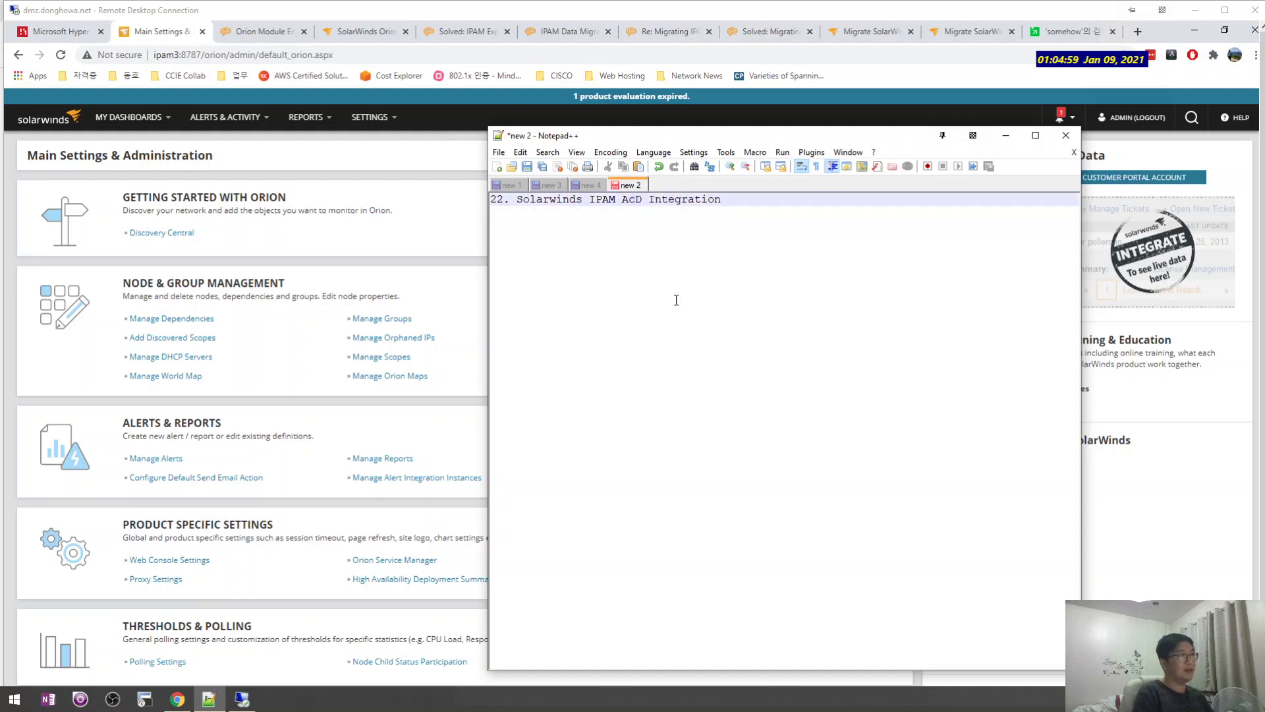
text(tive D)
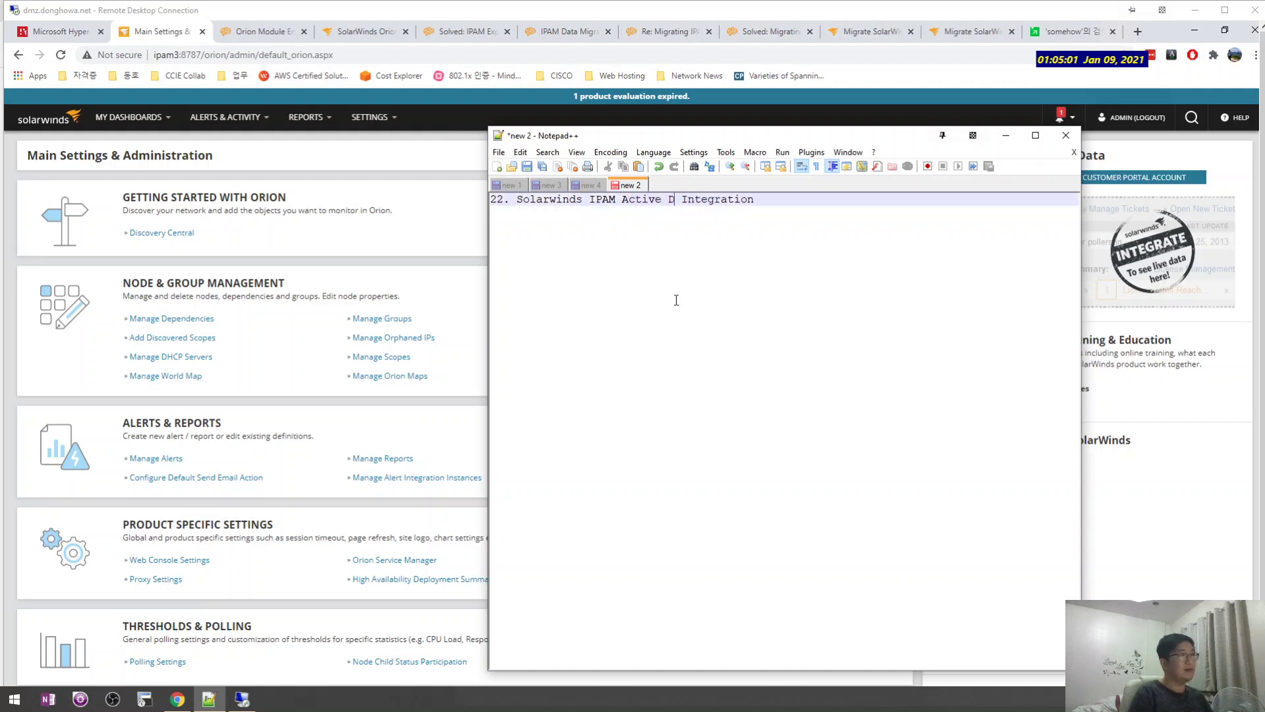
text(irectory)
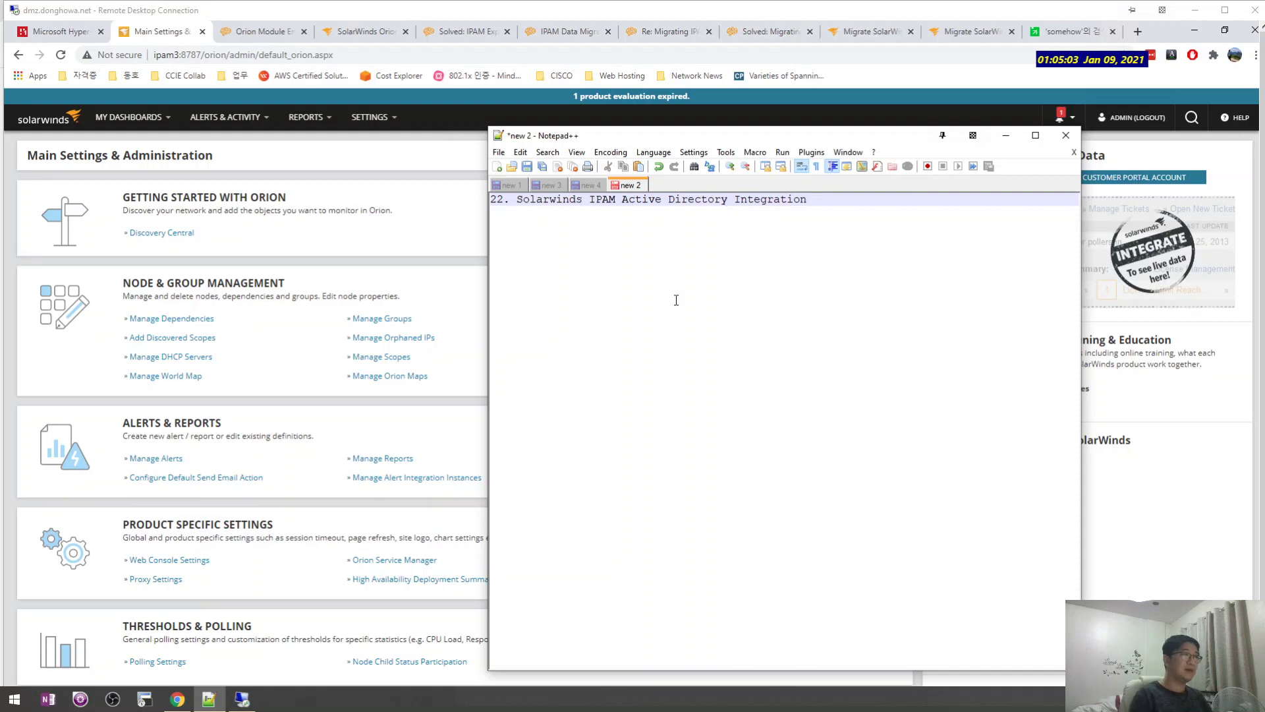
text( Auth)
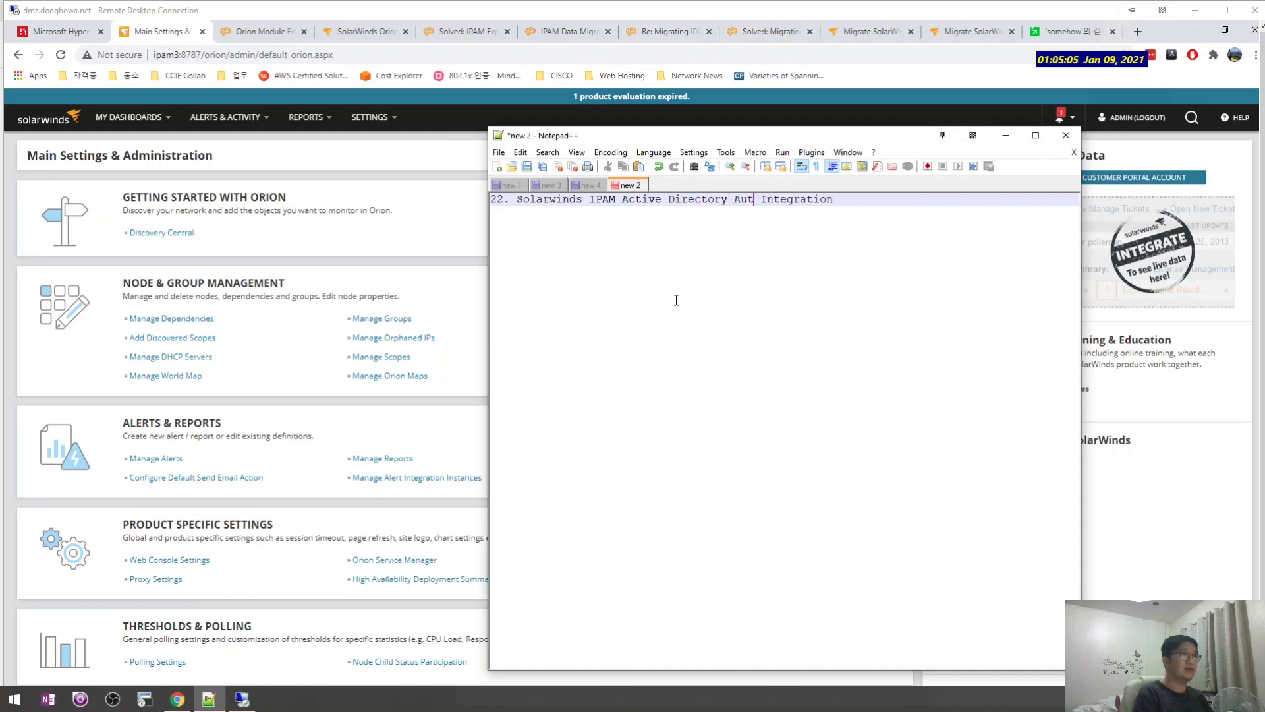
text(entic Integration)
key(End)
key(Return)
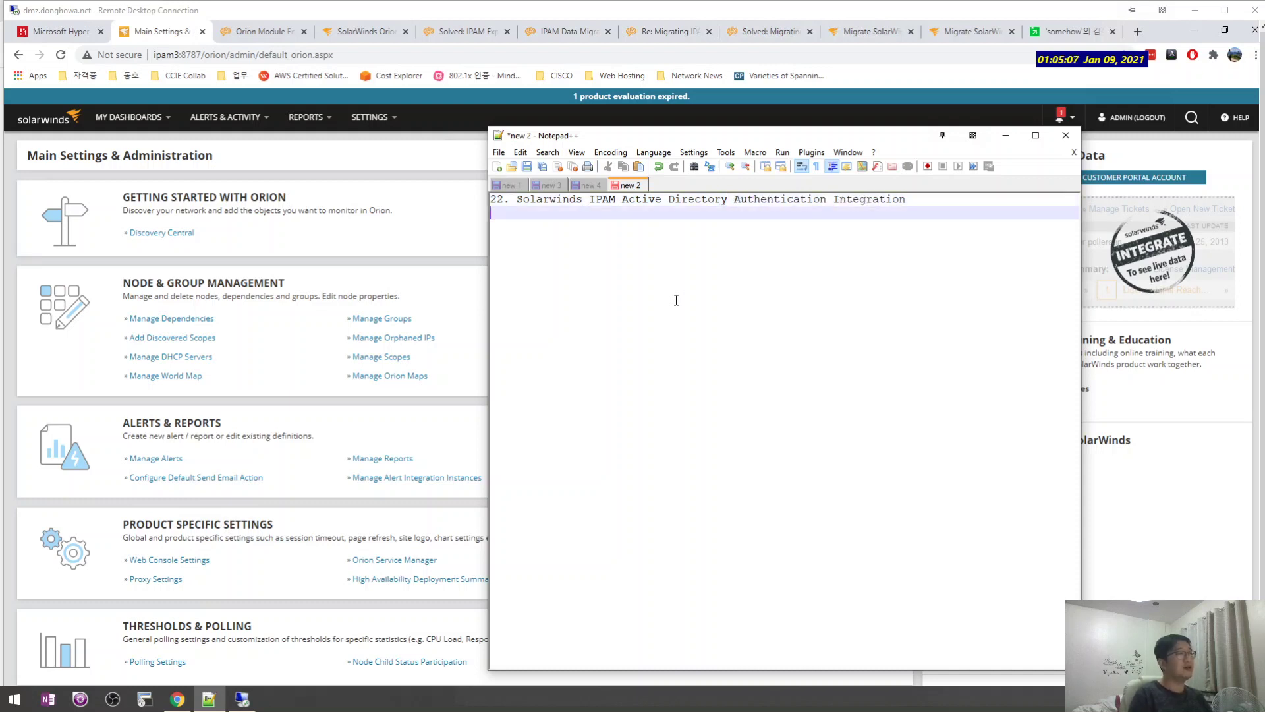
key(Return)
key(Return)
click(412, 253)
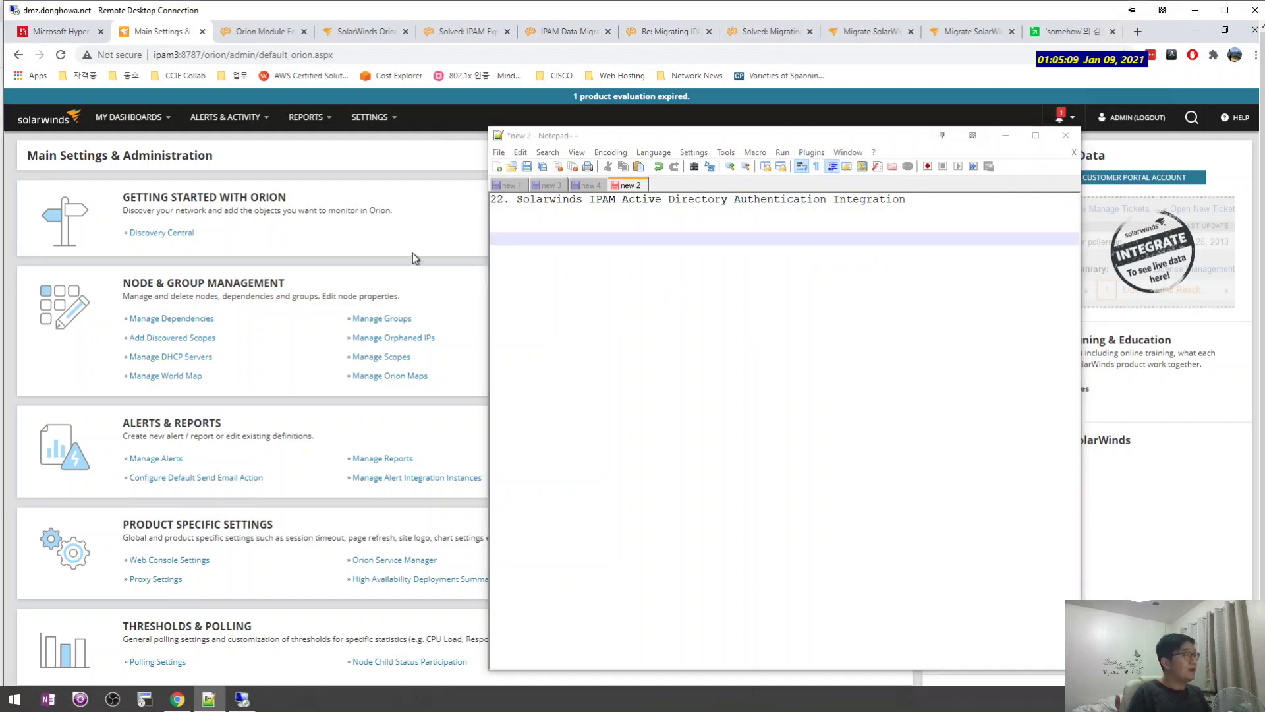
drag(728, 199, 619, 198)
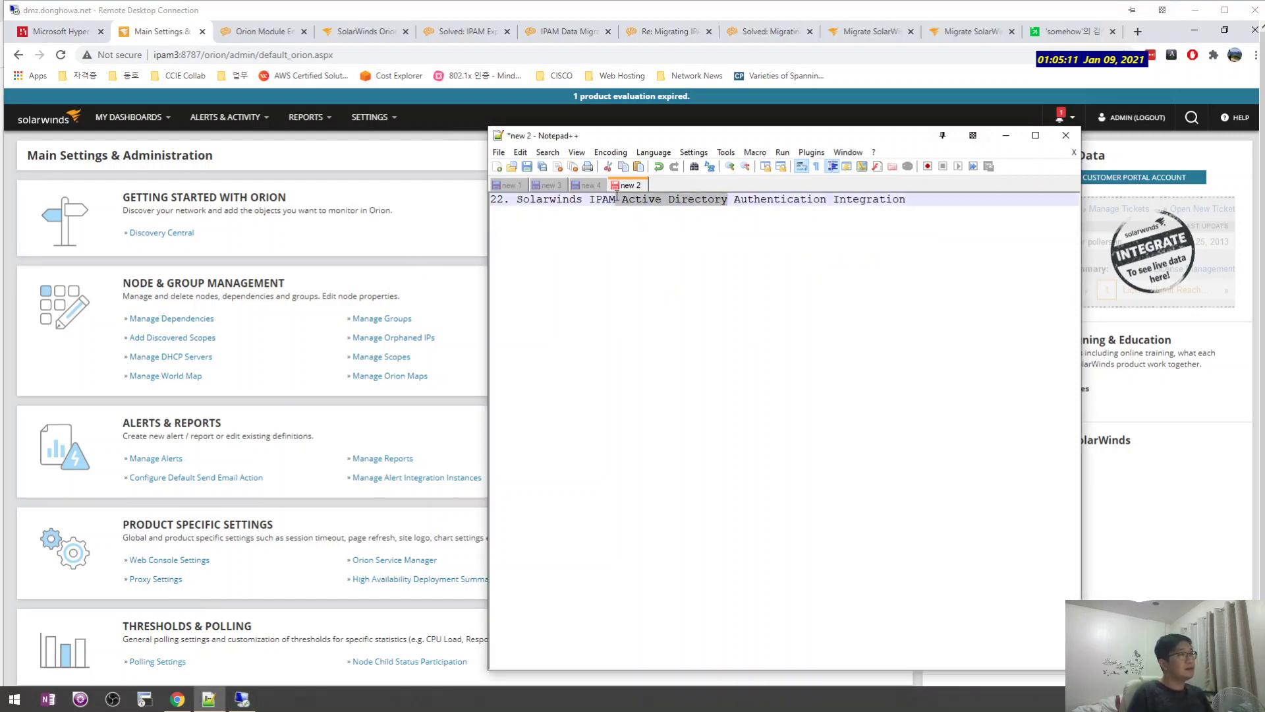
click(632, 229)
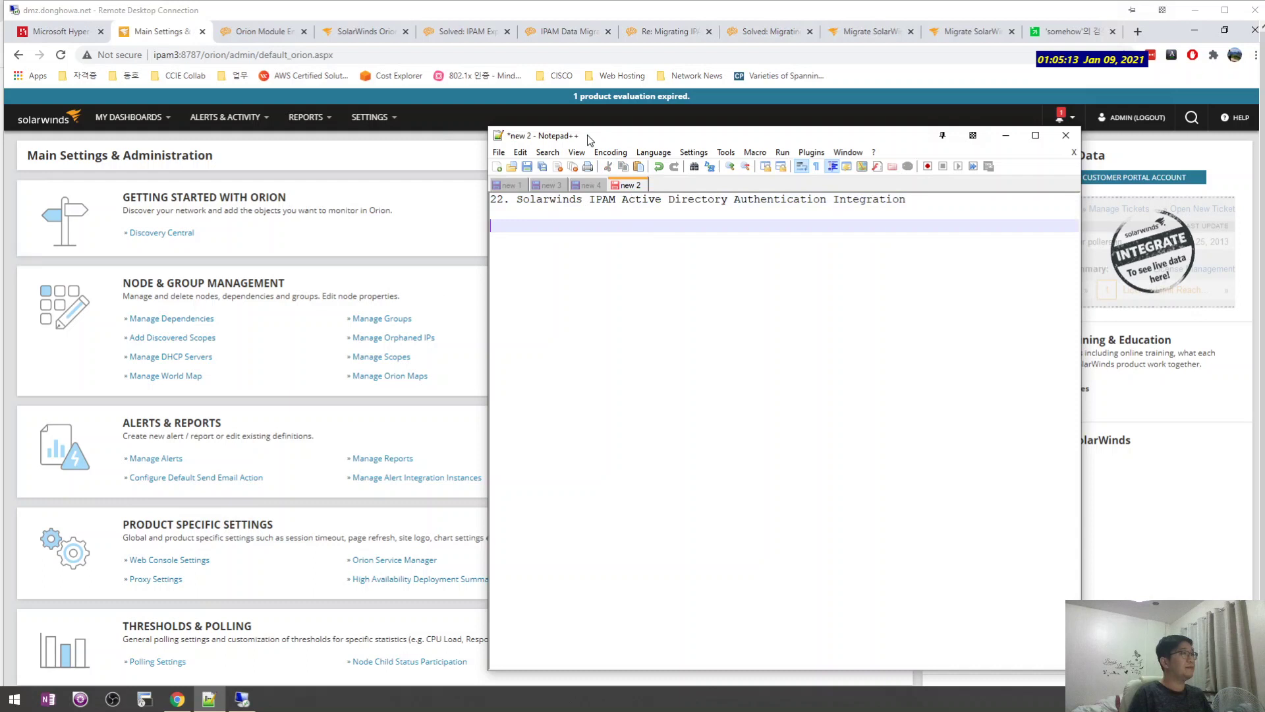
Step: Start a new stopwatch from the clock and park it under the clock
drag(587, 135, 747, 163)
click(413, 261)
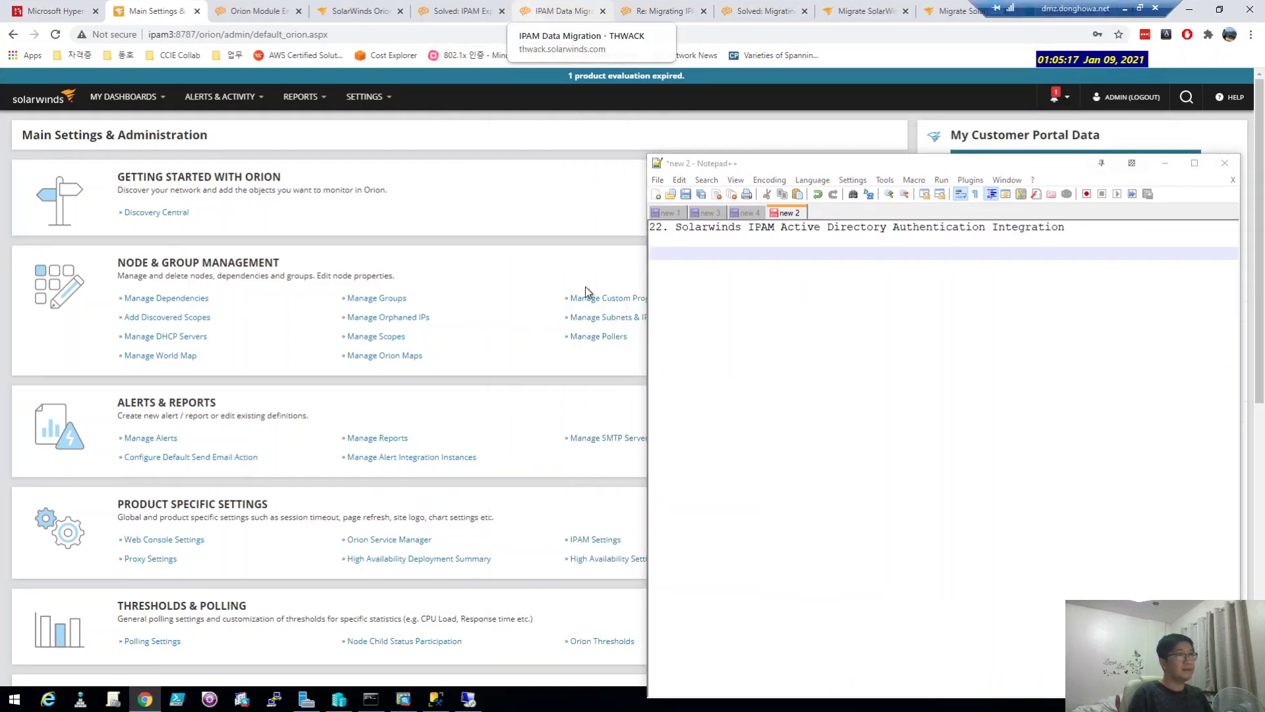
right_click(1068, 59)
click(1037, 117)
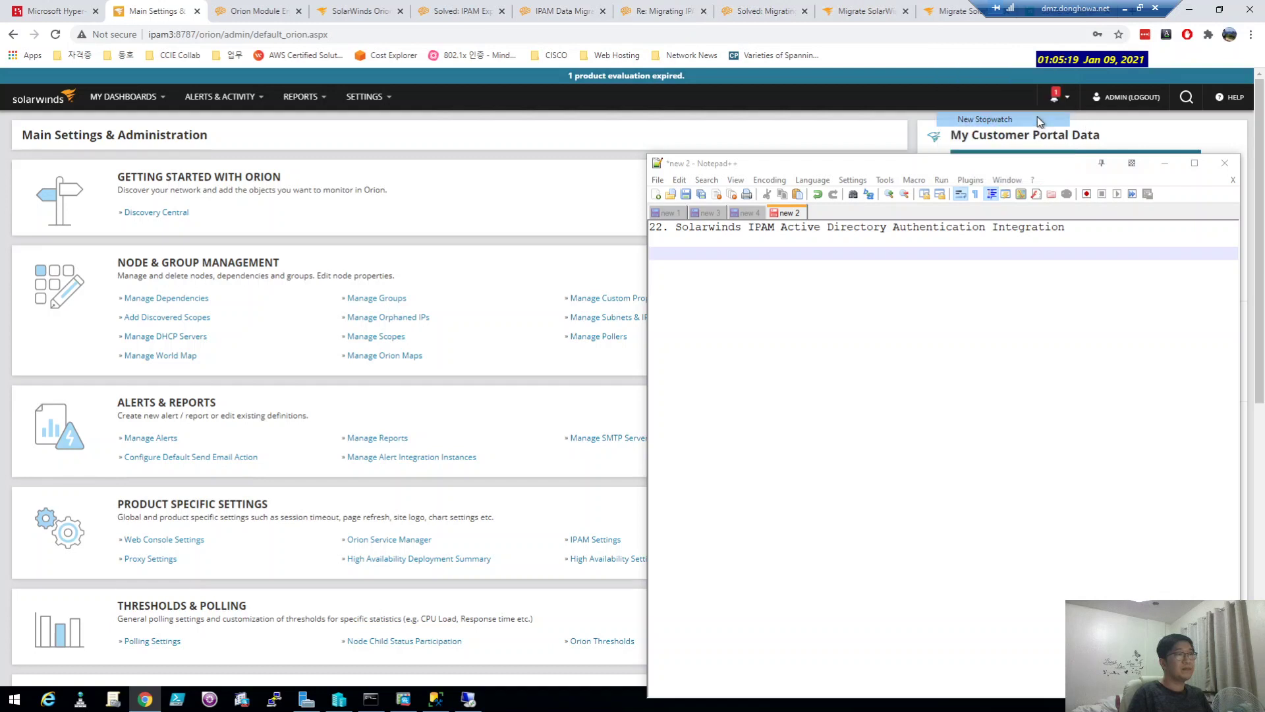
click(787, 178)
drag(810, 151, 1085, 79)
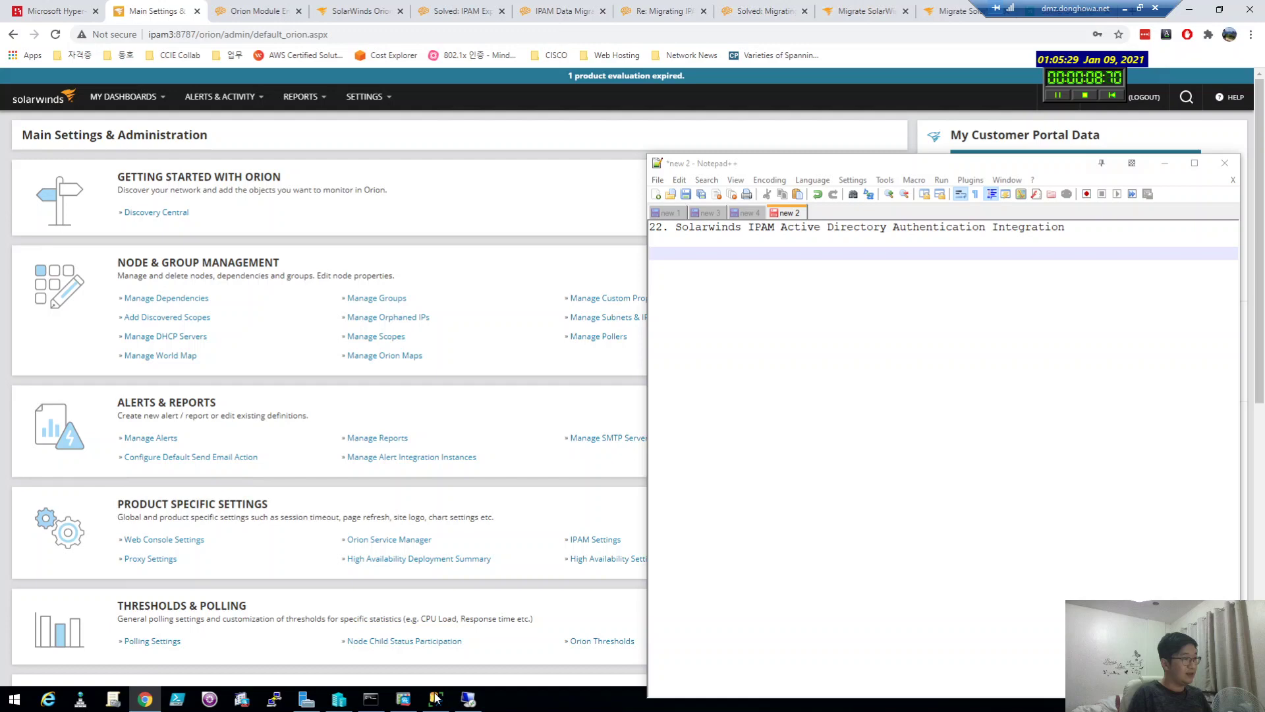
Step: Launch Active Directory Users and Computers from Server Manager's Tools menu
click(307, 700)
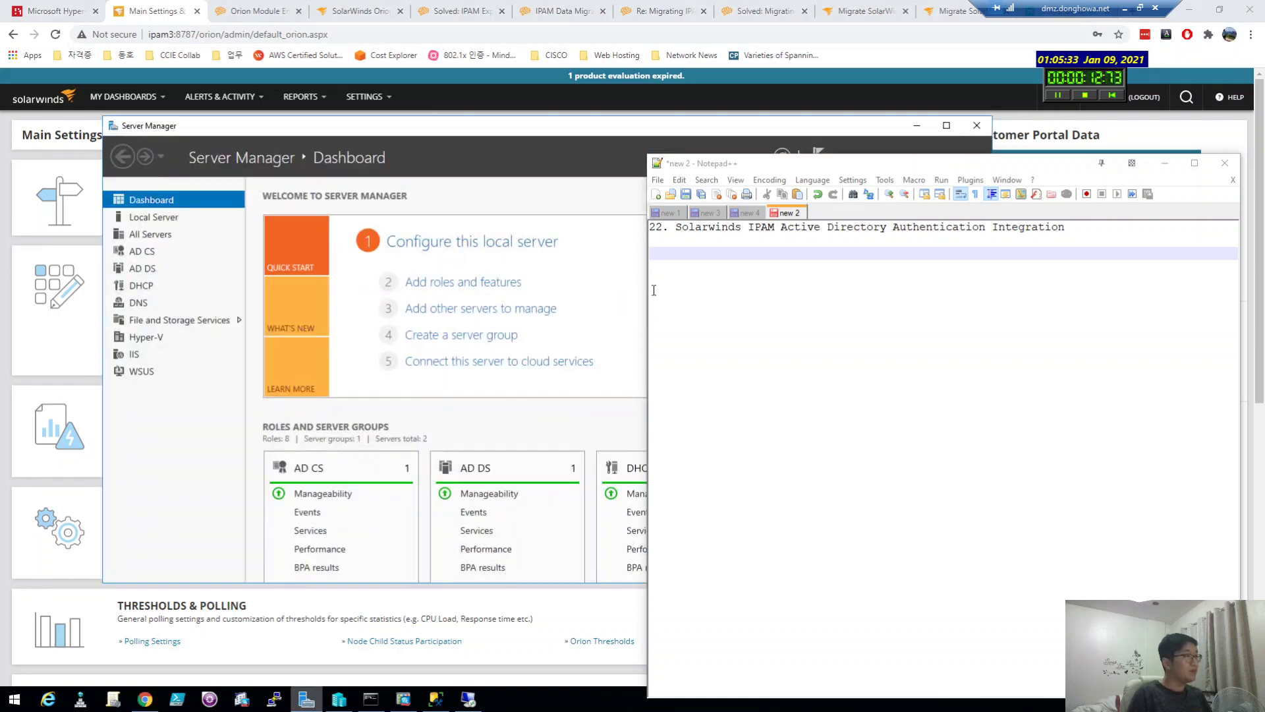
mouse_move(772, 163)
mouse_down()
mouse_move(897, 228)
mouse_move(883, 318)
mouse_up()
click(855, 157)
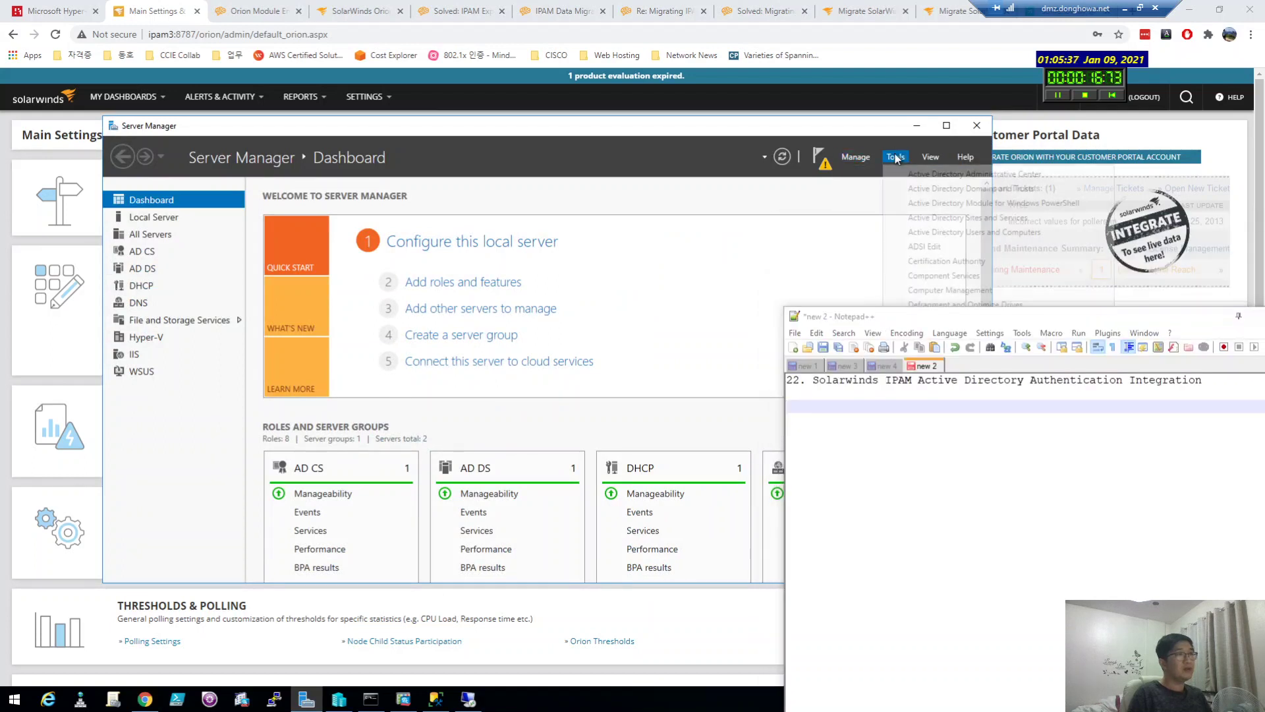
click(895, 156)
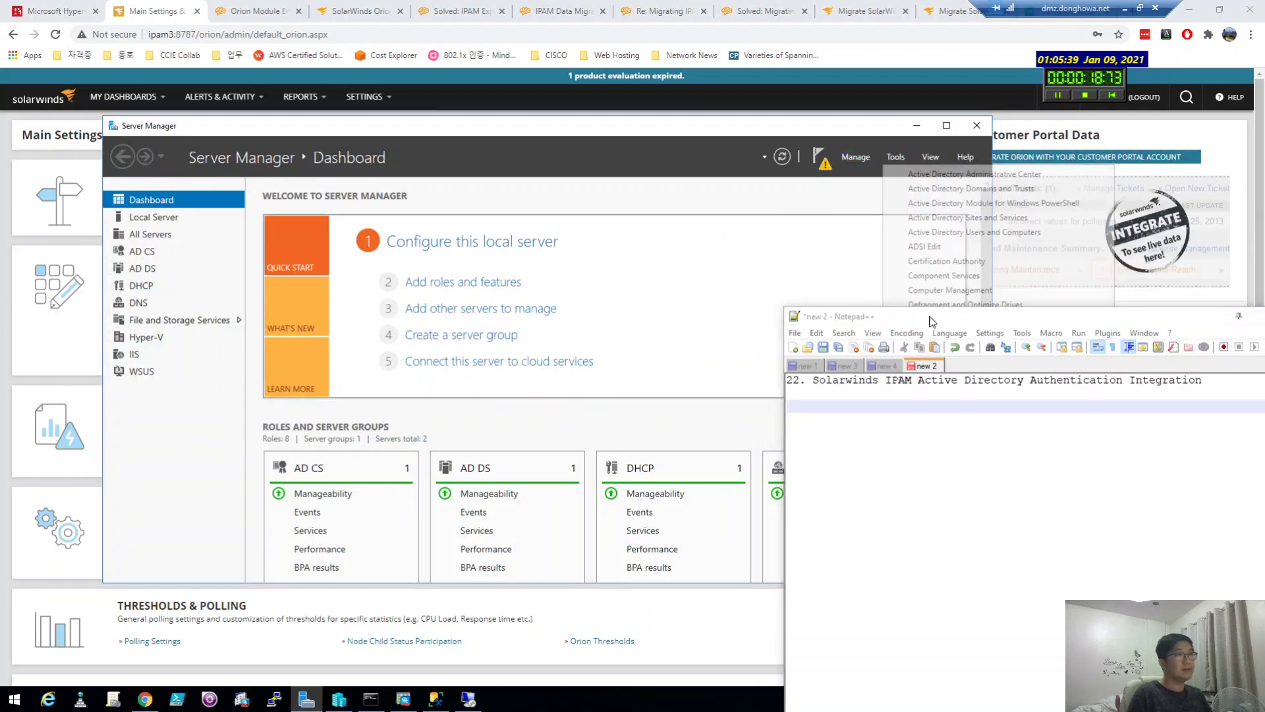
key(Escape)
drag(920, 319, 873, 226)
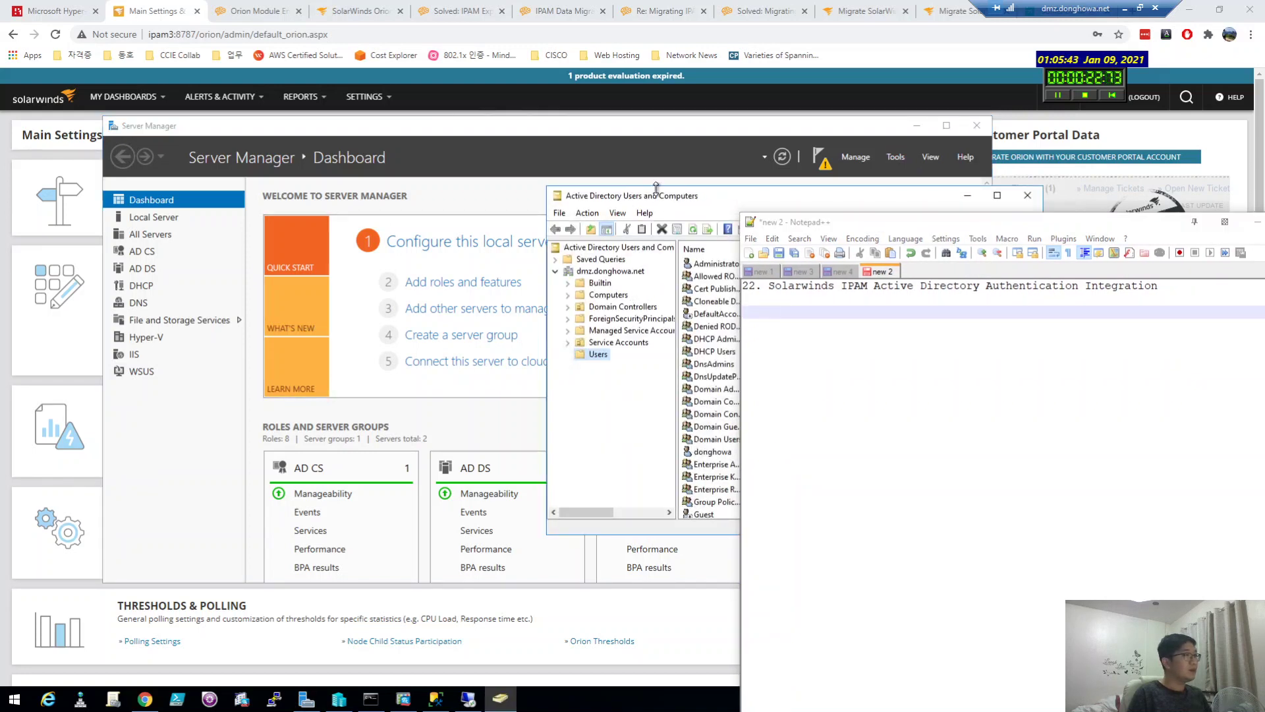
Step: Attempt to create a 'Service Accounts' organizational unit under dmz.donghowa.net
drag(620, 195, 311, 195)
right_click(297, 272)
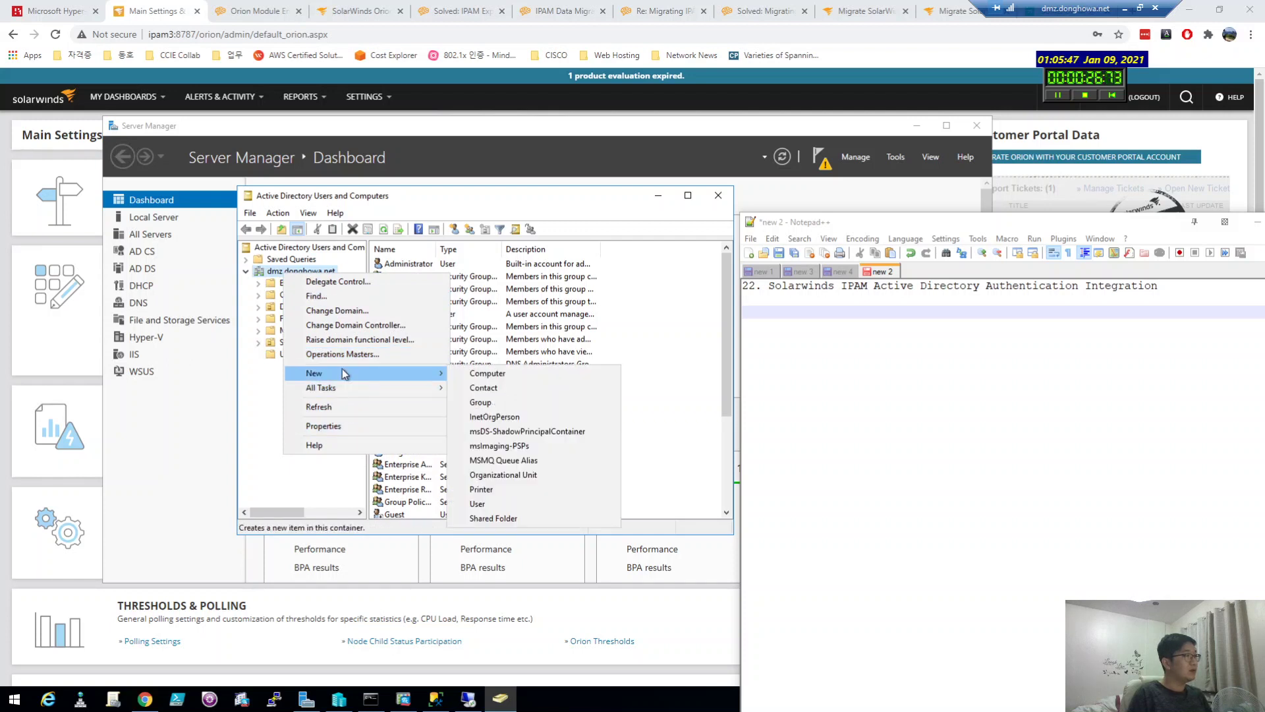
mouse_move(315, 373)
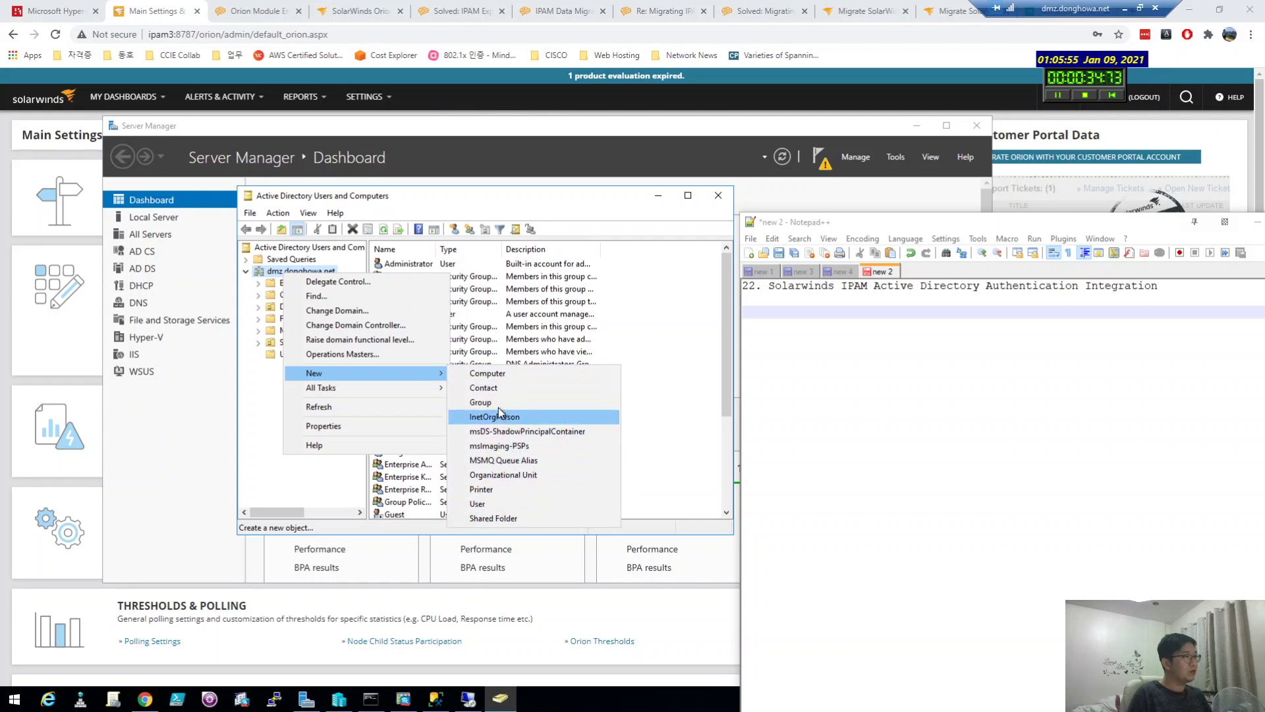
click(502, 475)
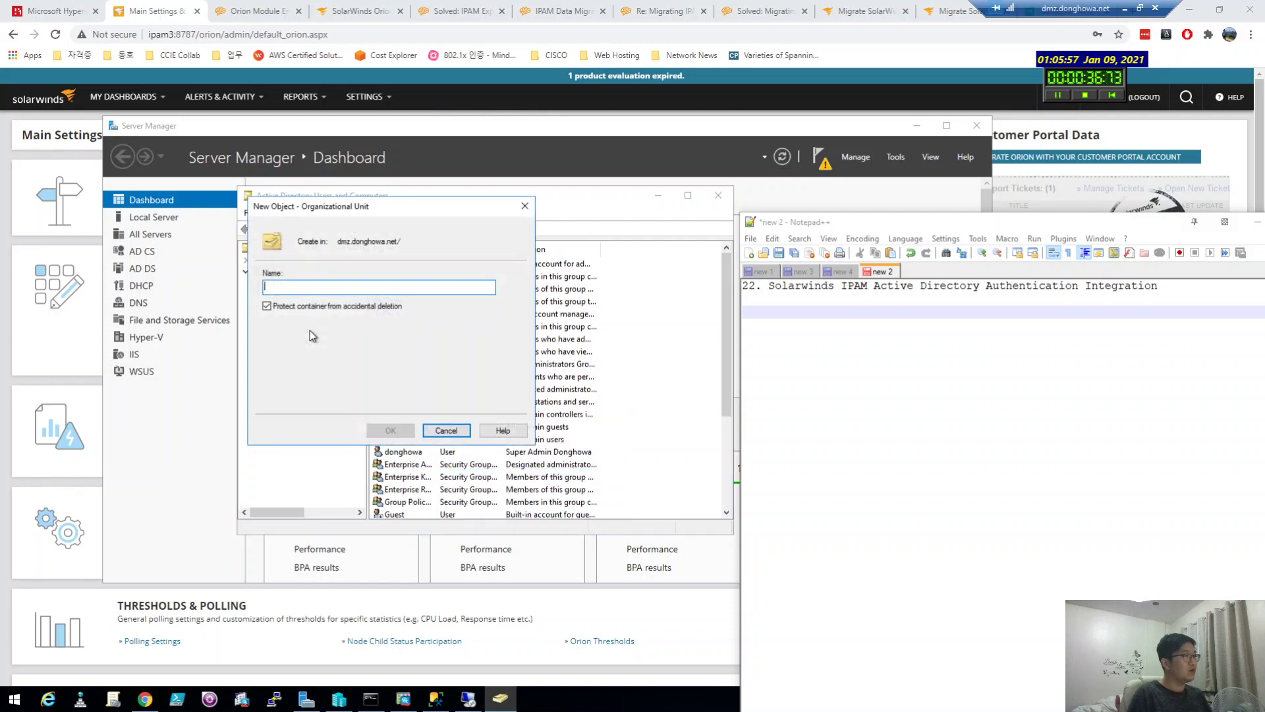
click(266, 305)
click(341, 287)
text(d)
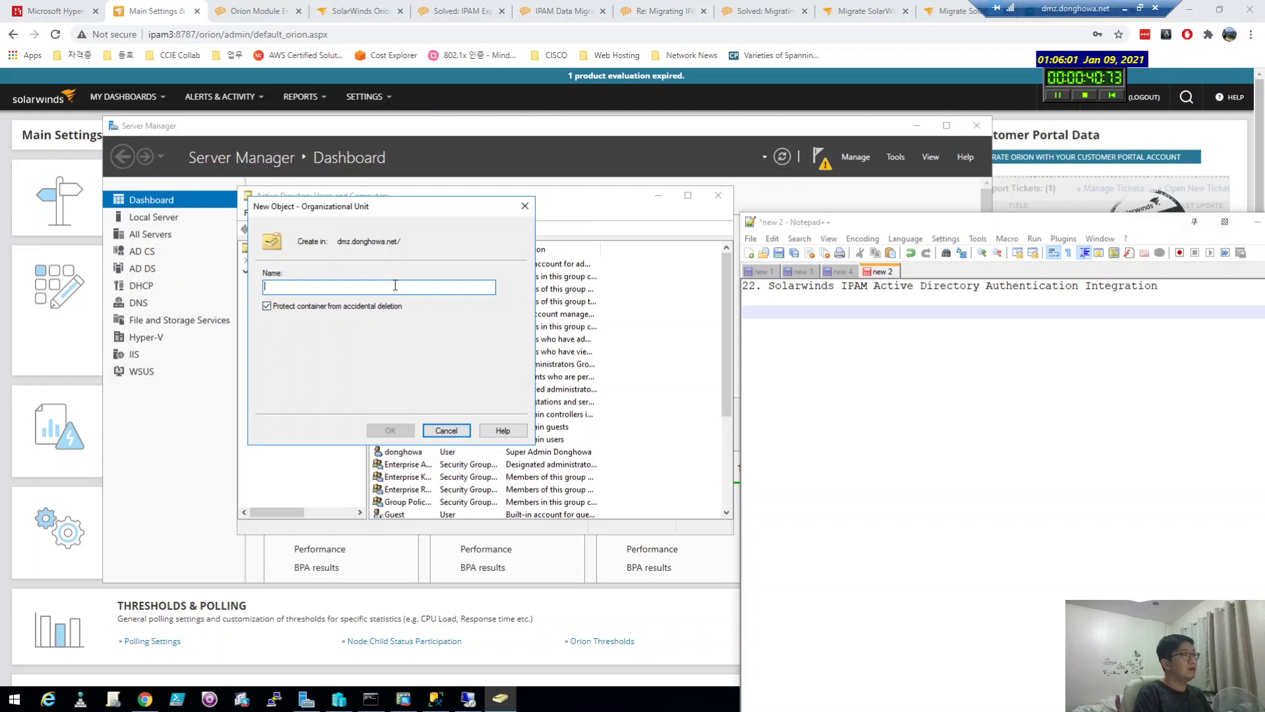
text(Service Accounts)
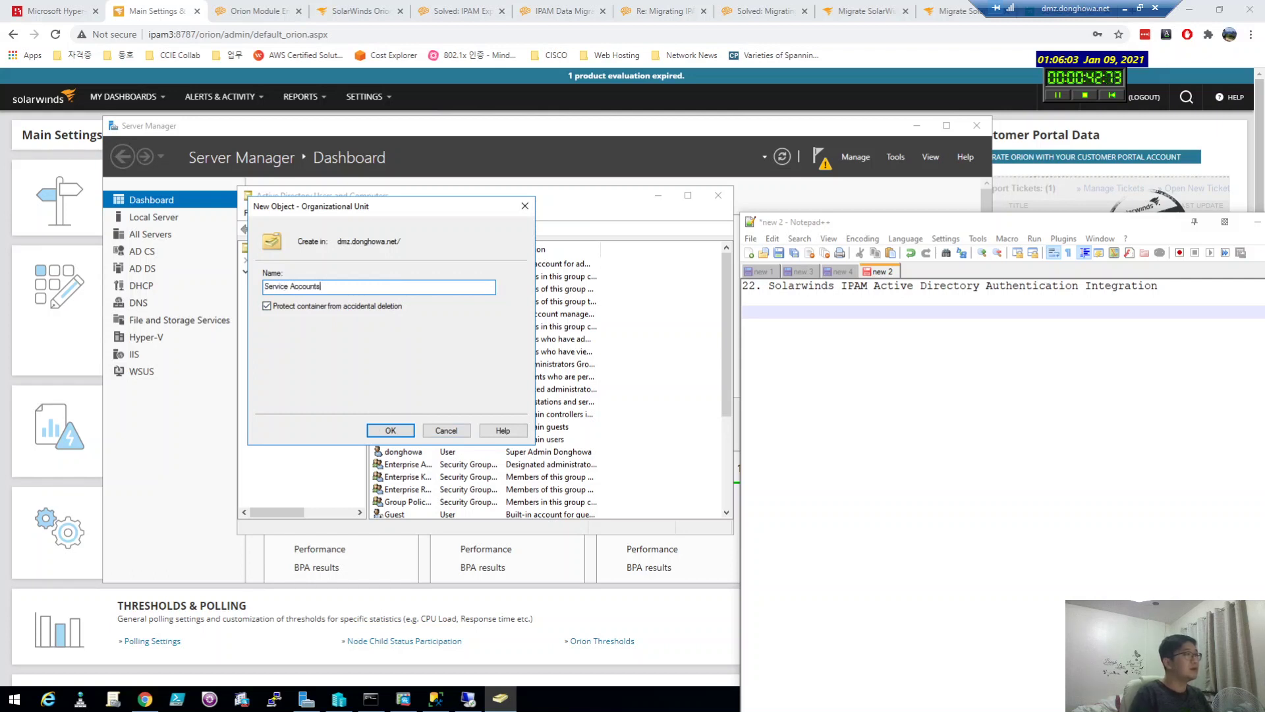
click(391, 431)
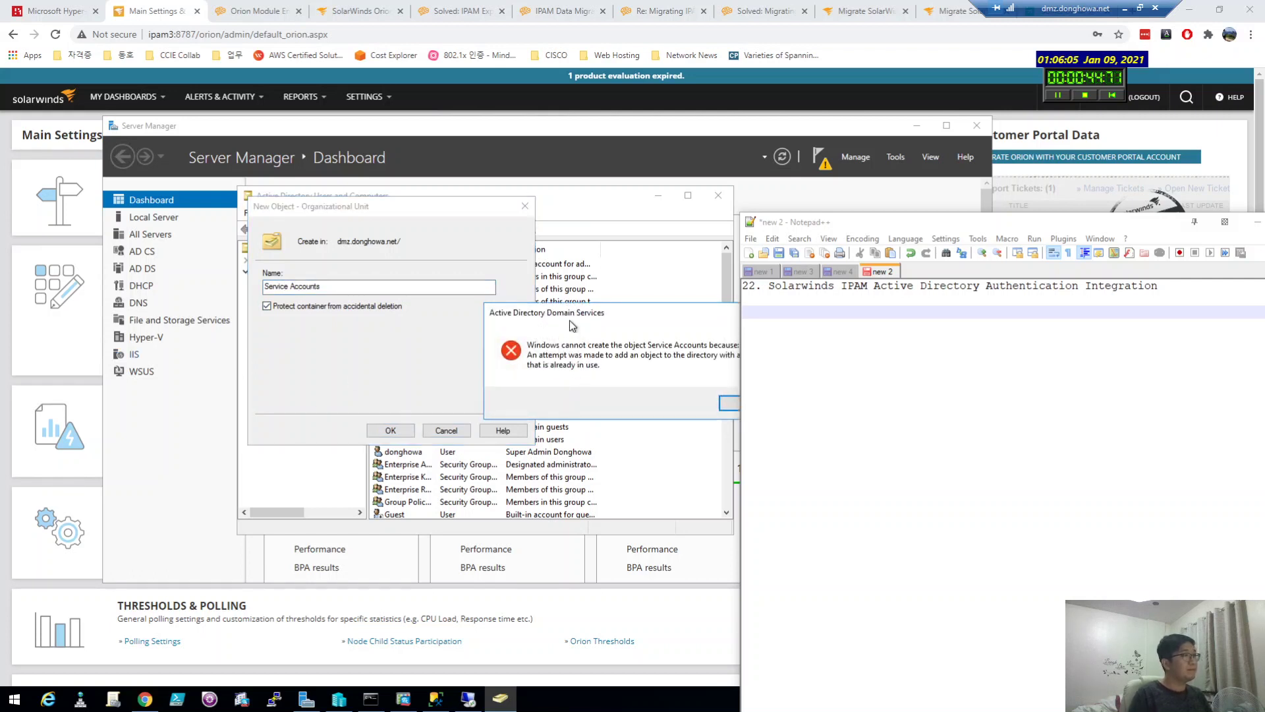
Step: Dismiss the duplicate-name error and cancel creating the organizational unit
drag(570, 314, 404, 302)
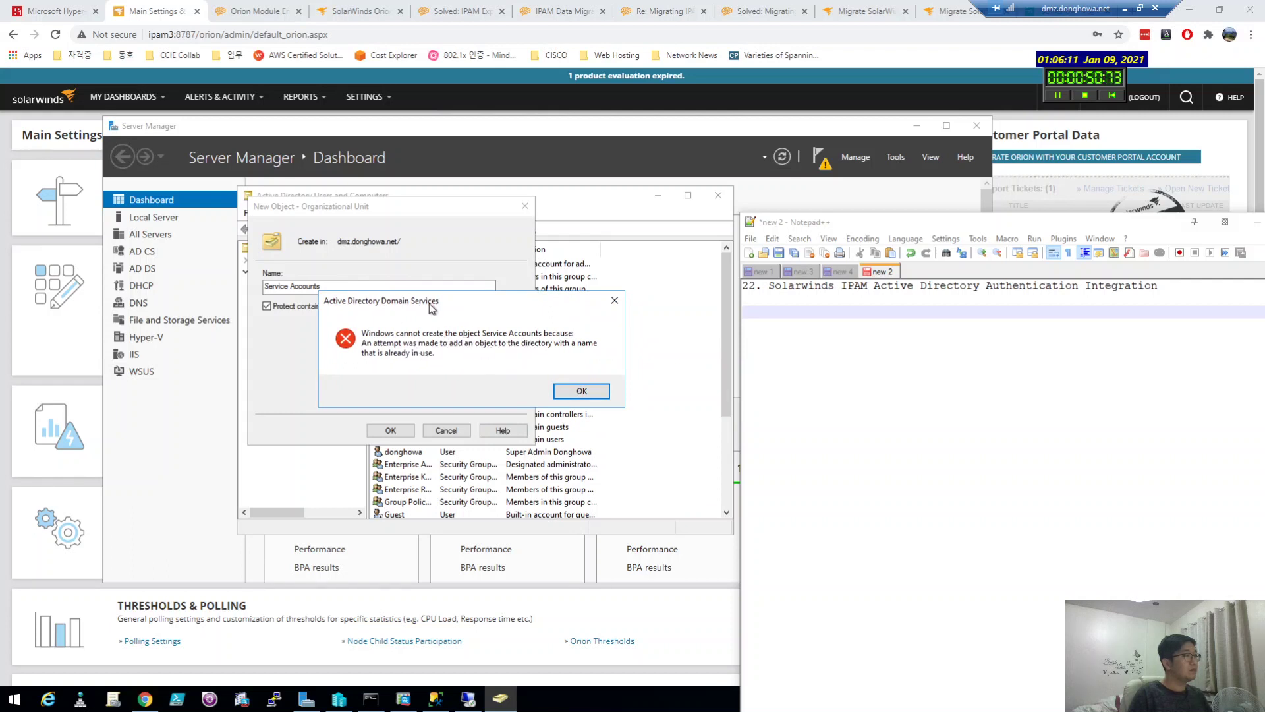
click(581, 391)
drag(362, 205, 592, 223)
key(Escape)
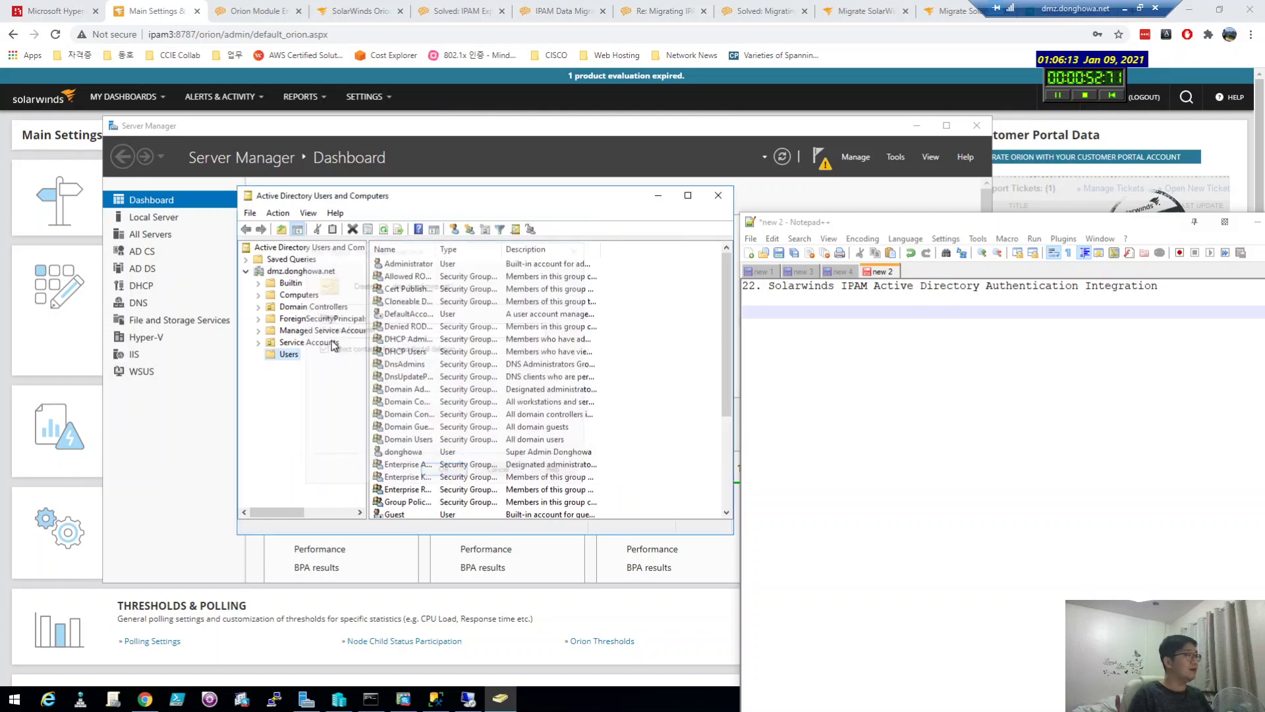
Step: Begin creating a new user inside the existing Service Accounts container
click(309, 342)
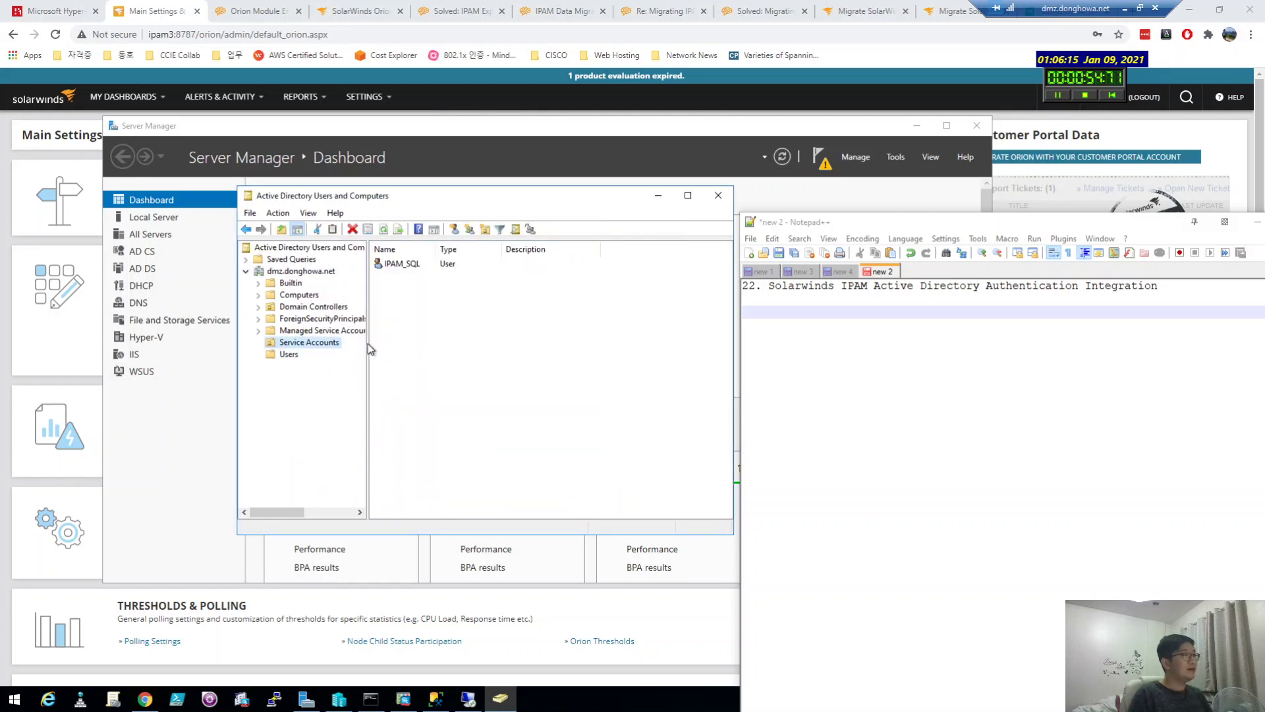
right_click(326, 344)
mouse_move(358, 399)
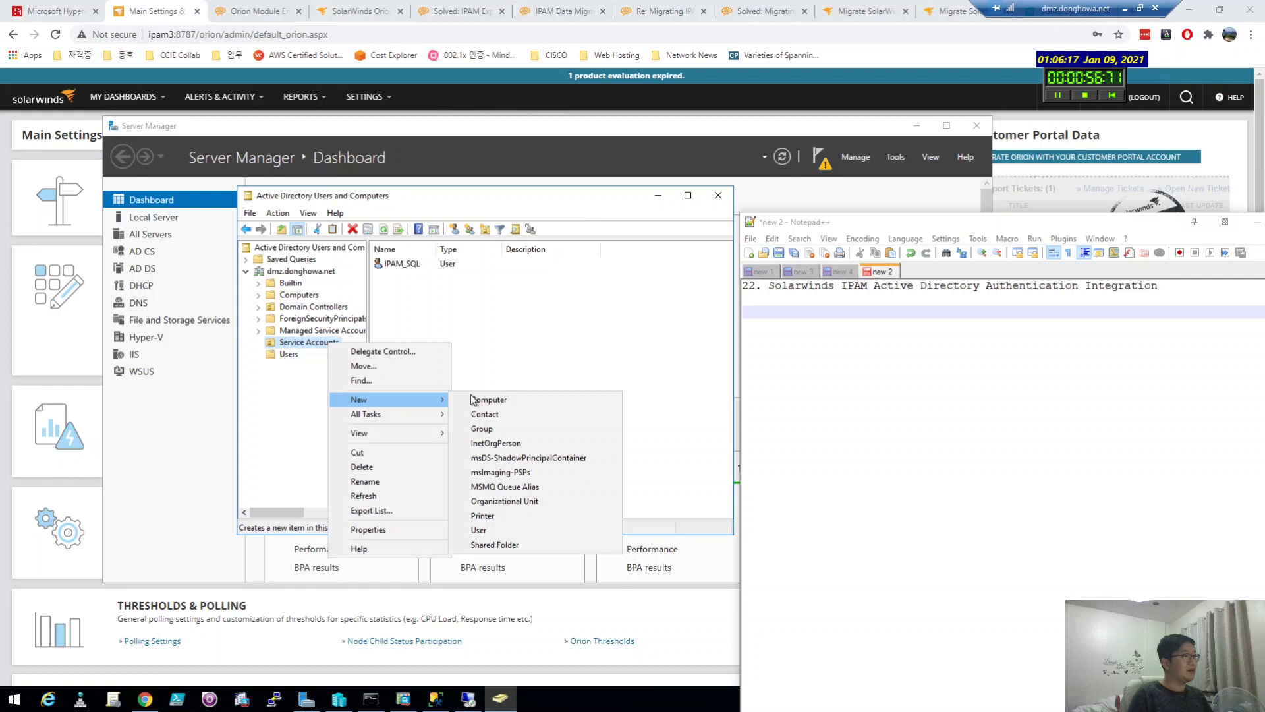
click(479, 531)
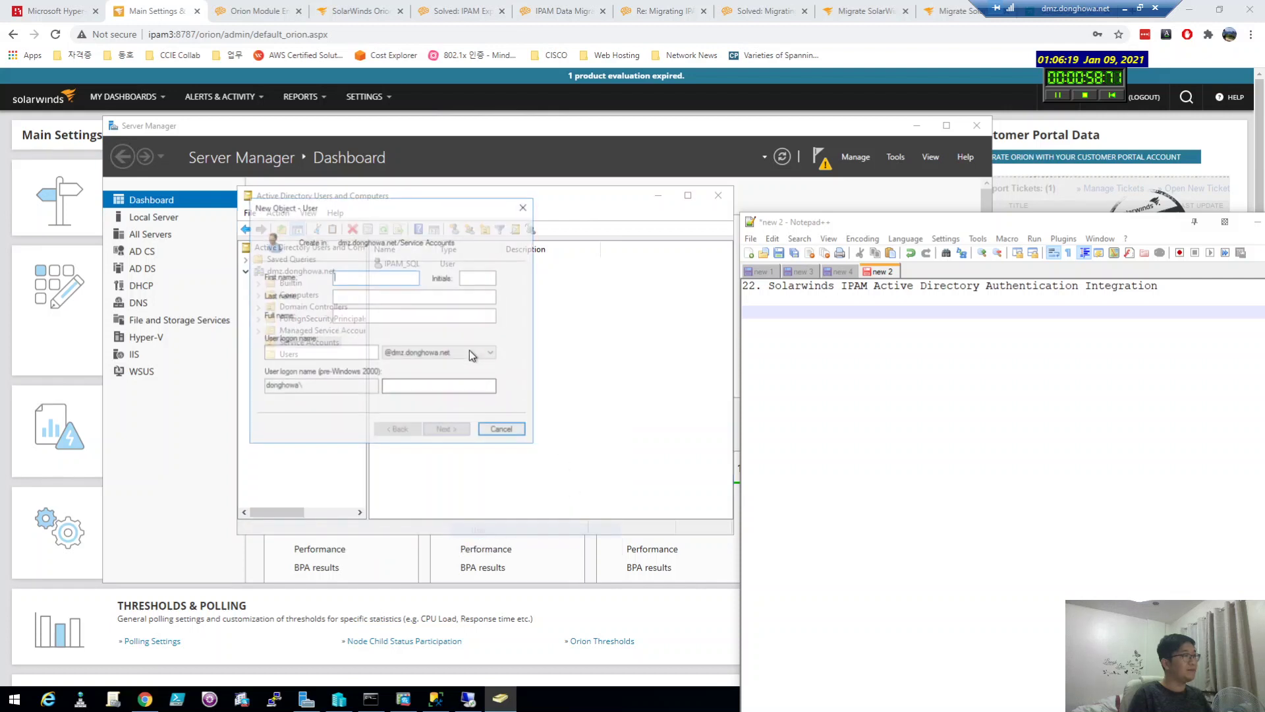
Step: Record the step and the account name ipam_auth in the notes, revising the name twice
click(883, 323)
key(Return)
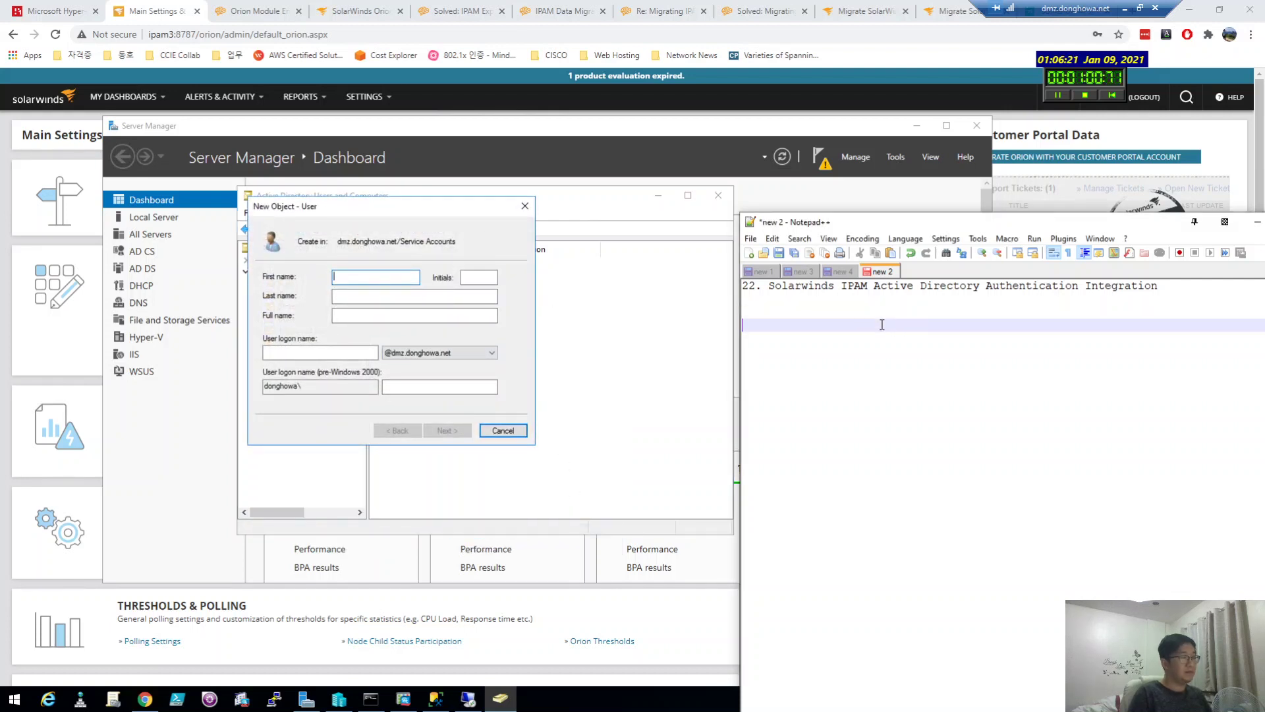
text(1. Create)
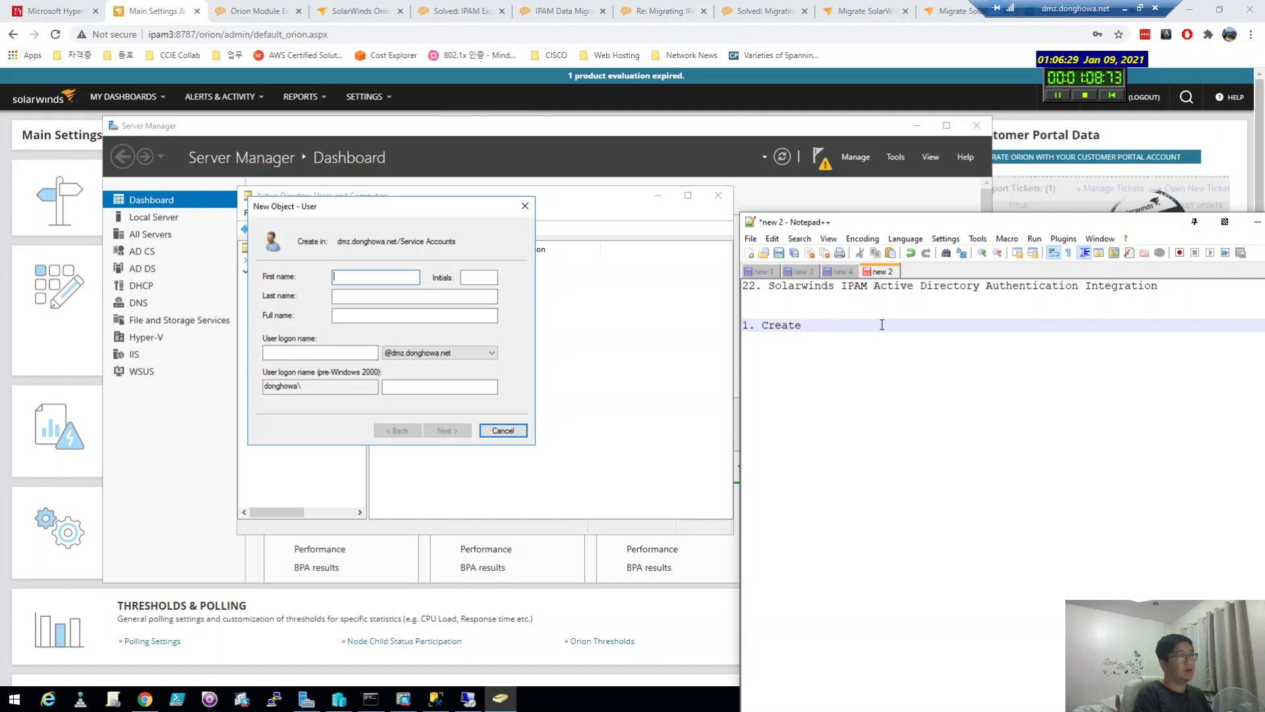
text(main )
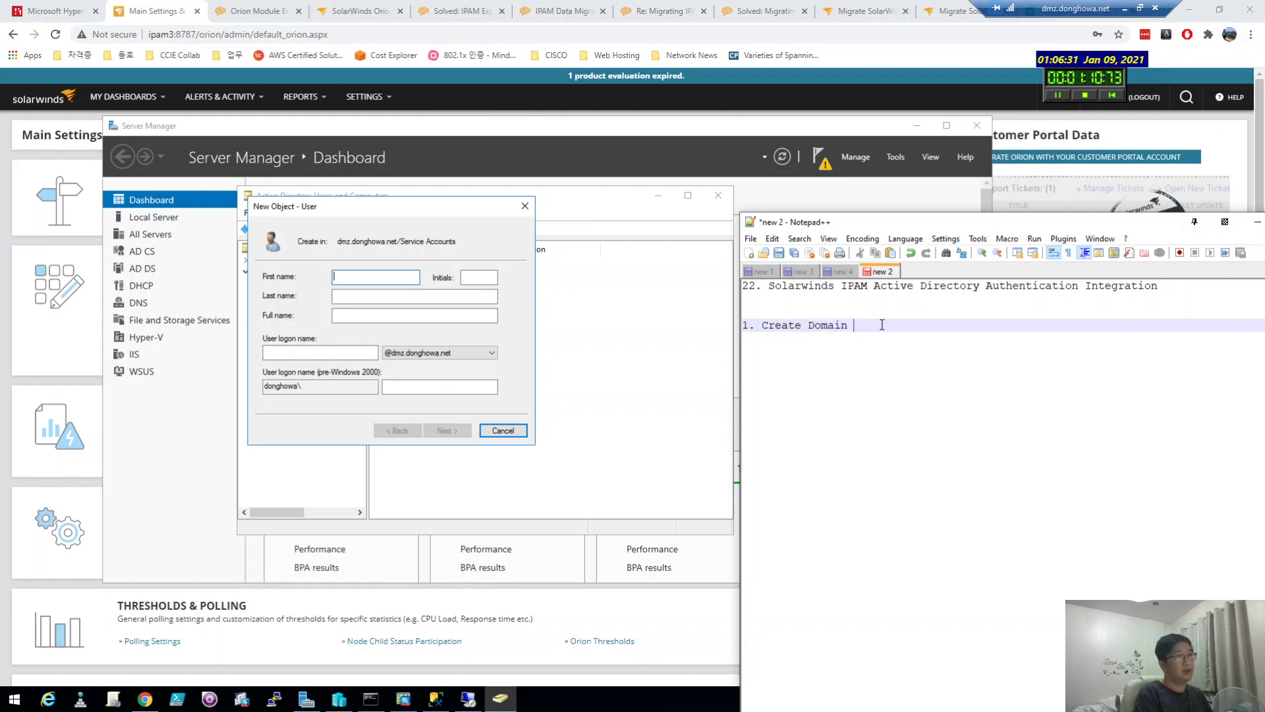
text(unt)
key(Return)
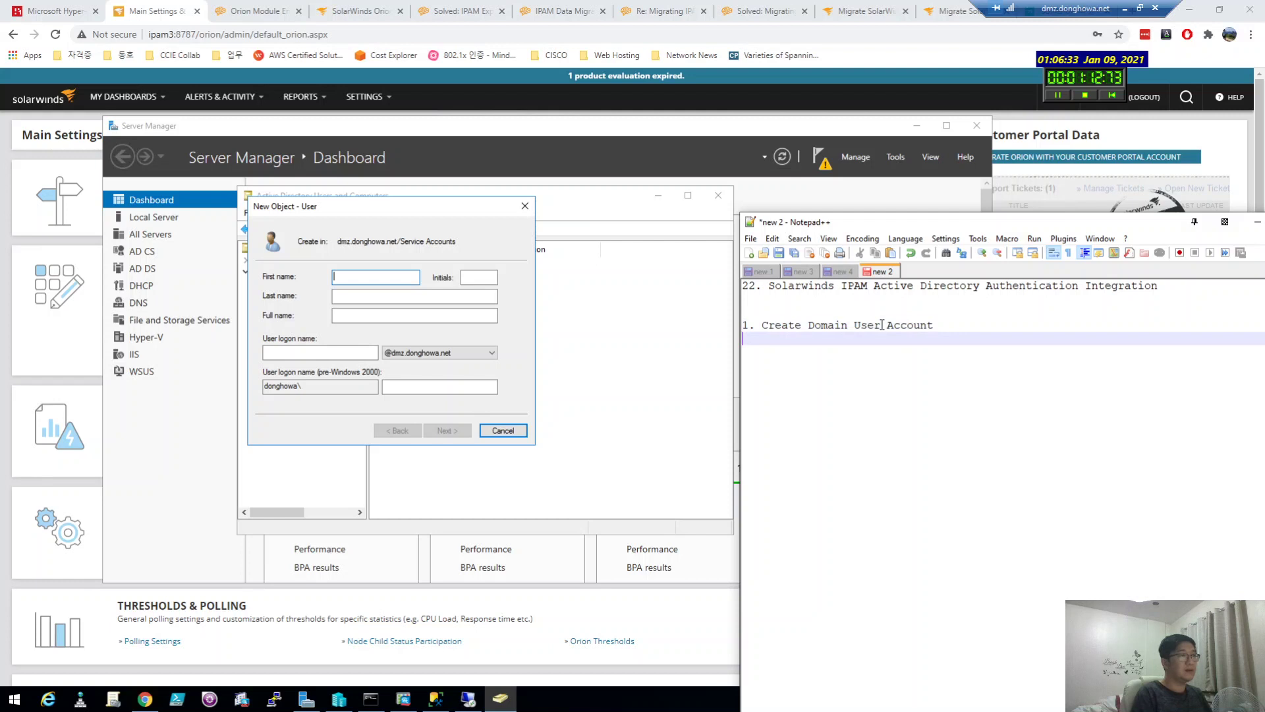
click(809, 325)
text(a)
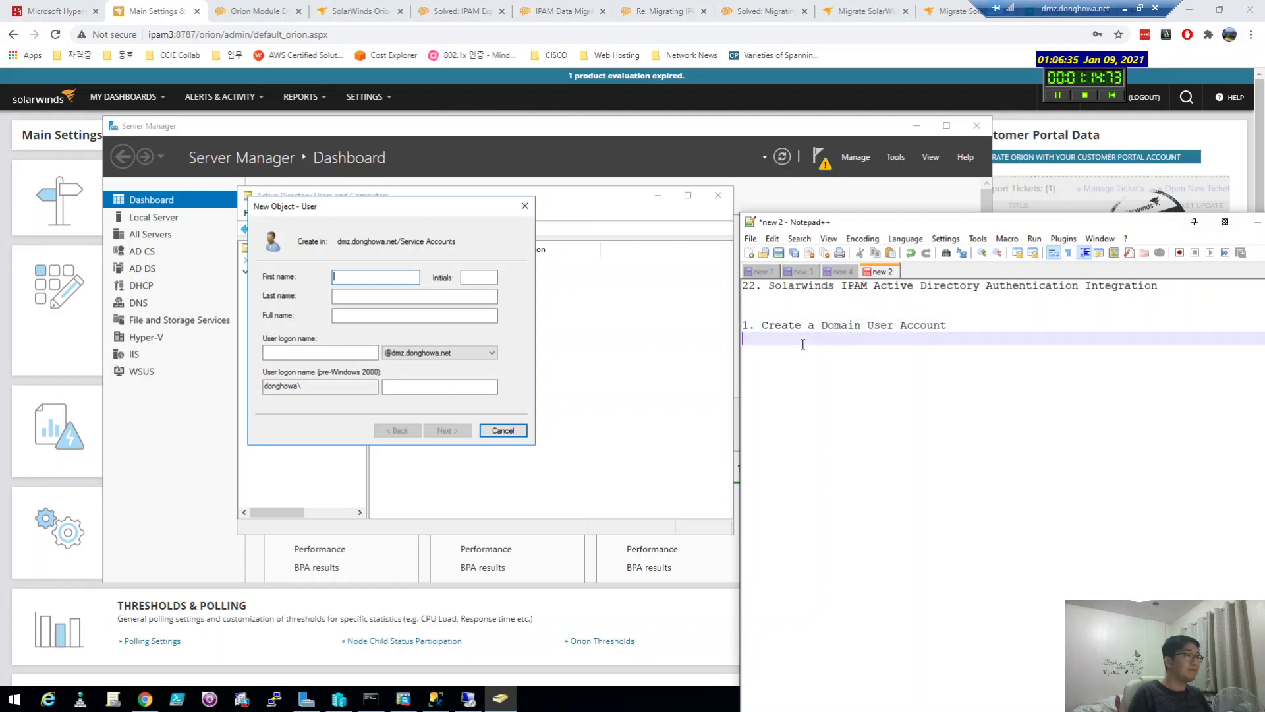
click(377, 278)
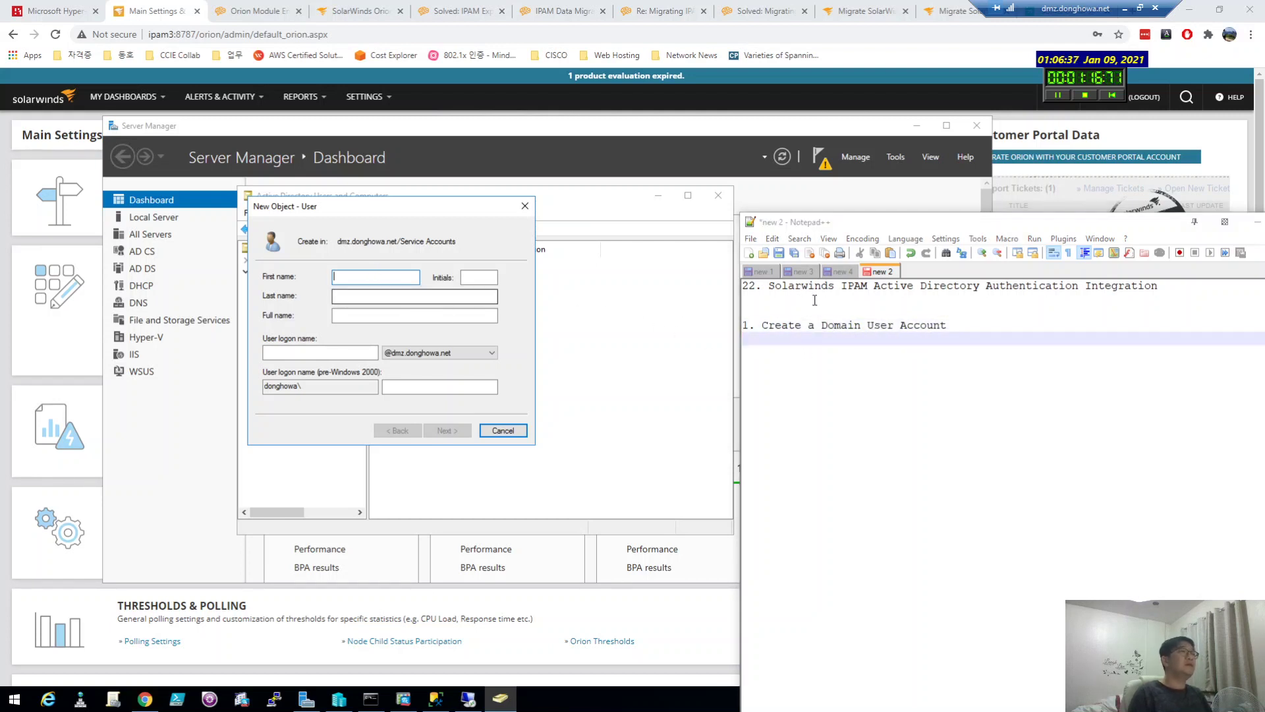
click(808, 340)
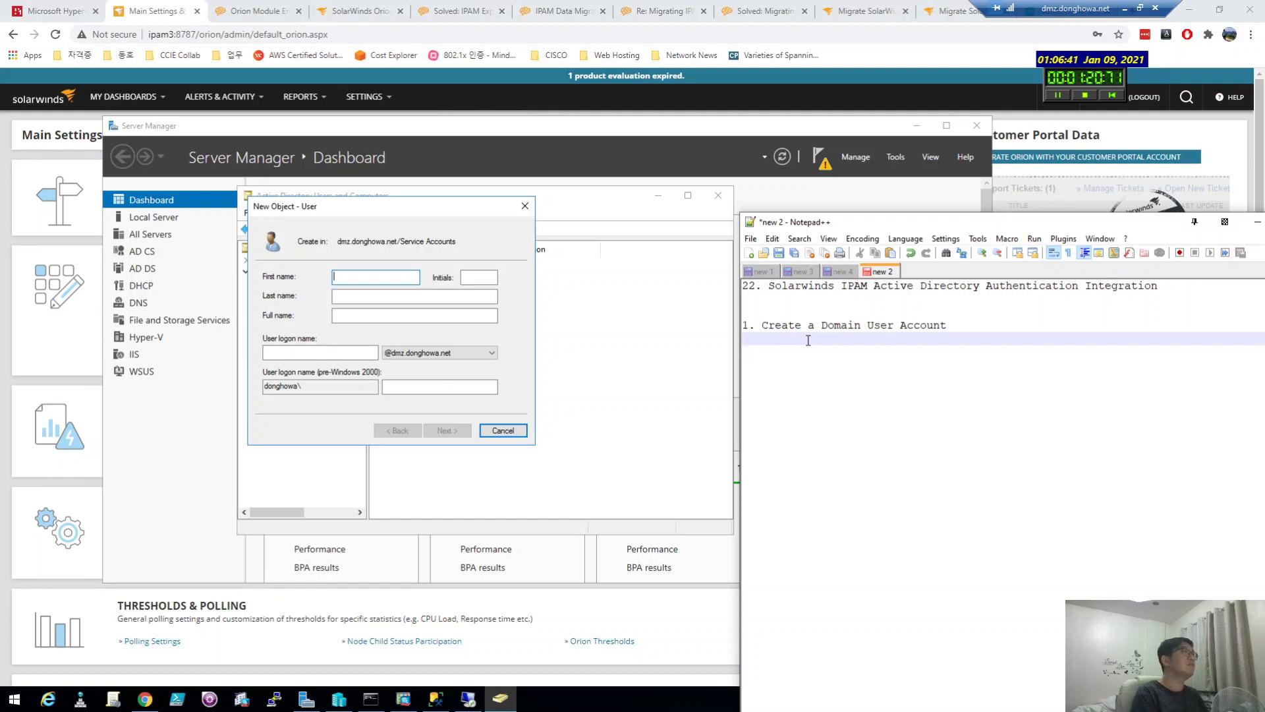
text(ipam_)
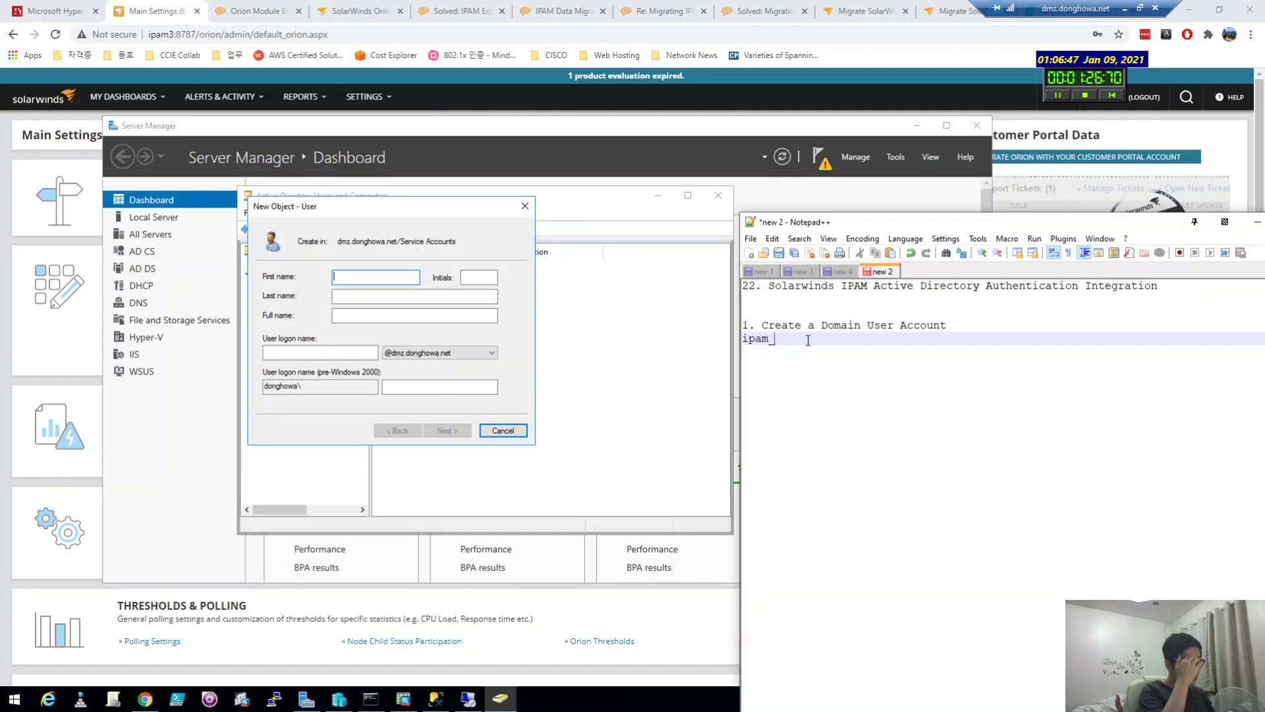
text(s)
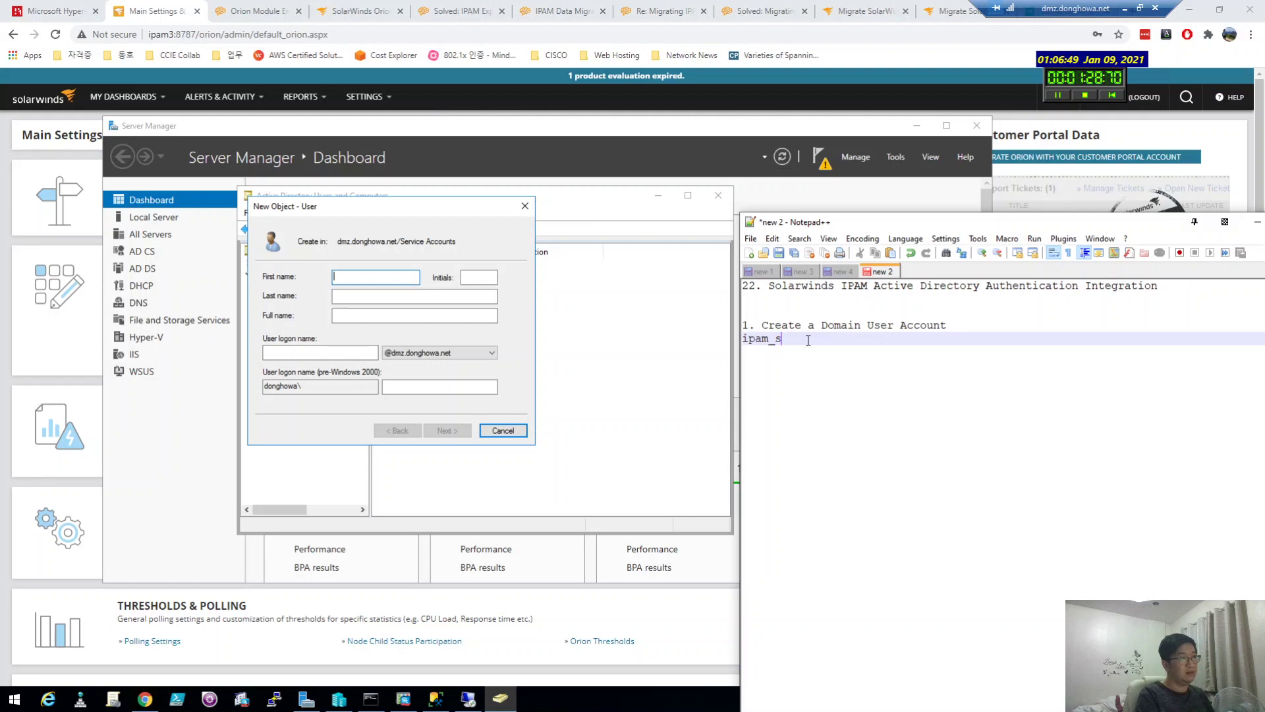
text(rv)
key(Return)
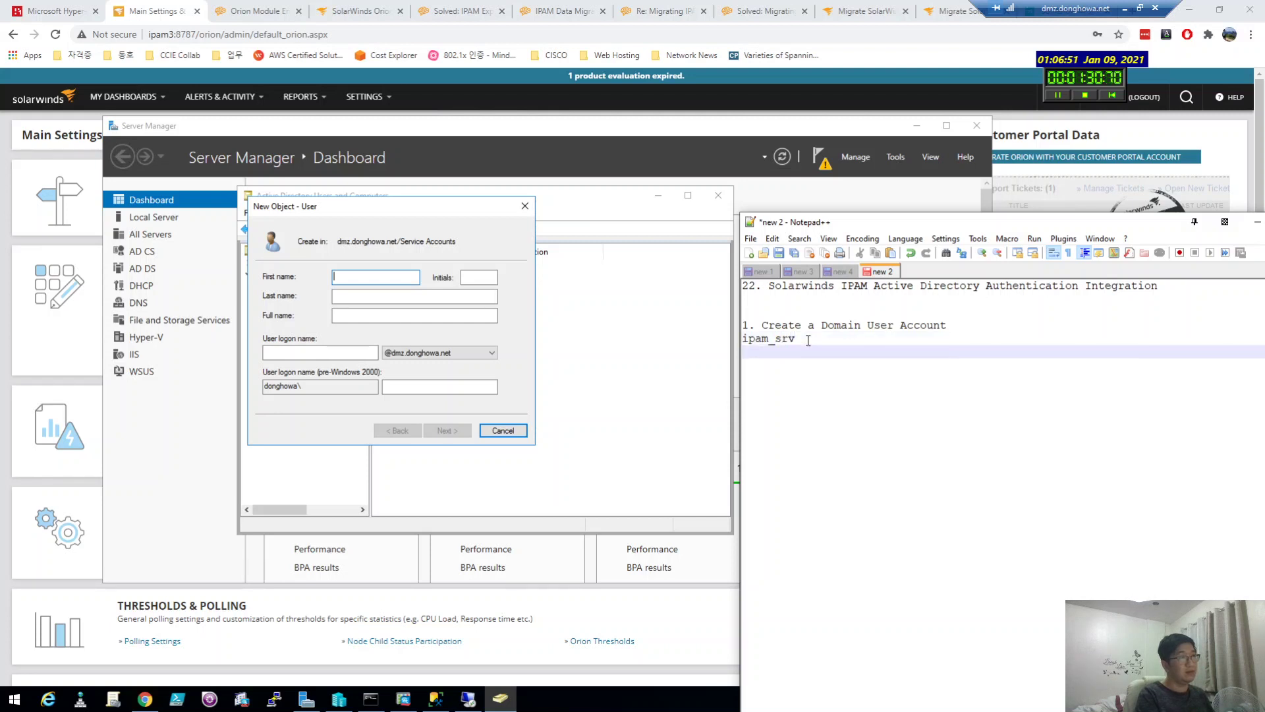
key(BackSpace)
key(BackSpace)
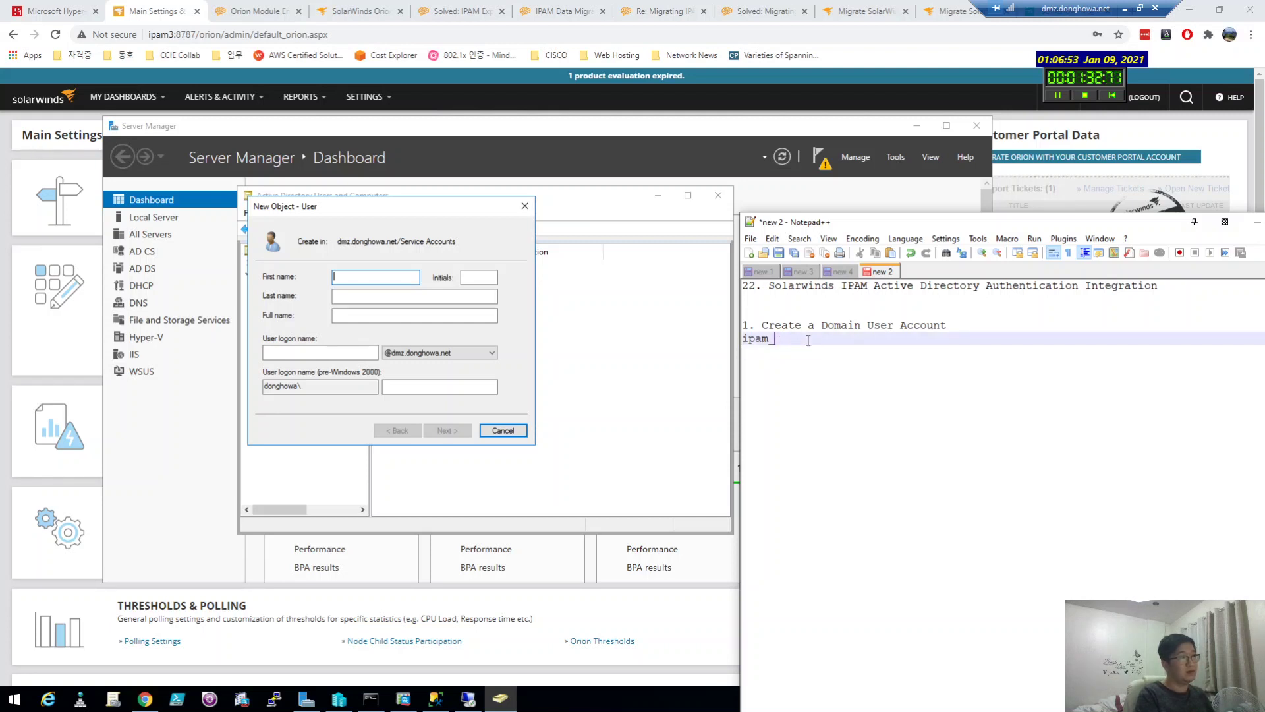
text(a)
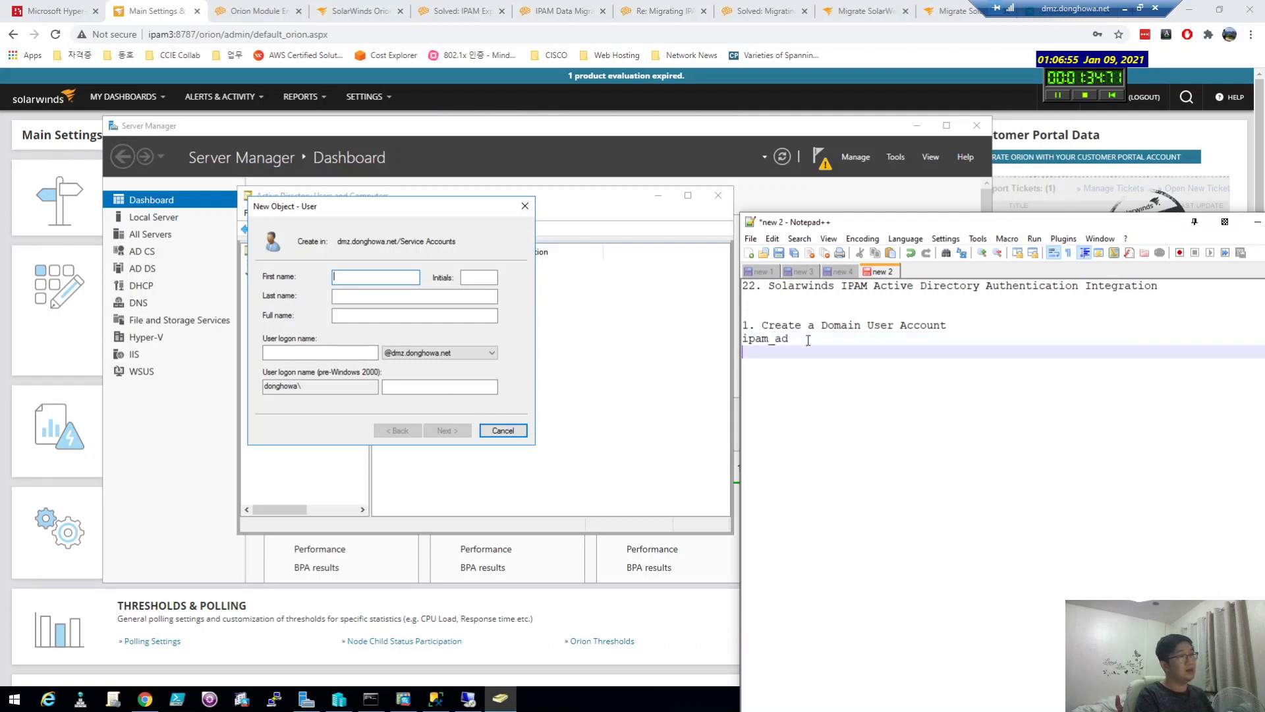
text(d)
key(Return)
key(BackSpace)
key(BackSpace)
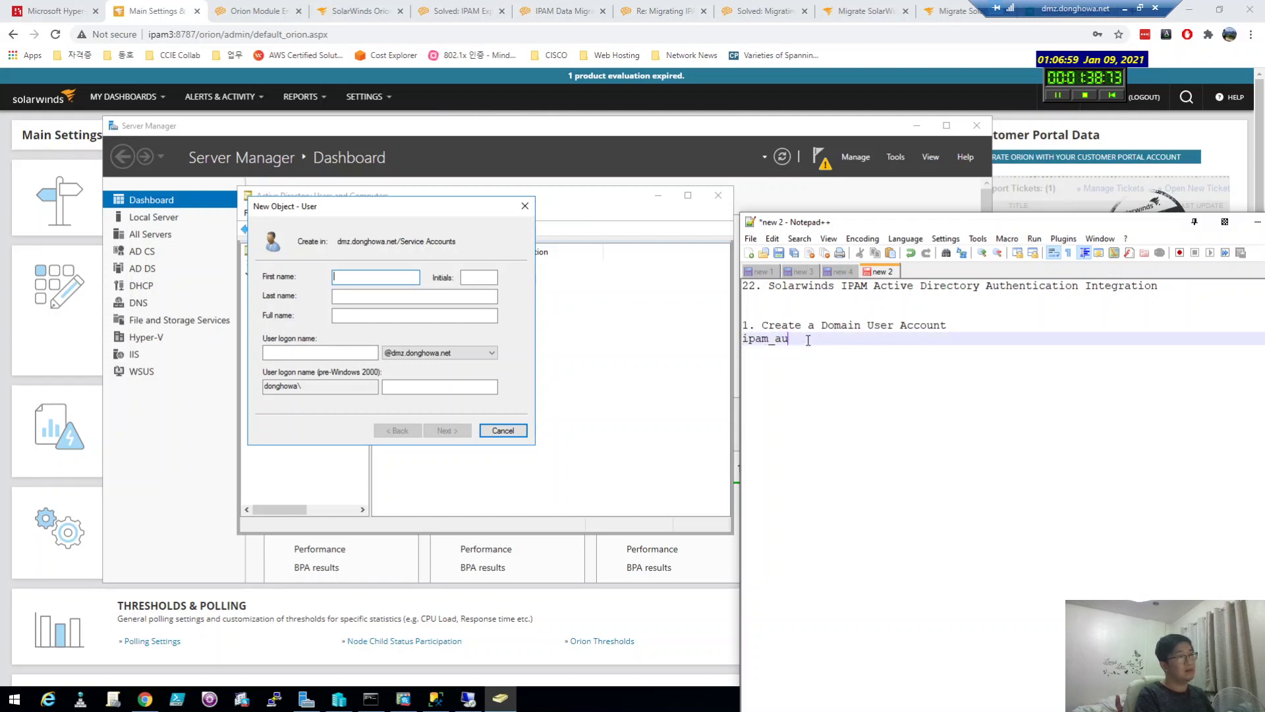
text(th)
key(Return)
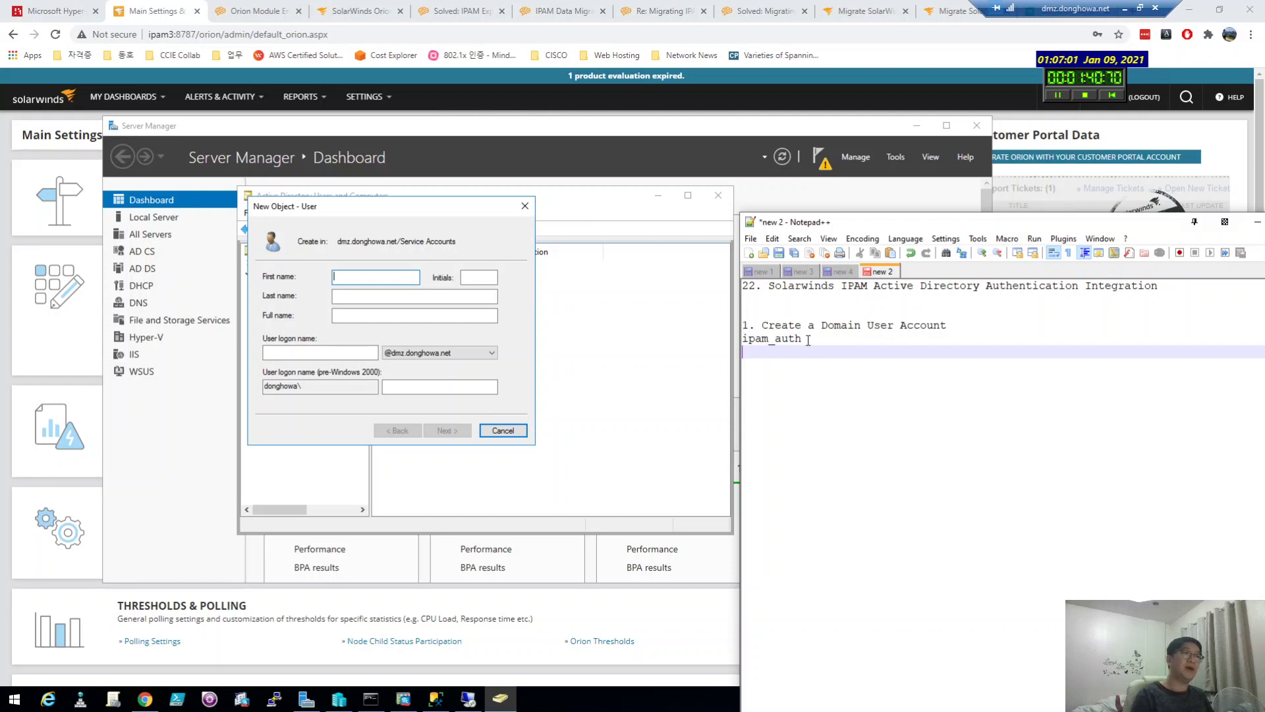
Step: Copy ipam_auth from the notes into the new user's first name and logon name
double_click(809, 339)
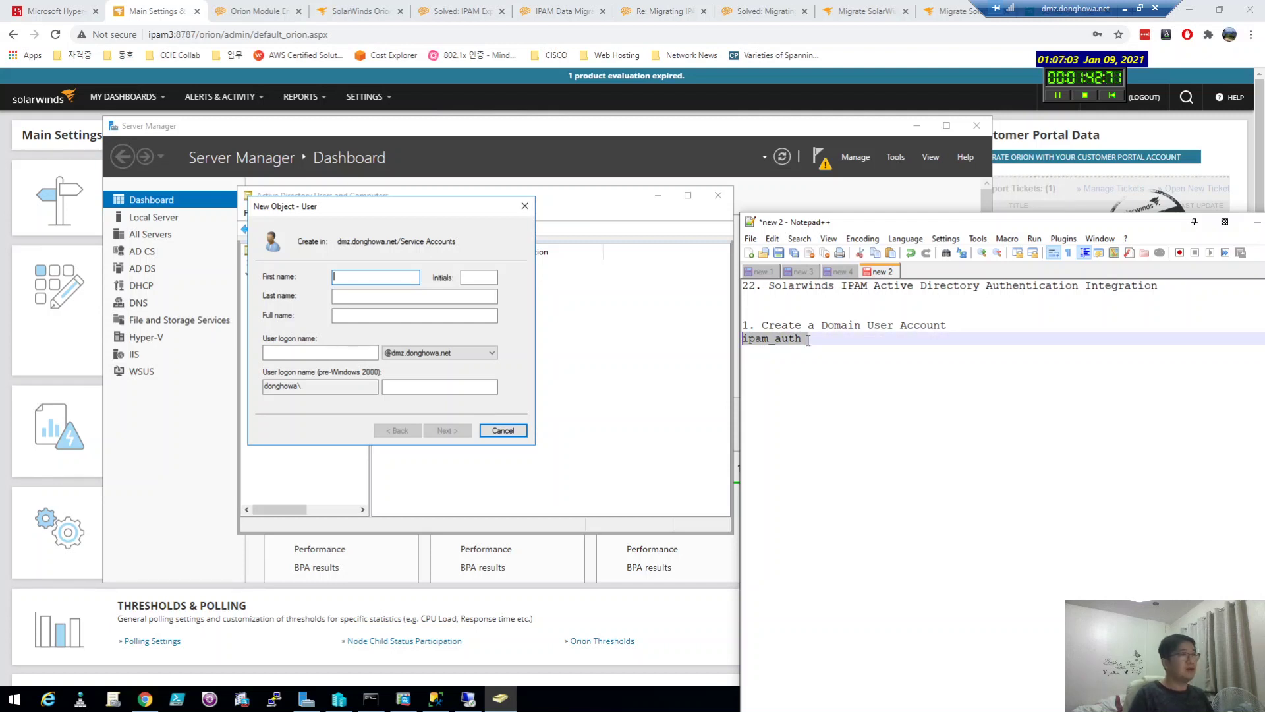
click(816, 348)
double_click(772, 338)
key(ctrl+c)
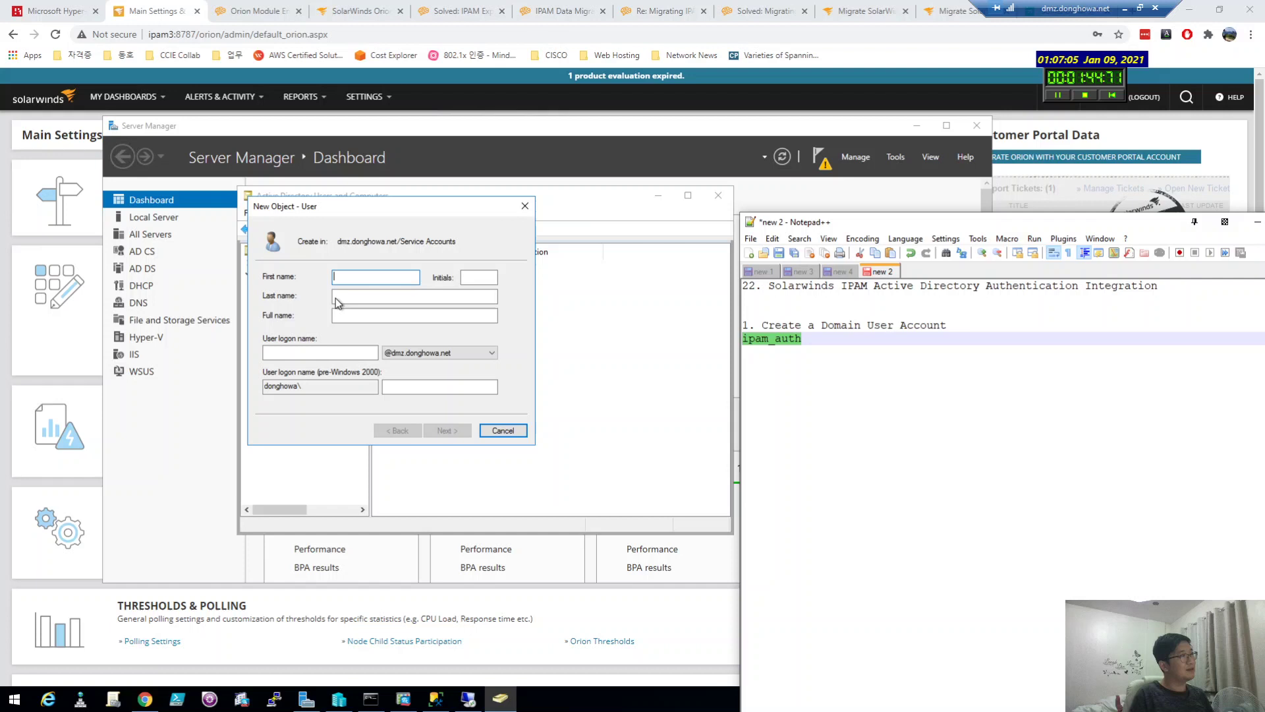
click(376, 276)
key(ctrl+v)
key(Tab)
click(320, 352)
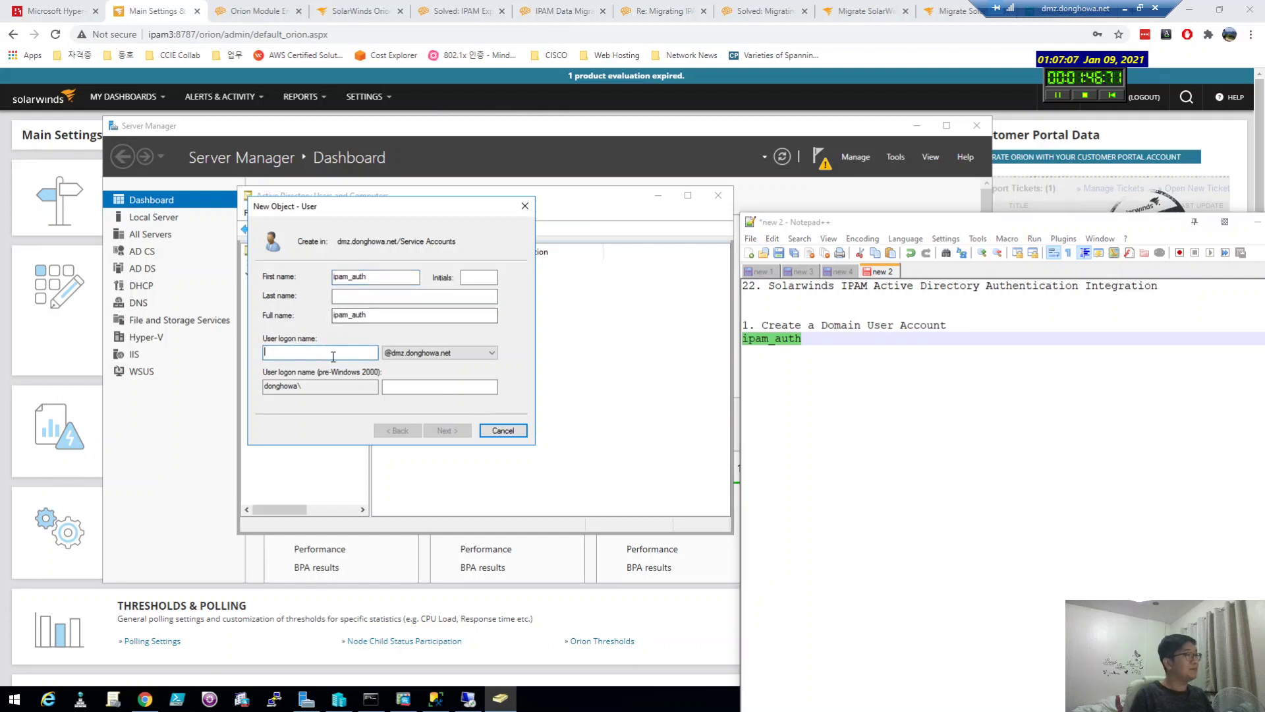
key(ctrl+v)
click(445, 430)
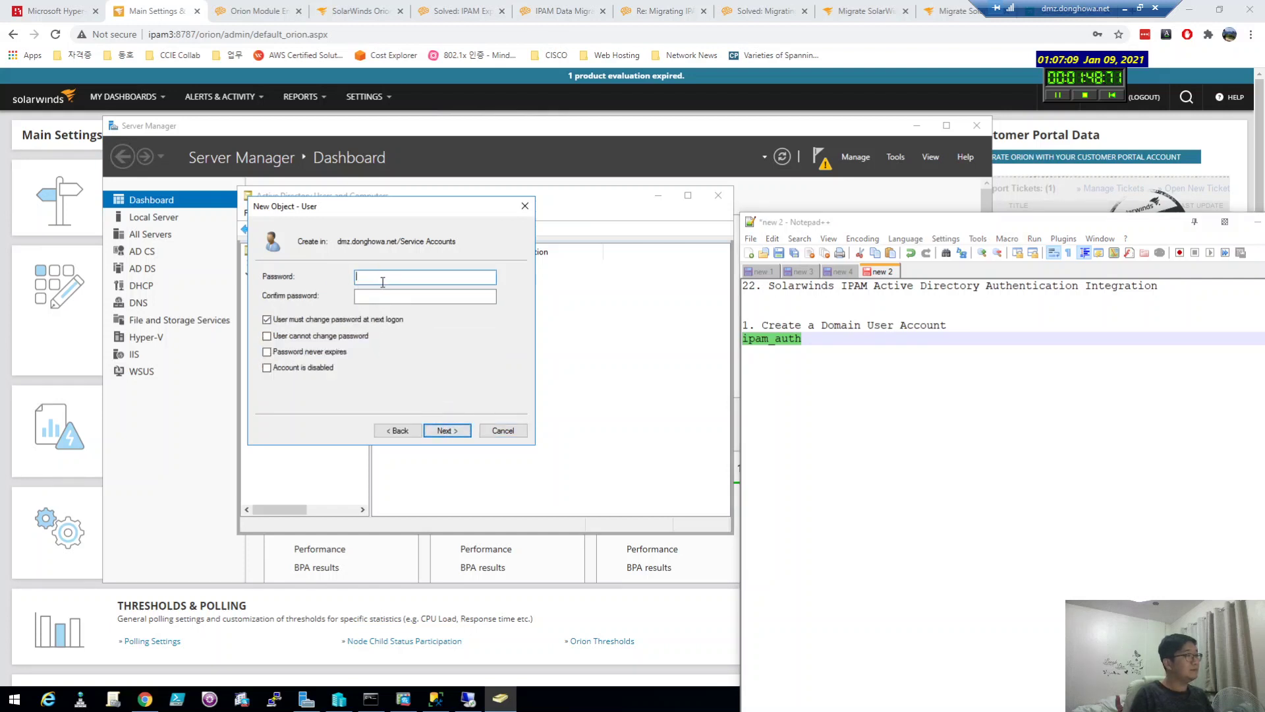
Step: Set the password with no forced change at next logon and never expiring
key(Tab)
text(•••)
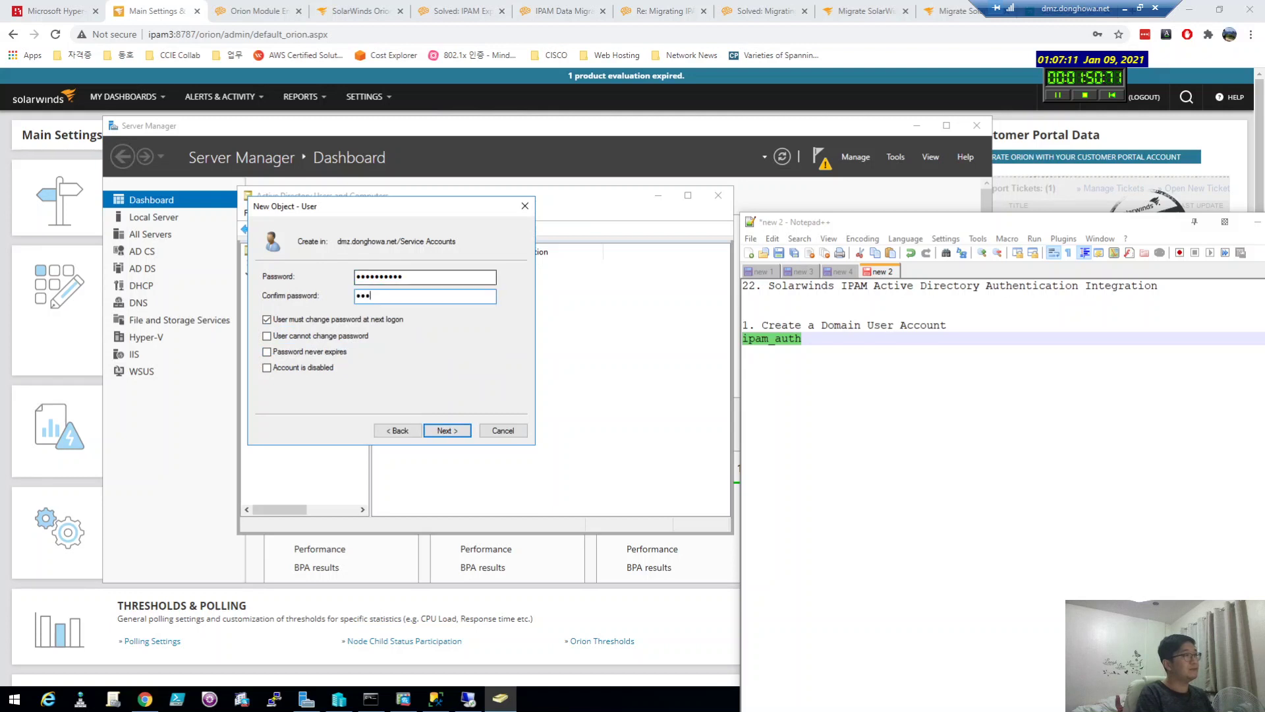
text(•••)
click(336, 319)
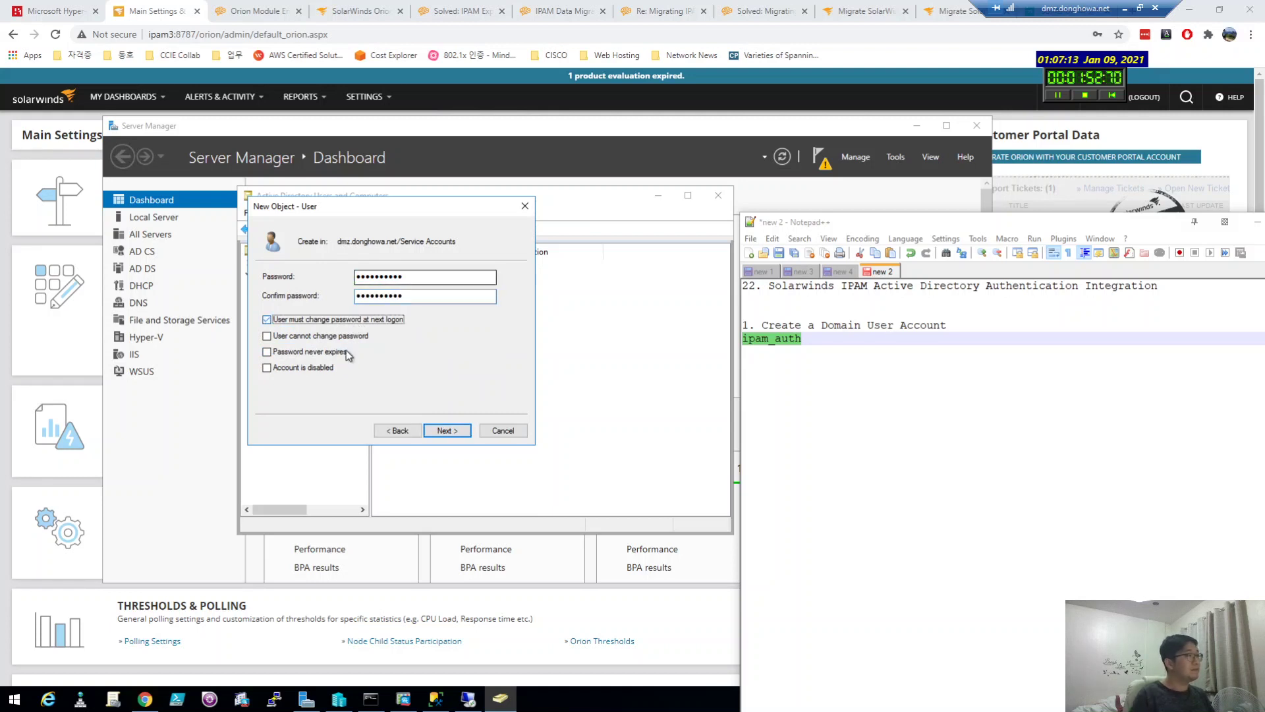
click(306, 351)
click(447, 430)
Step: Finish creating ipam_auth and check its group membership in the account properties
click(443, 431)
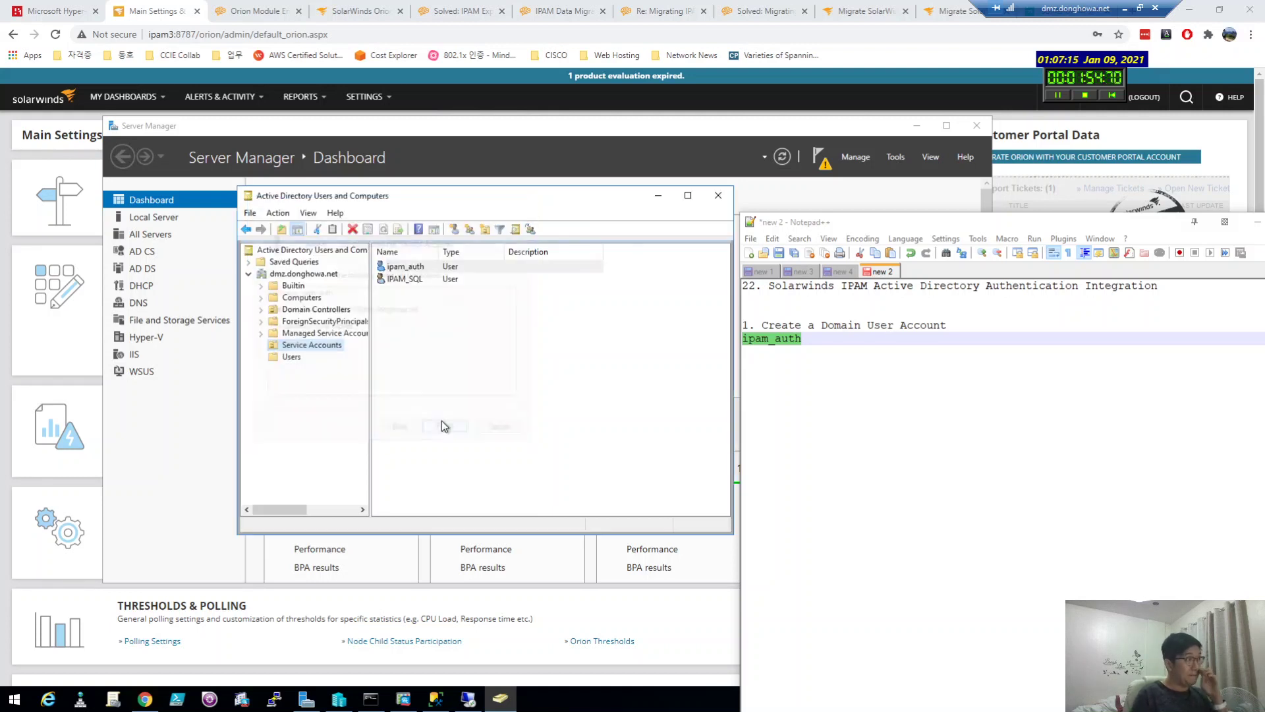
click(406, 267)
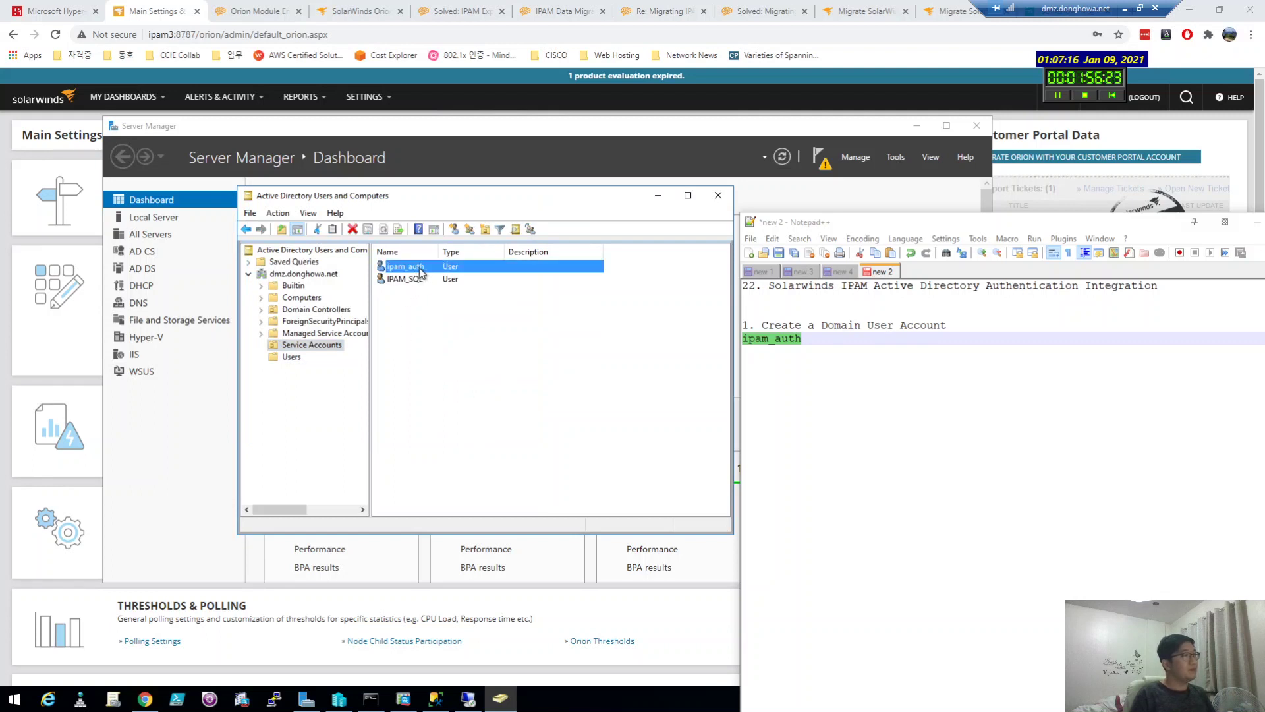
click(440, 376)
drag(524, 203, 545, 218)
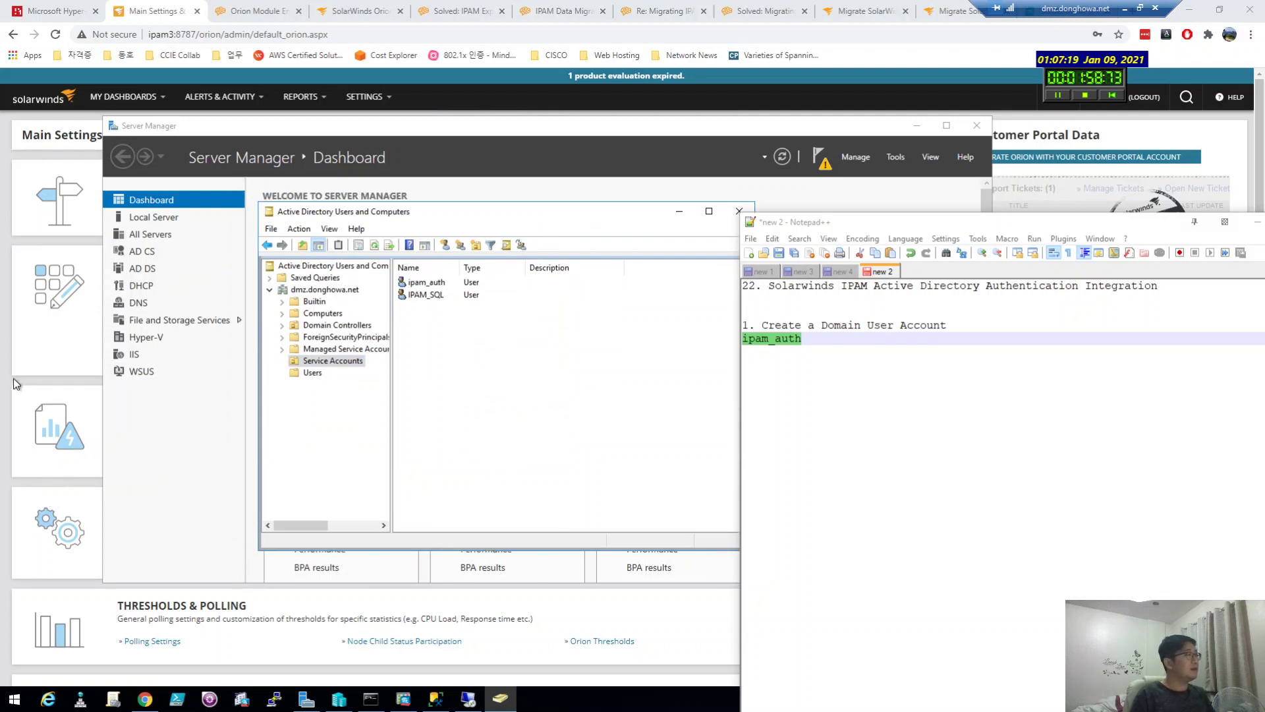
double_click(426, 282)
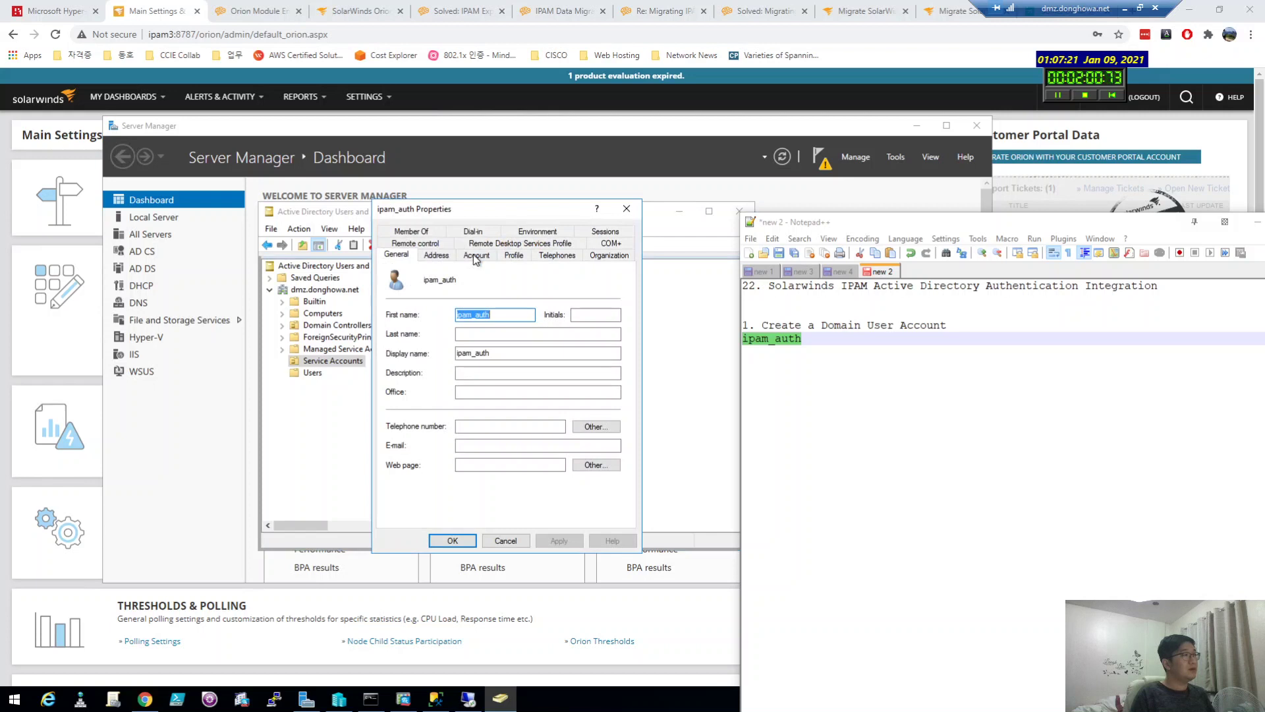
click(410, 231)
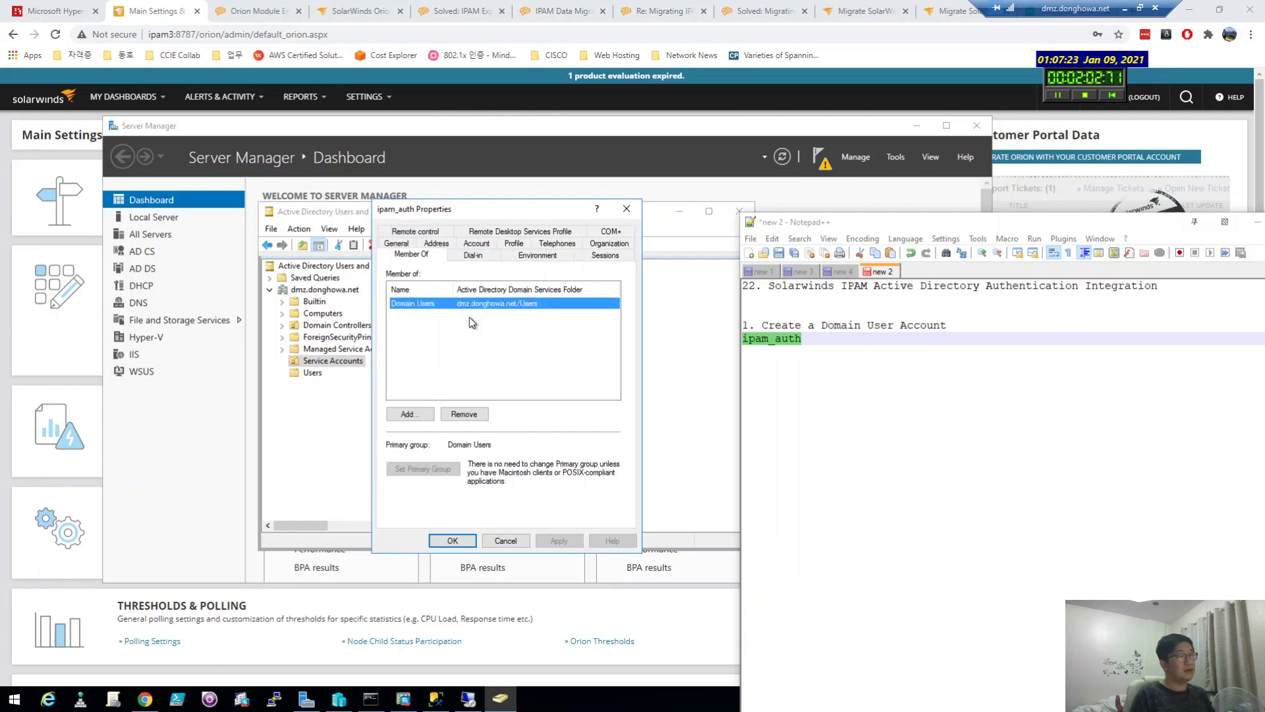
key(Escape)
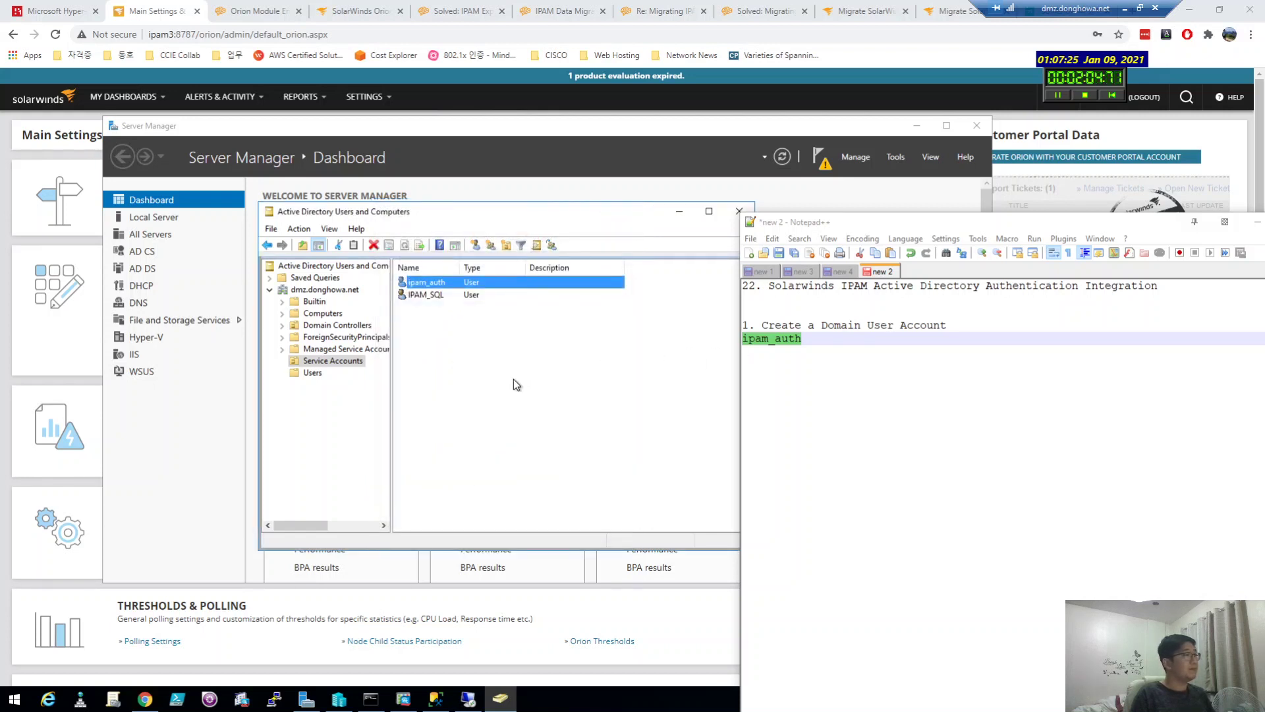
click(514, 378)
Step: Switch to the Orion console and open Advanced AD Settings under User Accounts
key(alt+Tab)
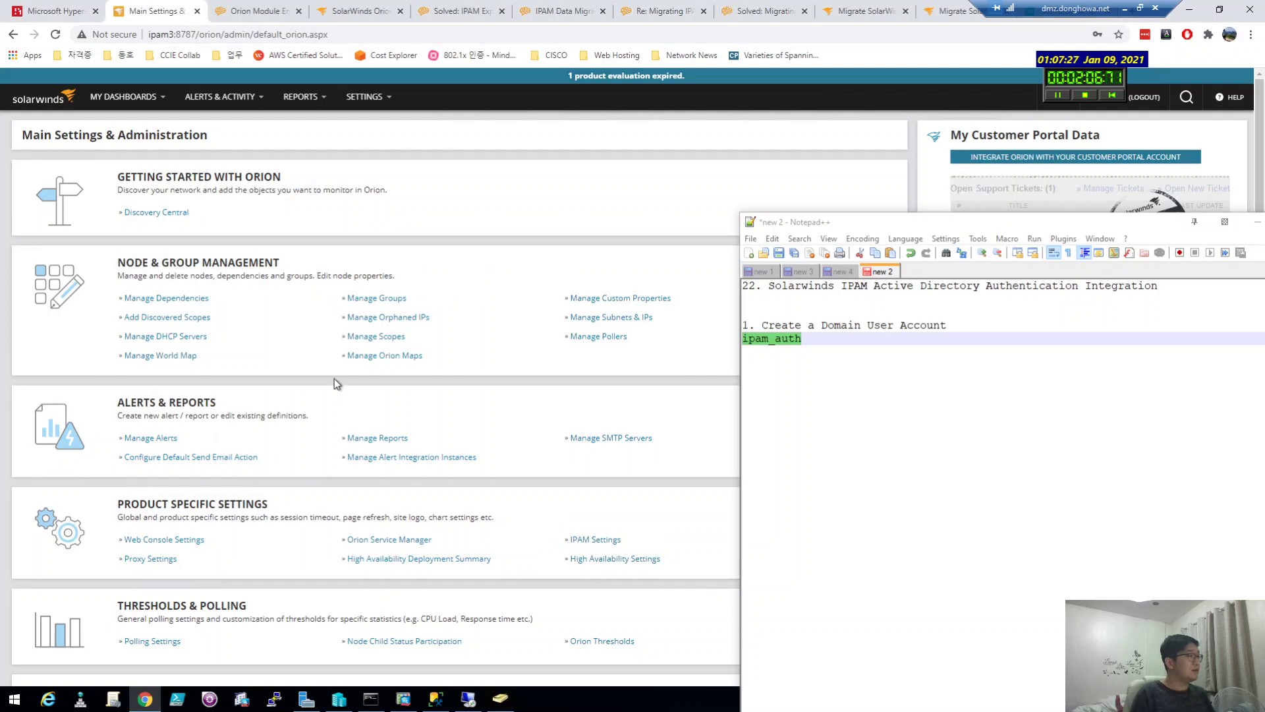
key(ctrl+f)
text(user)
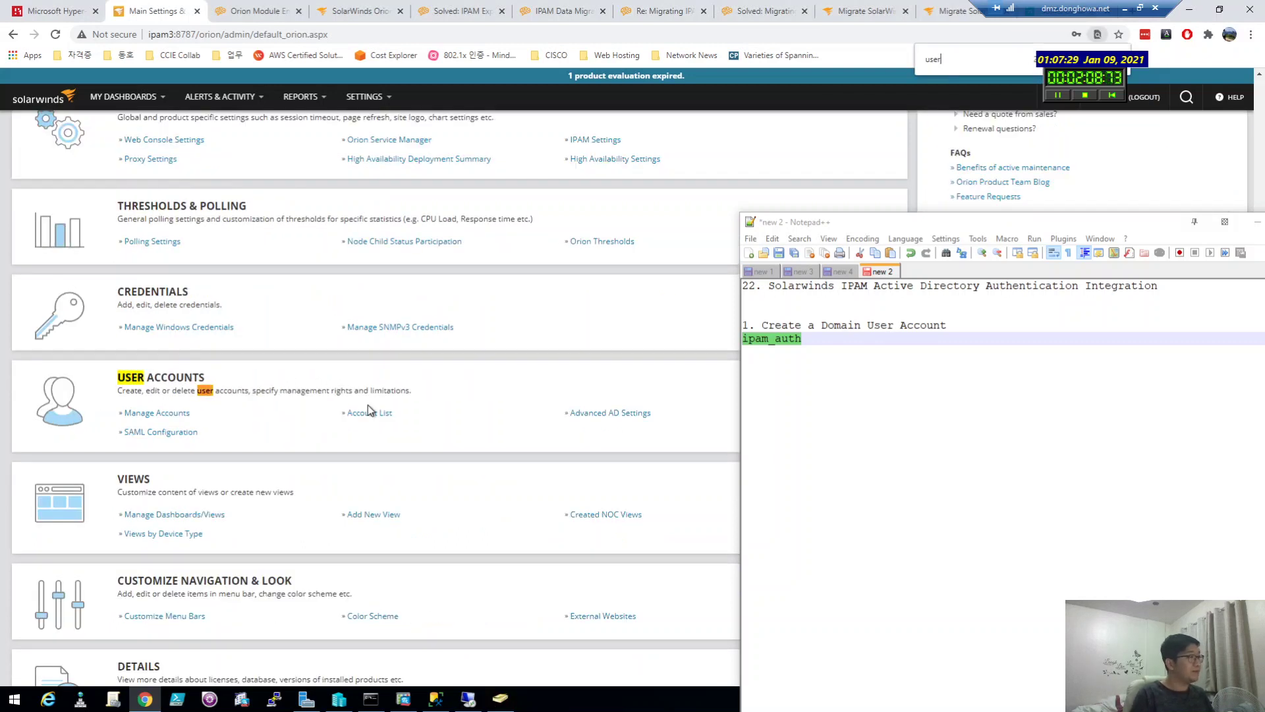
click(609, 413)
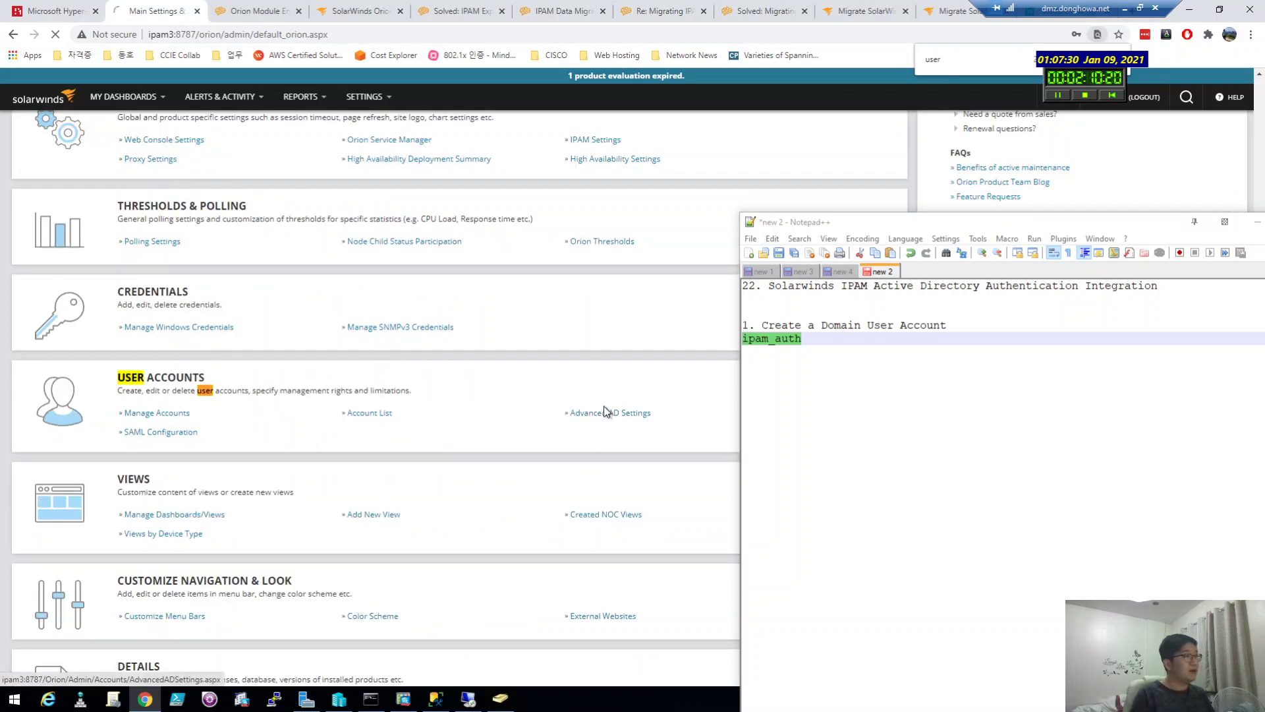
click(777, 362)
text(2. A)
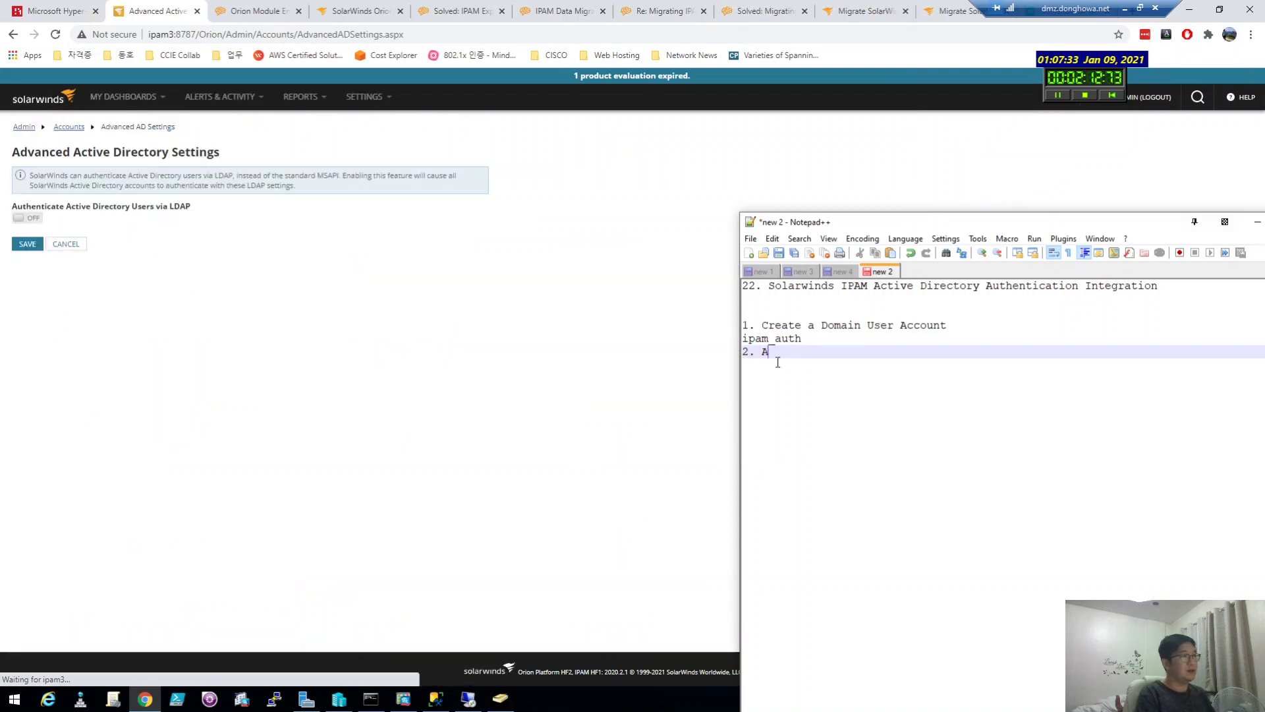
text(dvan)
text(Account)
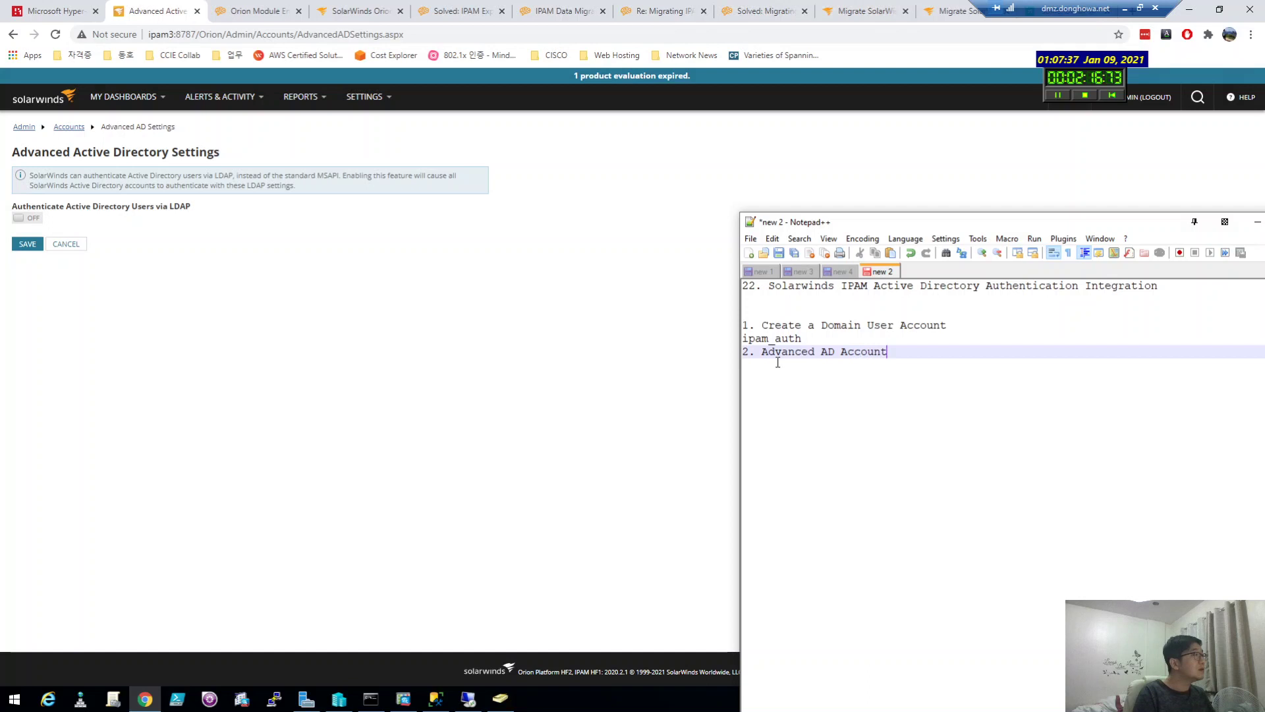
Step: Enable LDAP authentication for 10.63.251.100 with domain DN DC=dmz,DC=donghowa,DC=net
key(BackSpace)
key(BackSpace)
key(BackSpace)
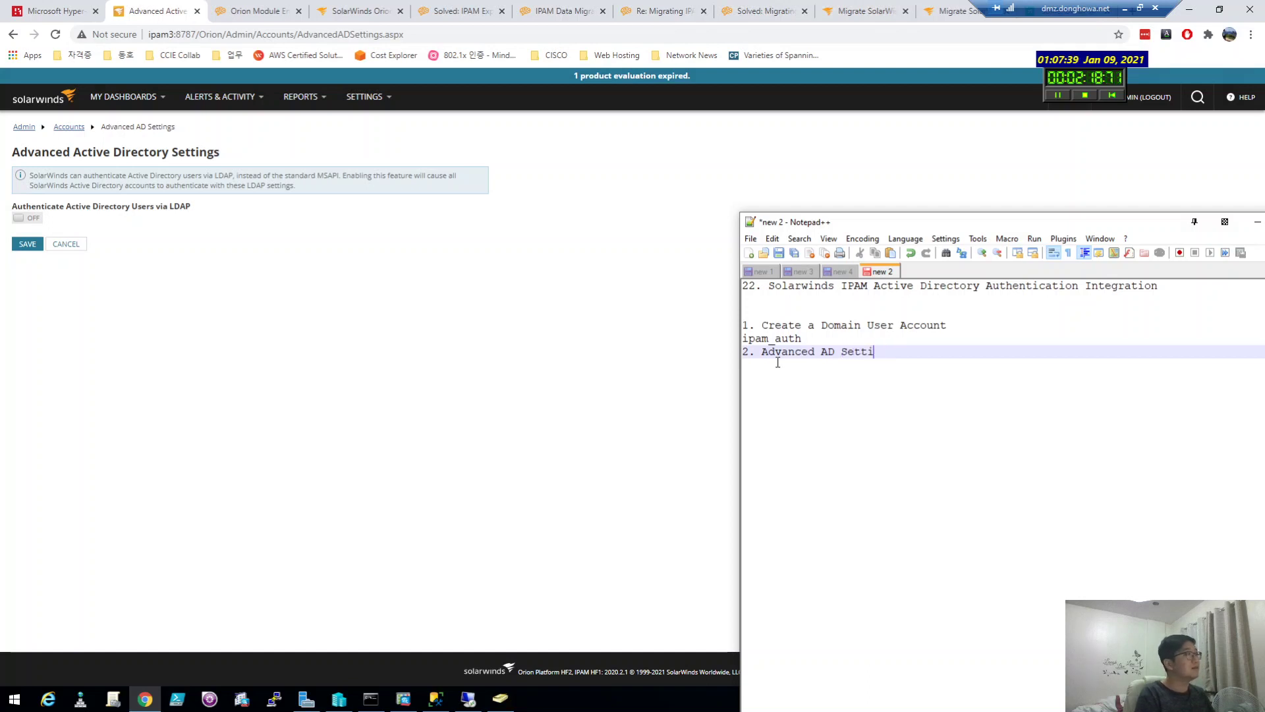
text(ngs)
key(Return)
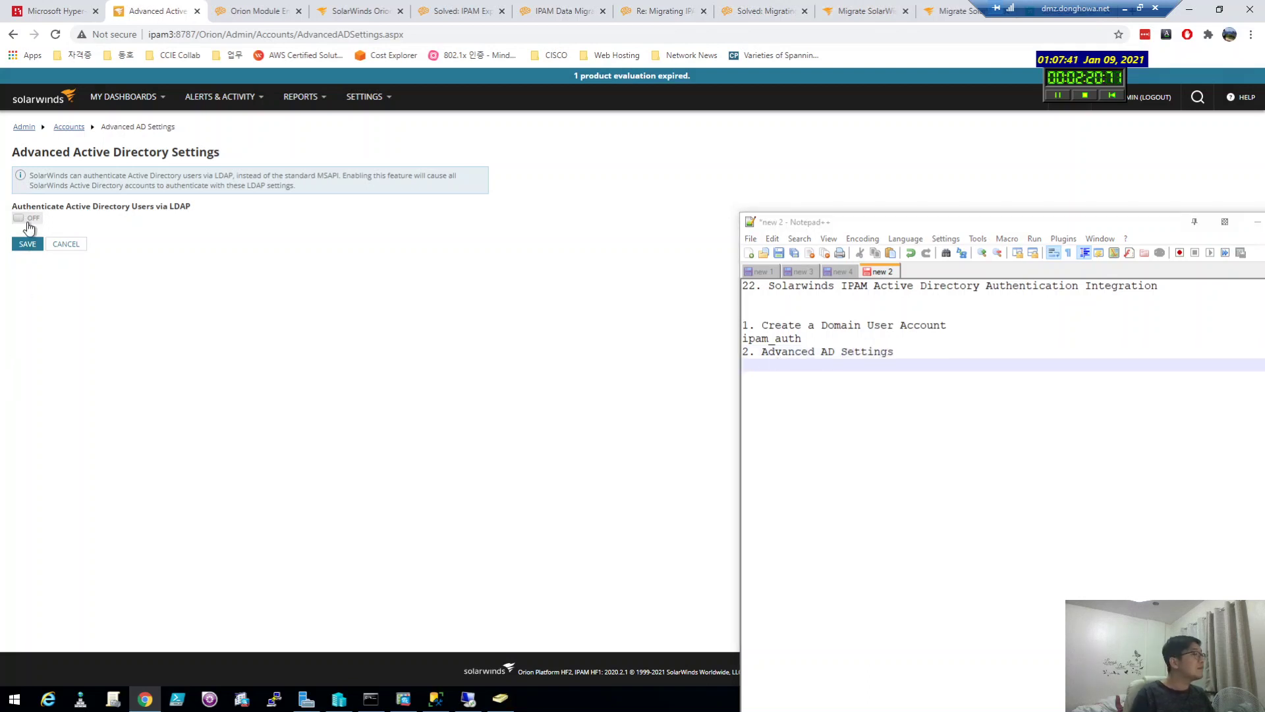
click(27, 218)
click(200, 269)
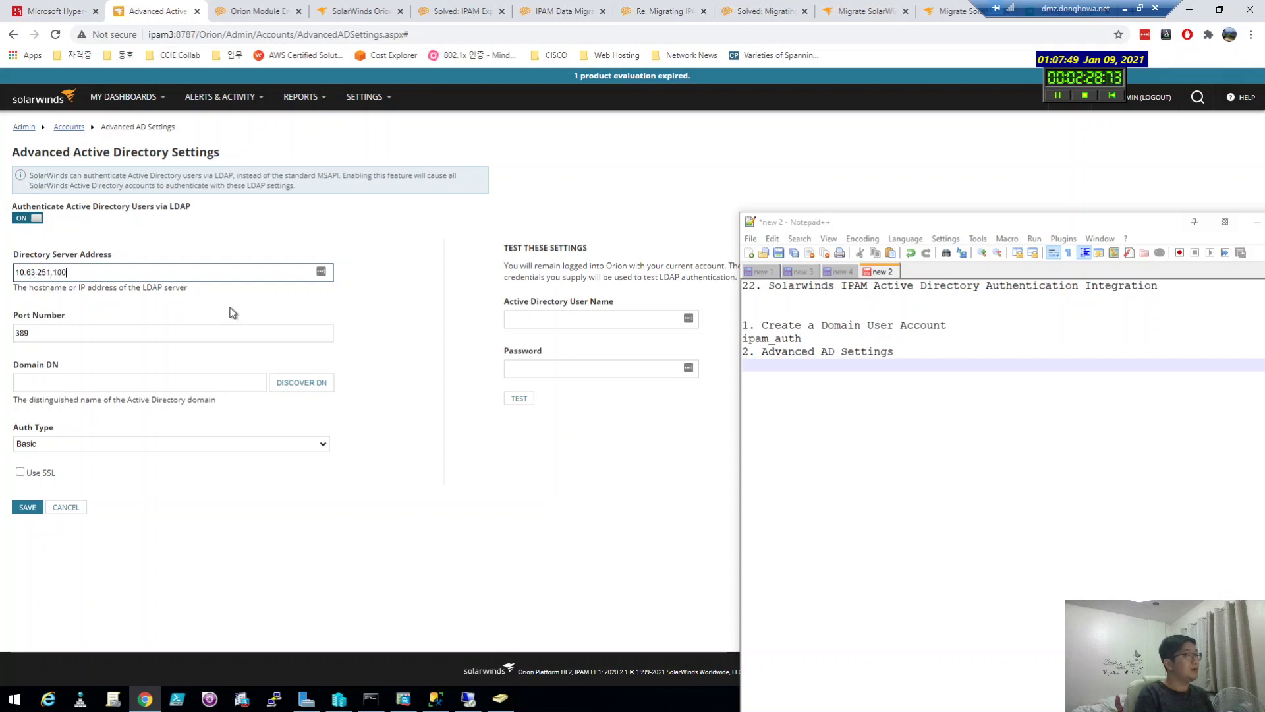
click(199, 332)
click(145, 380)
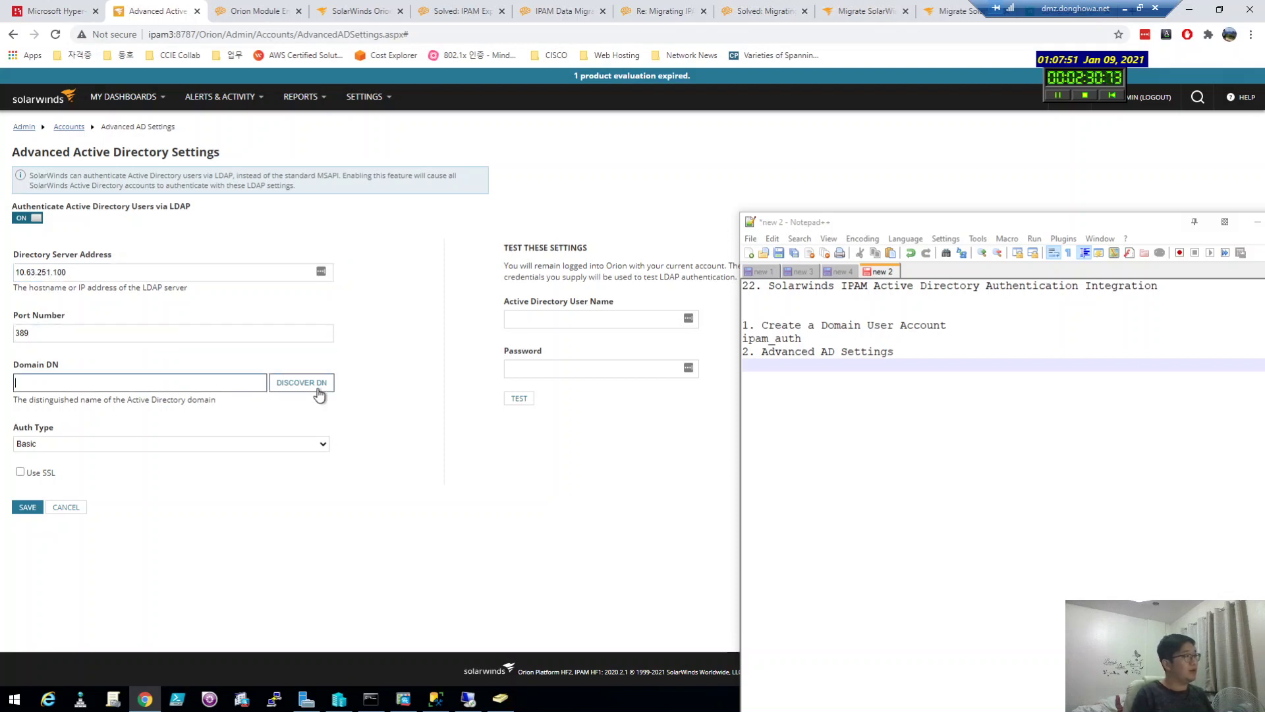
text(DC=dmz,DC=donghowa,DC=net)
click(377, 427)
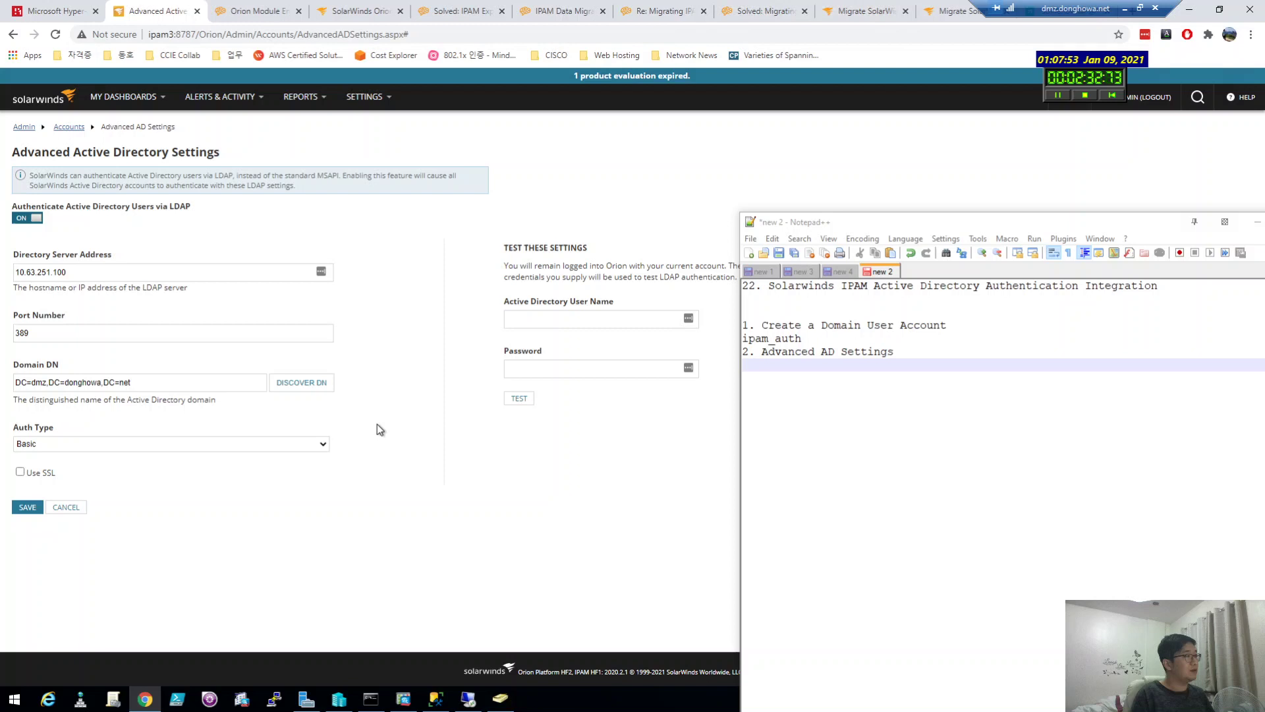
Step: Test the ipam_auth credentials against the LDAP server successfully
click(601, 315)
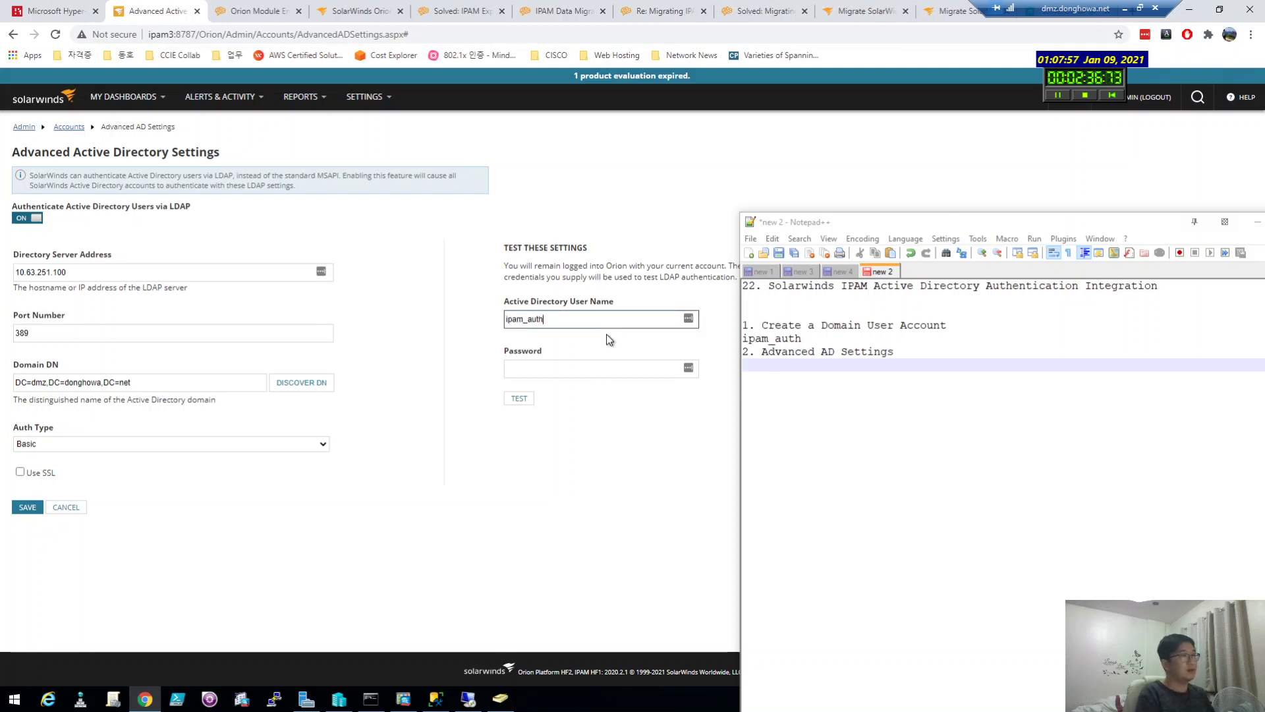
text(@donghowa)
key(Tab)
text(***)
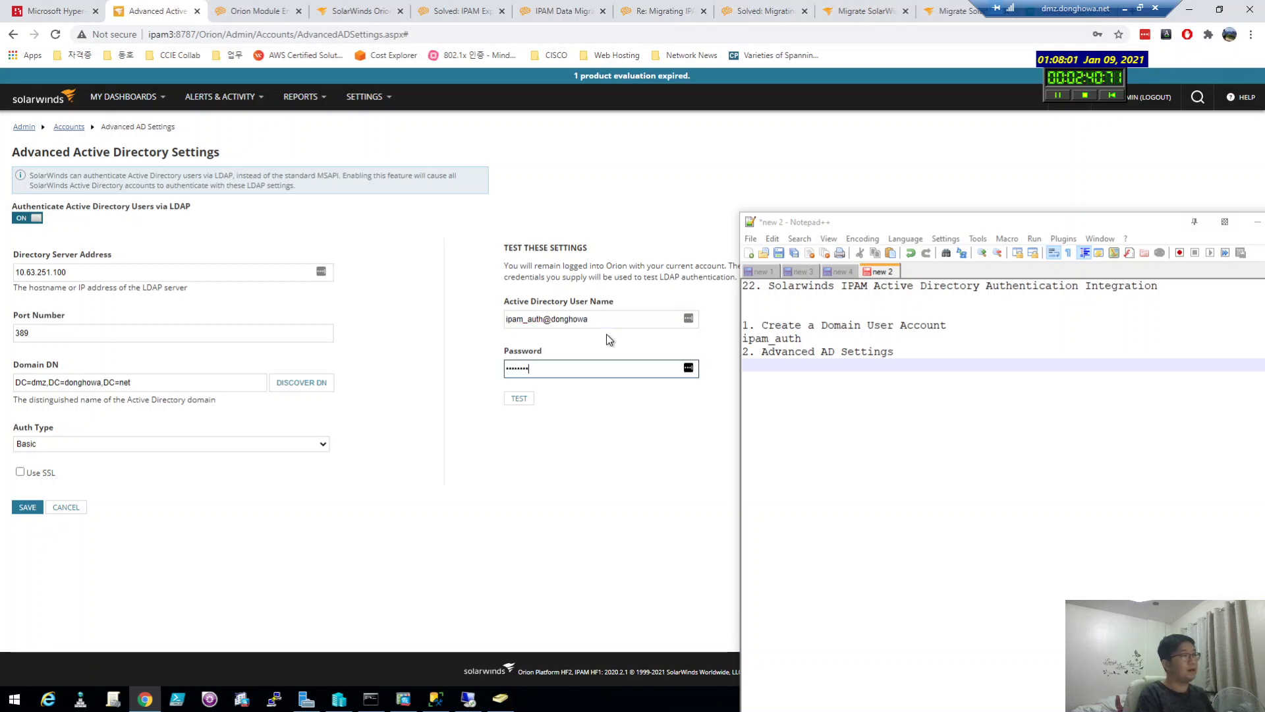
text(**)
click(518, 397)
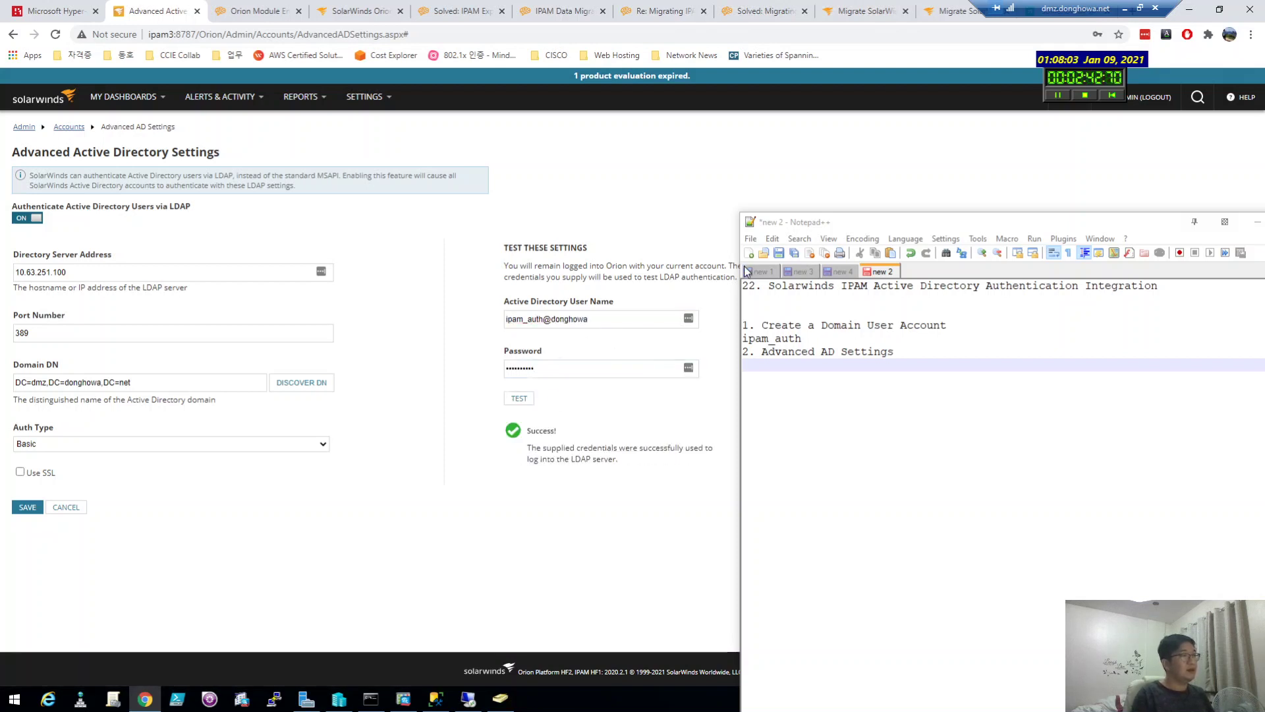
drag(805, 222, 614, 153)
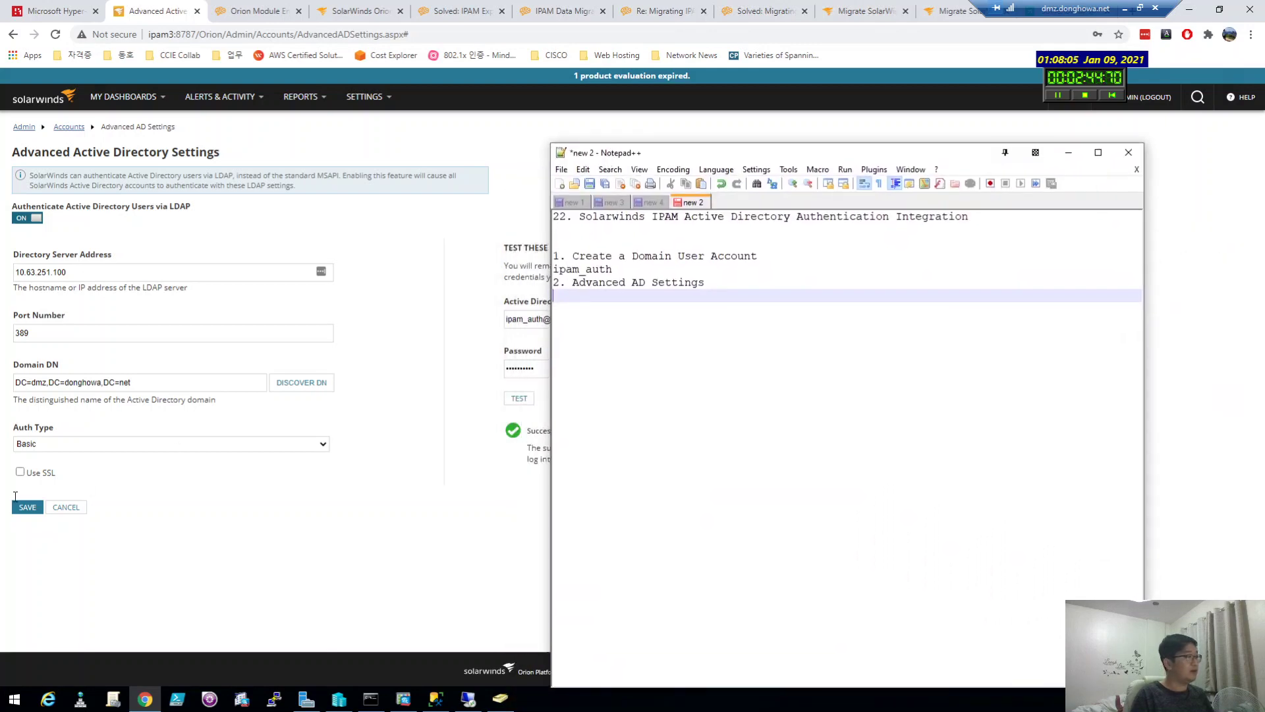
Step: Save the LDAP settings and open Manage Accounts under User Accounts
click(27, 508)
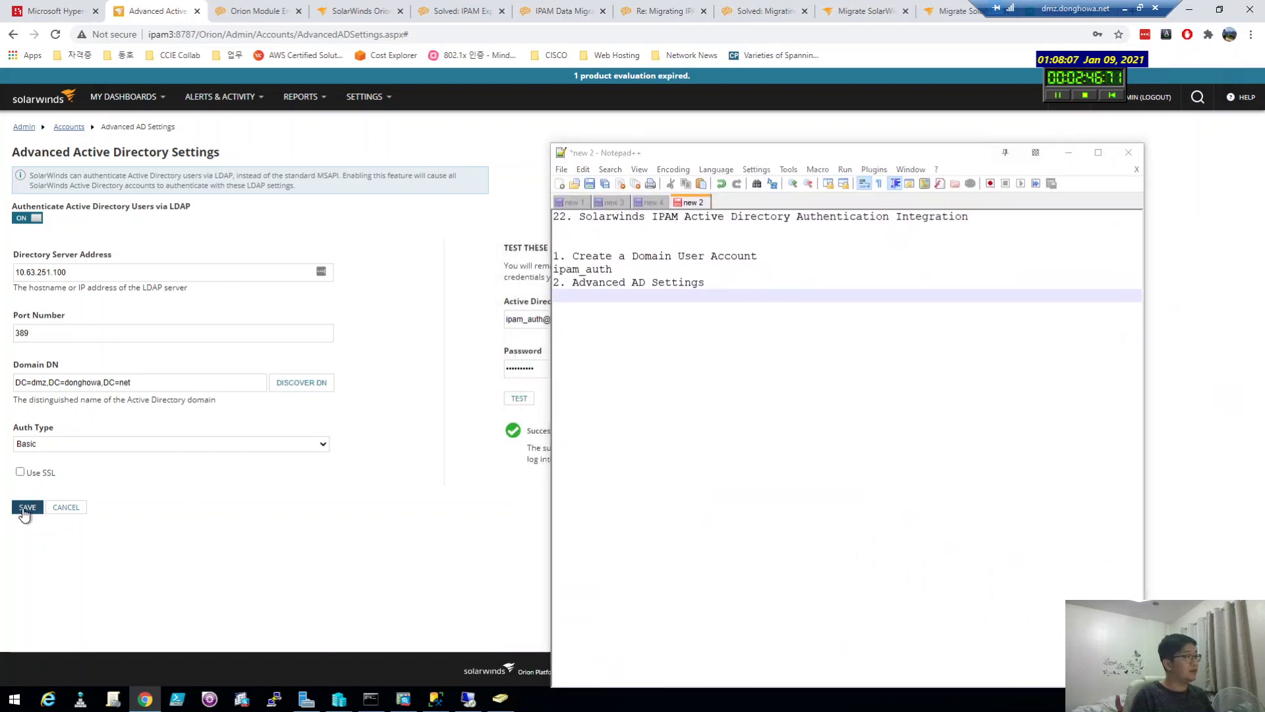
drag(614, 153, 740, 161)
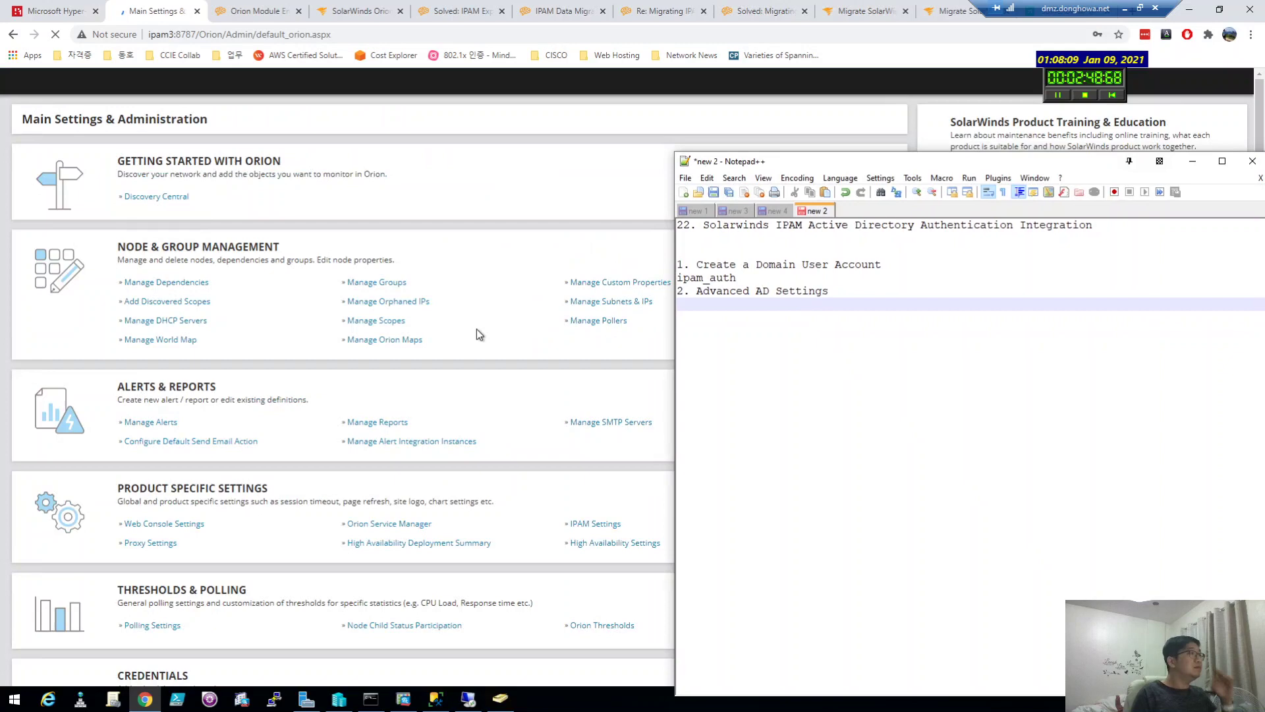
scroll(432, 338, down, 3)
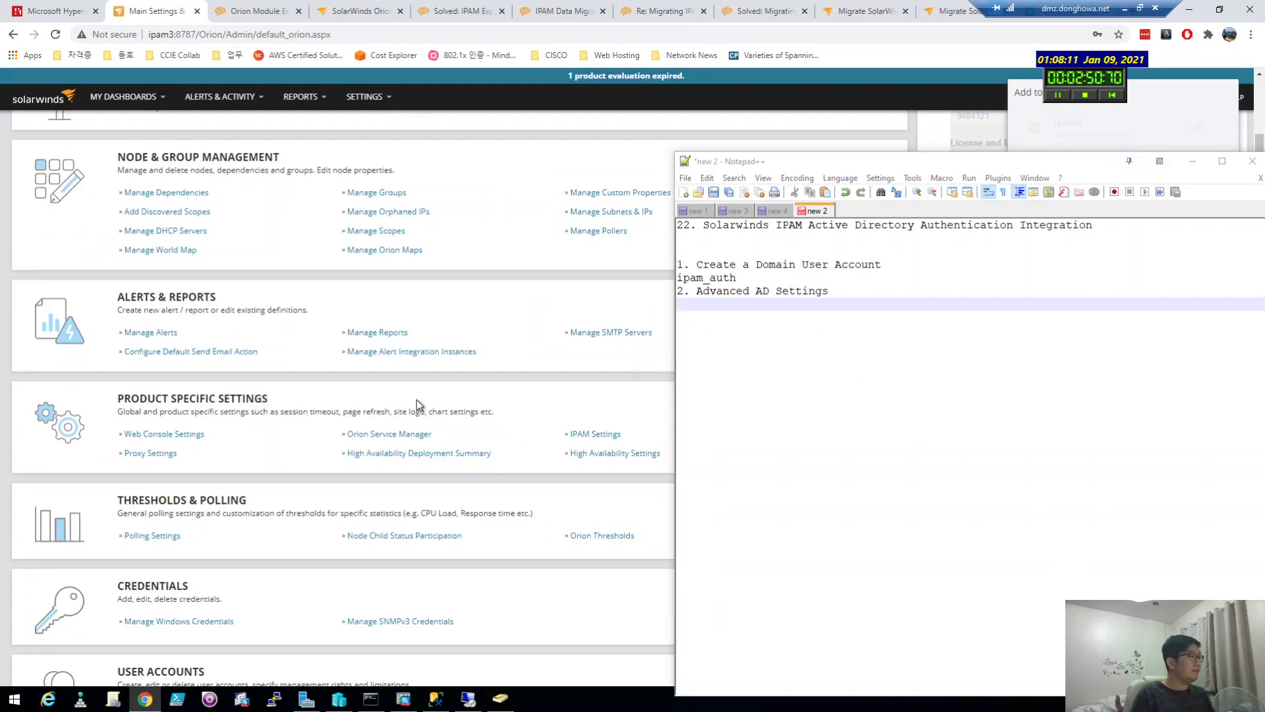
scroll(416, 399, down, 2)
scroll(385, 370, up, 2)
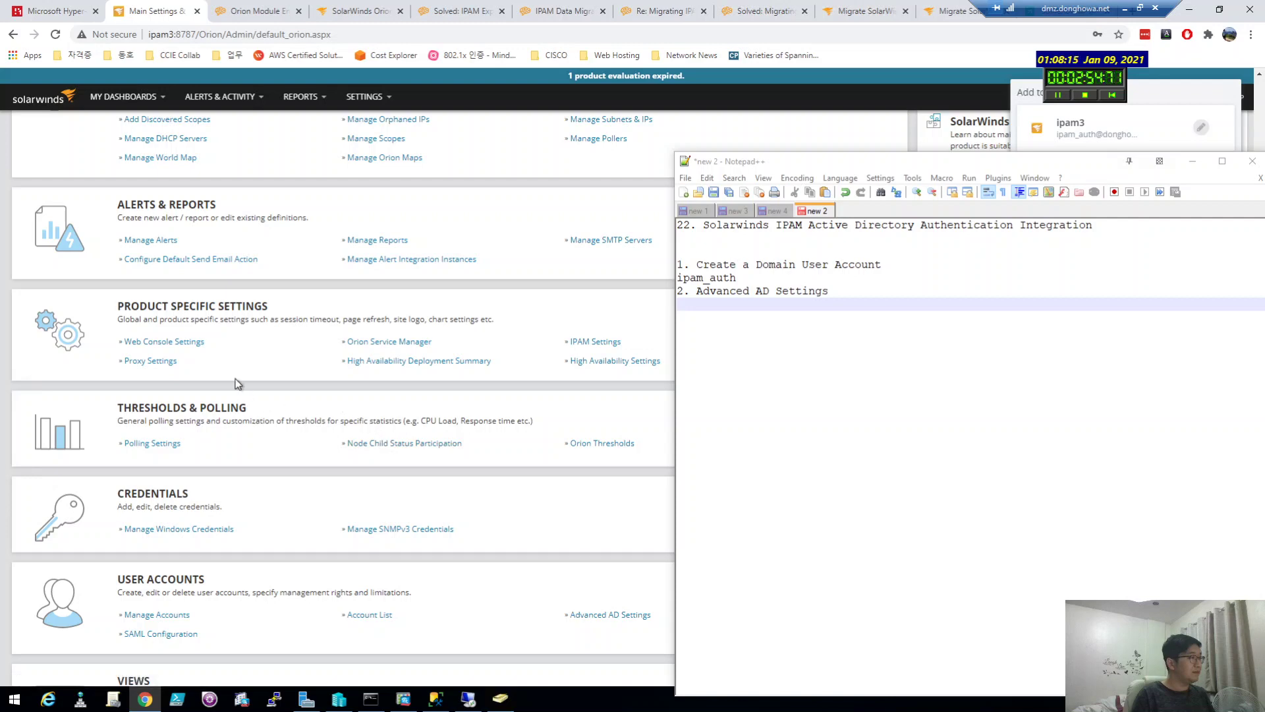
scroll(236, 383, down, 2)
scroll(236, 384, down, 1)
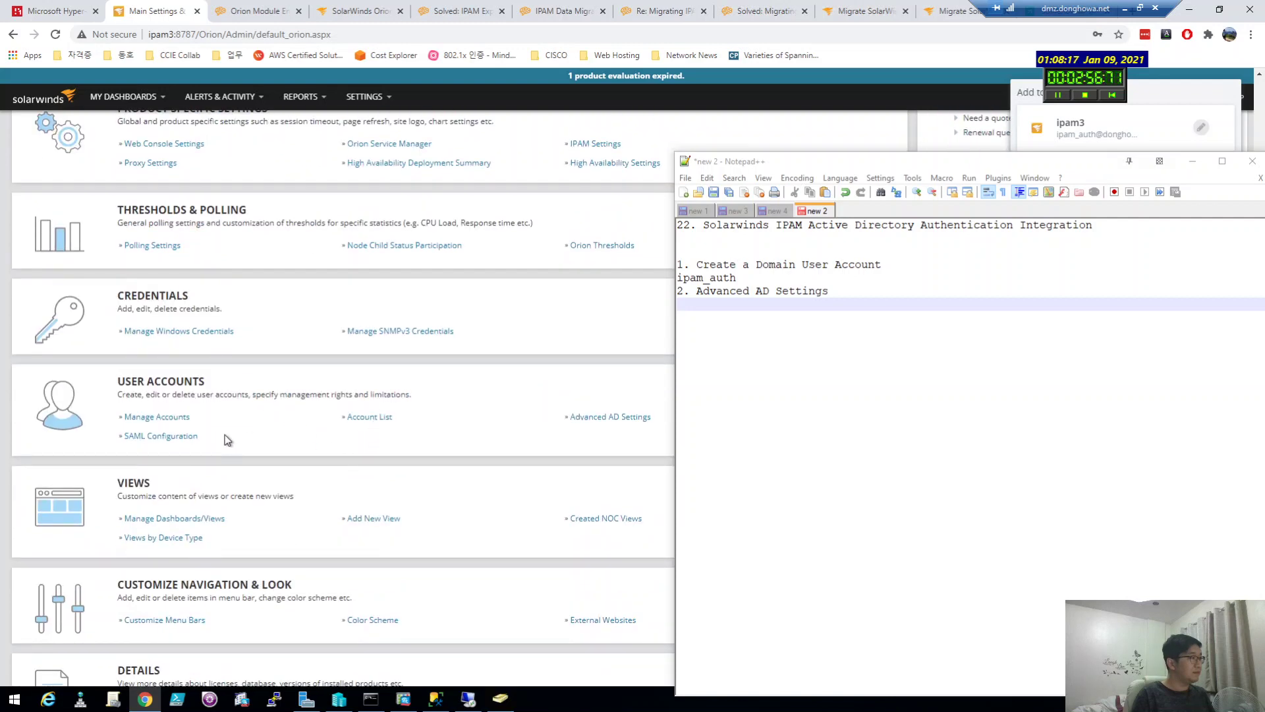
click(156, 416)
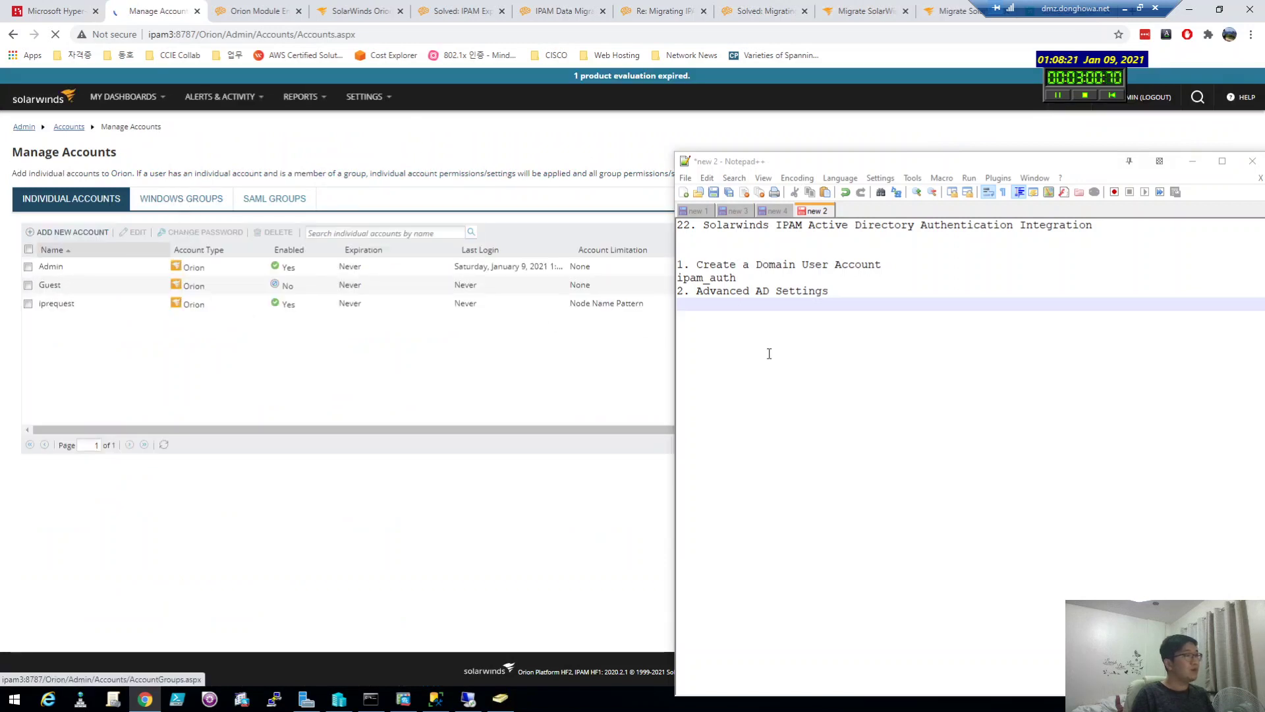
Step: Note step 3 'Manage Account - Windows Group' and switch to the Windows Groups list
click(721, 312)
text(3. Manag)
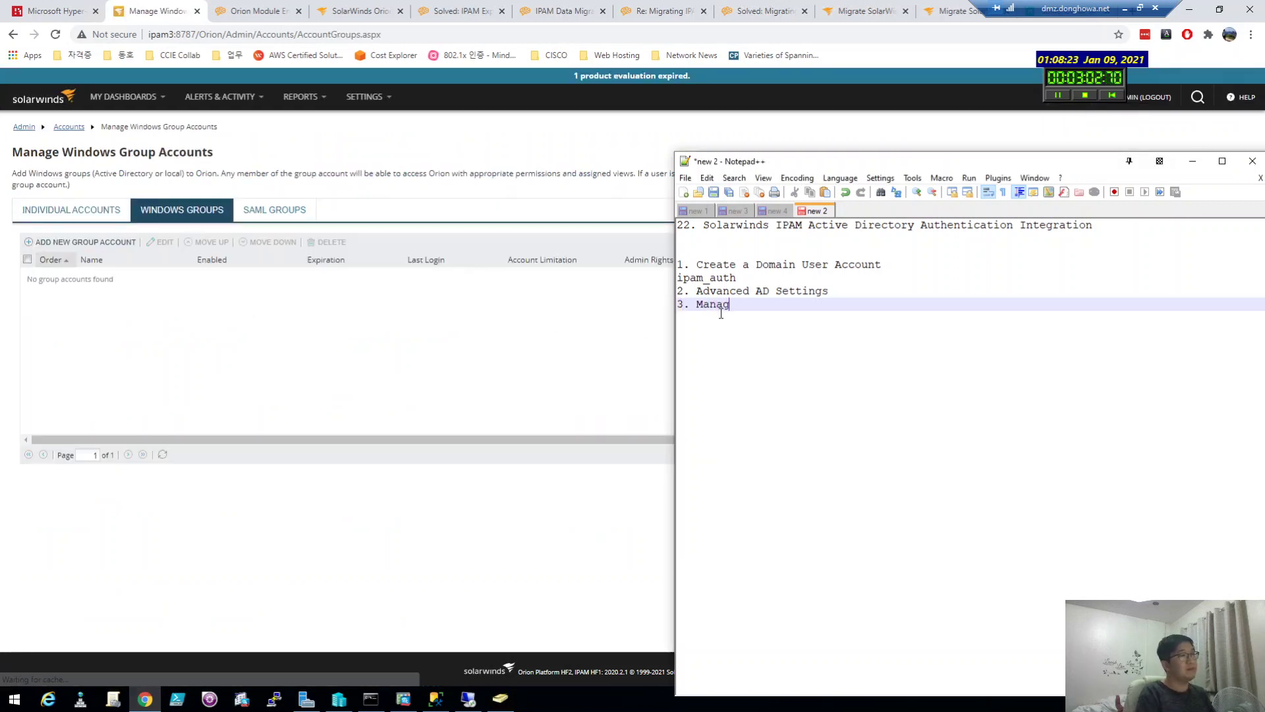
text(e Account )
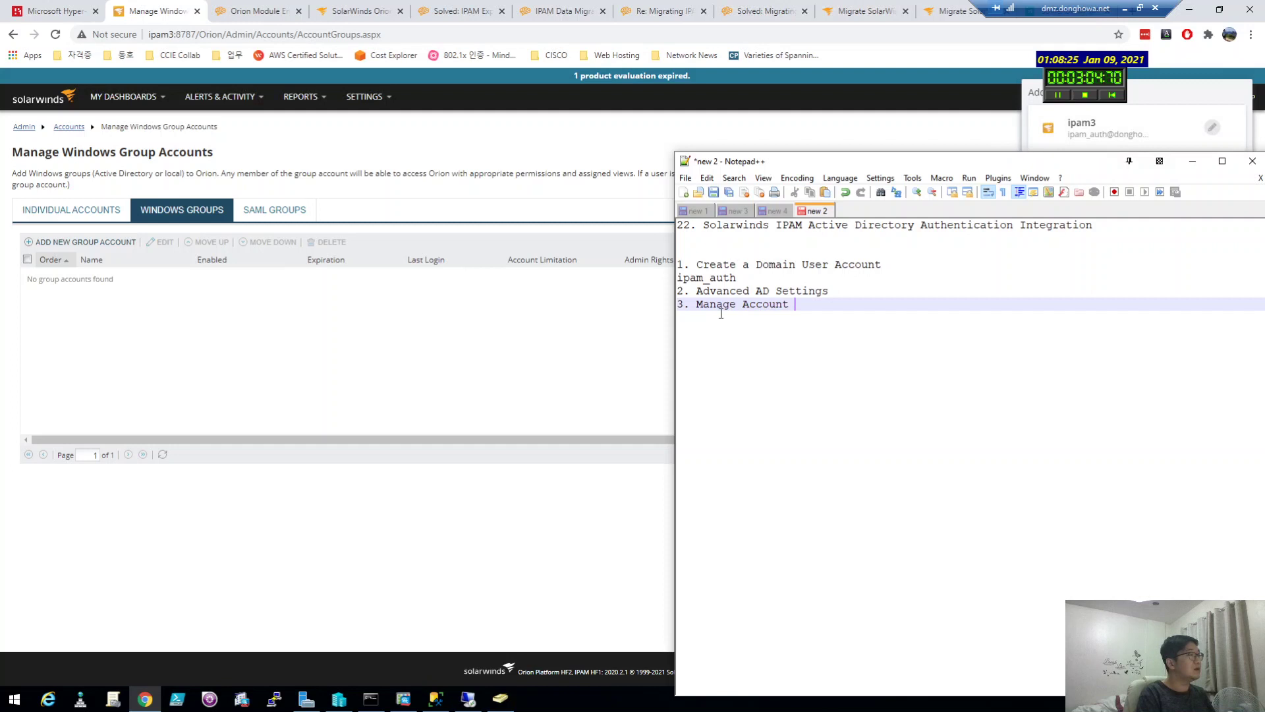
text(Windows Group)
key(Return)
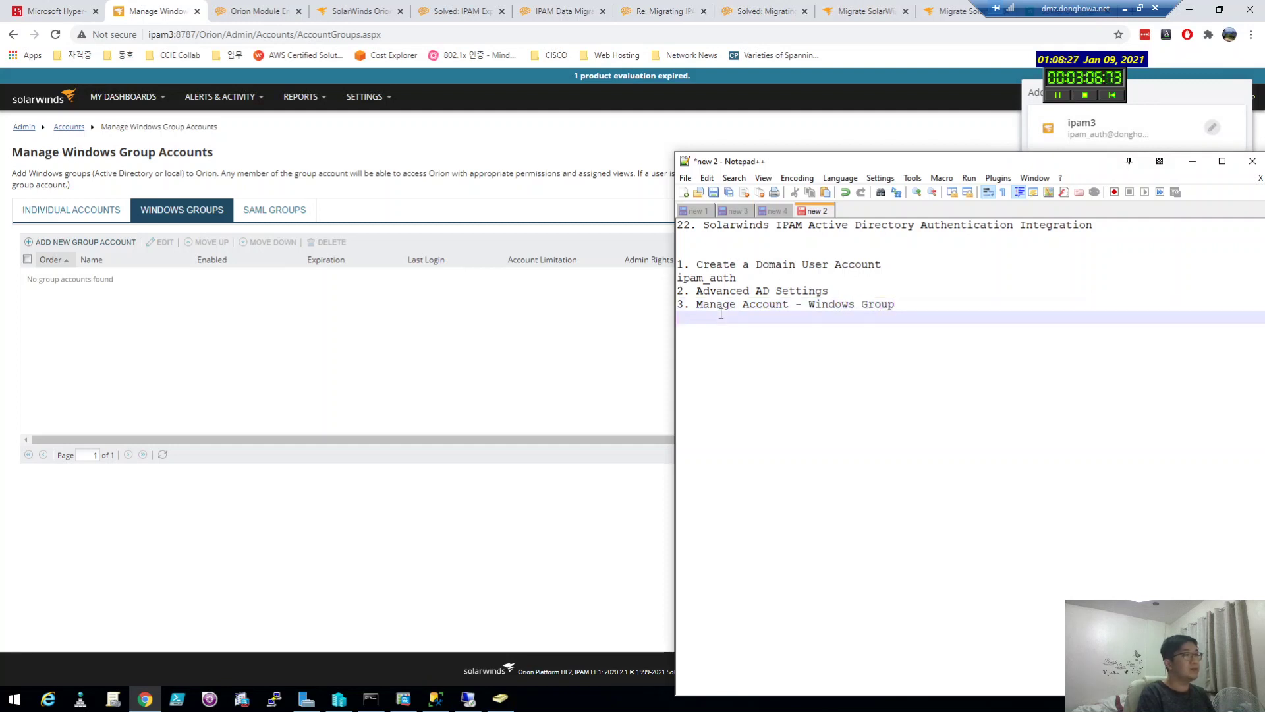
click(328, 313)
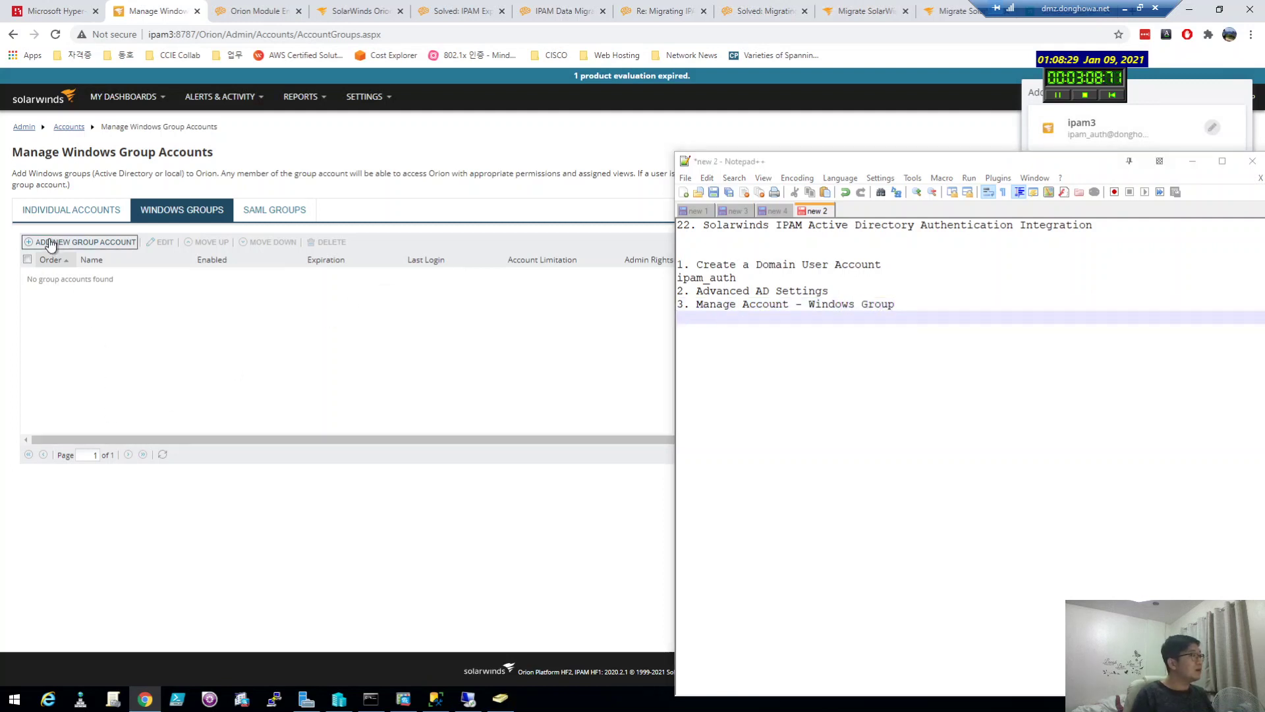
Step: Start the Add New Group Account form and focus its user name lookup field
click(79, 242)
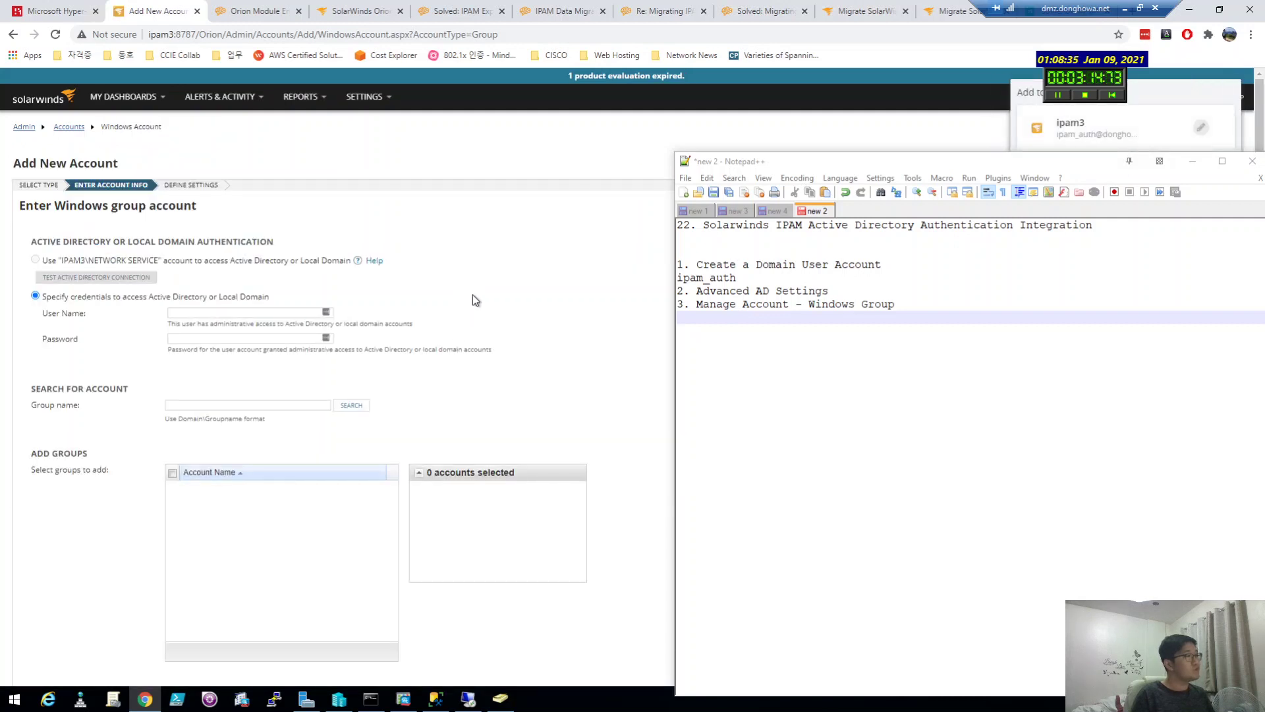
click(247, 312)
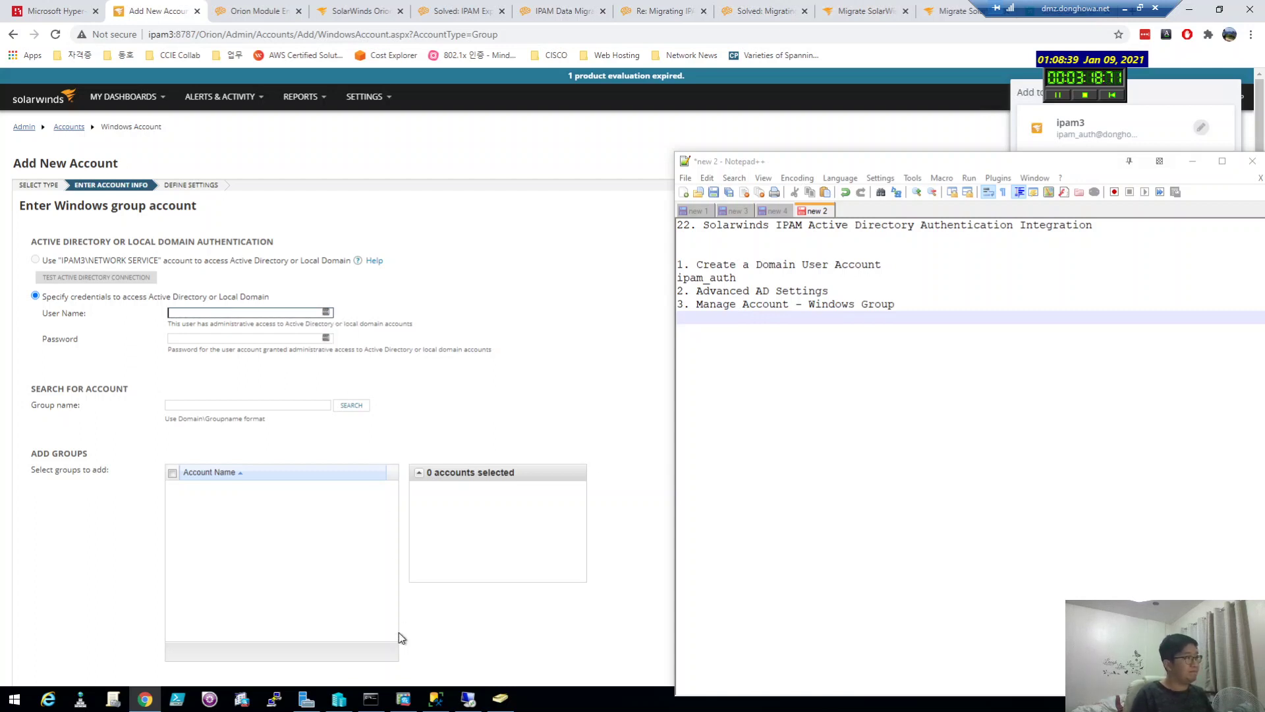
Step: Show the Users container in AD Users and Computers and bring up its New object choices
click(498, 700)
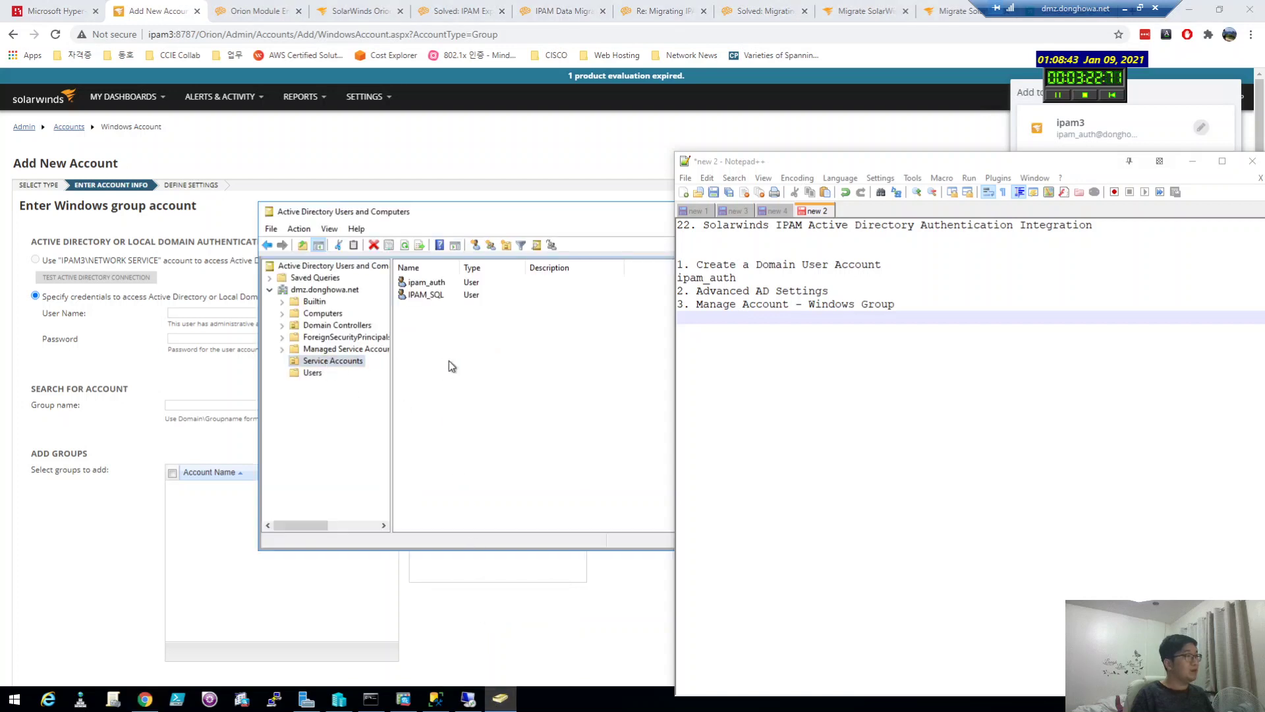
click(312, 373)
scroll(520, 394, down, 4)
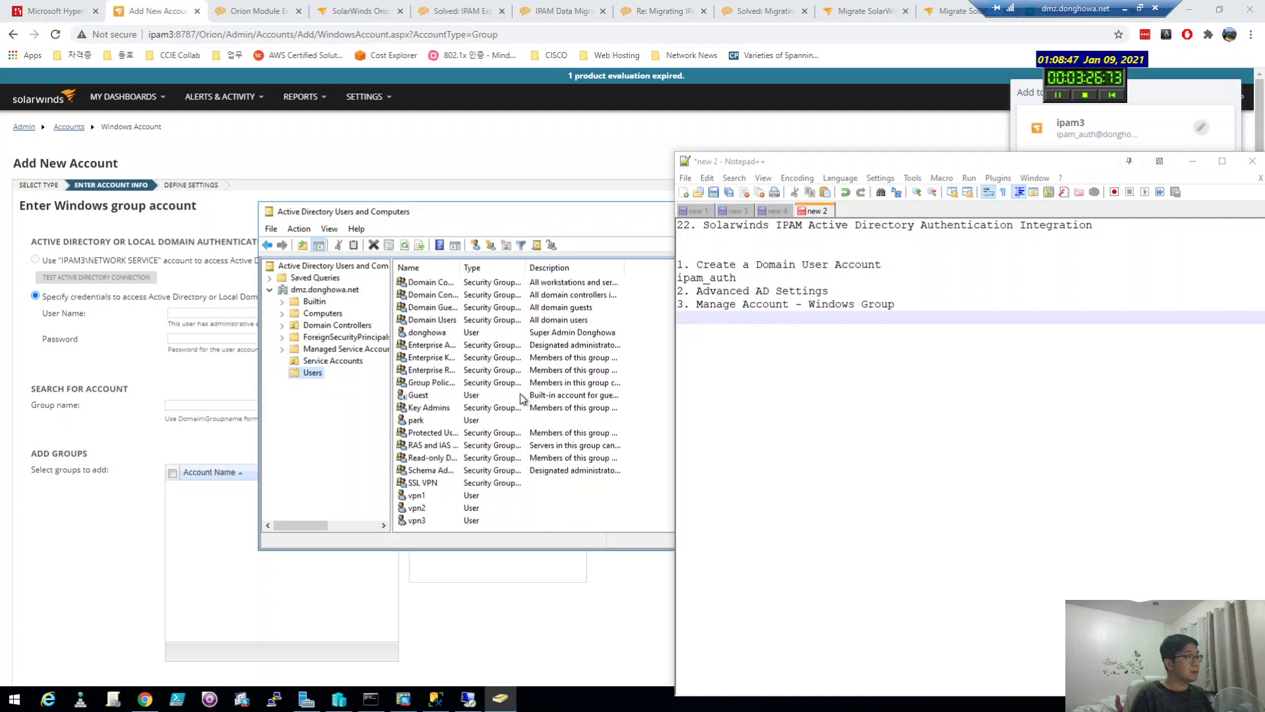
drag(446, 215, 305, 207)
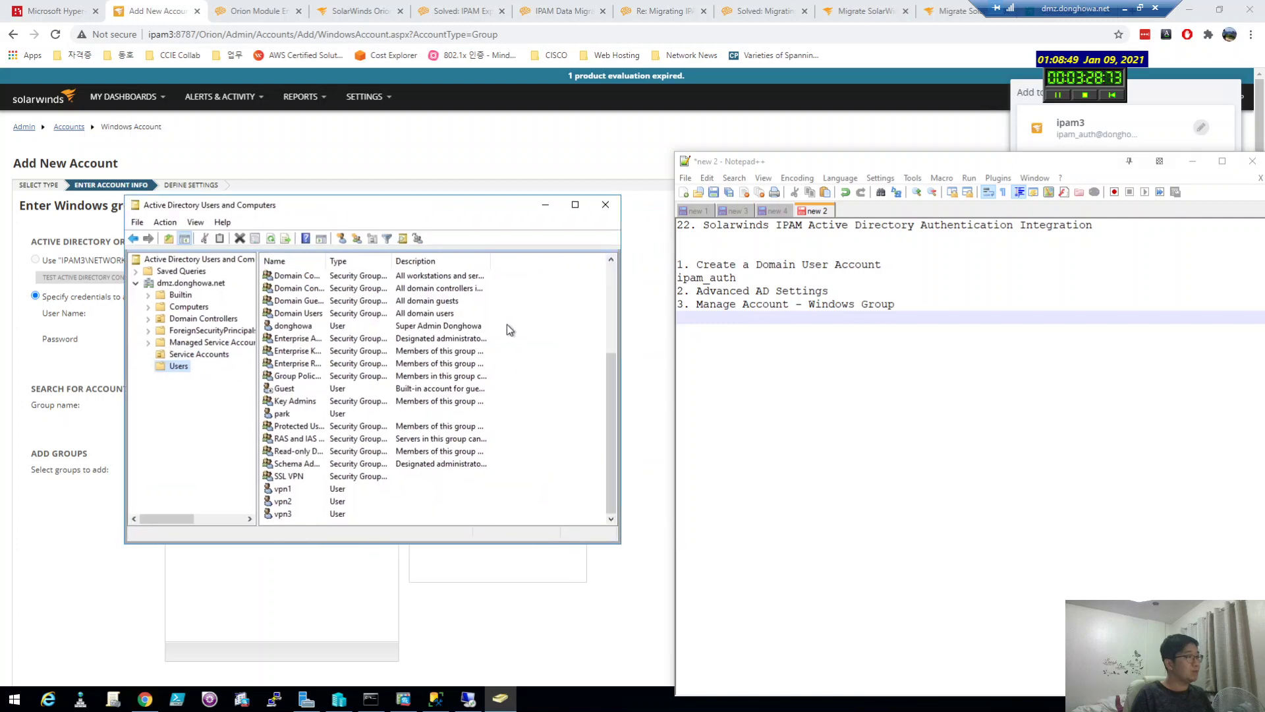
right_click(544, 348)
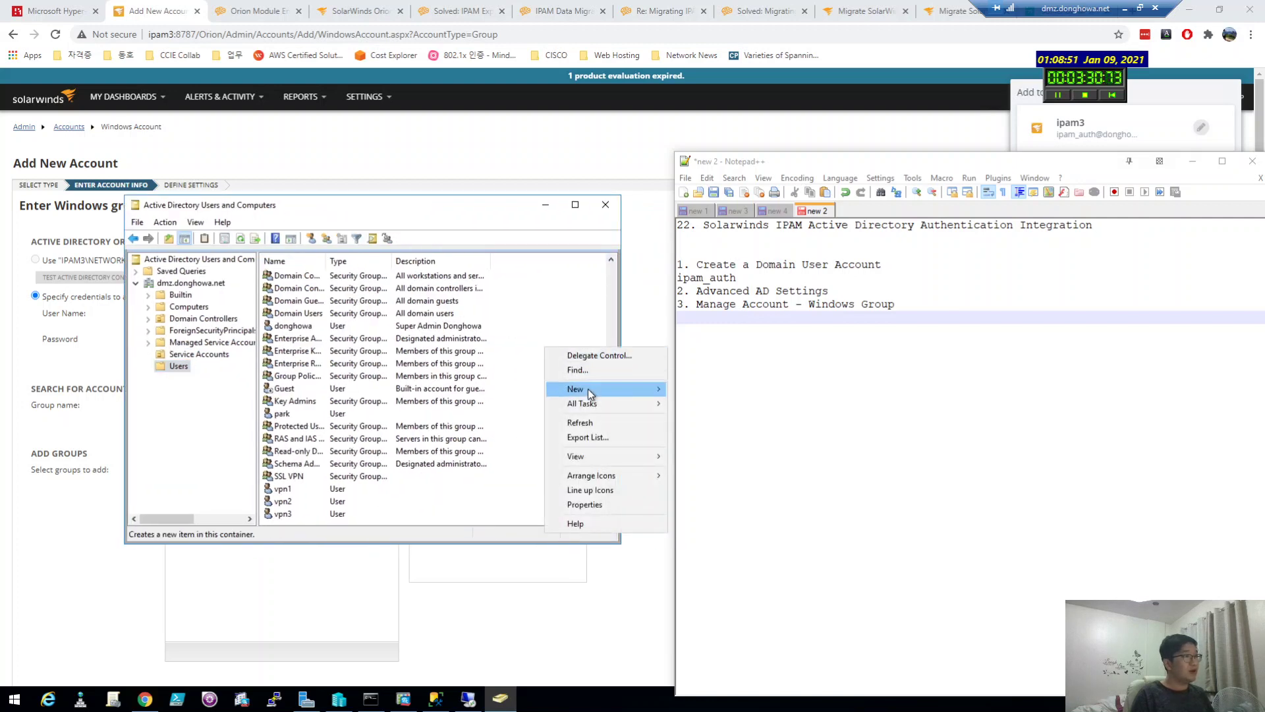
click(463, 217)
drag(463, 217, 349, 211)
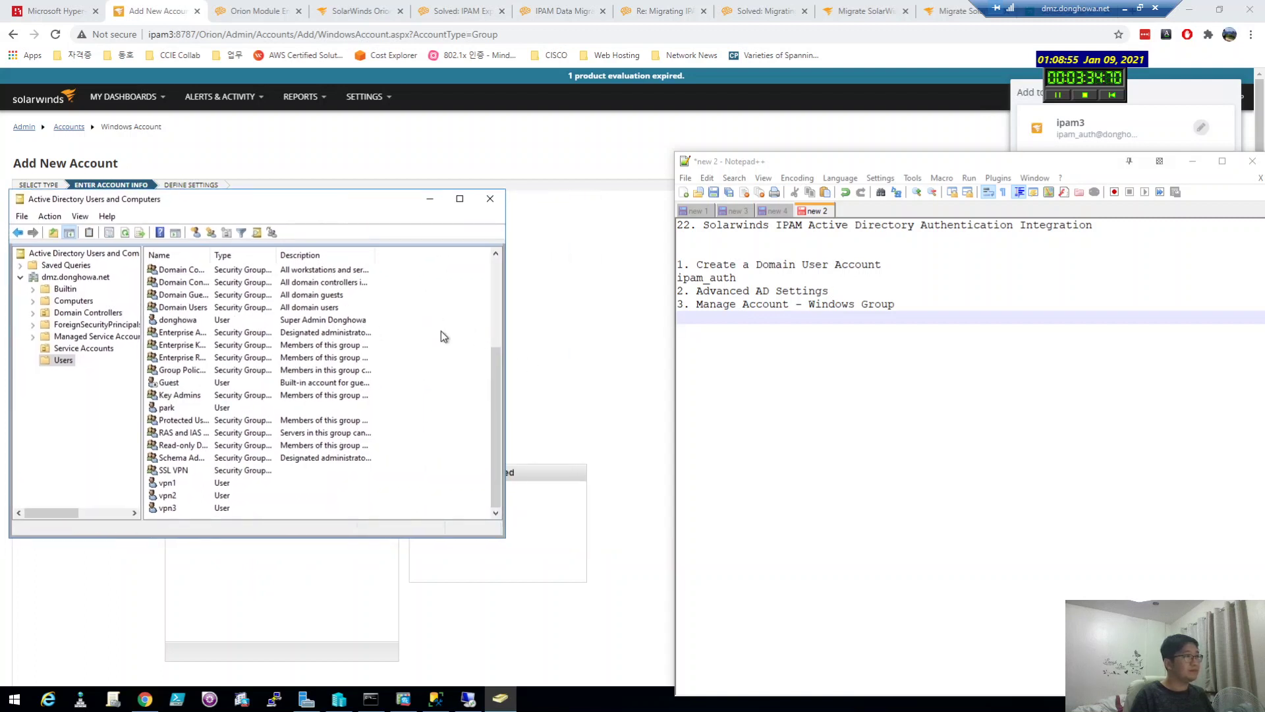
right_click(441, 332)
mouse_move(462, 351)
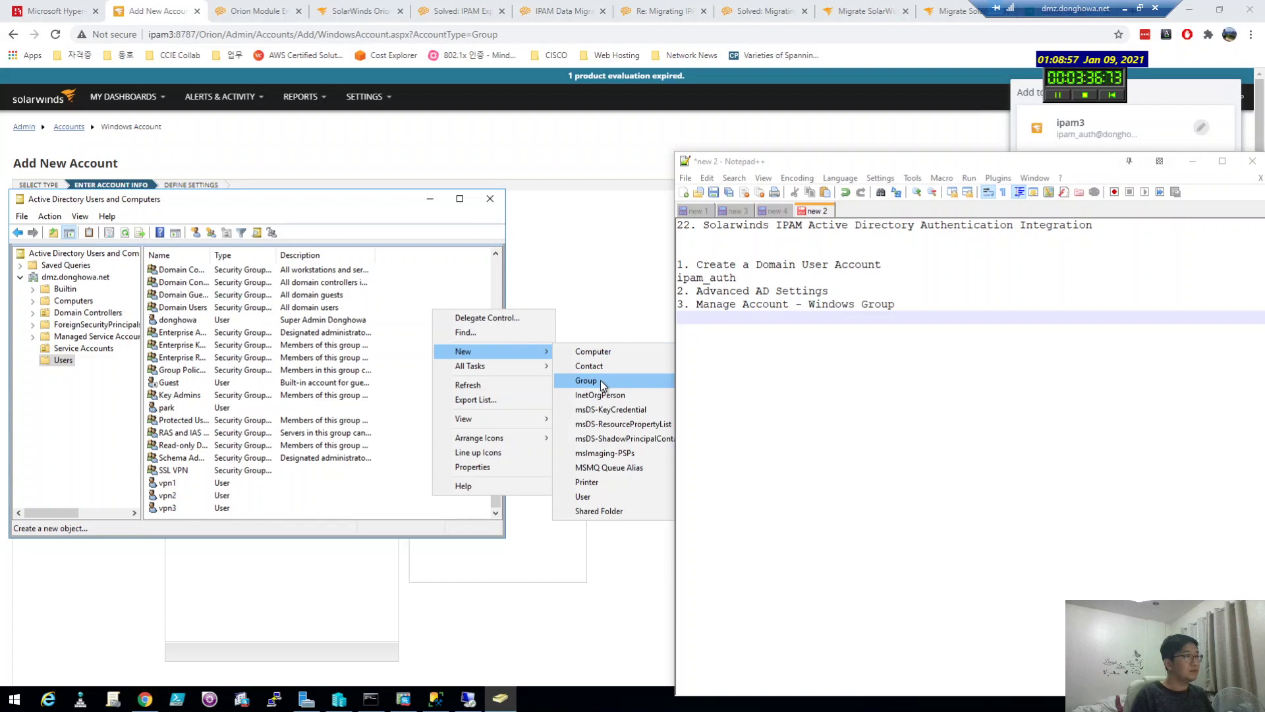
Step: Start the New Group dialog and add a new line in the notes for step 4
click(586, 381)
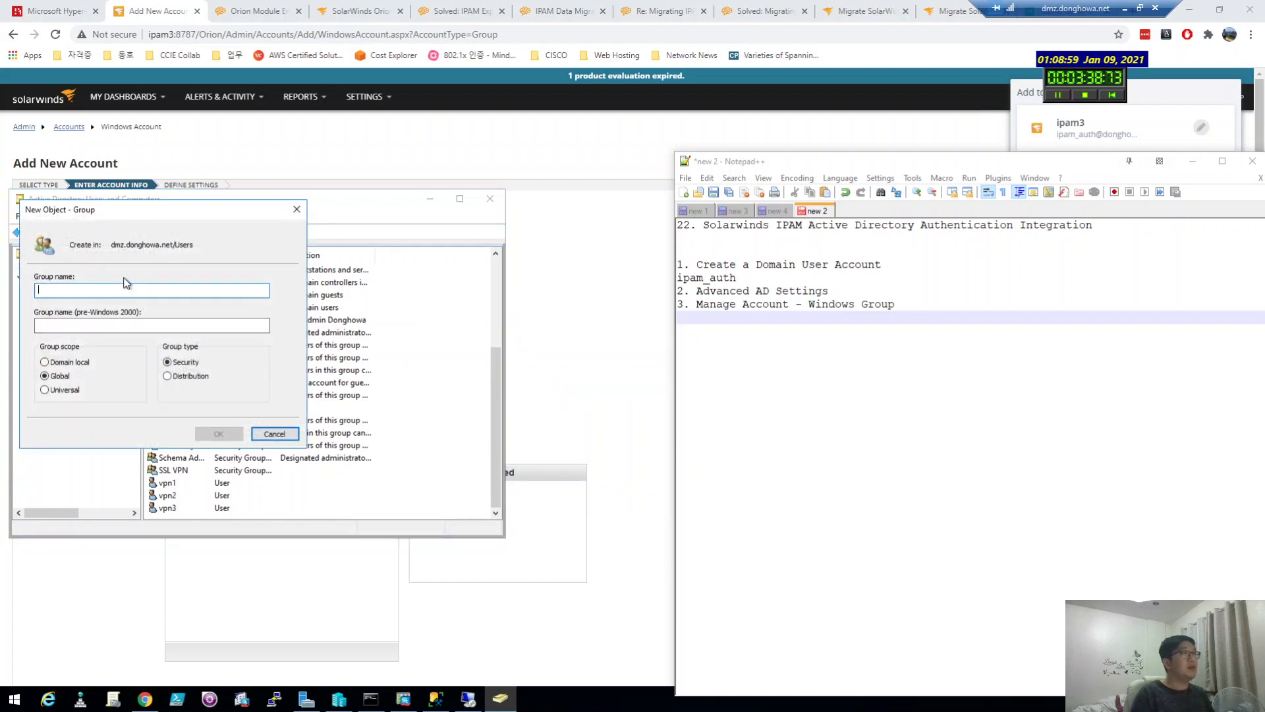
text(ipam_admi)
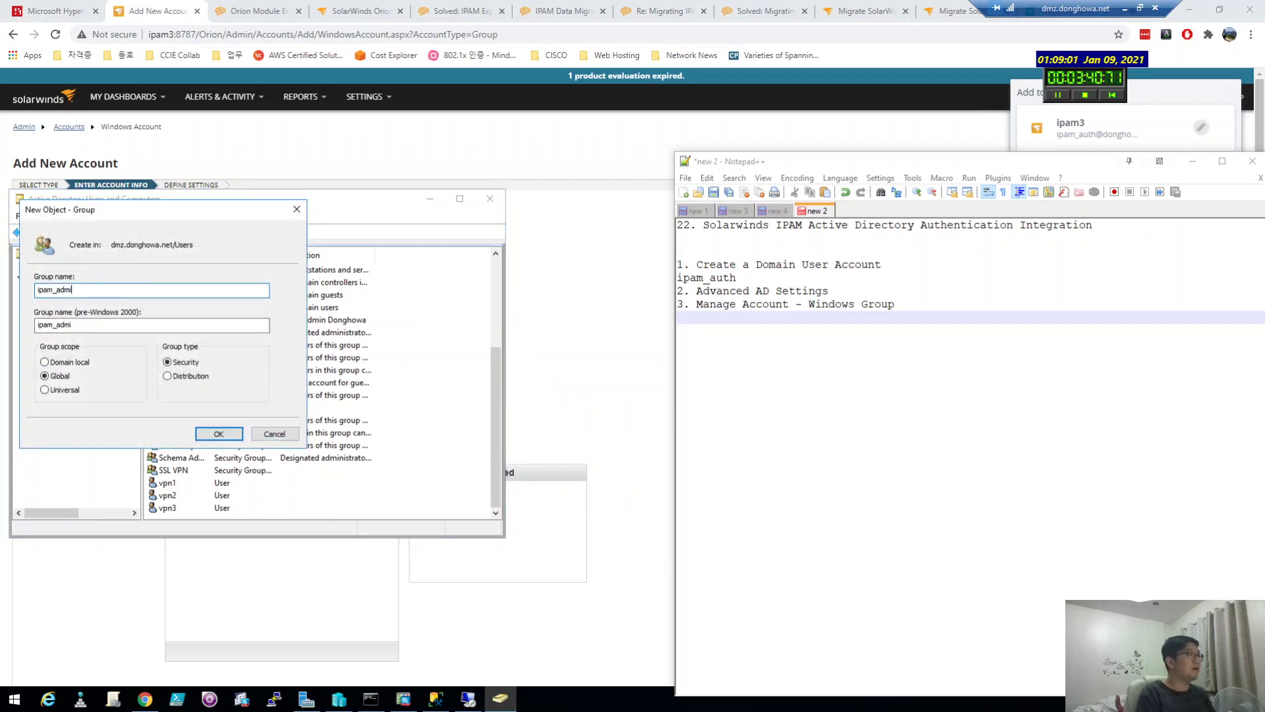
text(n)
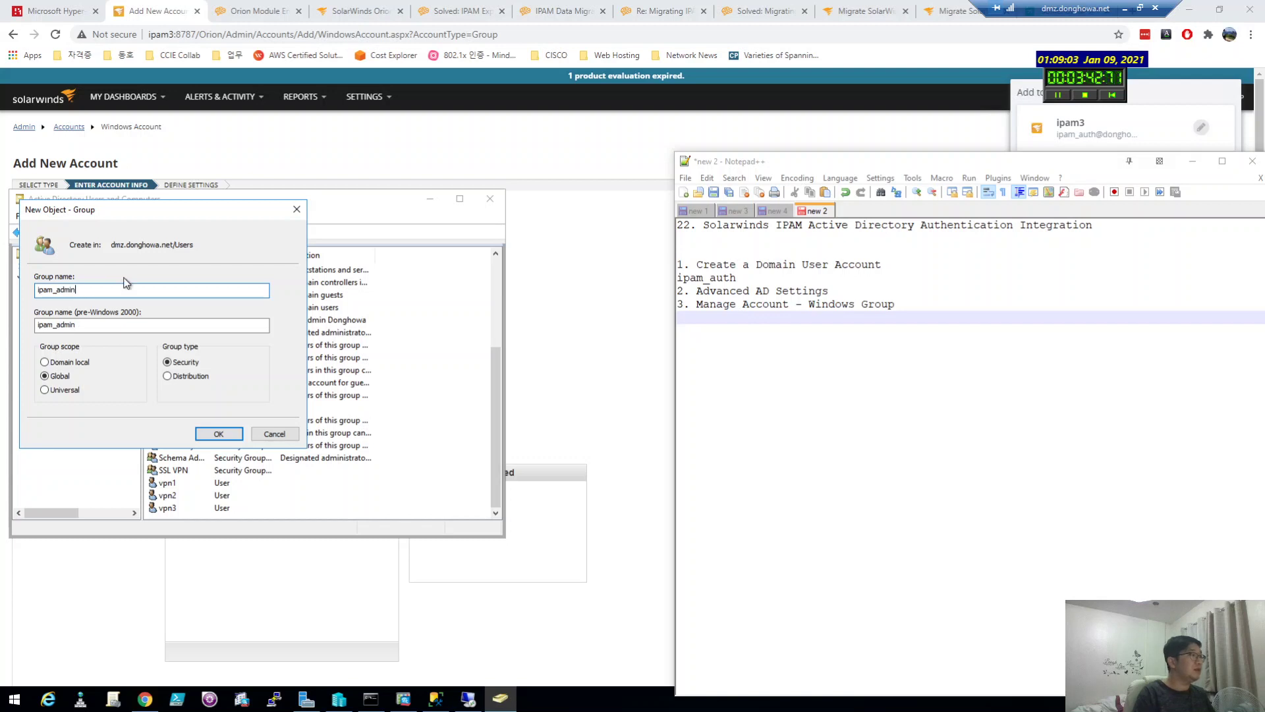
click(746, 329)
text(4.)
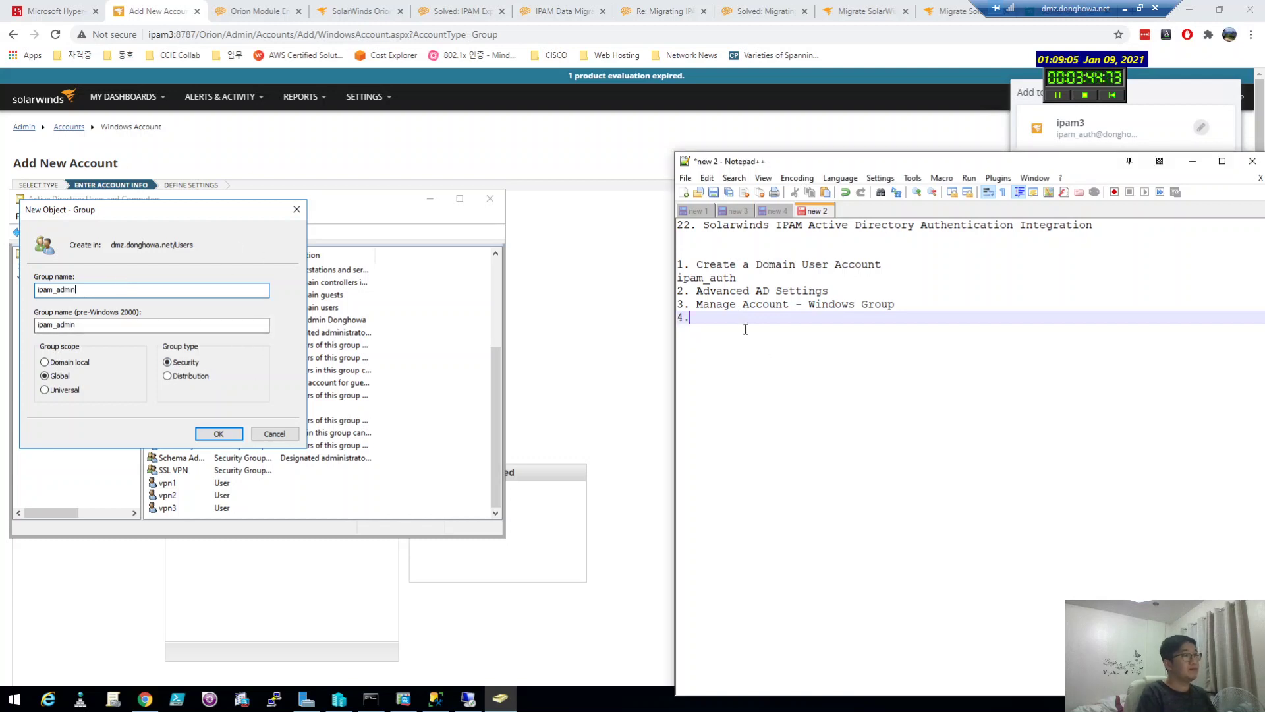
text( Create)
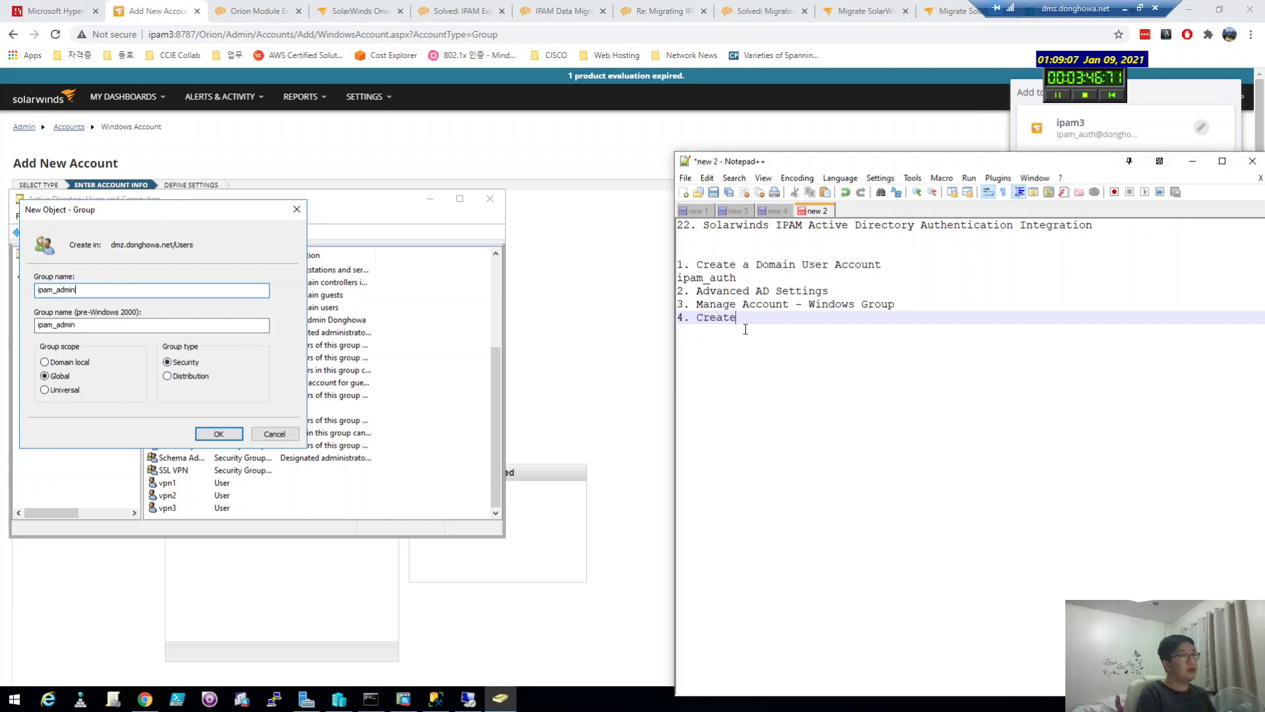
text( Group and assign to ipam)
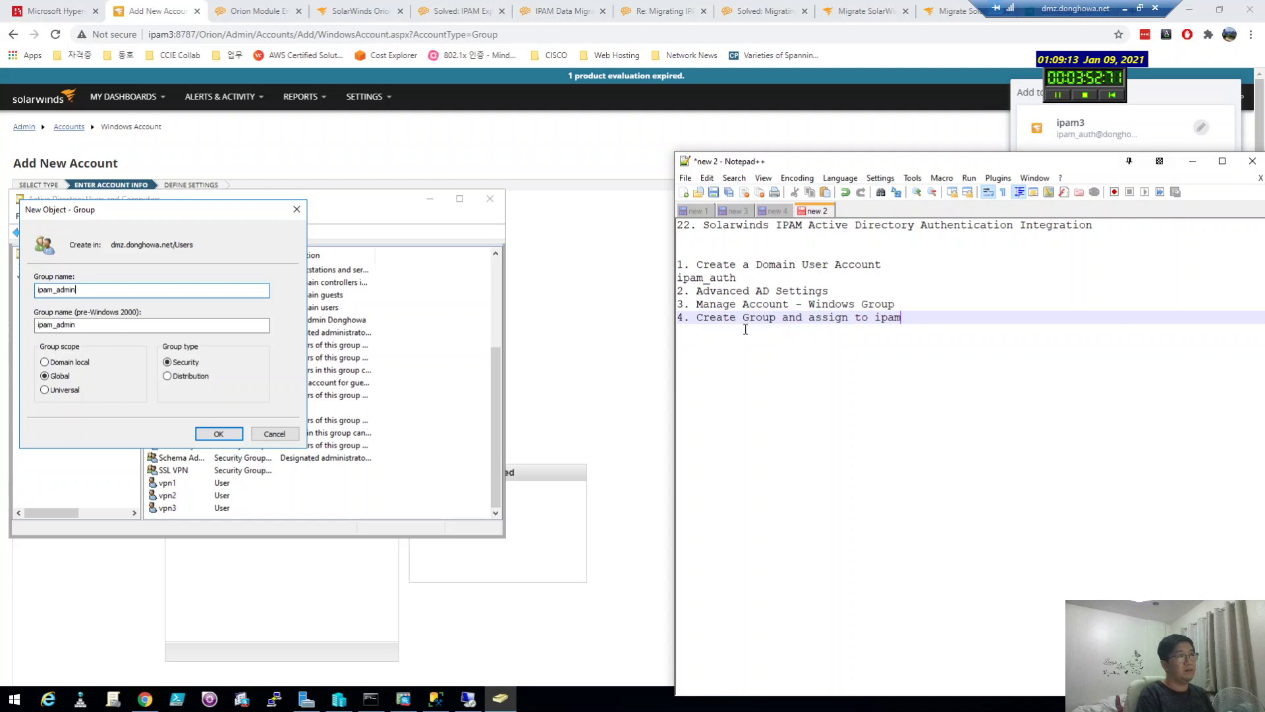
text(uth)
key(Return)
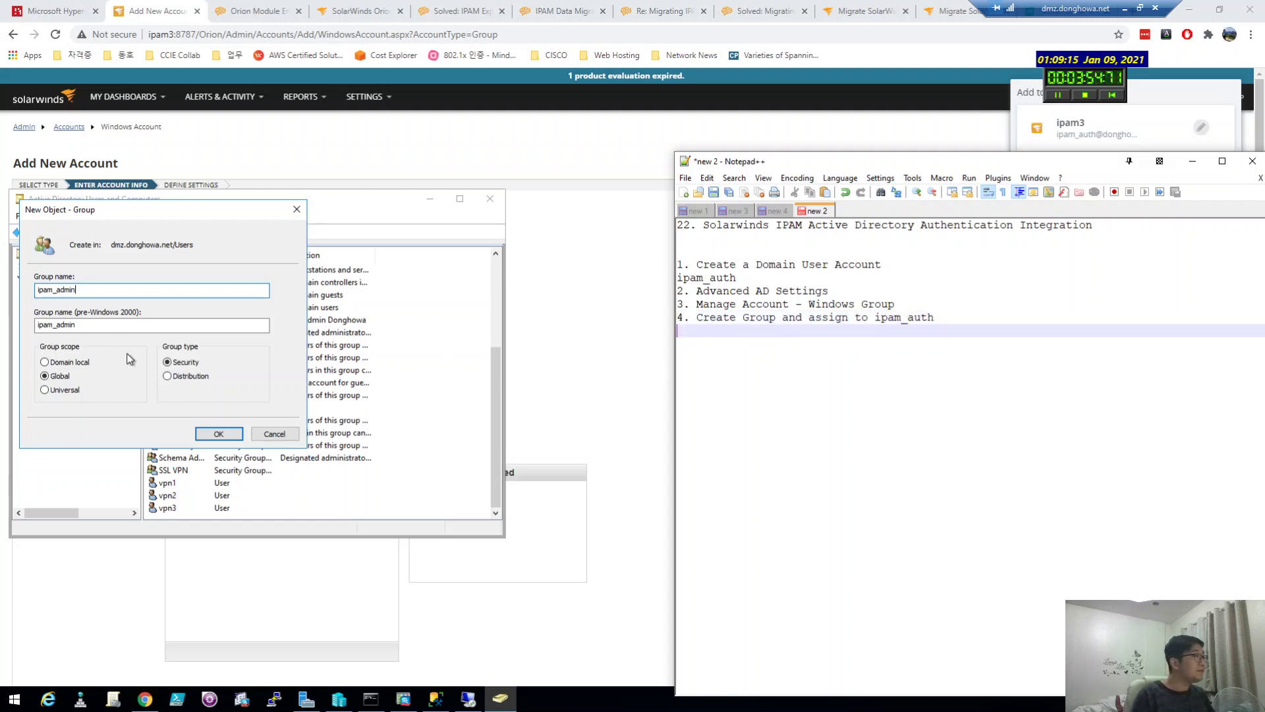
Step: Copy the group name ipam_admin into the notes and indent the group and service account lines
double_click(123, 290)
key(ctrl+c)
click(695, 335)
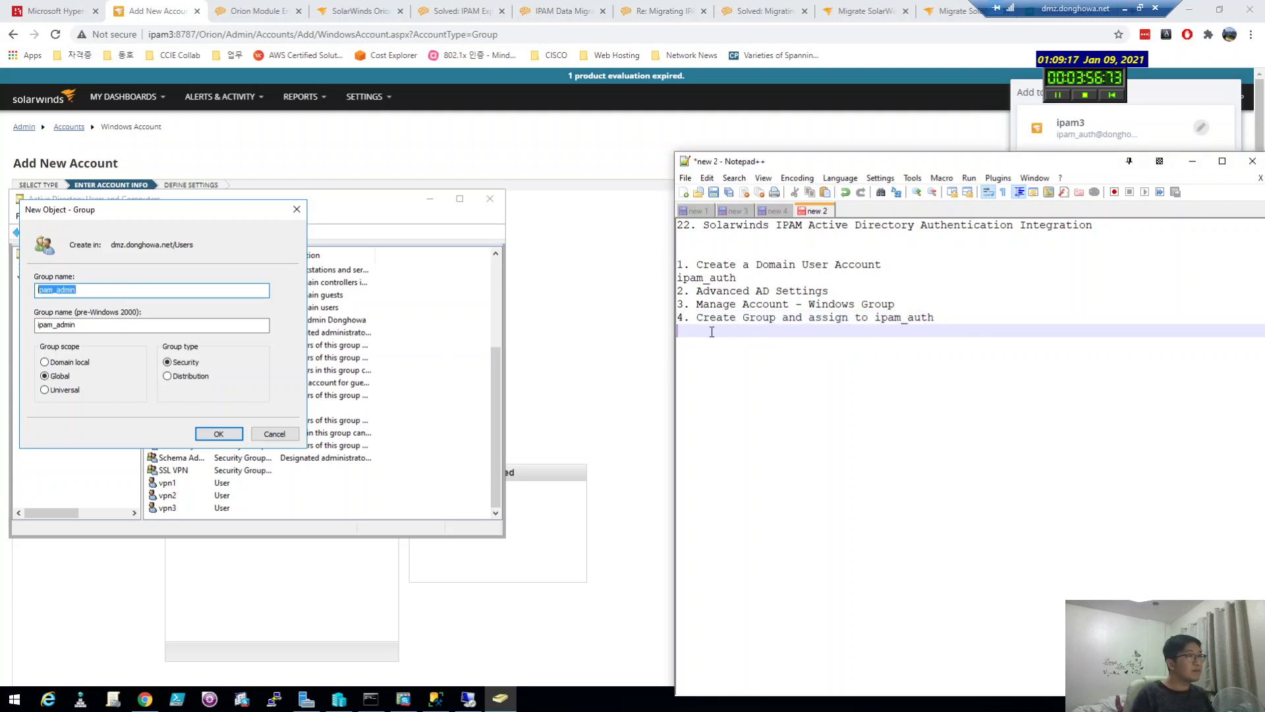
key(ctrl+v)
click(678, 330)
key(Tab)
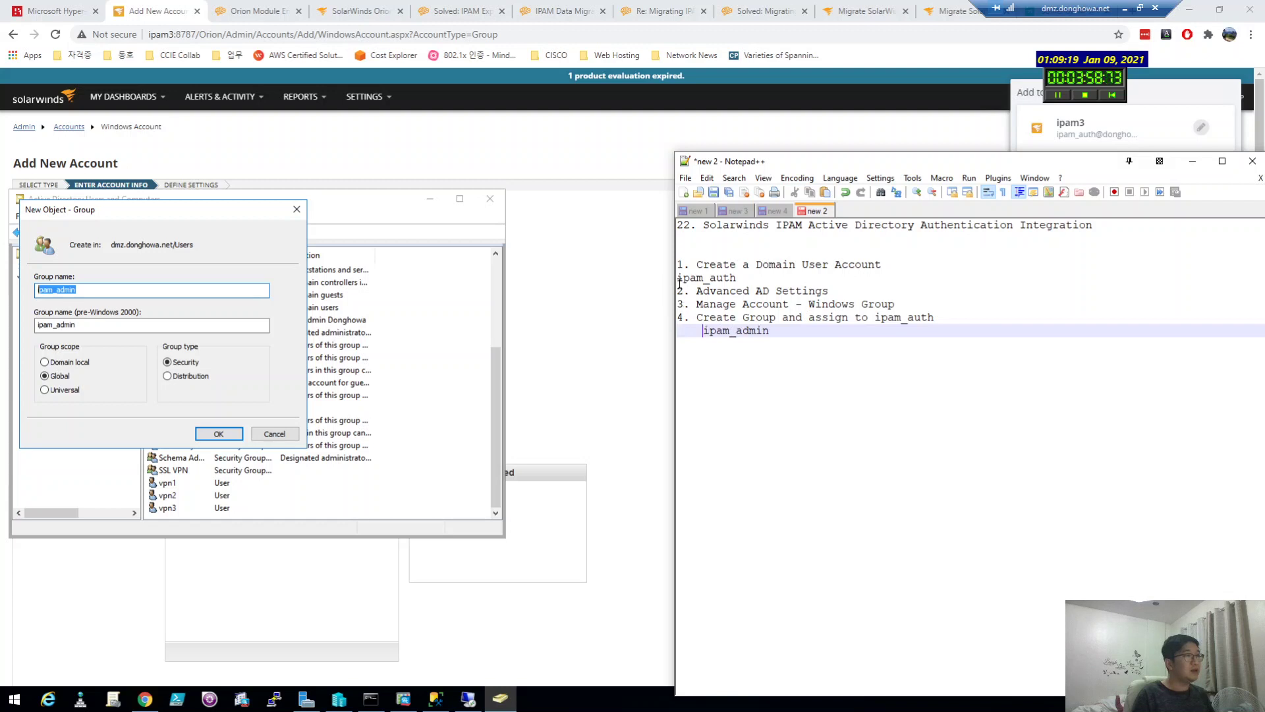
click(680, 278)
key(Tab)
Step: Return to the New Group dialog with ipam_admin as a Global/Security group
click(704, 330)
click(126, 334)
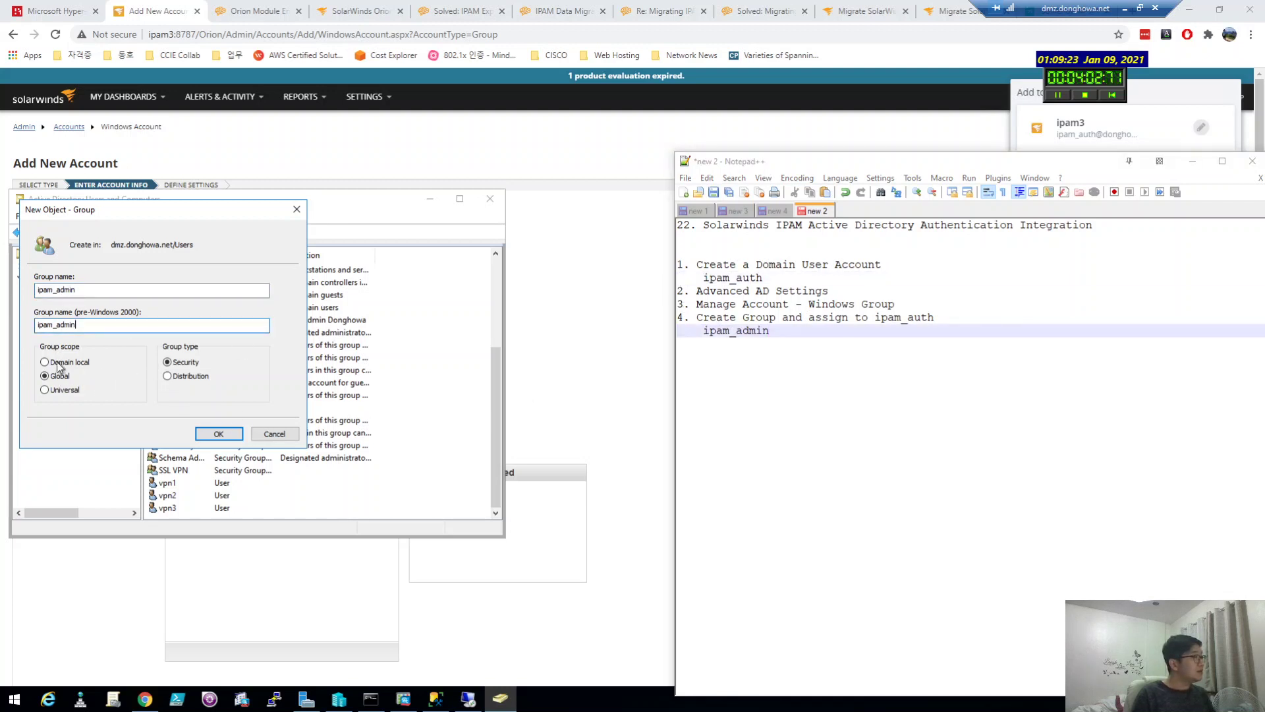
Step: Confirm creating ipam_admin, add it to a group and dismiss the success message
click(218, 434)
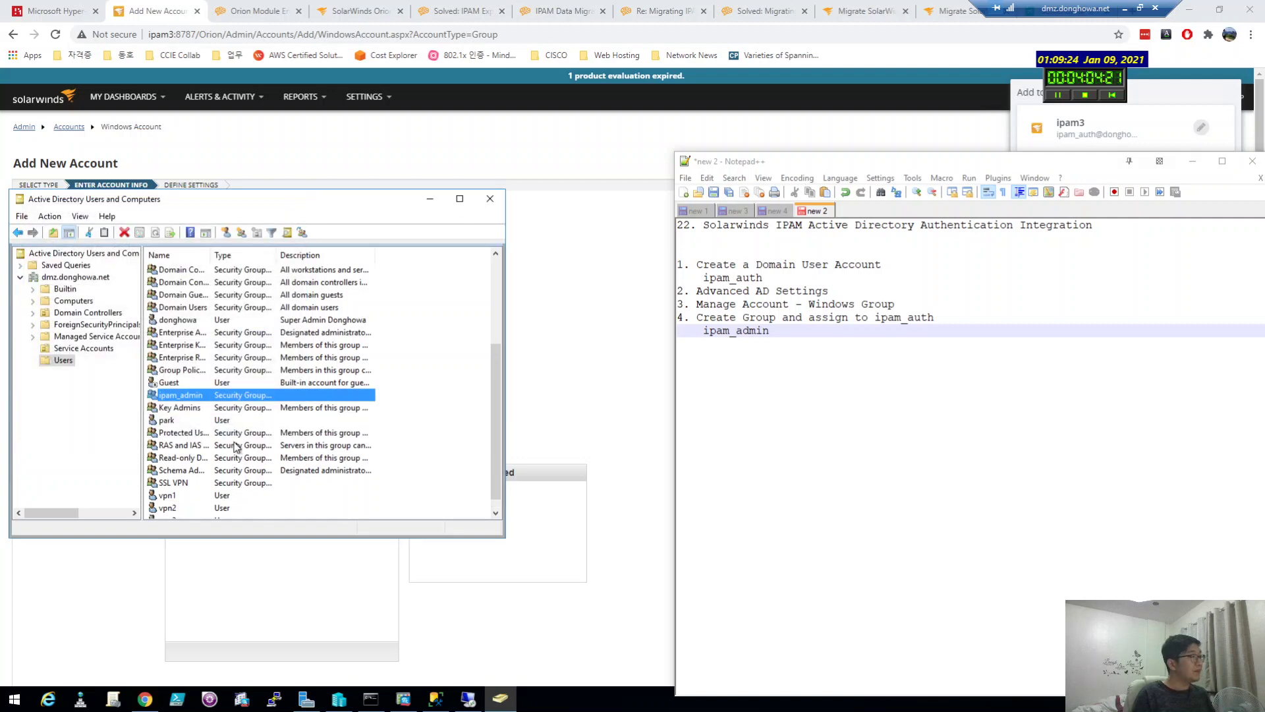
right_click(183, 398)
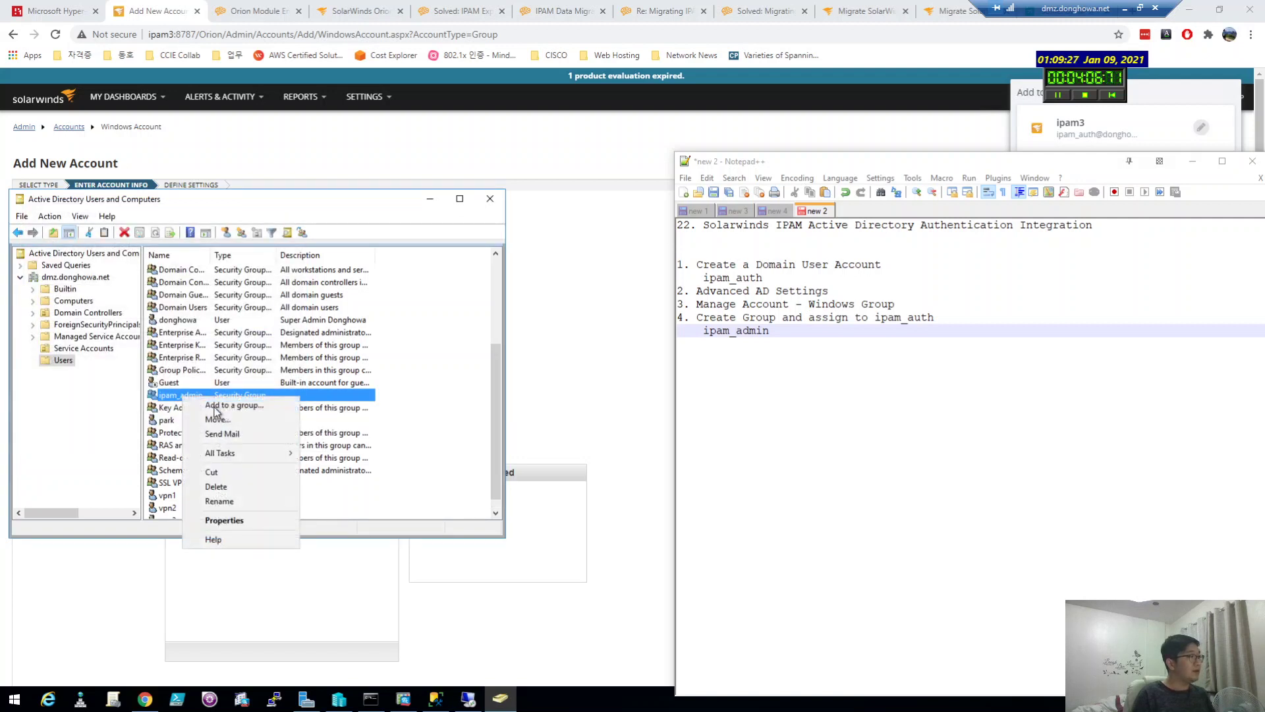
click(232, 406)
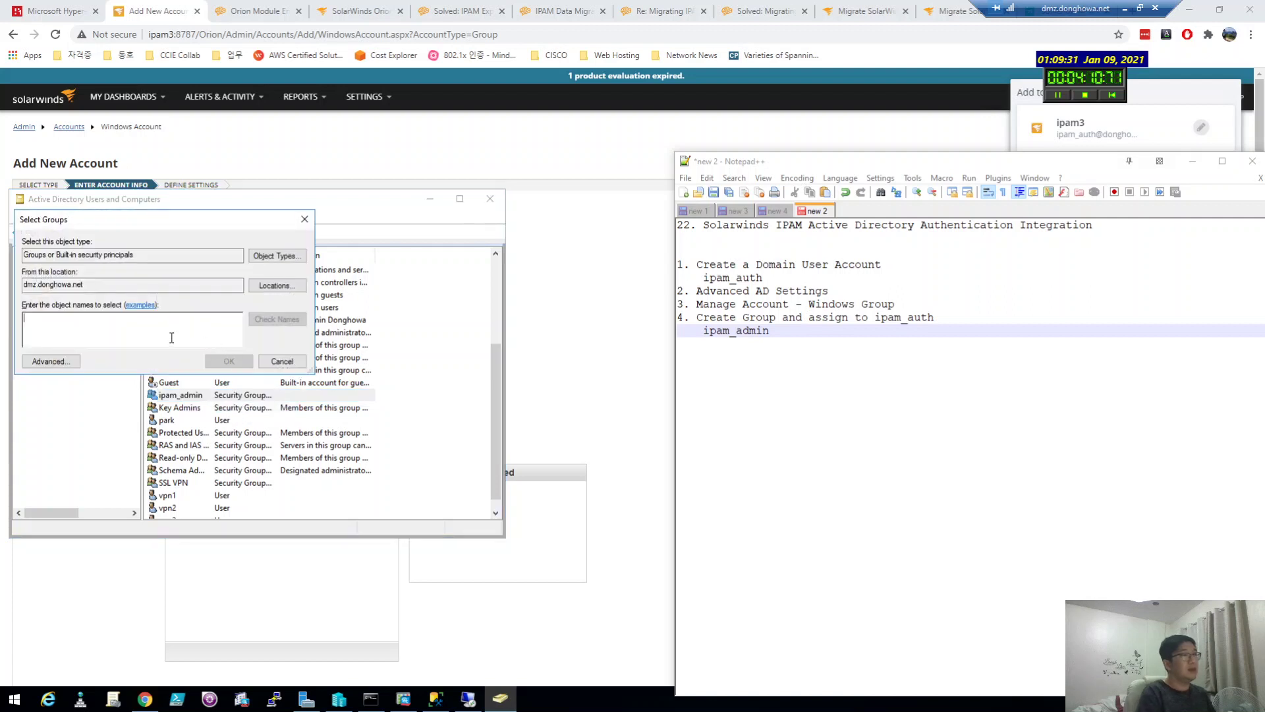
key(Return)
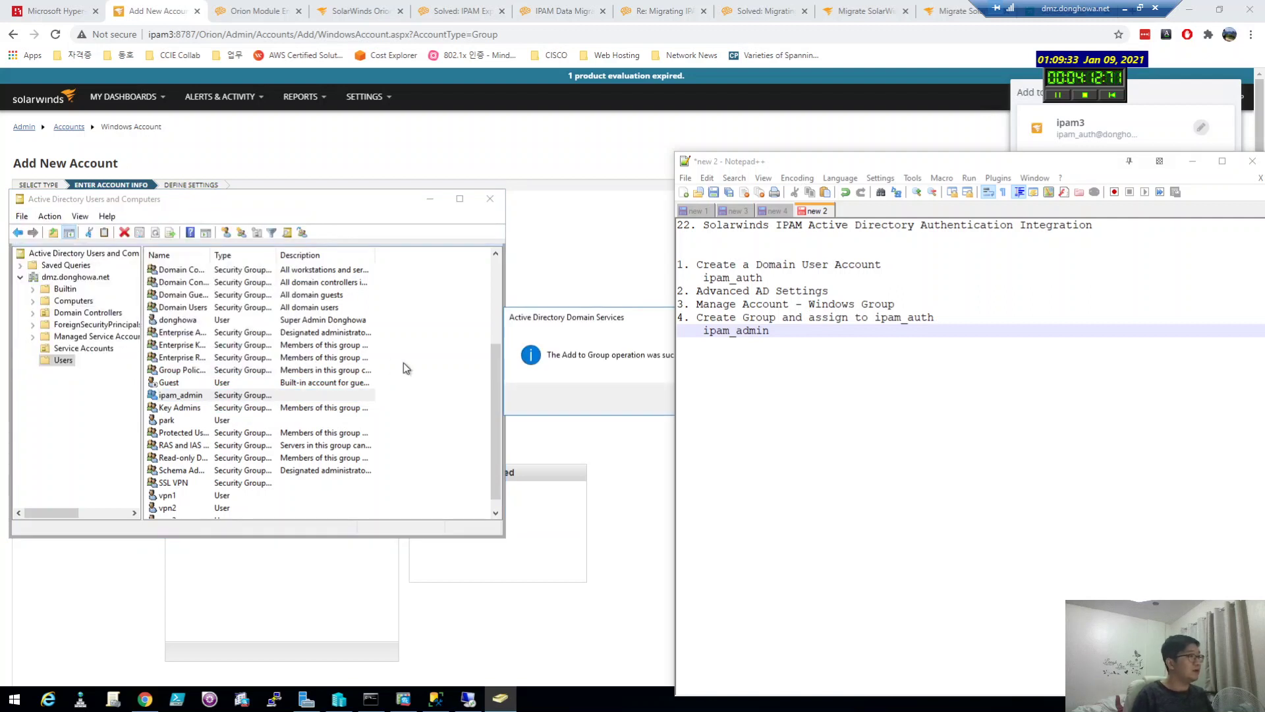
drag(645, 331, 480, 329)
click(543, 398)
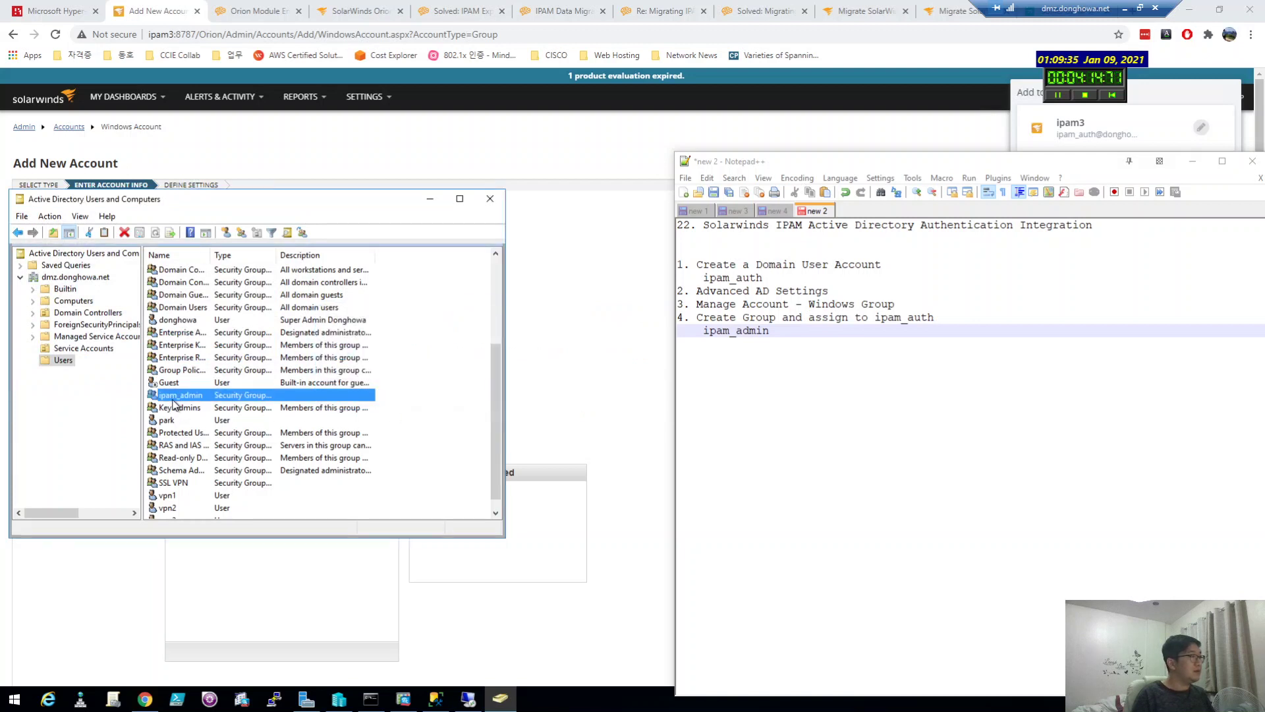
Step: Check the Members list in the ipam_admin group's properties, then switch to the notes
double_click(179, 394)
click(428, 230)
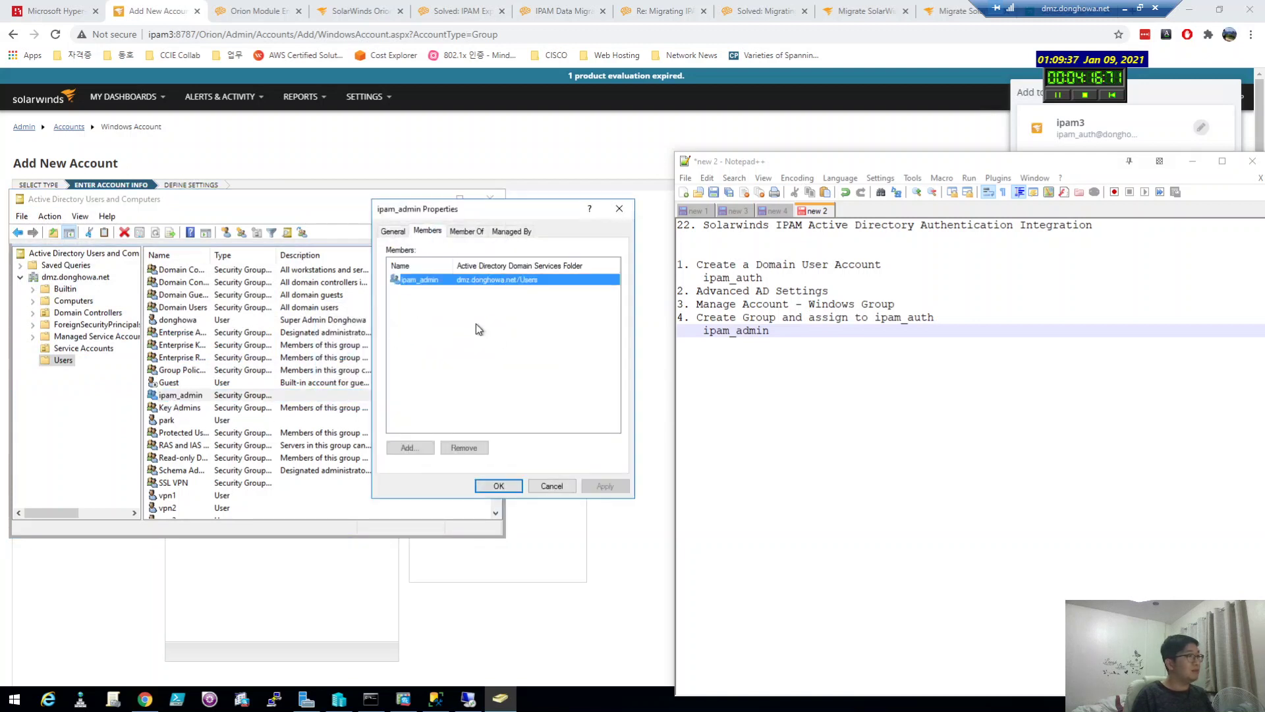
key(Escape)
click(775, 331)
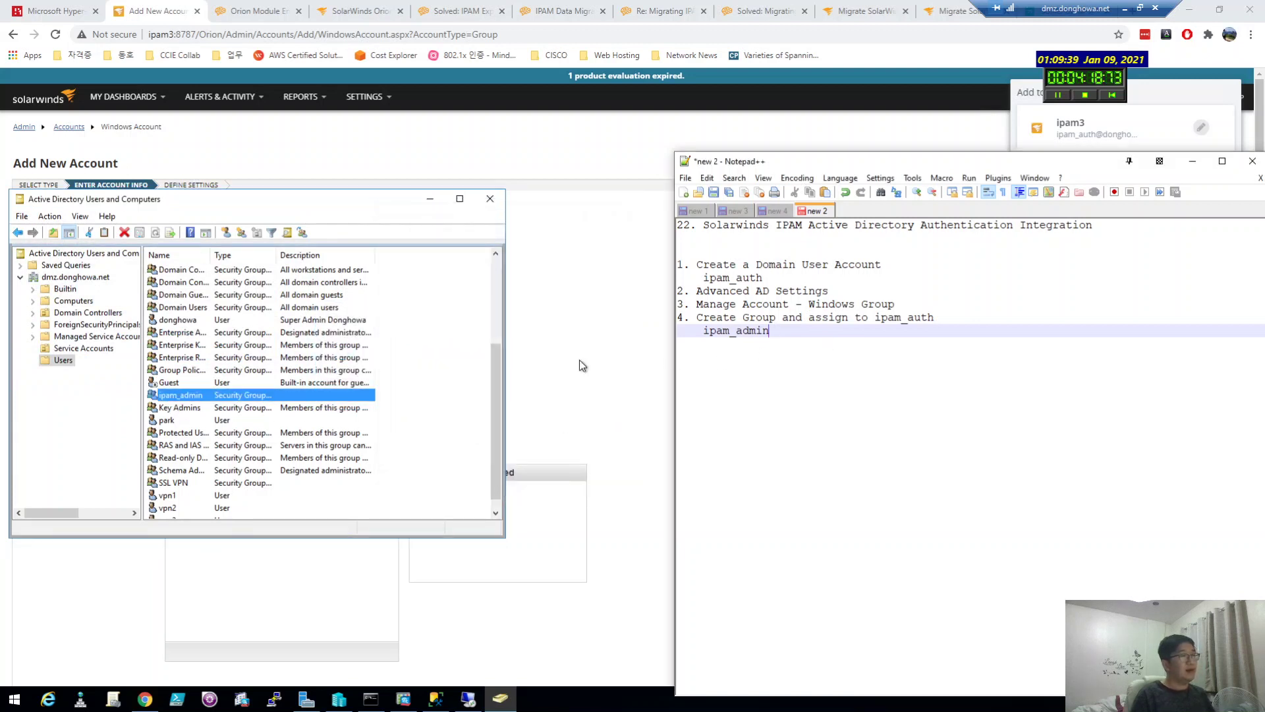
Step: Close Active Directory Users and Computers and bring Server Manager to the front, shifted left
click(490, 198)
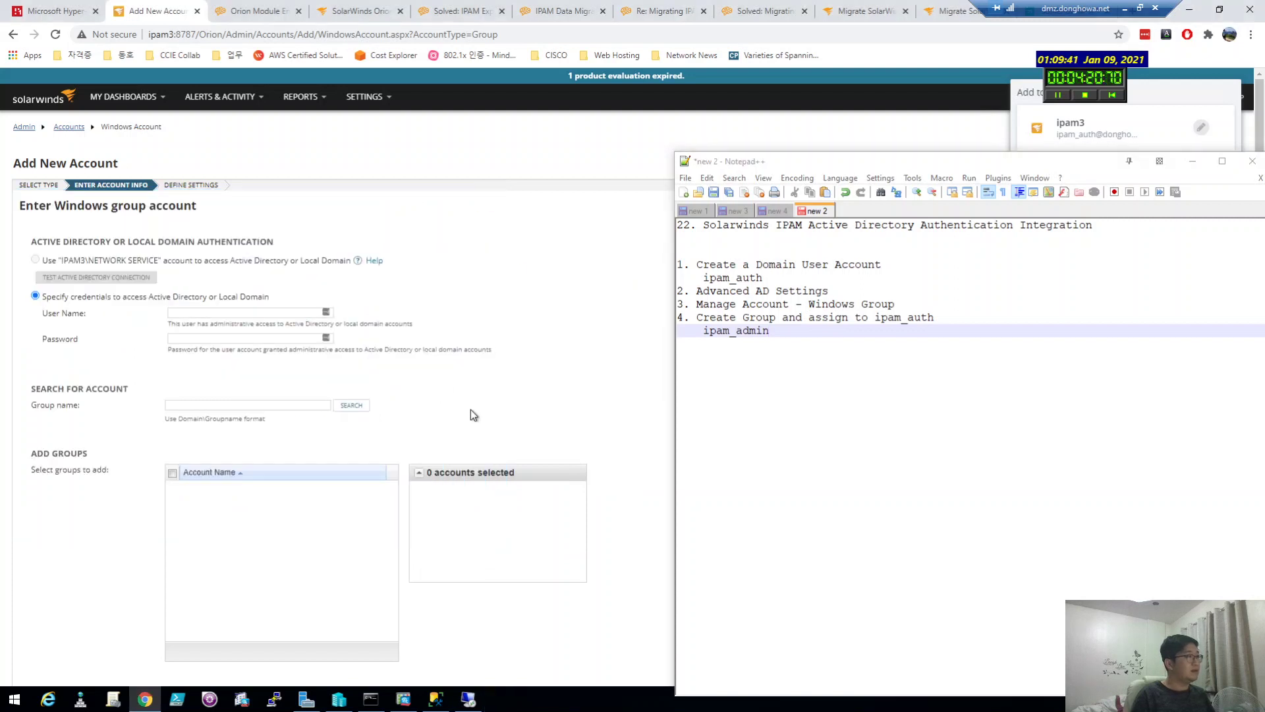
click(803, 350)
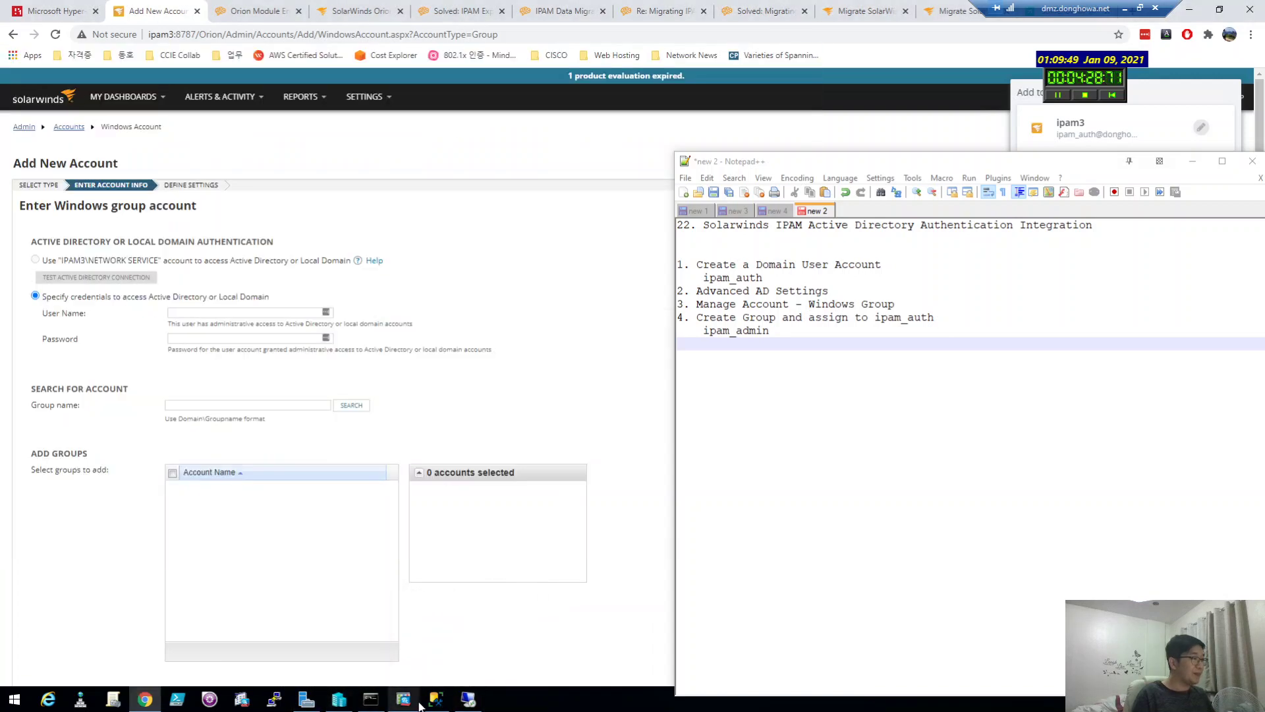
mouse_move(340, 701)
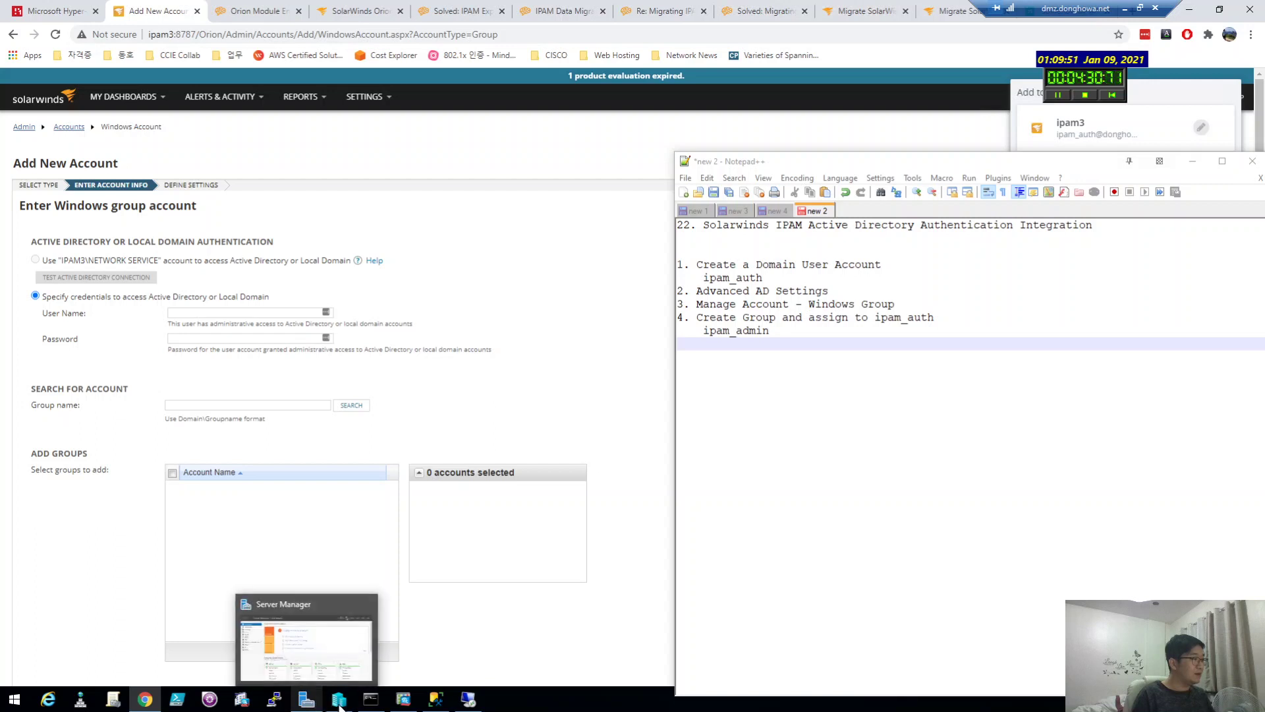
click(307, 700)
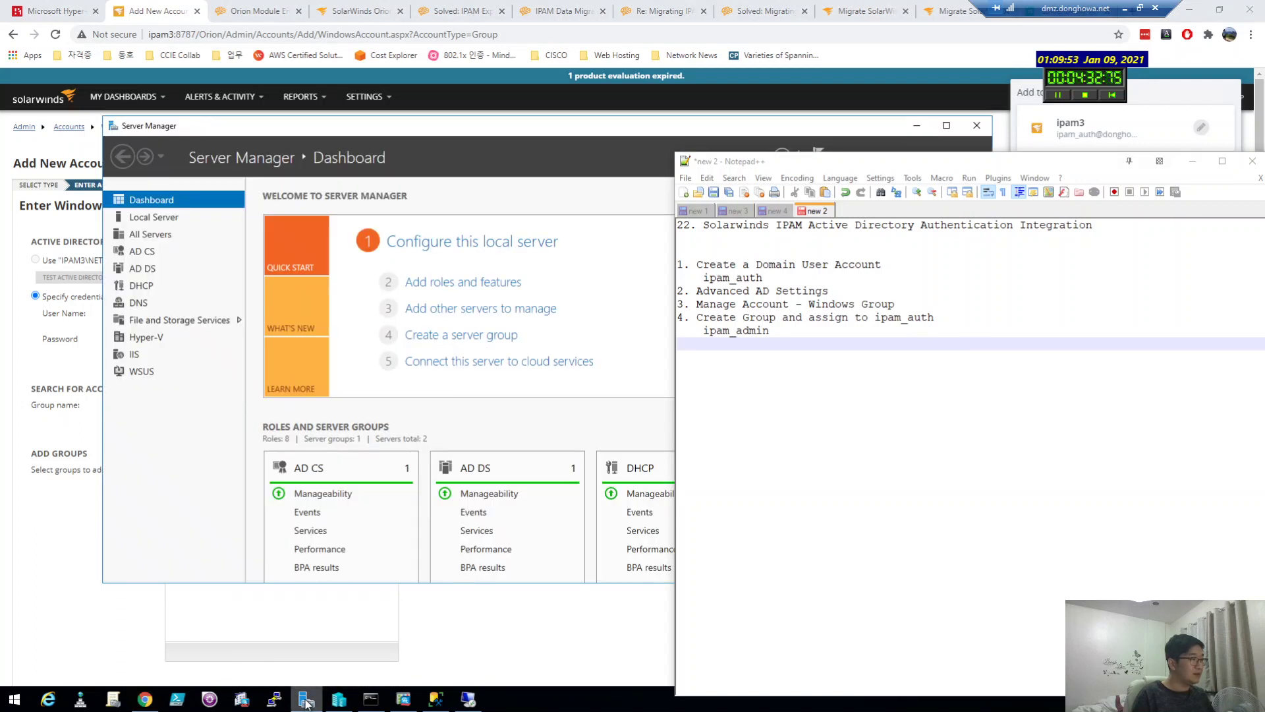
drag(733, 129, 476, 128)
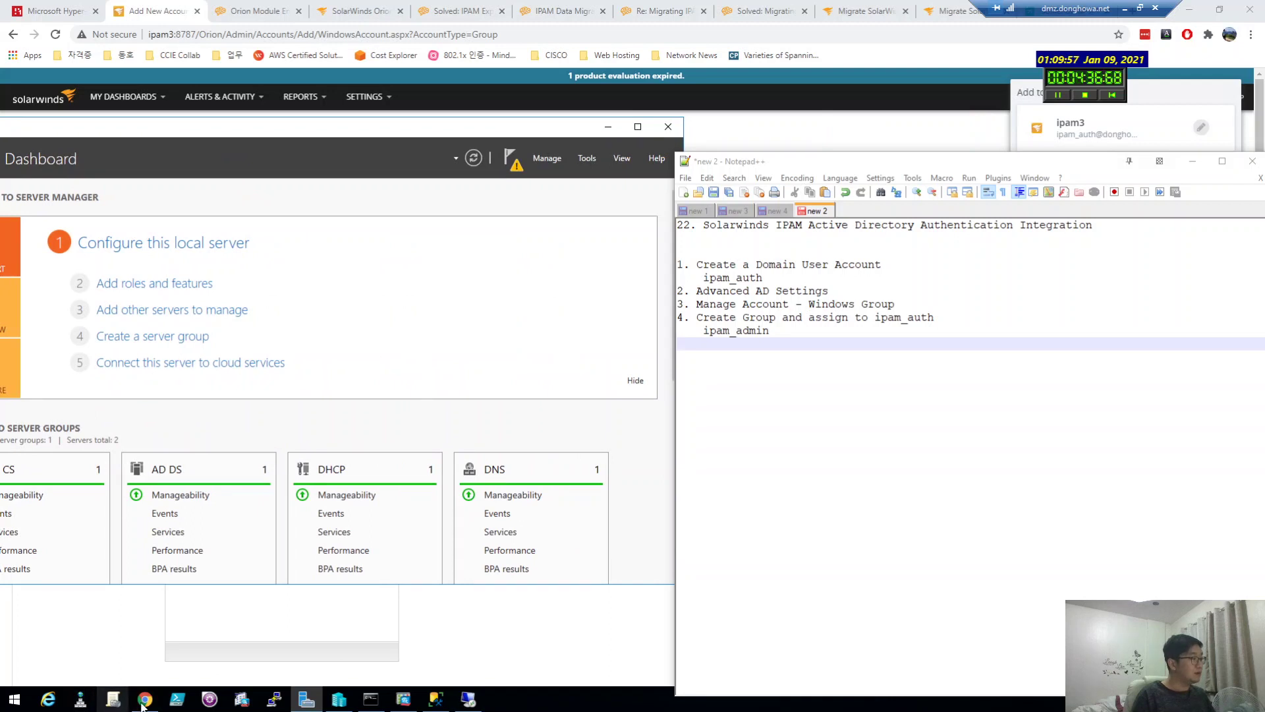
mouse_move(435, 701)
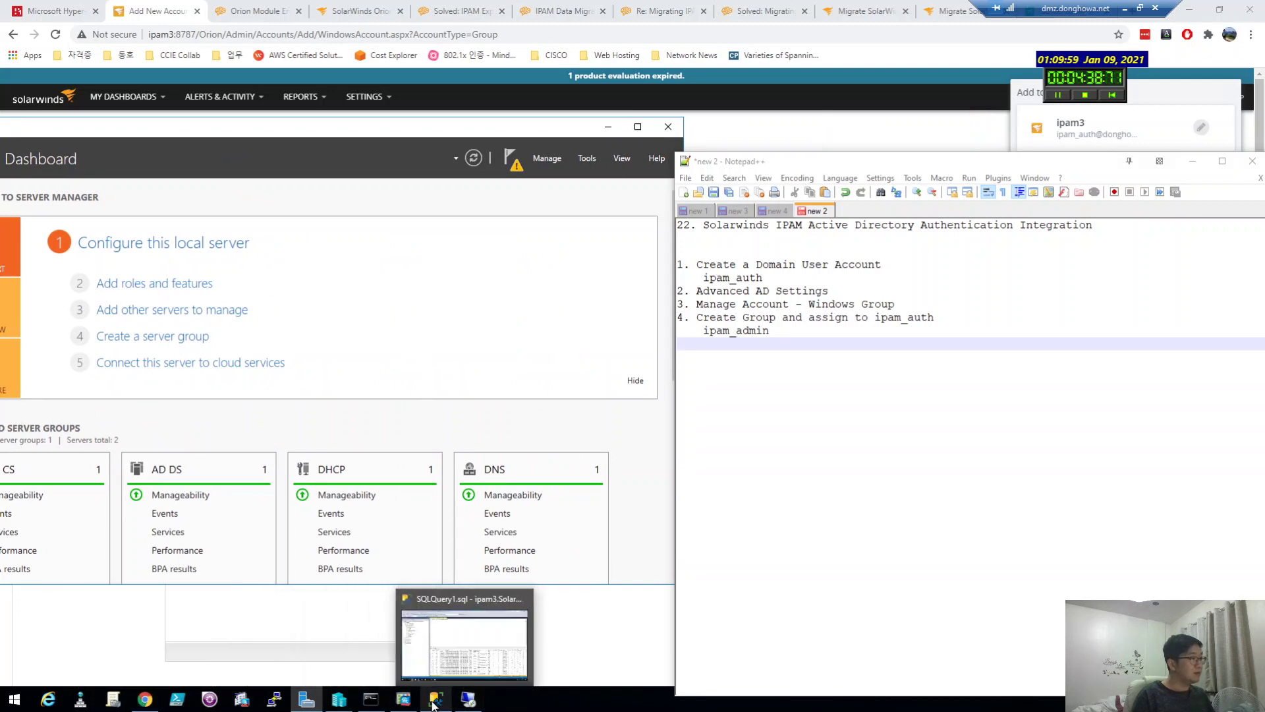
Step: Launch Active Directory Users and Computers again from Server Manager's Tools list
click(586, 158)
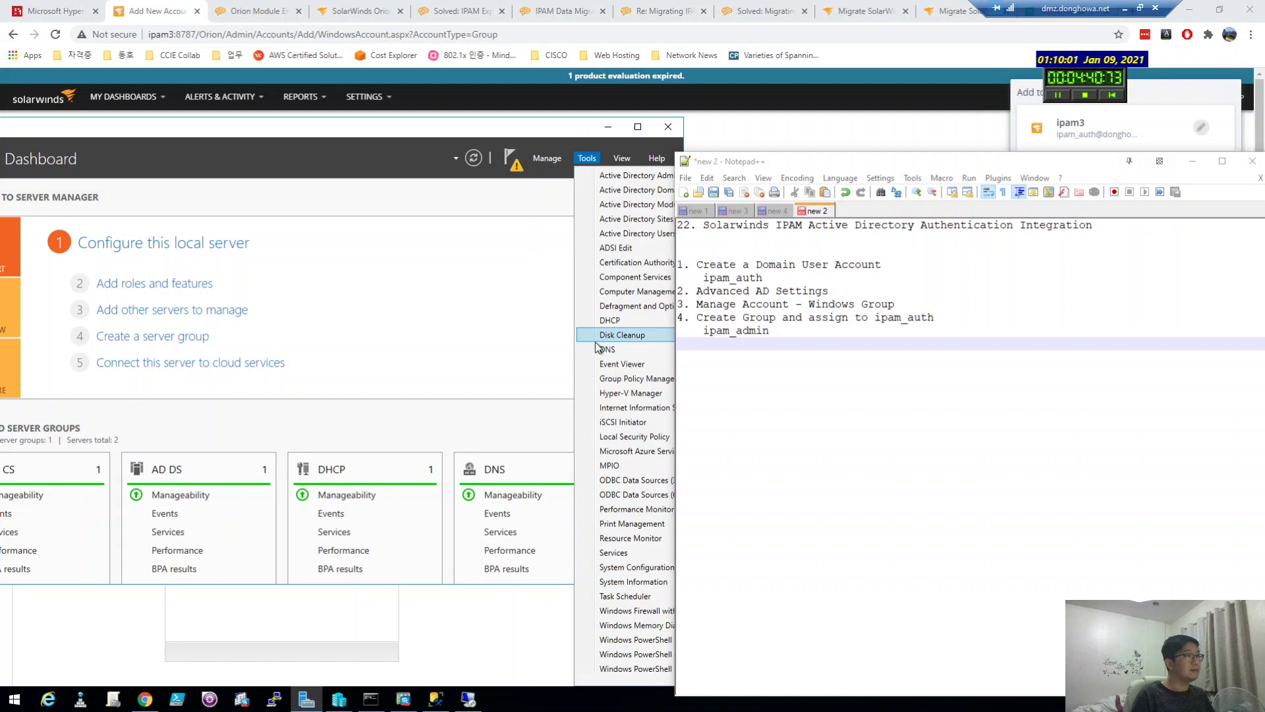
click(636, 233)
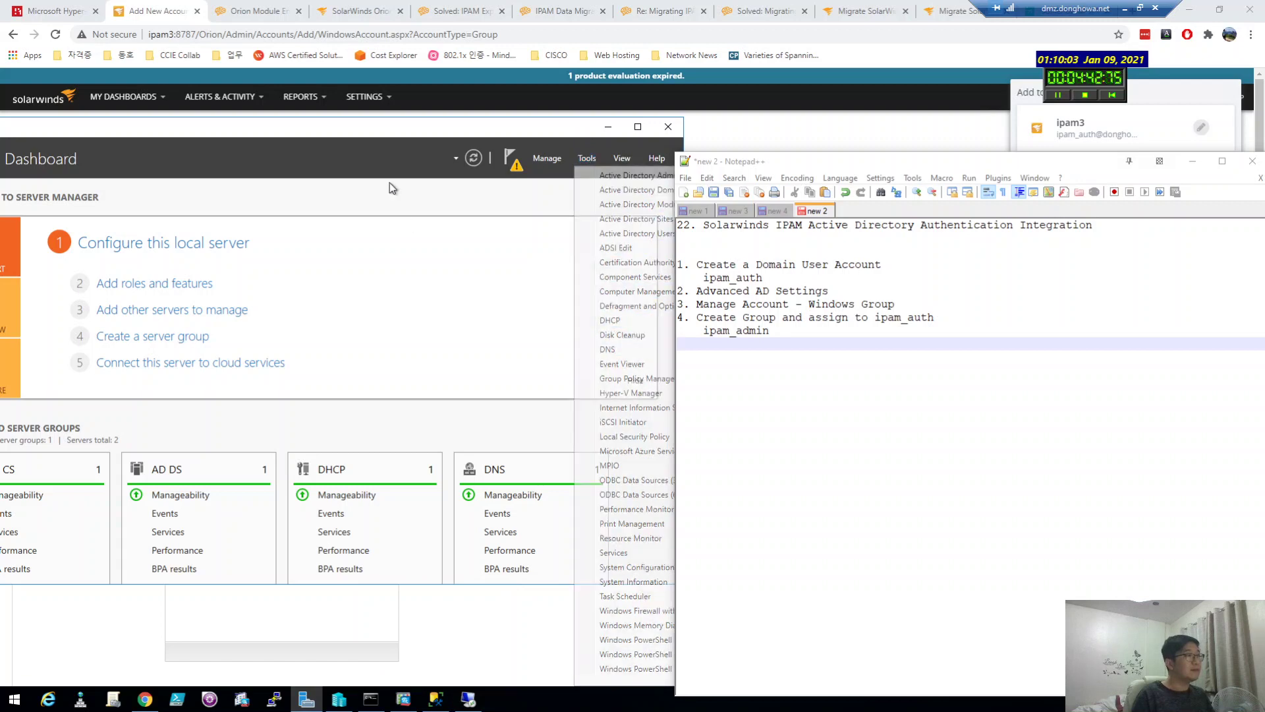
click(607, 127)
Step: Select ipam_admin and the account name in the notes, then browse back to the Users container
click(785, 336)
drag(771, 332, 694, 330)
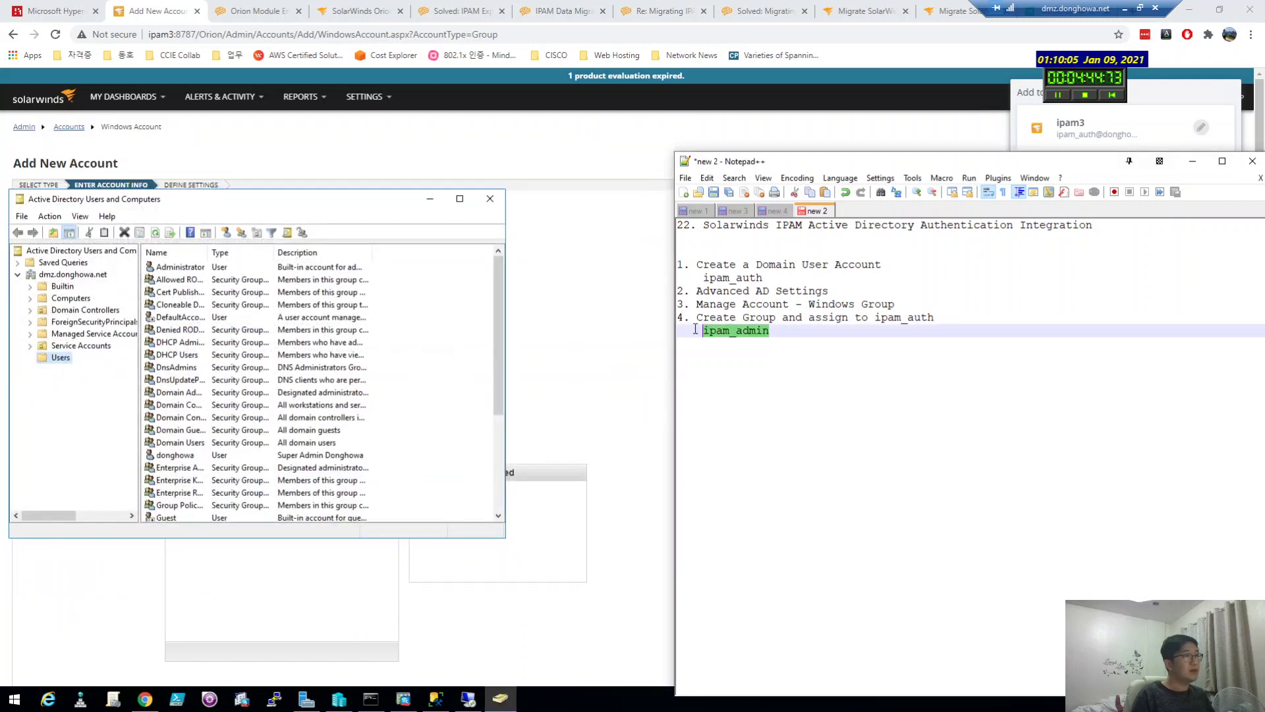
text(donghow)
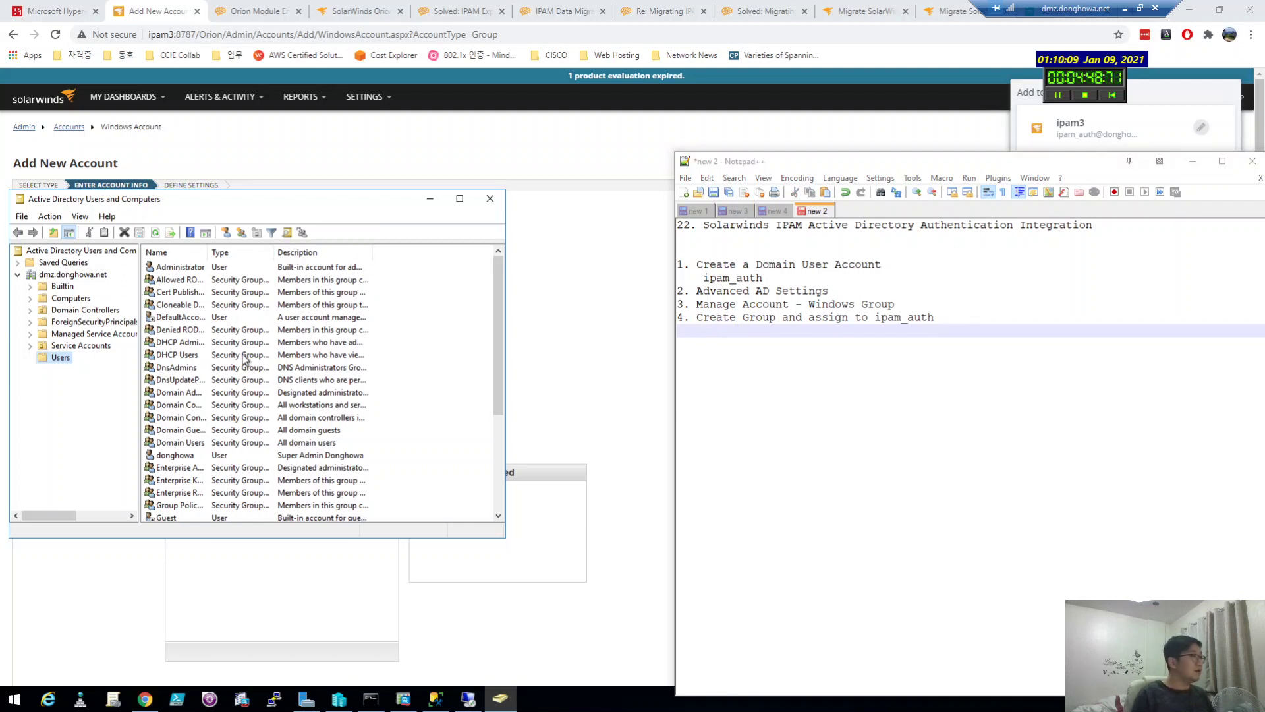
click(226, 365)
click(226, 392)
drag(873, 317, 967, 316)
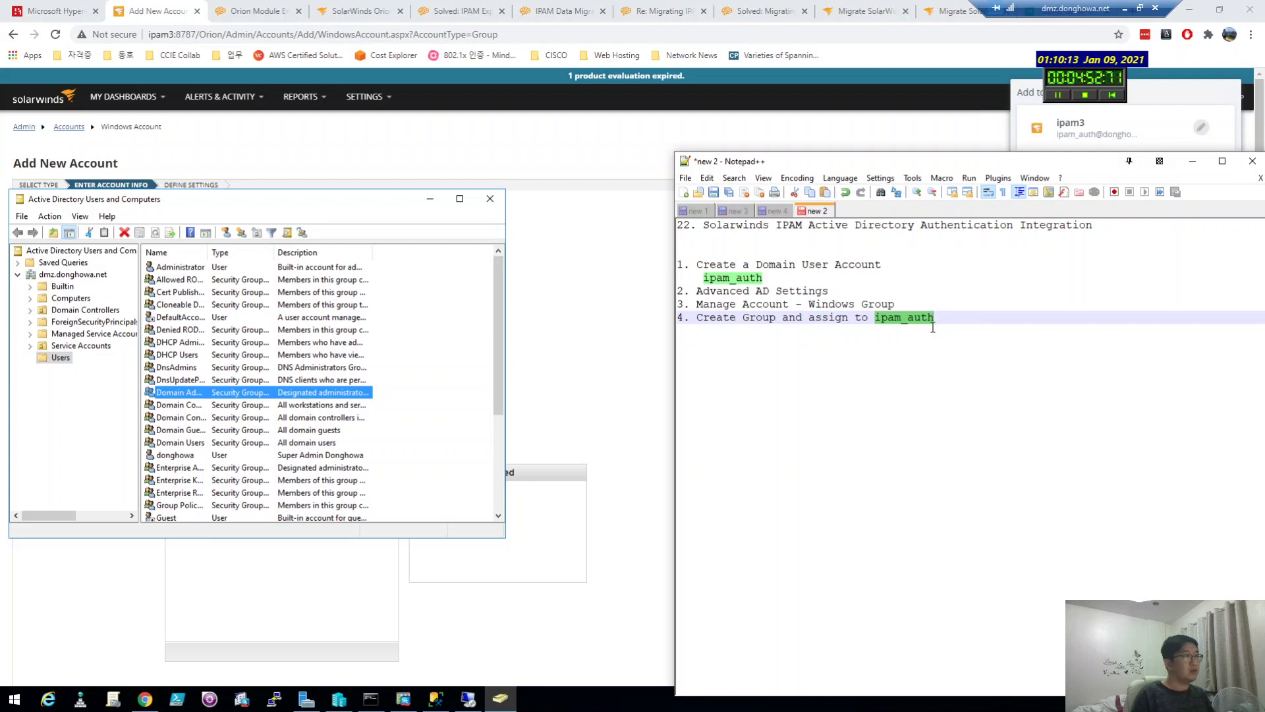
text(users)
key(Return)
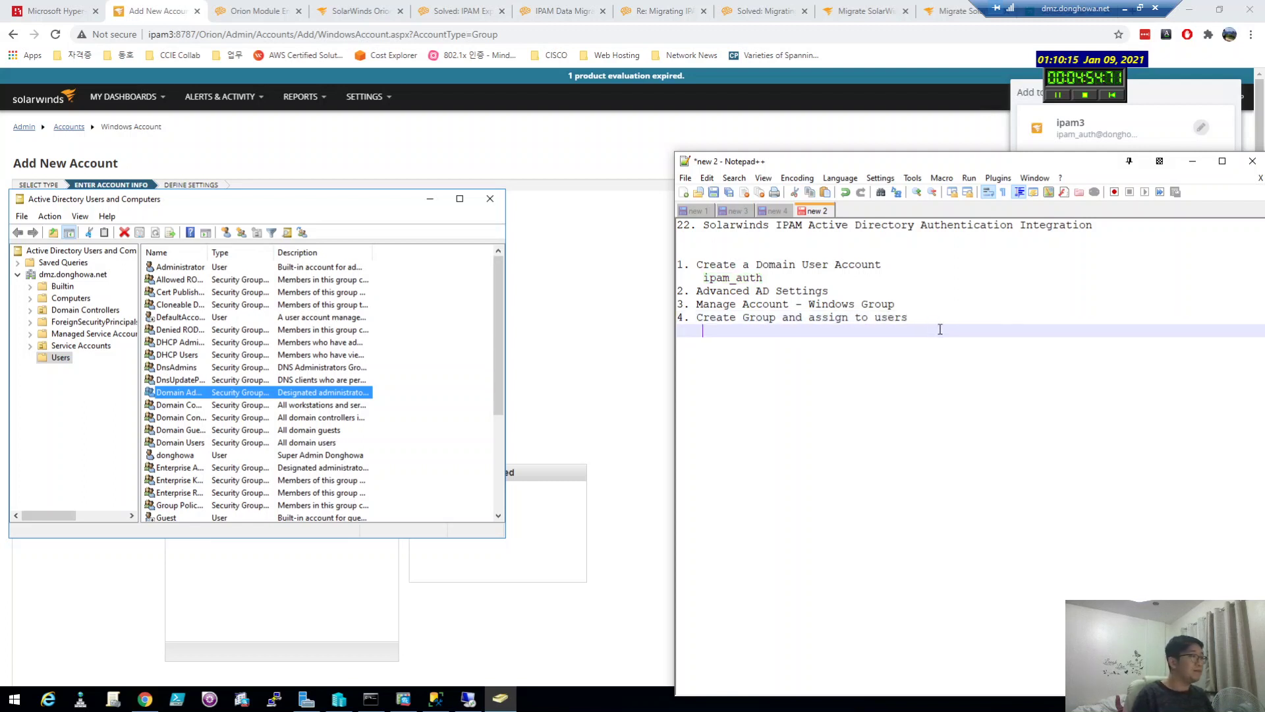
click(81, 345)
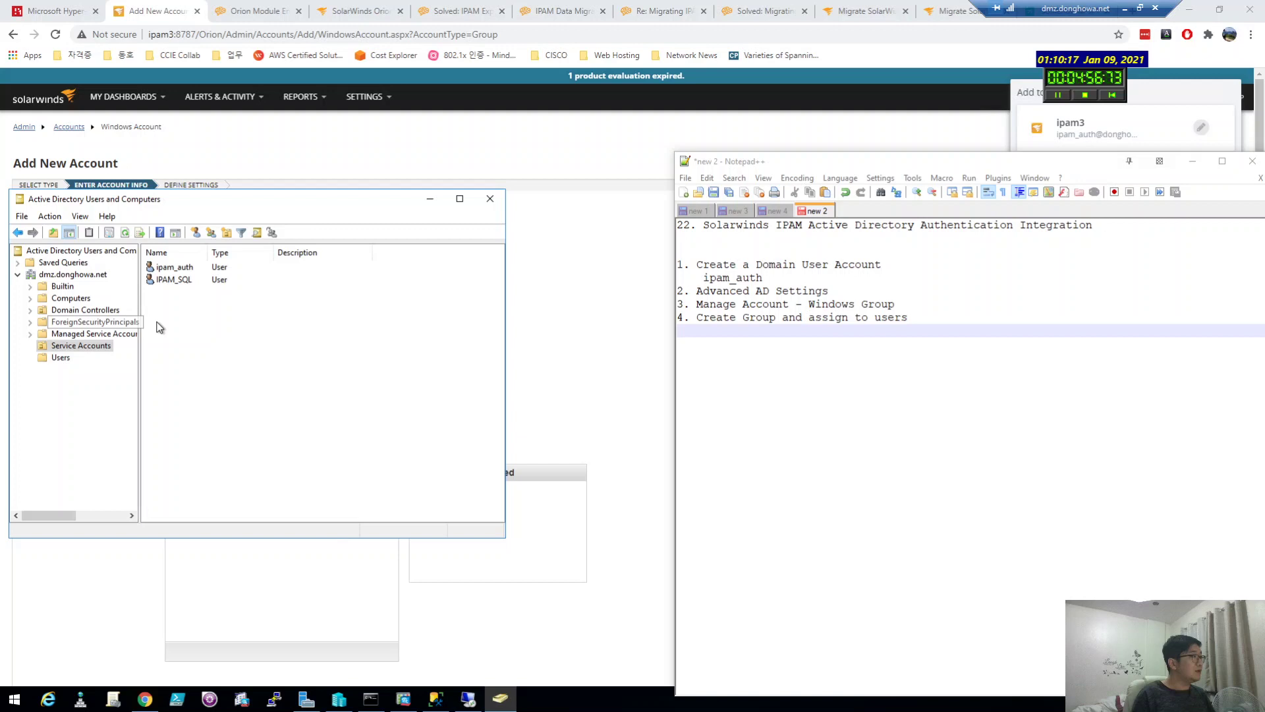
click(61, 357)
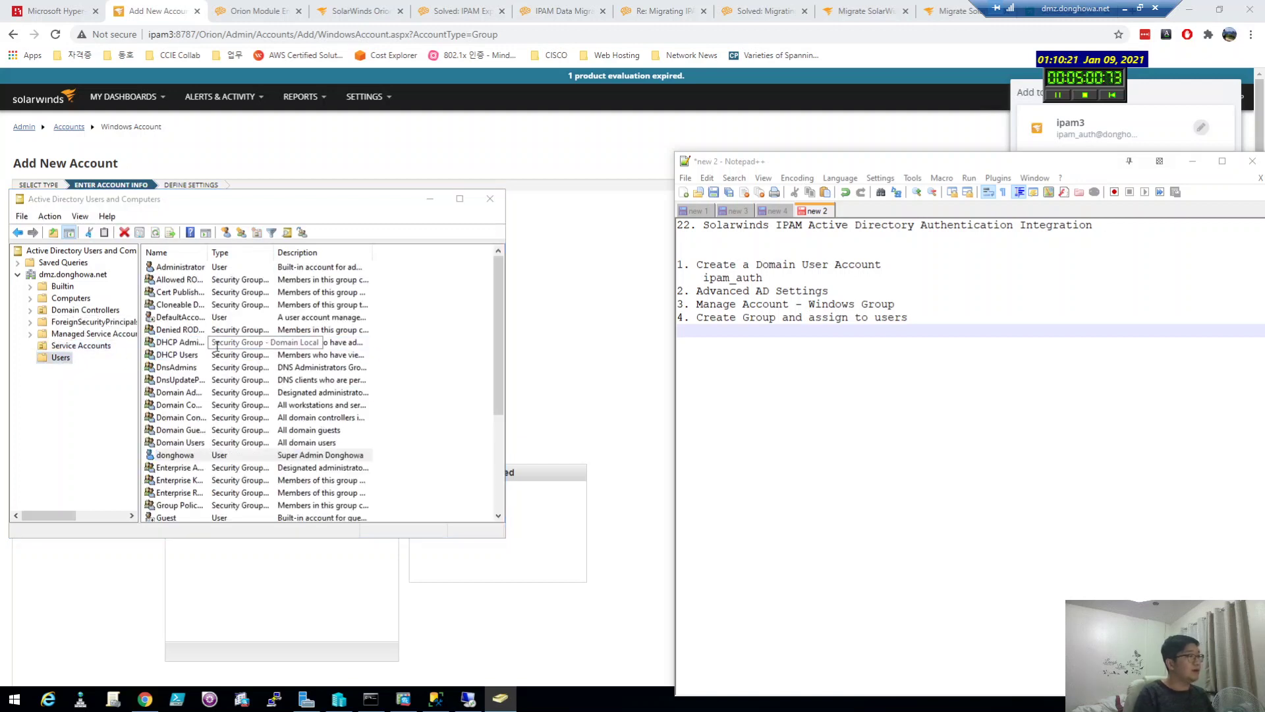
Step: Add the domain administrator user to the ipam_admin group via its Member Of properties
double_click(174, 455)
click(214, 242)
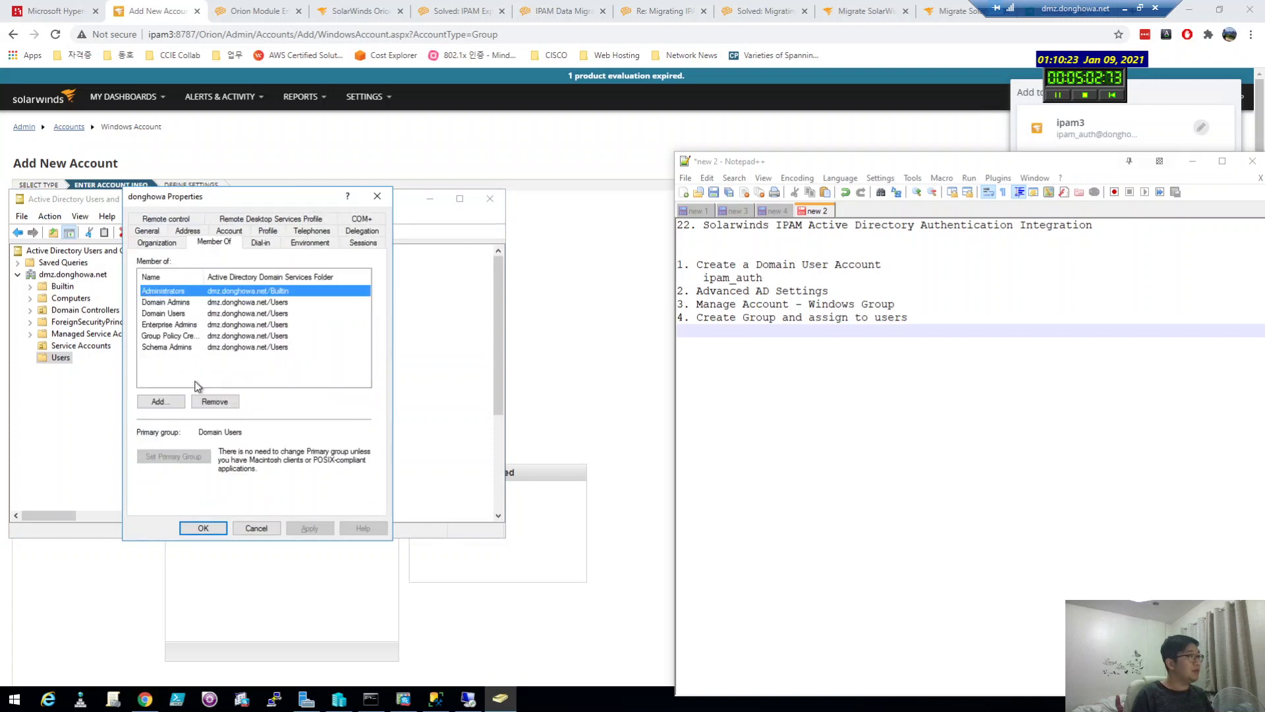
click(159, 401)
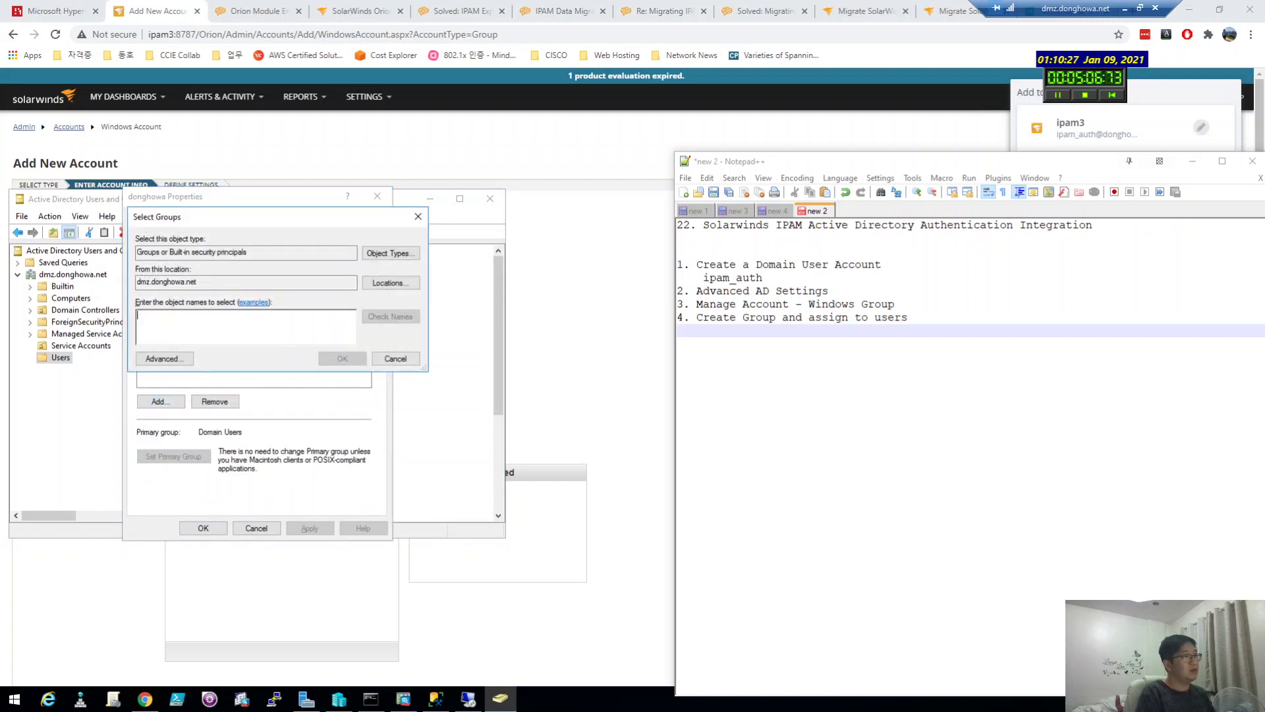
key(Return)
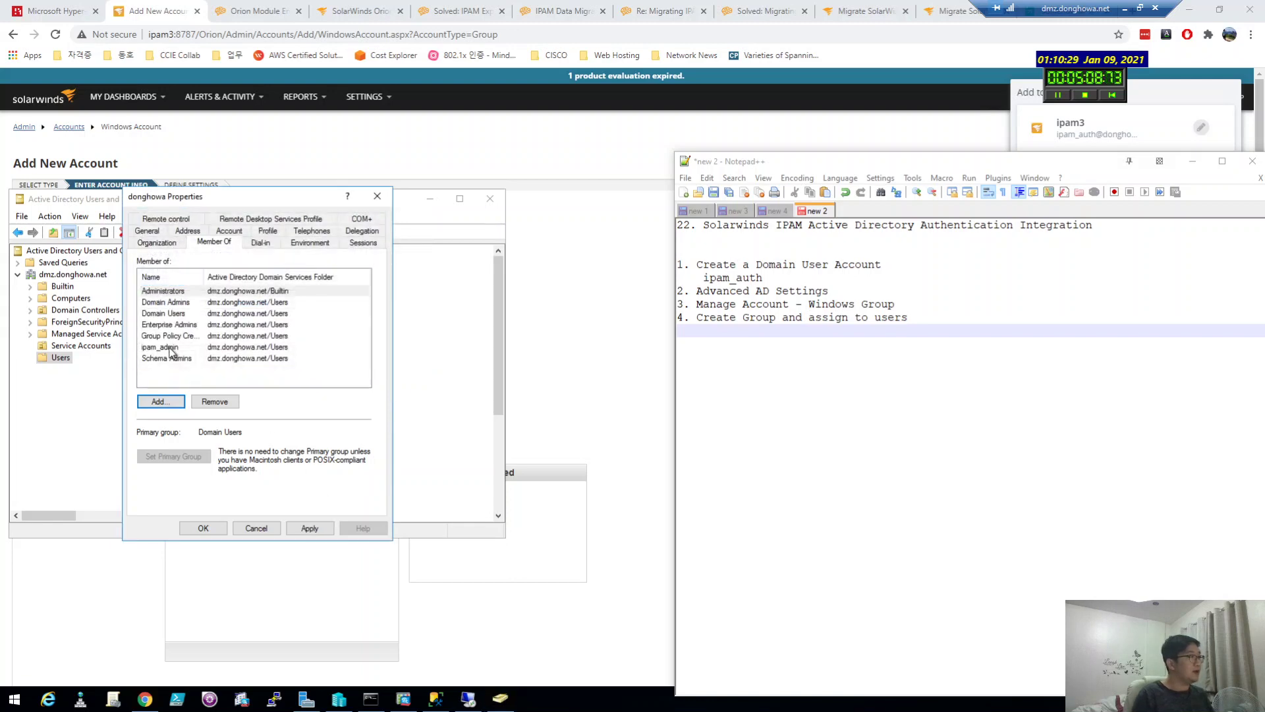
click(168, 348)
click(203, 528)
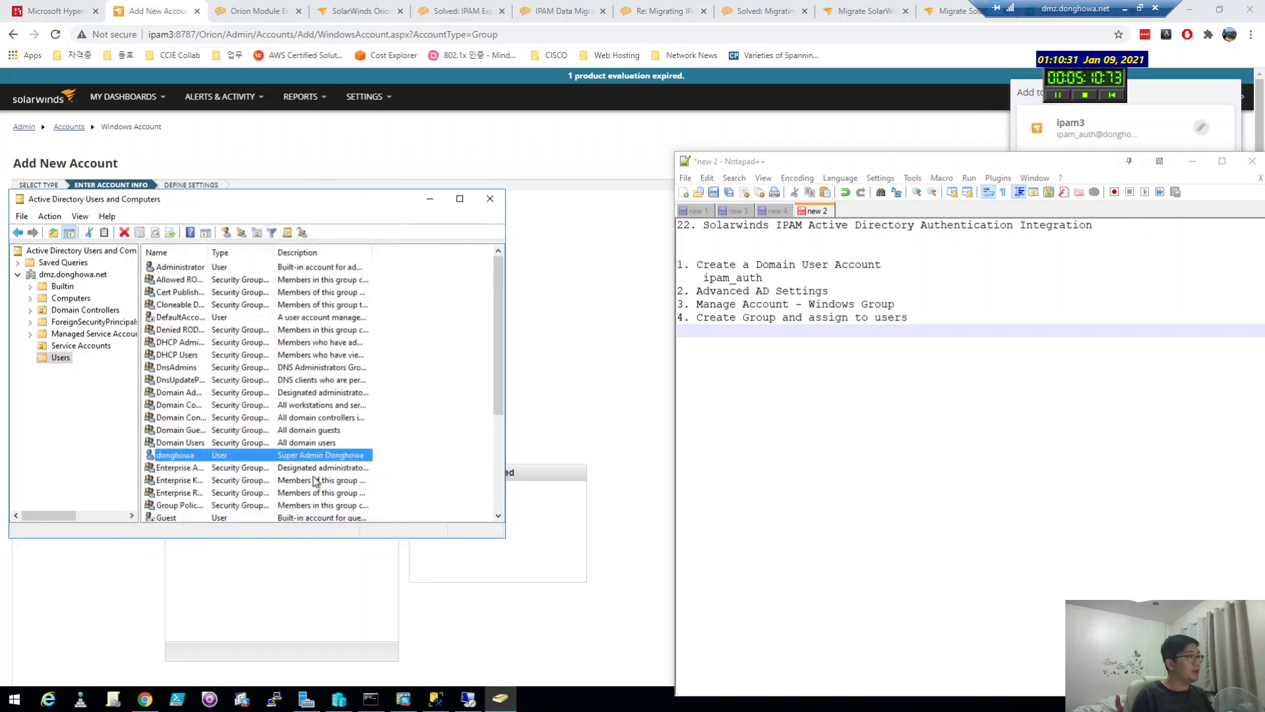
Step: Enter donghowa\ipam_auth credentials and ipam_auth as the group name in Orion's Windows group form
click(430, 199)
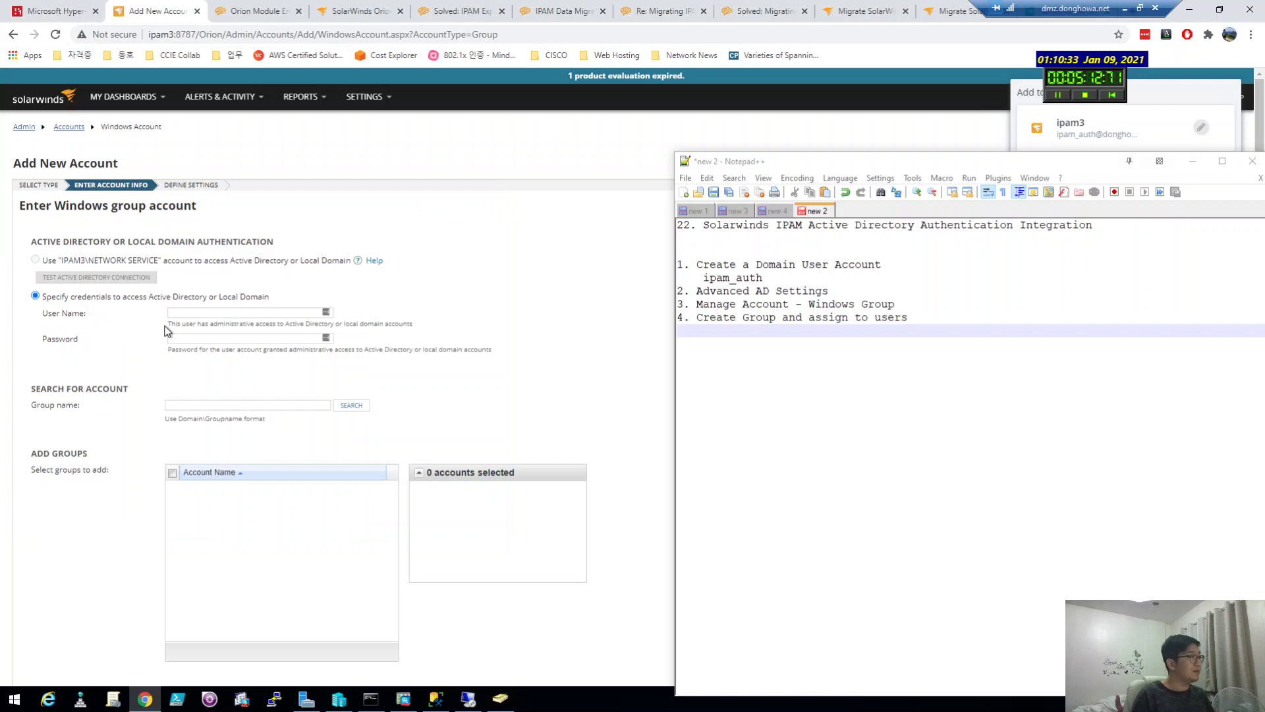
click(248, 313)
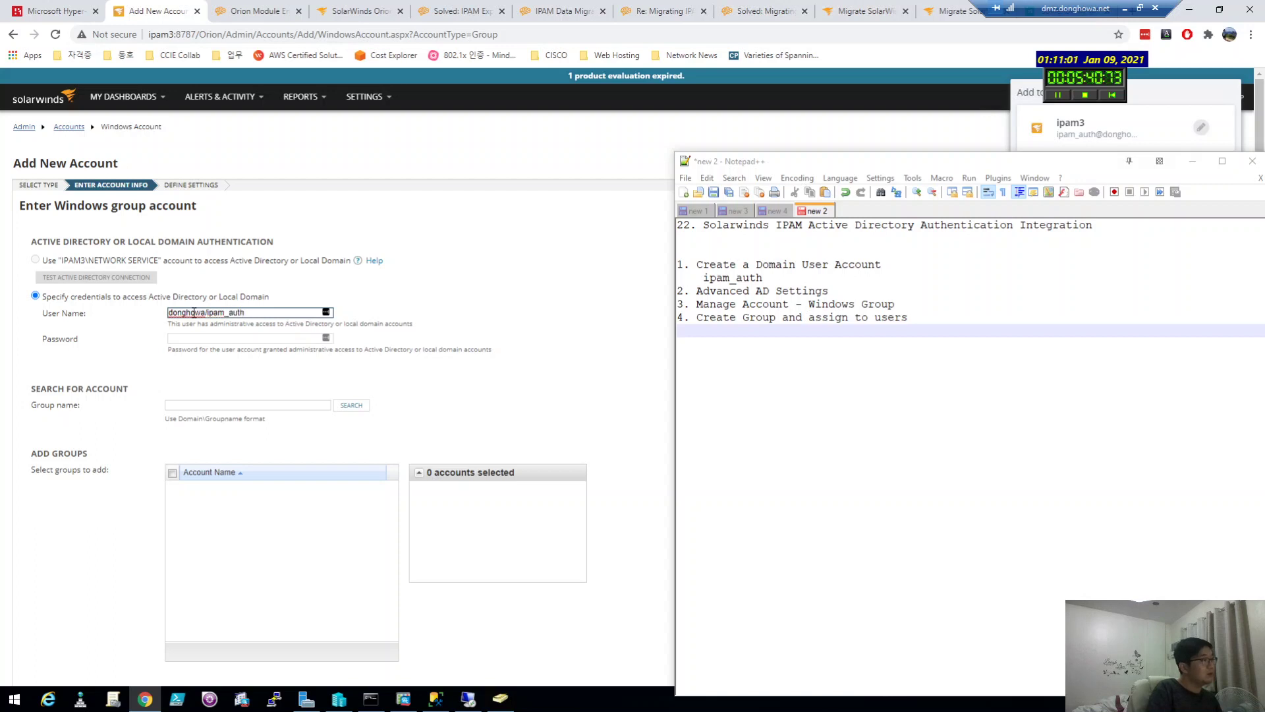
key(Tab)
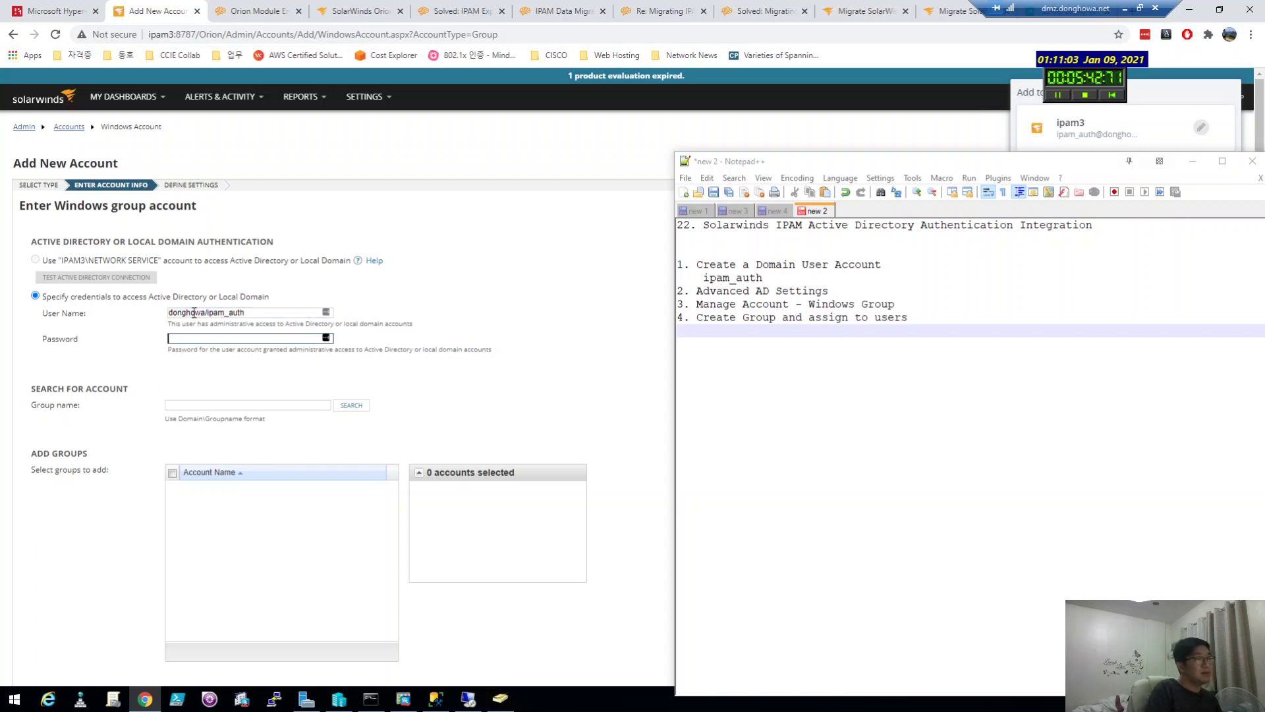
text(•••••••)
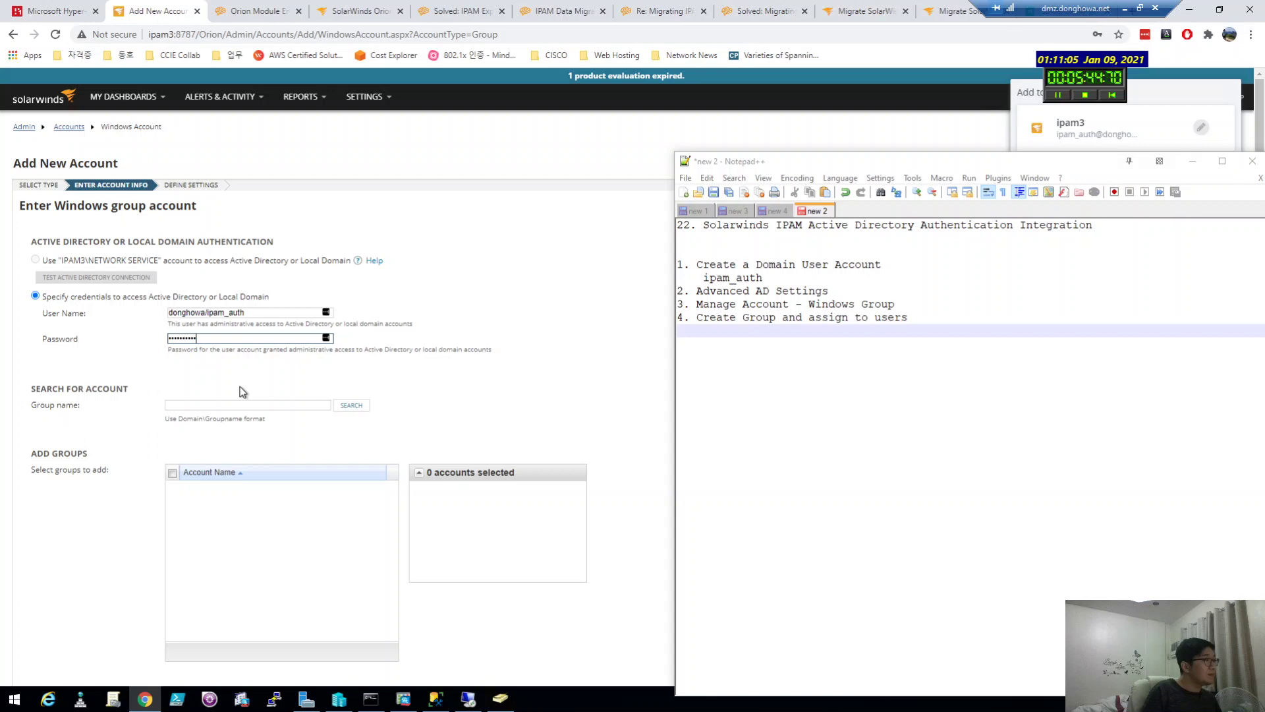
click(247, 406)
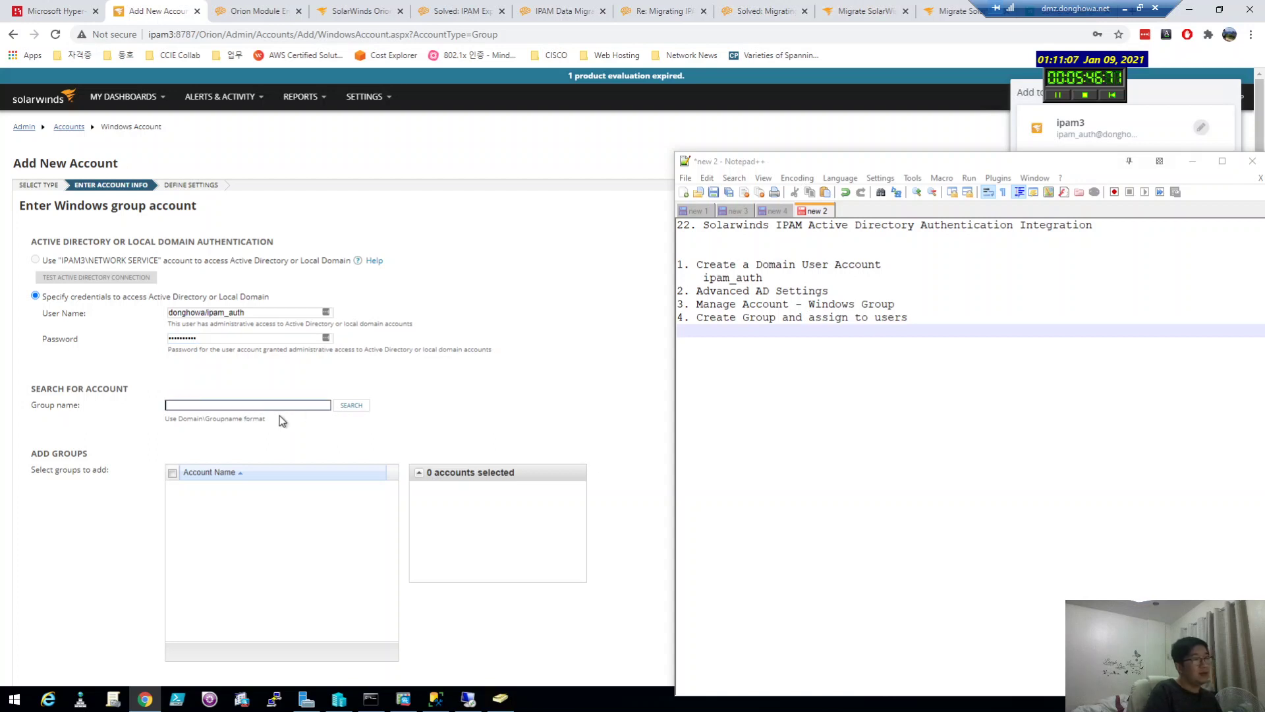
text(ipam_)
text(aut)
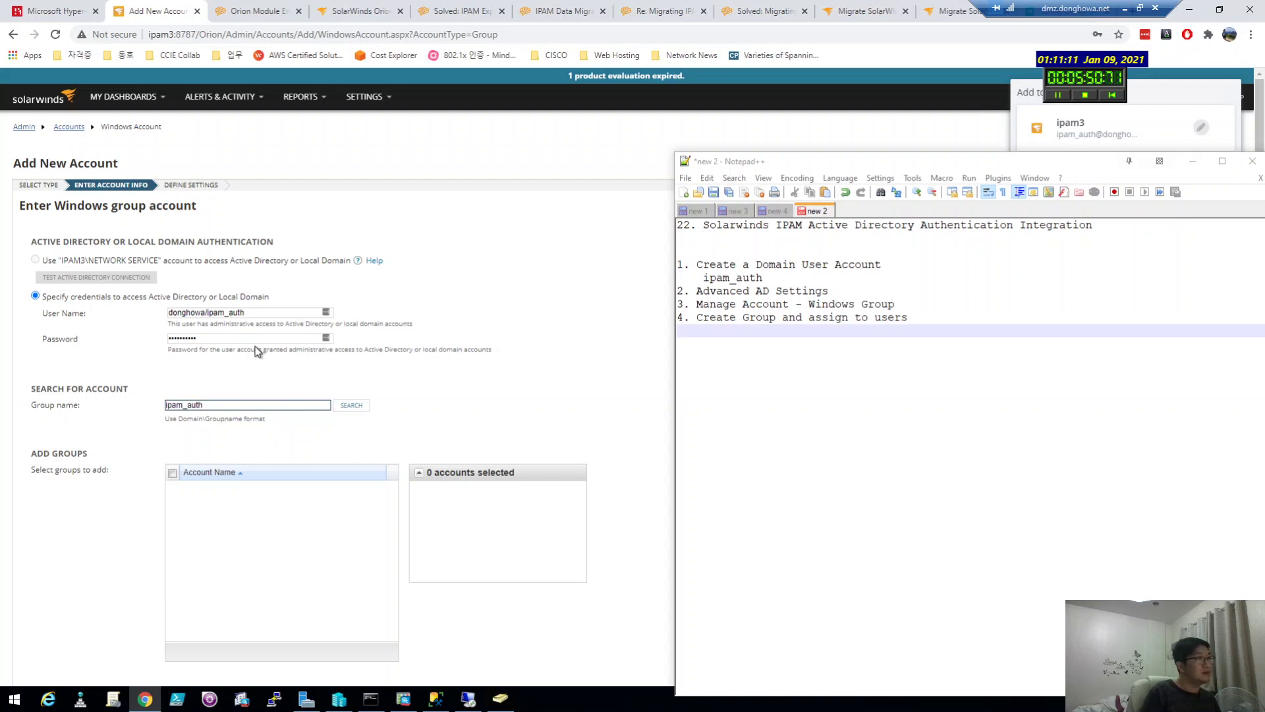
text(h)
click(728, 333)
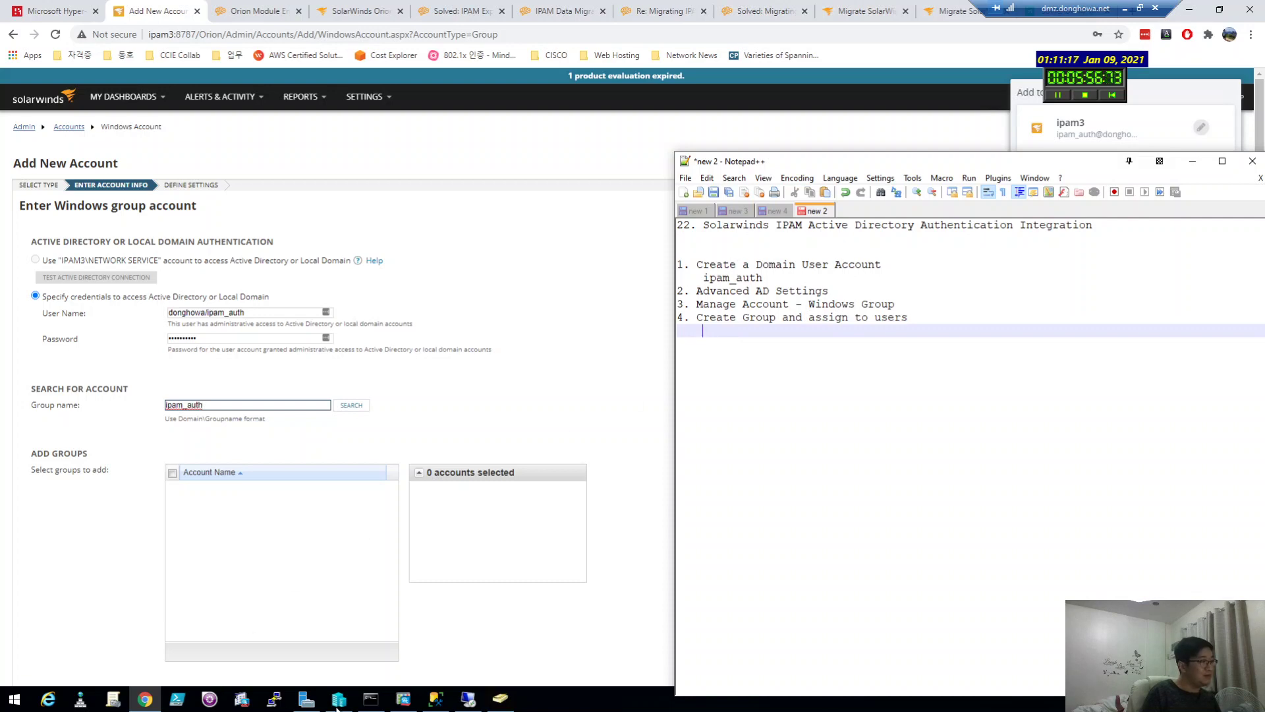
Step: Look up the ipam_admin group in the Users list and note ipam_admin under step 4
click(498, 700)
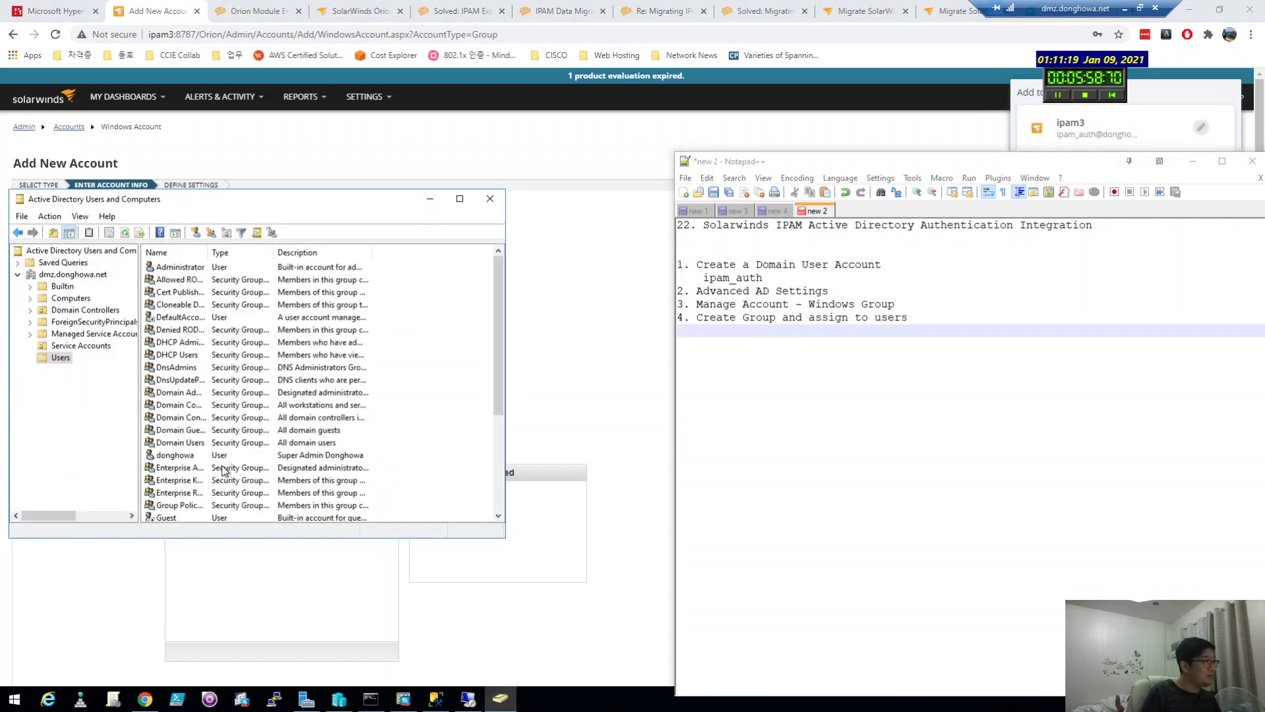
click(178, 454)
scroll(203, 479, down, 3)
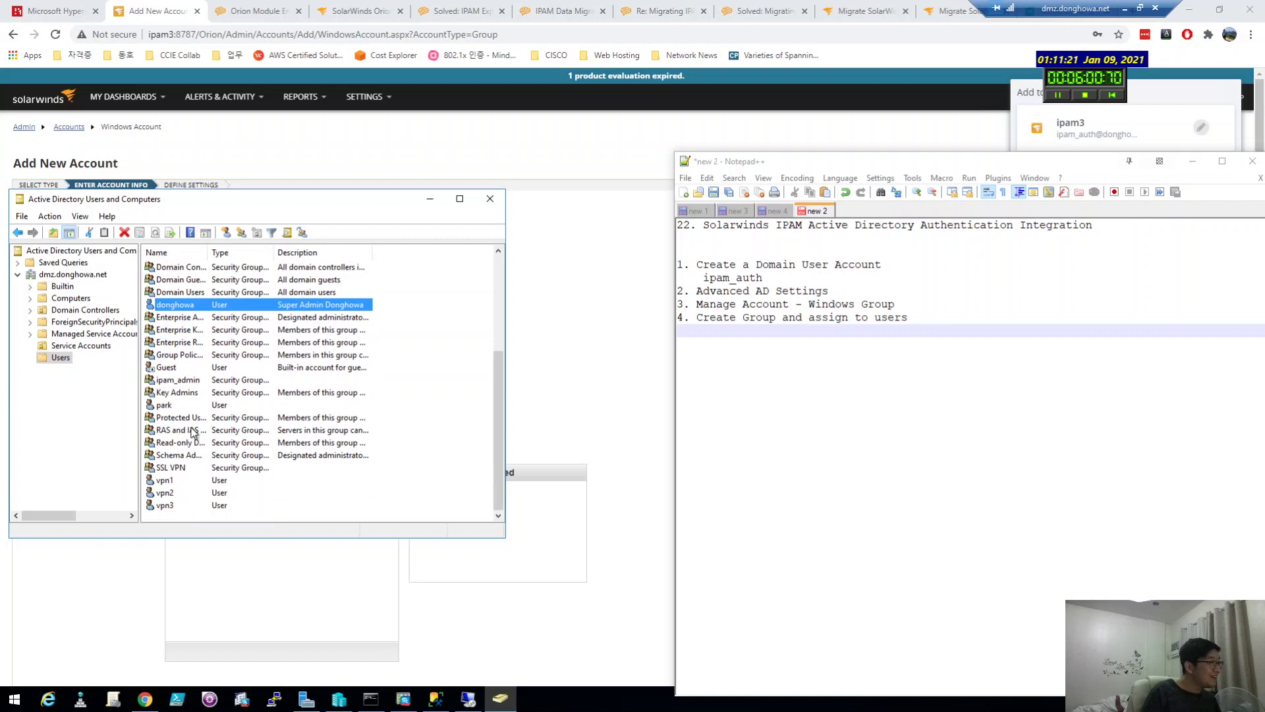
click(195, 435)
click(179, 381)
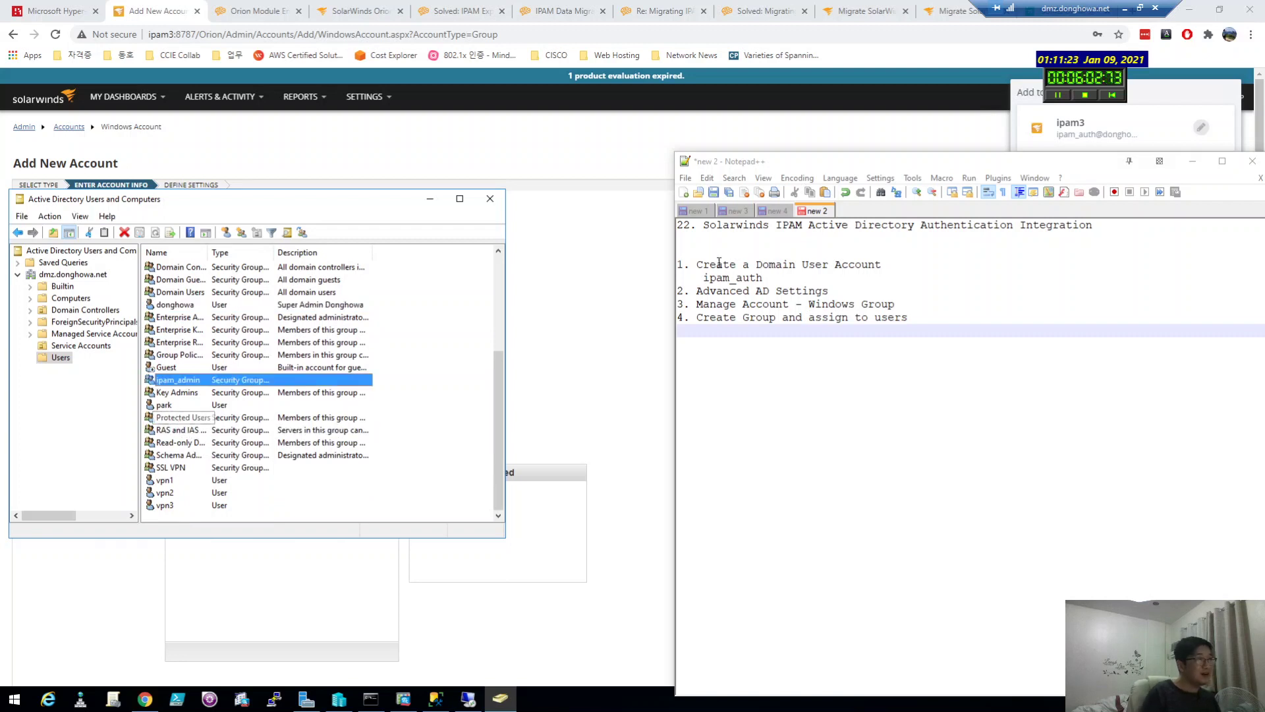
click(714, 330)
text(ipam_admin)
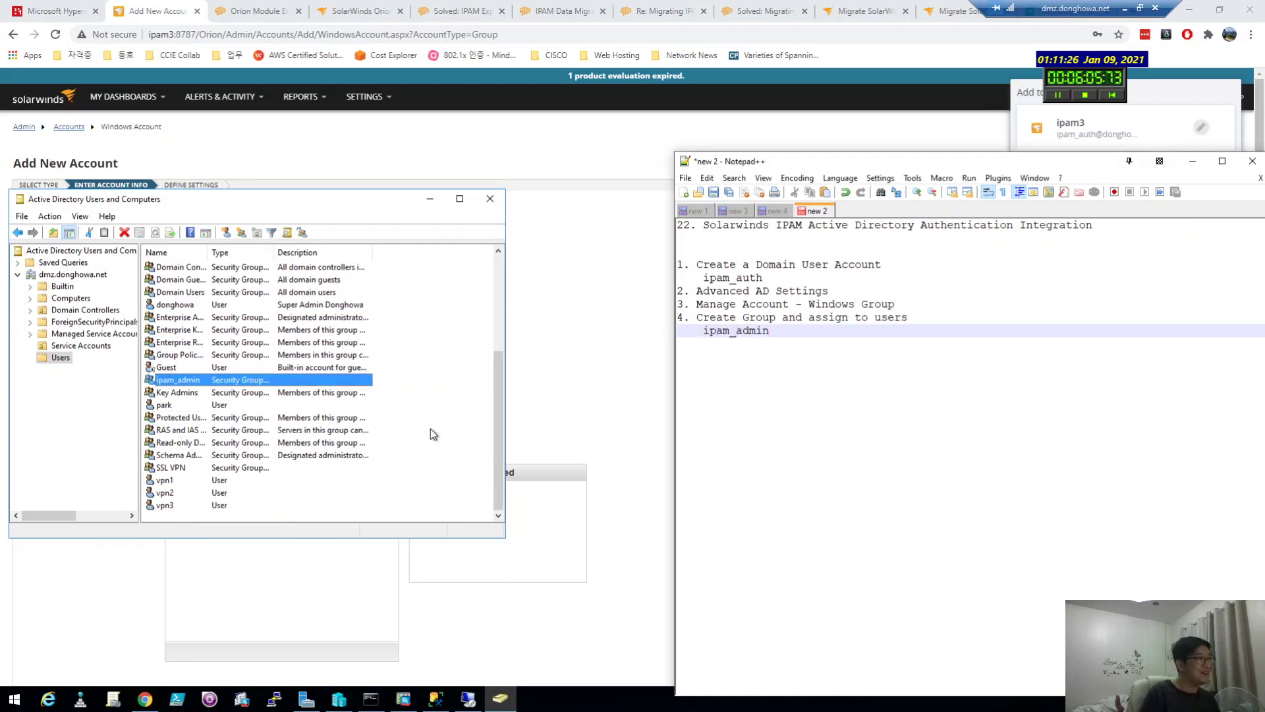
Step: Change the group name to donghowa\ipam_admin and search; the username is rejected as not fully qualified
click(570, 381)
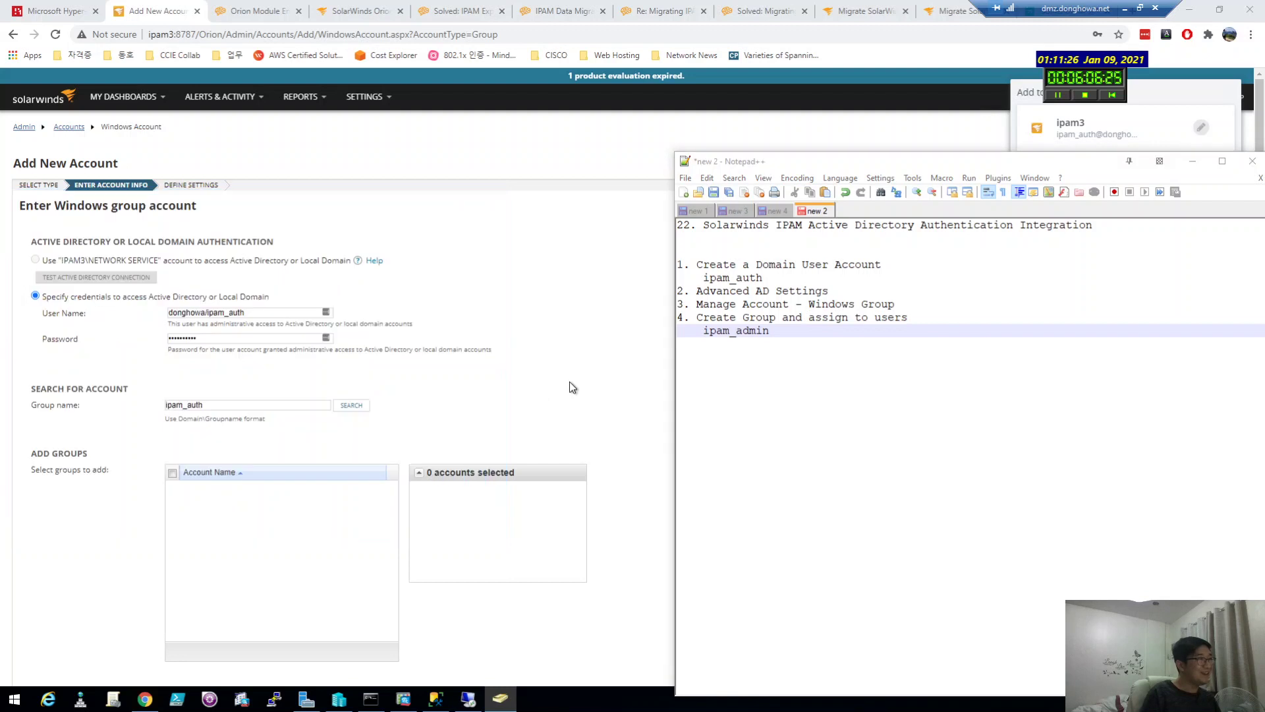
click(239, 404)
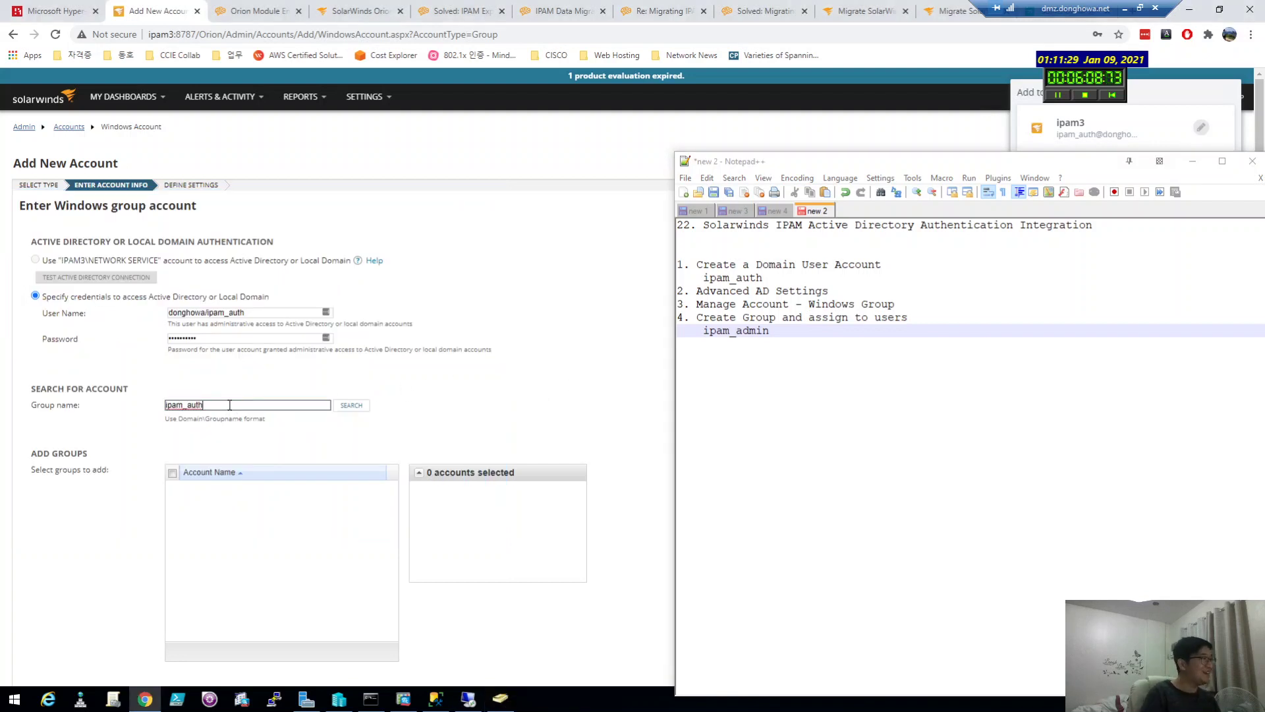
key(BackSpace)
key(BackSpace)
key(BackSpace)
key(Home)
text(donghowa\)
click(350, 405)
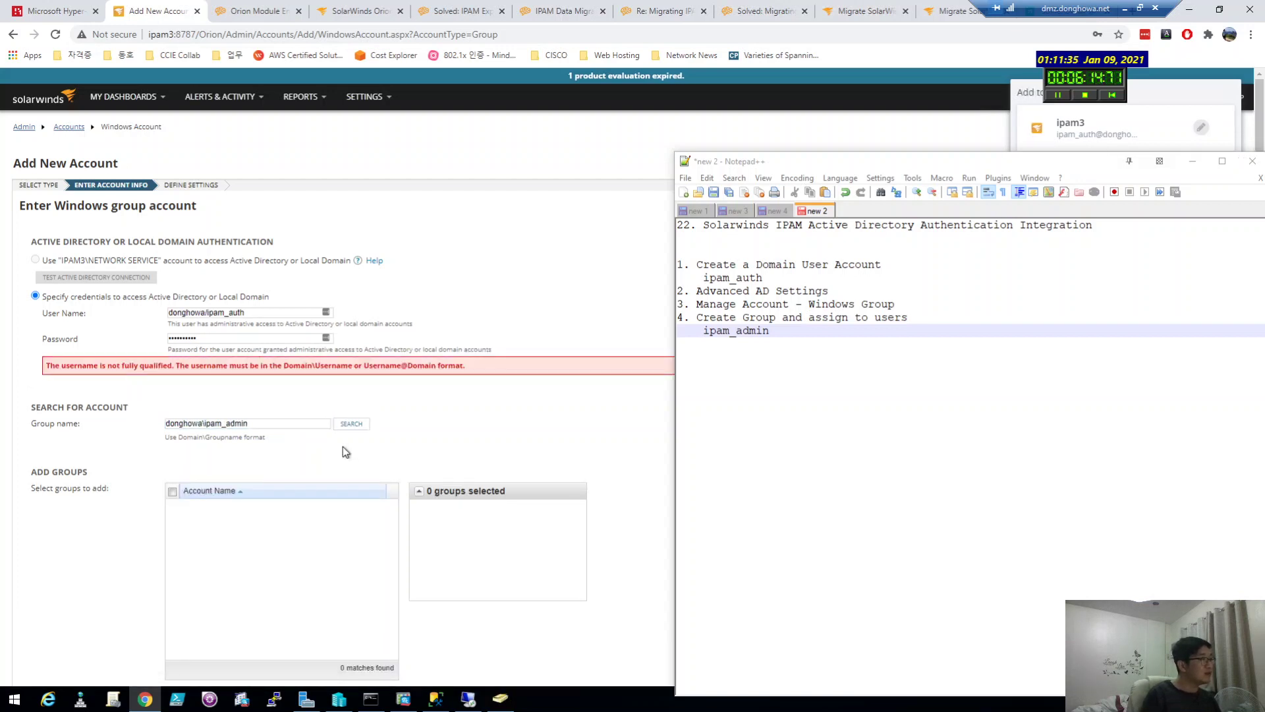
Step: Inspect and select the entered donghowa\ipam_auth user name
click(230, 312)
double_click(262, 313)
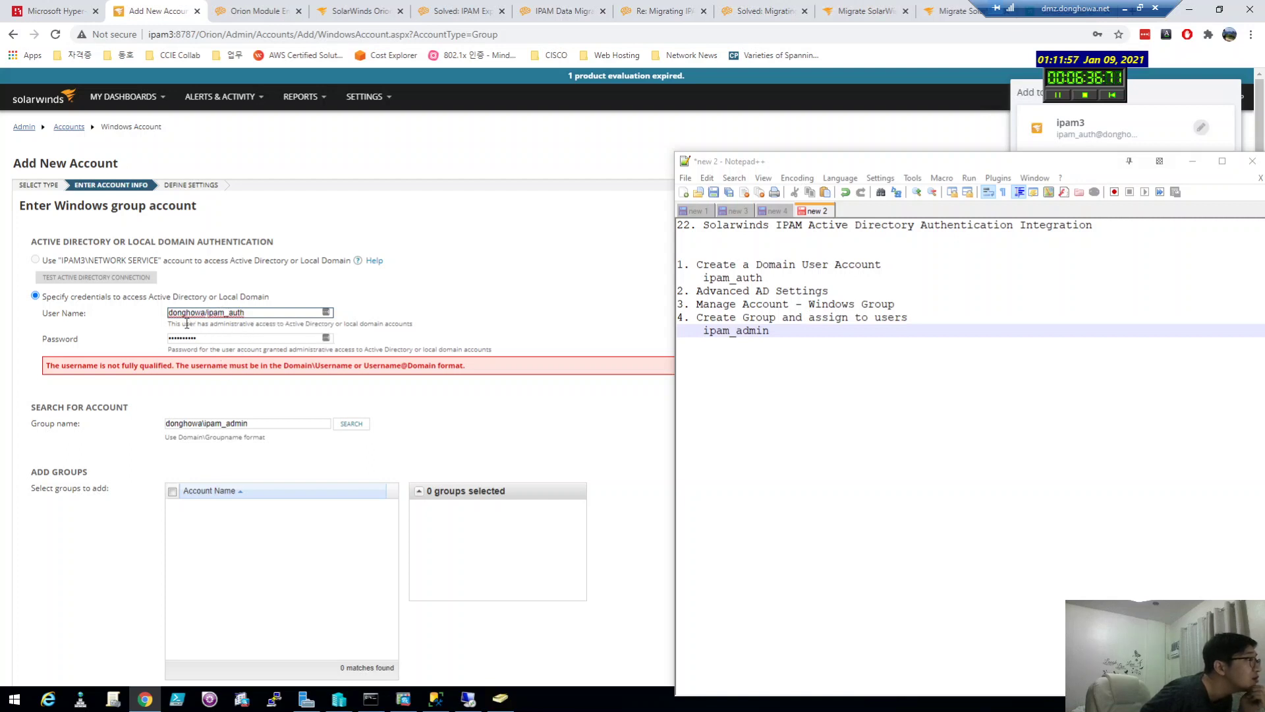
Step: Review the helper text and user name entry, then go back to the Accounts list via the breadcrumb
drag(186, 323, 272, 323)
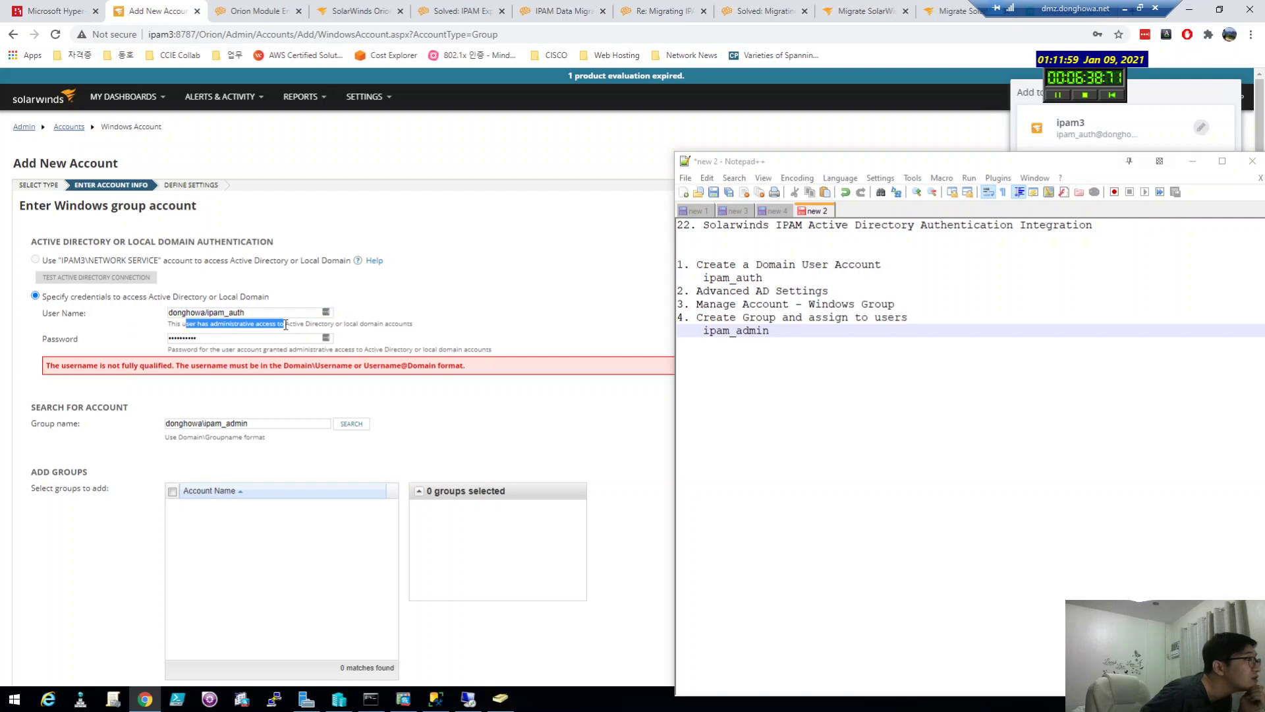
click(284, 323)
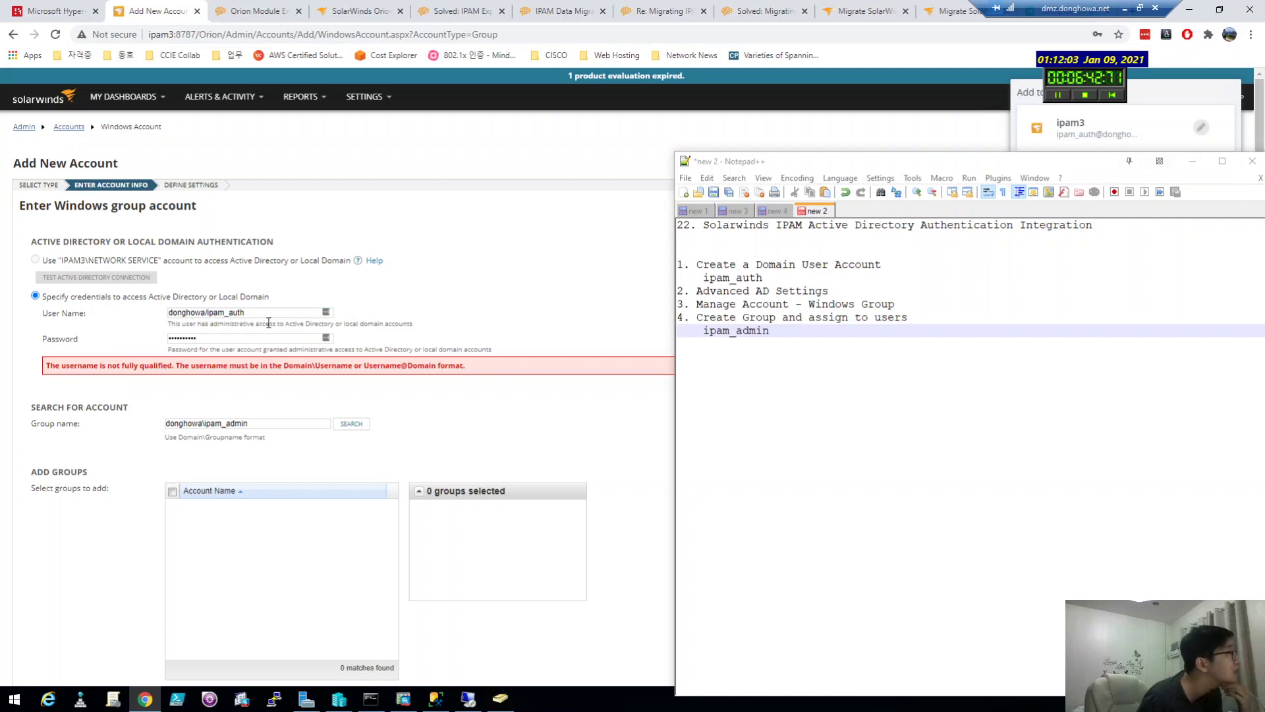
drag(247, 313, 158, 315)
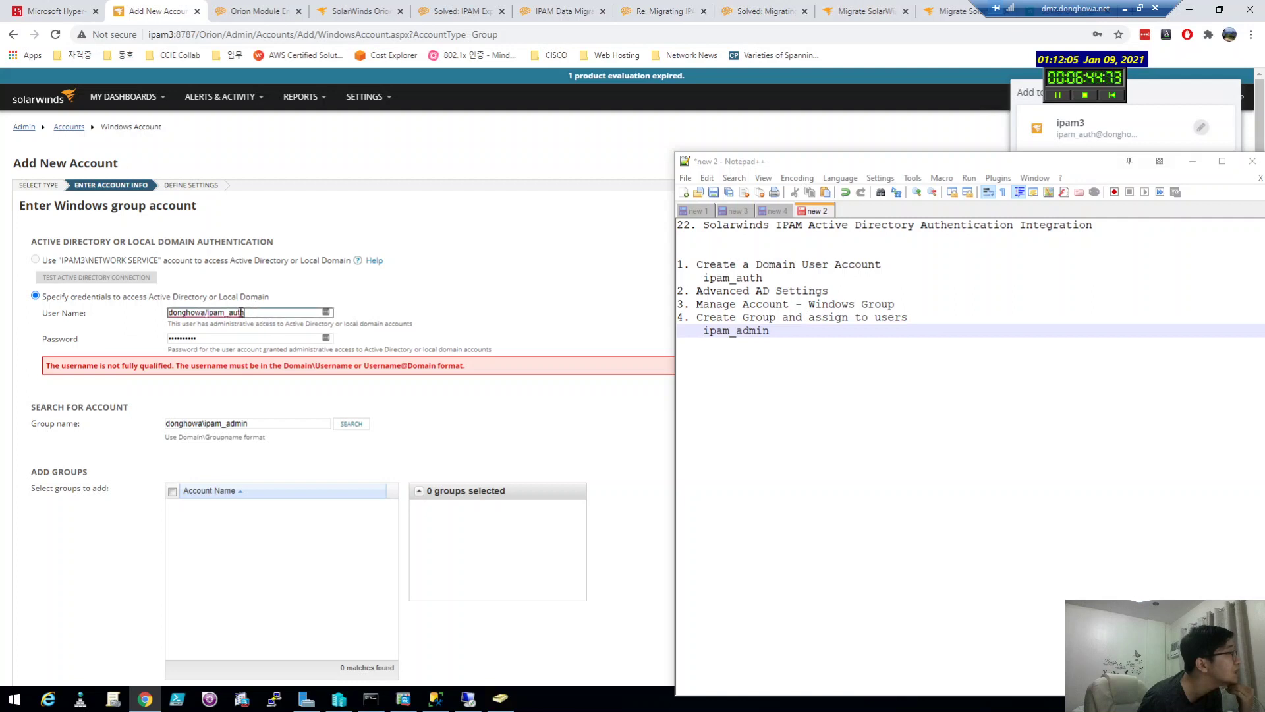
click(256, 314)
drag(246, 313, 151, 316)
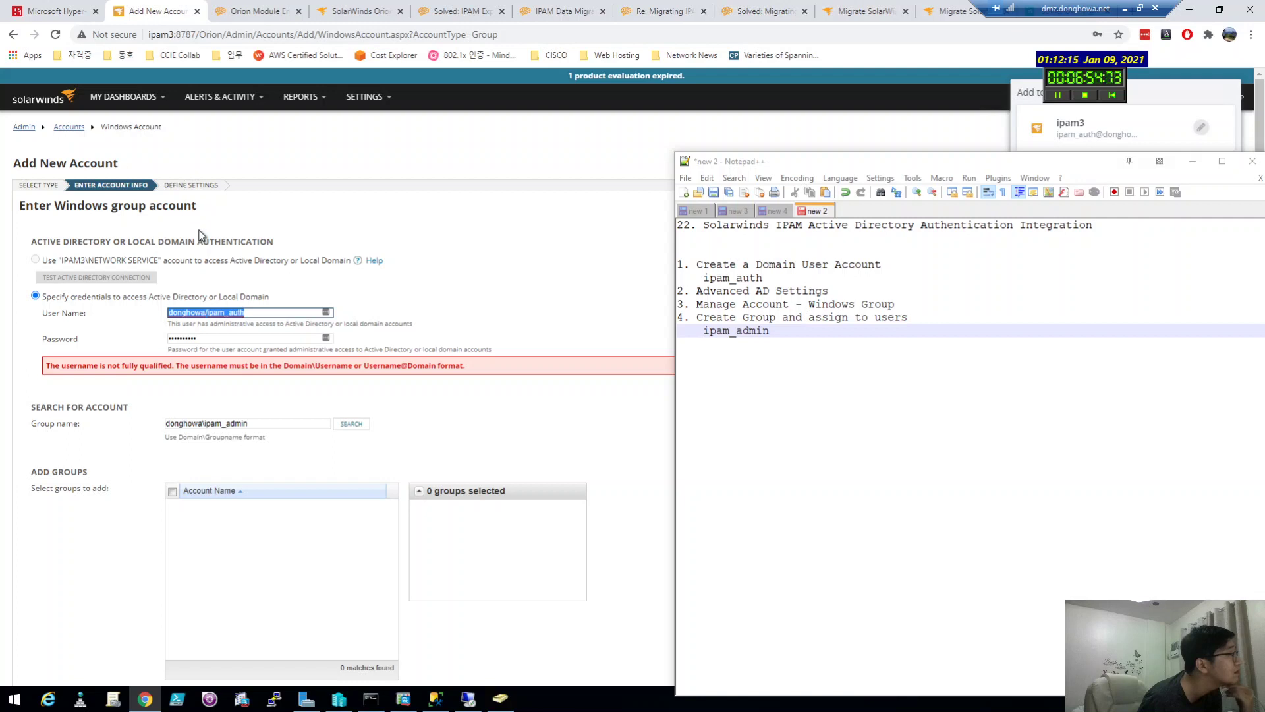
scroll(201, 234, down, 2)
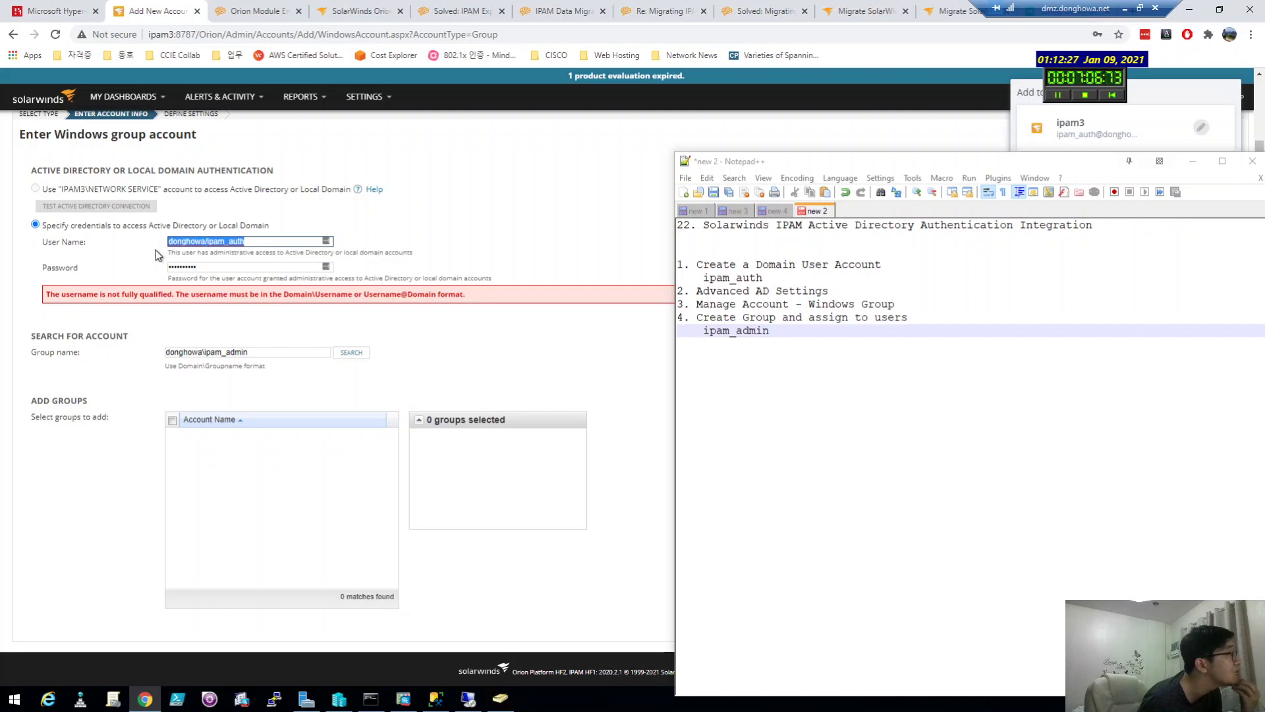
scroll(156, 256, up, 1)
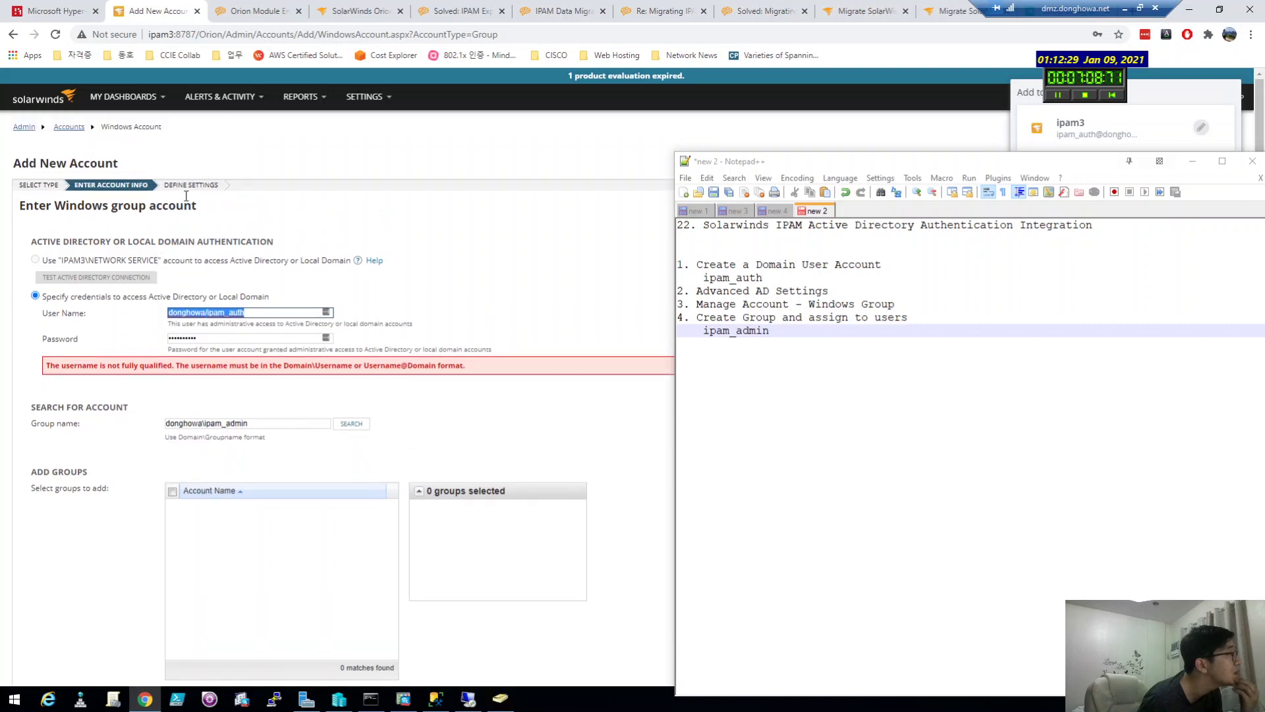
click(70, 126)
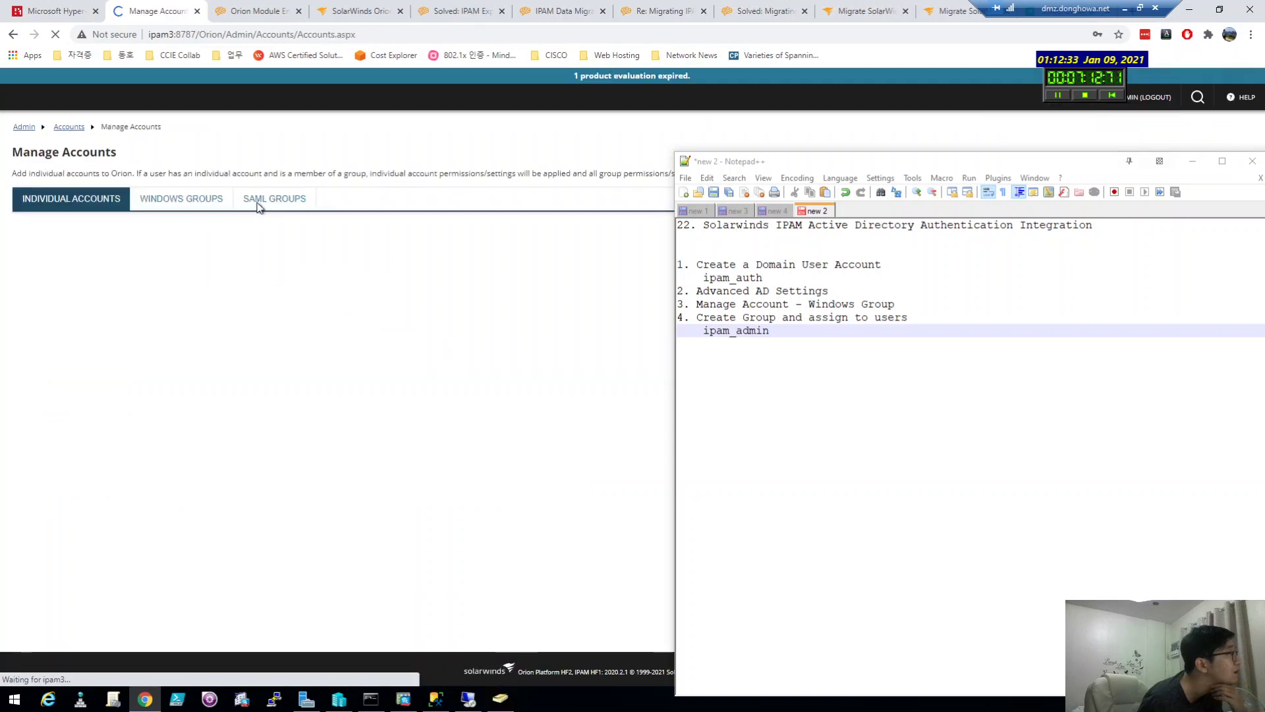
Step: From Manage Accounts, go to Windows Groups and start adding a new Windows group account
click(261, 198)
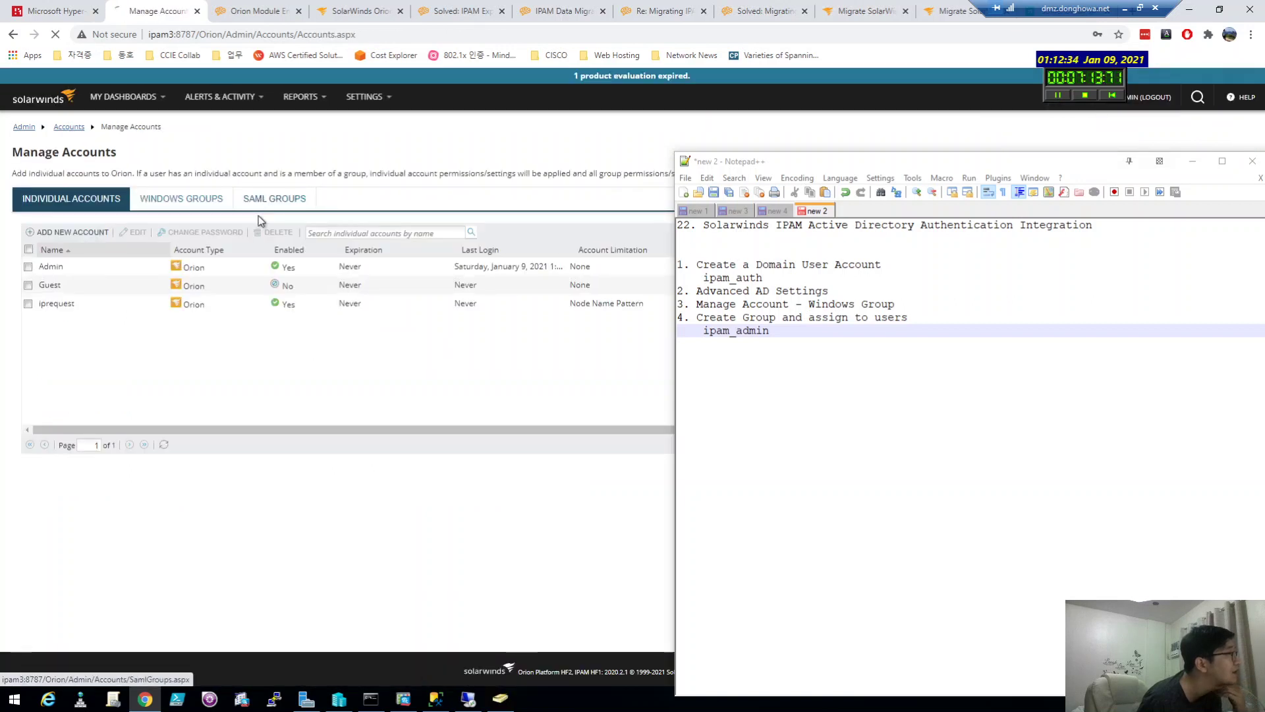
click(182, 196)
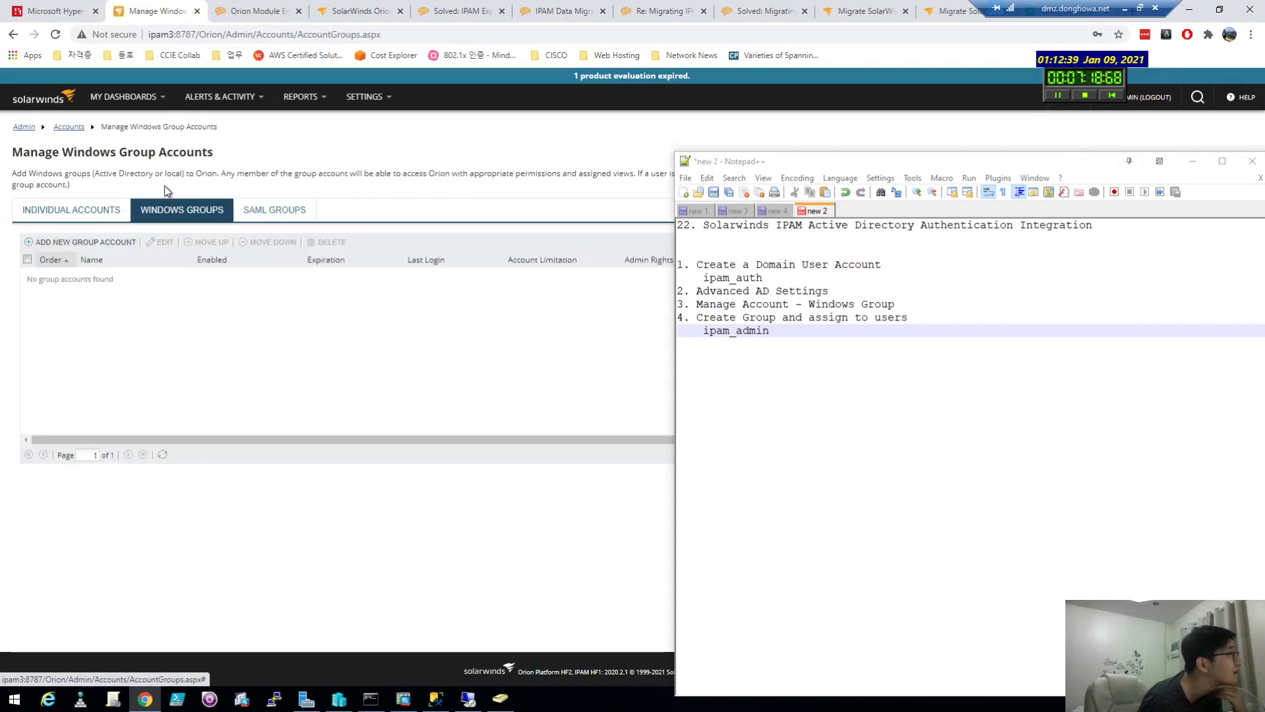
click(86, 241)
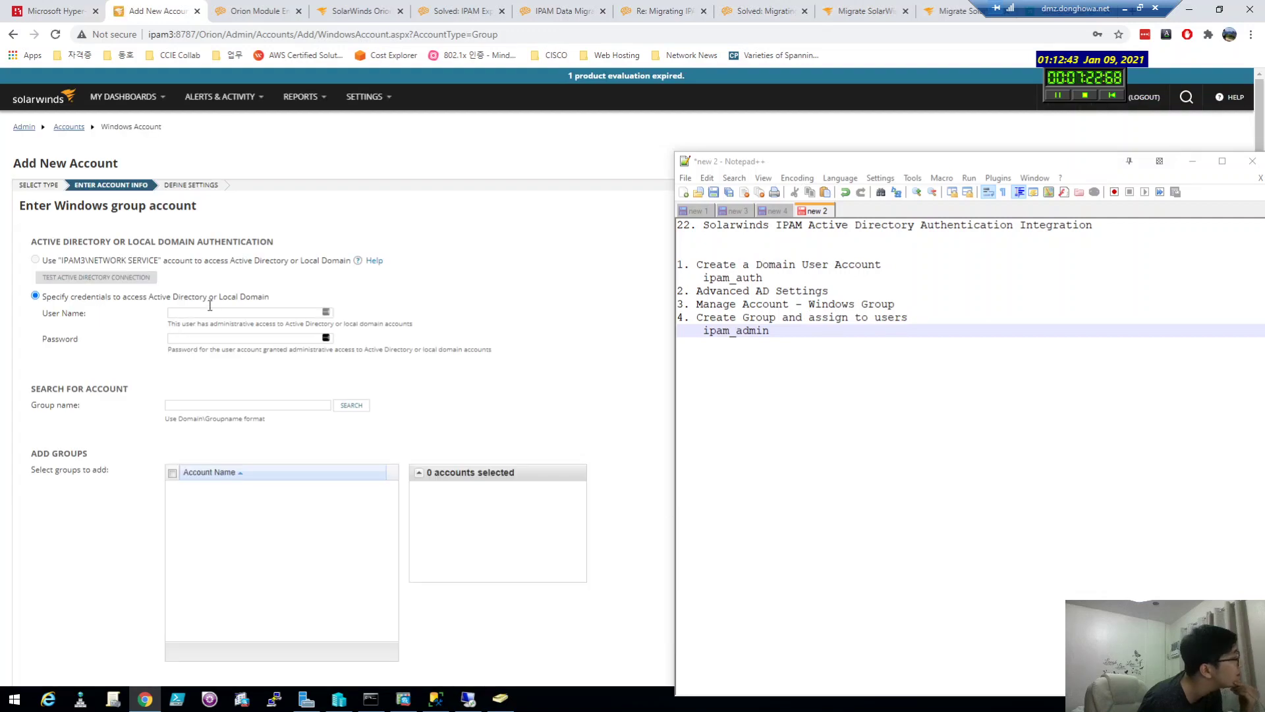
Step: Enter ipam_auth@donghowa lookup credentials and search for donghowa\ipam_admin, found as one match
click(210, 312)
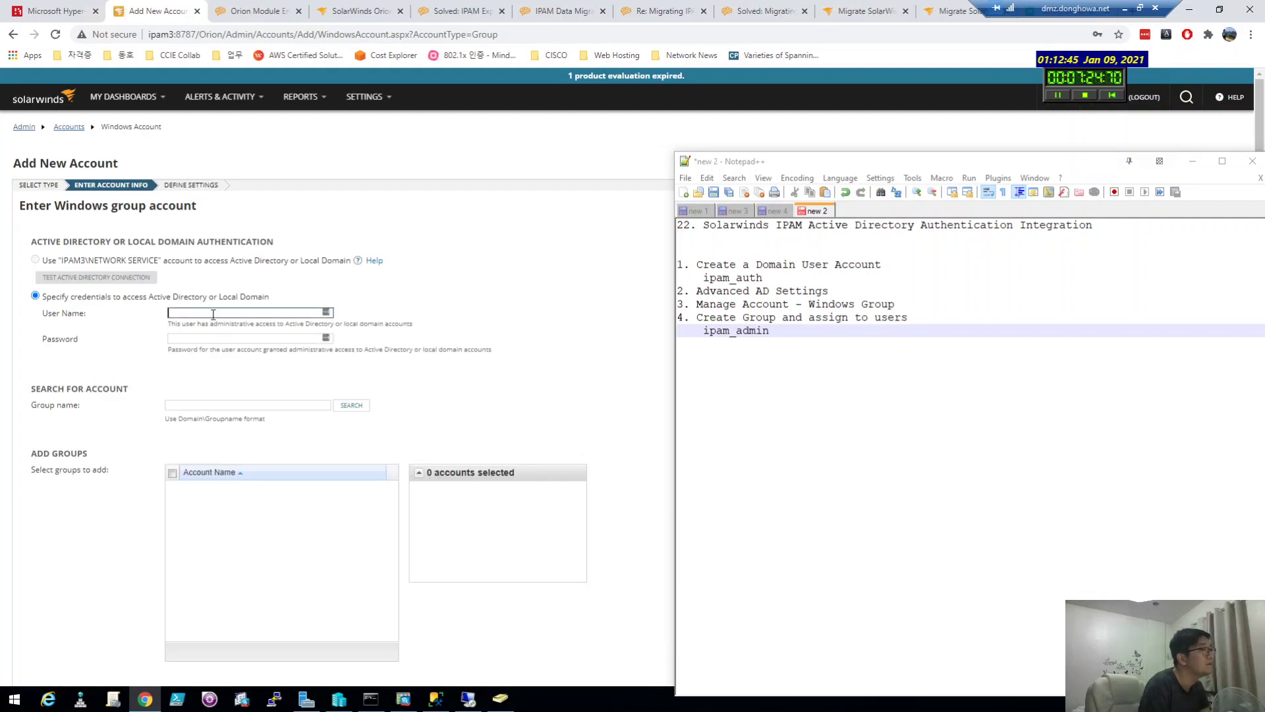
text(ipam_auth@)
text(donghowa)
key(Tab)
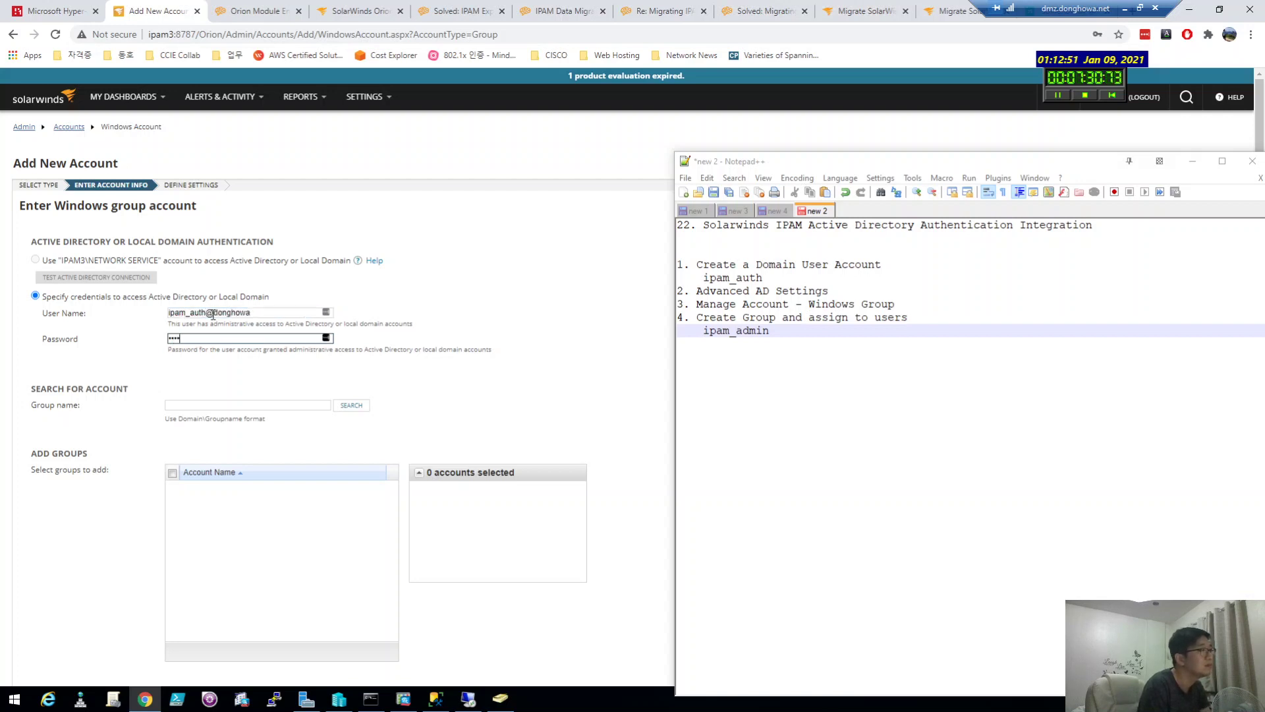
text(••)
click(224, 404)
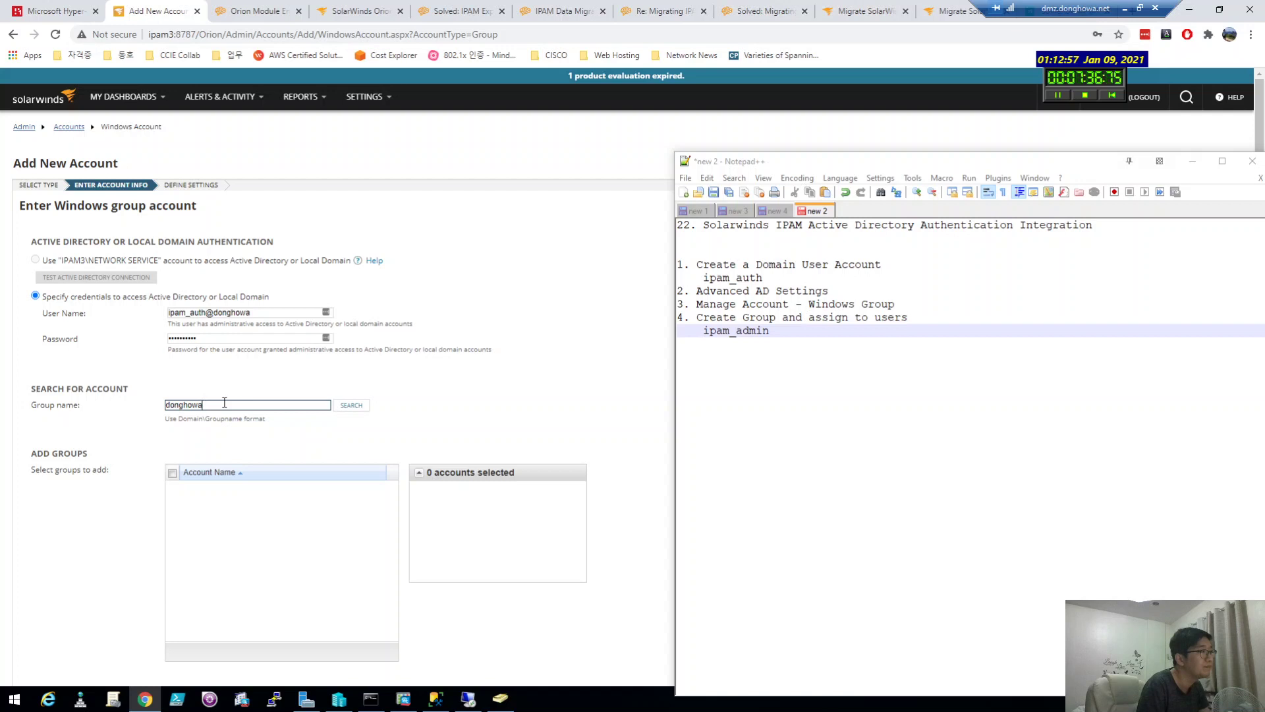
key(BackSpace)
key(BackSpace)
key(BackSpace)
text(a)
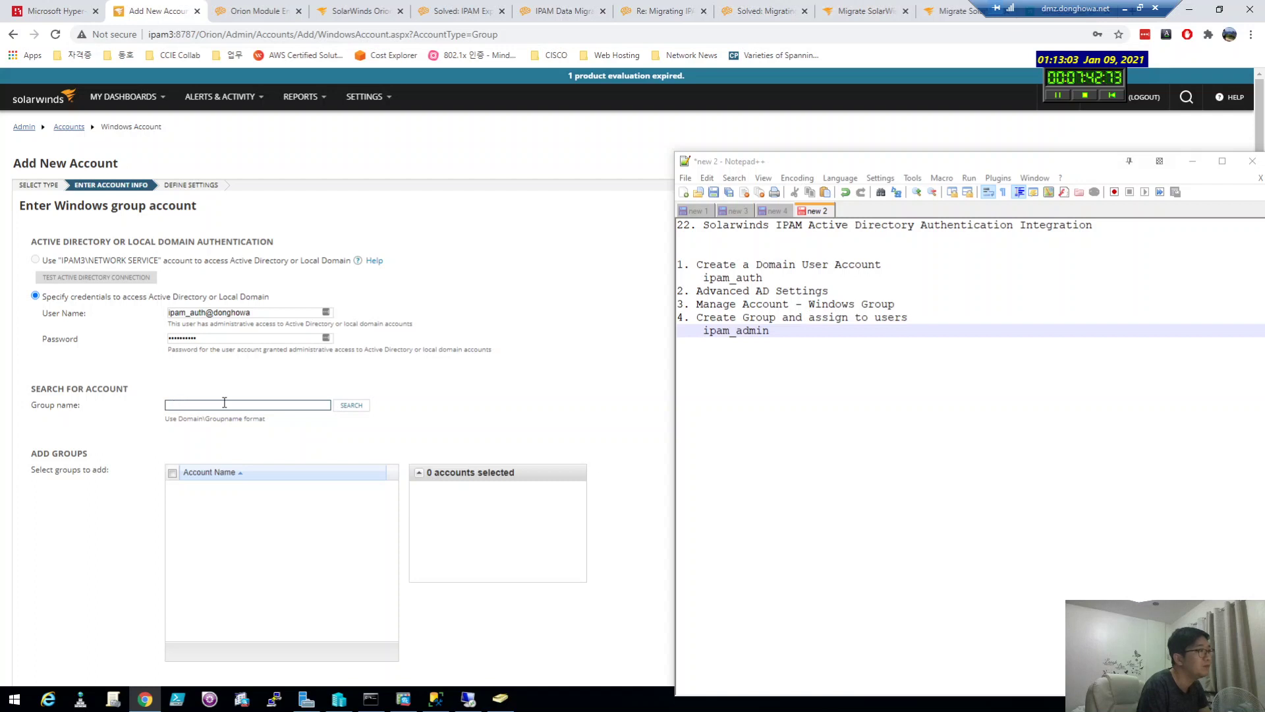
text(donghowa\ipam_)
text(admin)
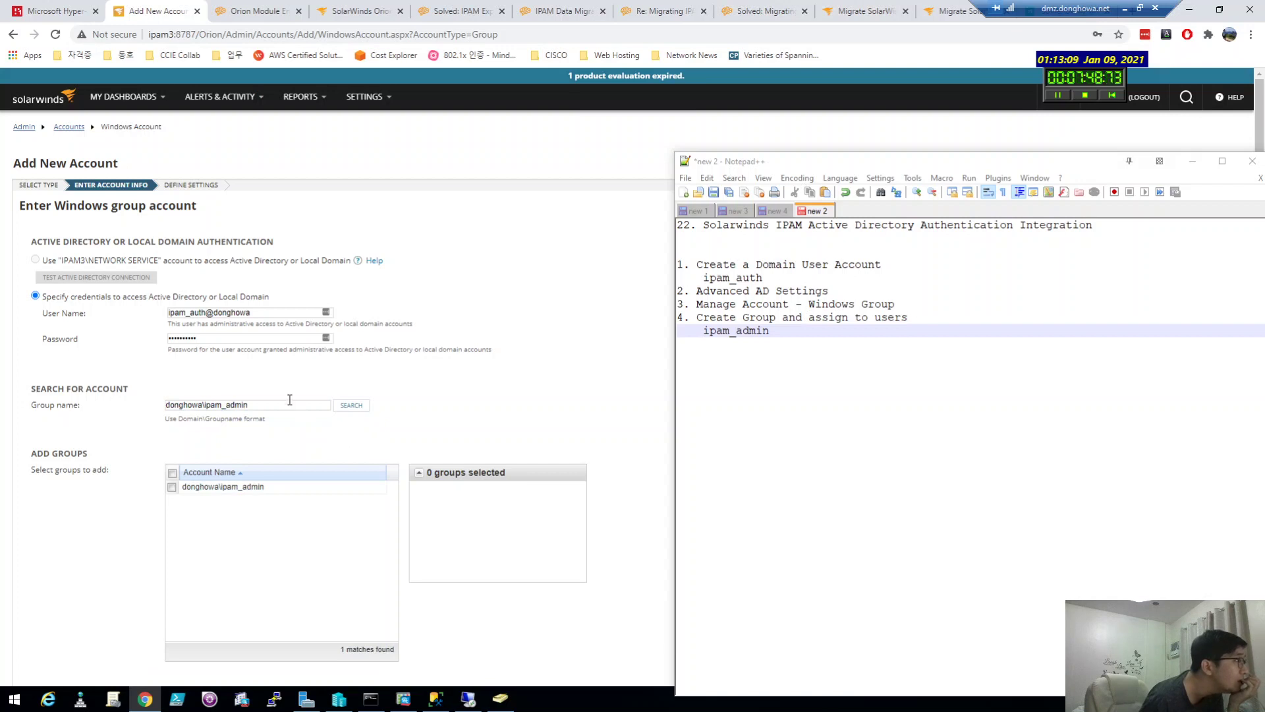
Step: Review the user name and the password hint wording about local domain accounts on the form
drag(254, 312, 173, 325)
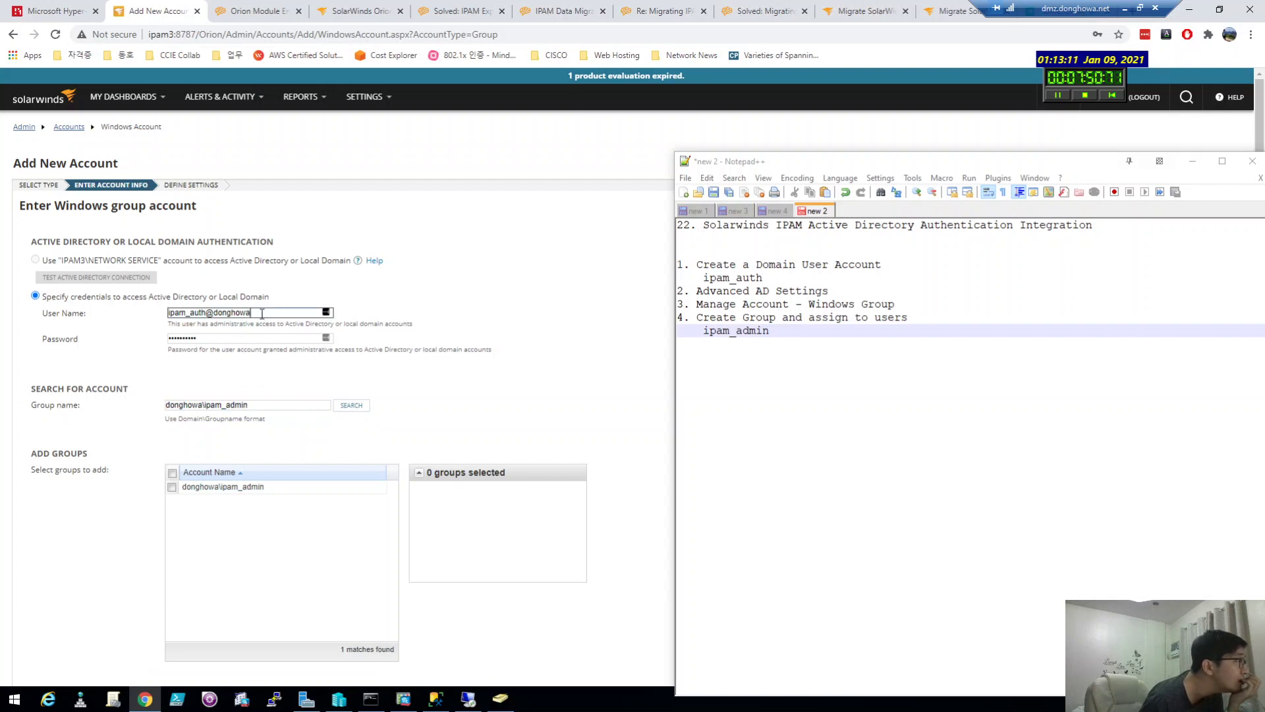
click(218, 364)
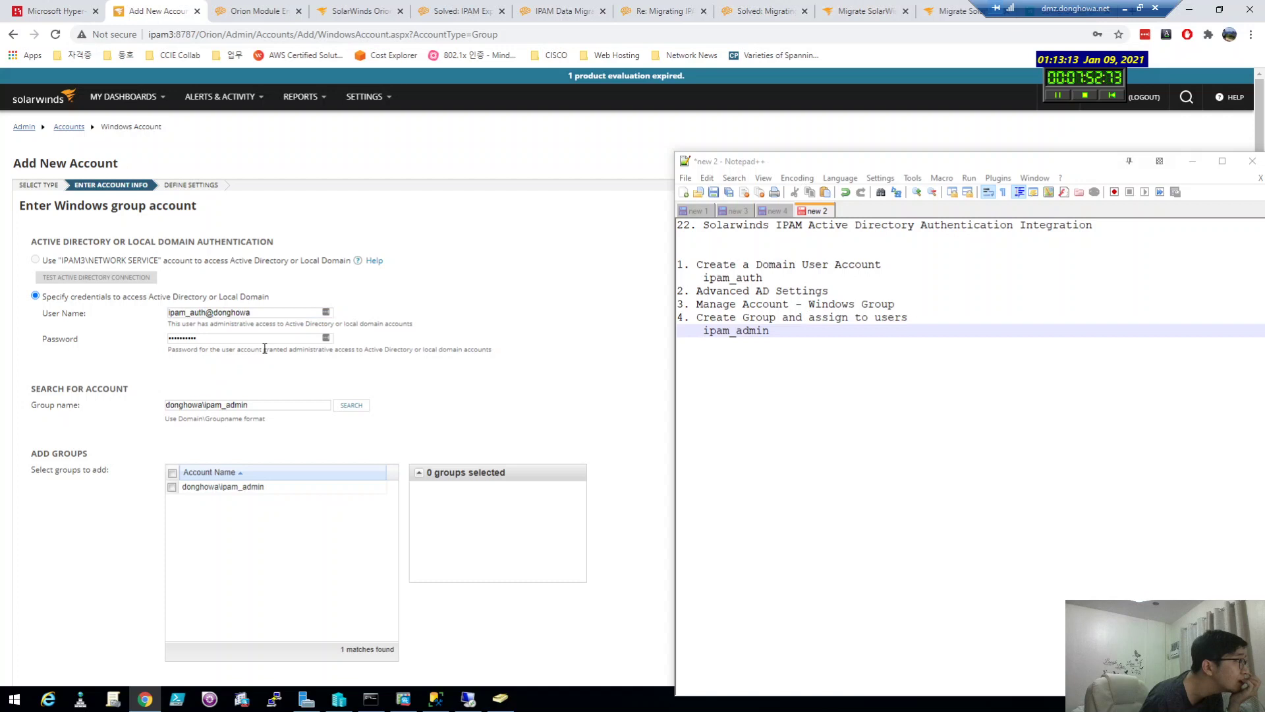
drag(222, 349, 307, 355)
drag(216, 349, 282, 350)
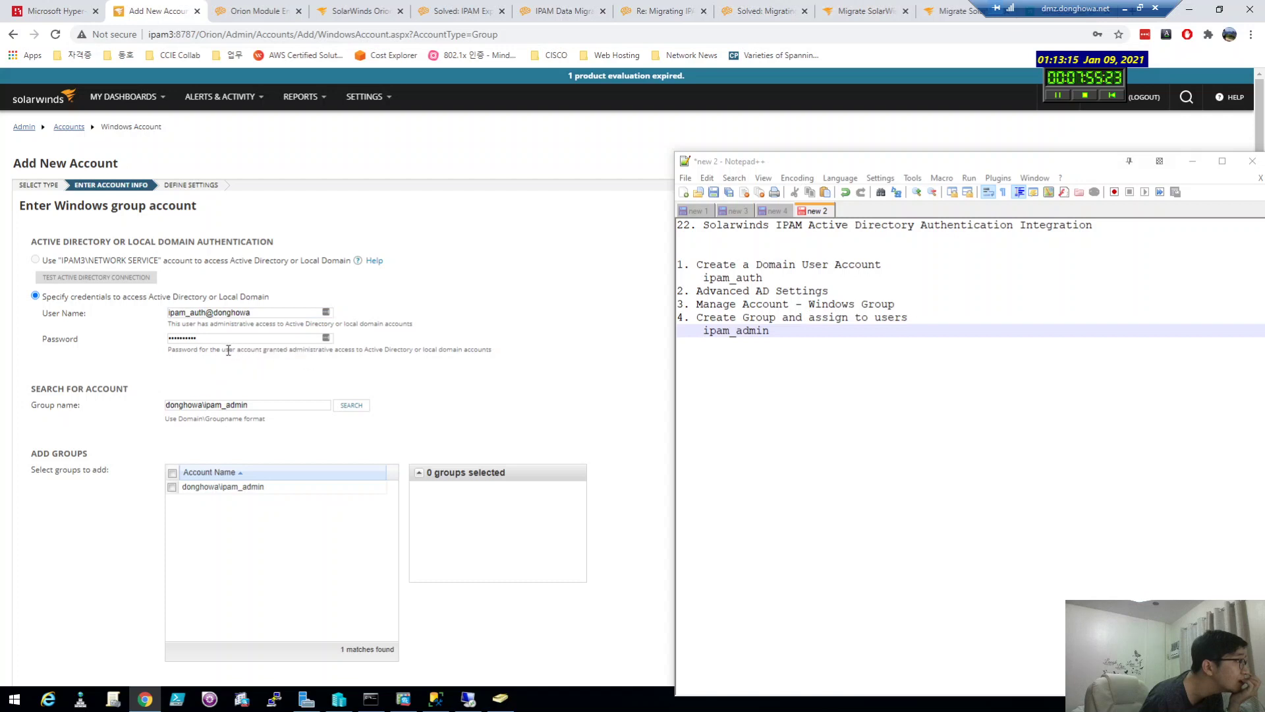
click(290, 353)
mouse_move(254, 352)
mouse_down()
mouse_move(238, 354)
mouse_move(334, 349)
mouse_up()
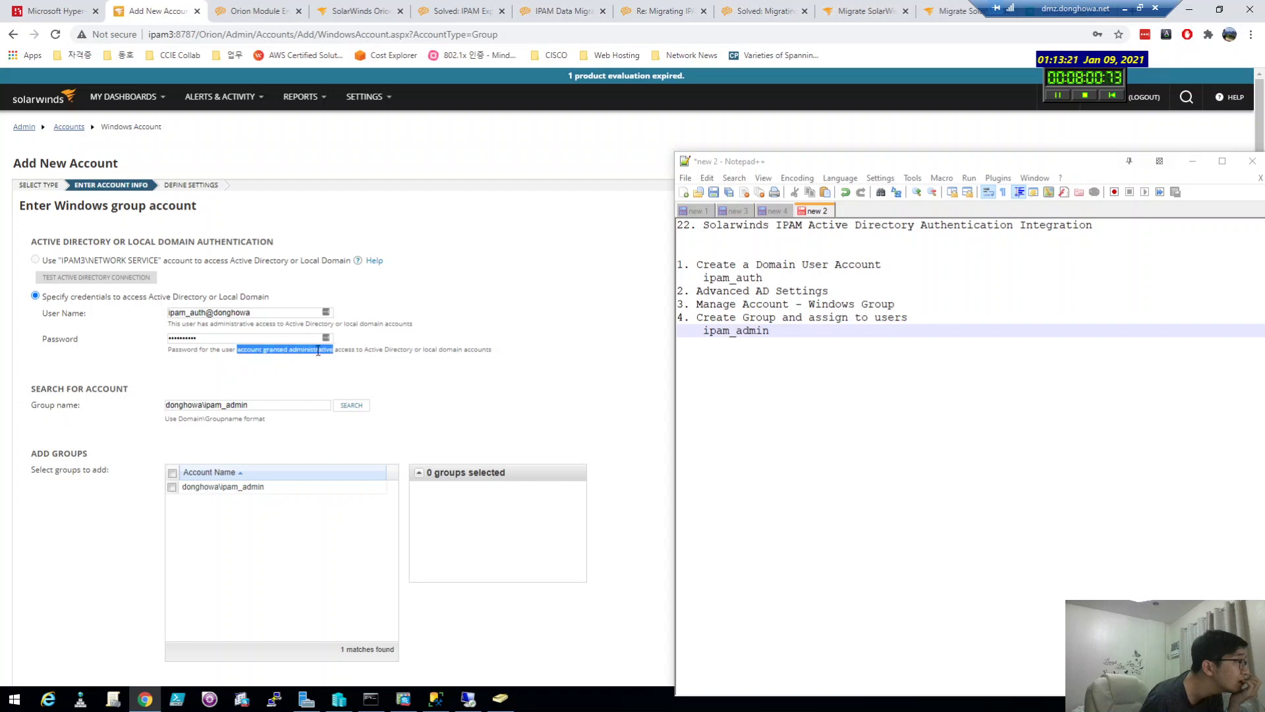
drag(422, 349, 435, 349)
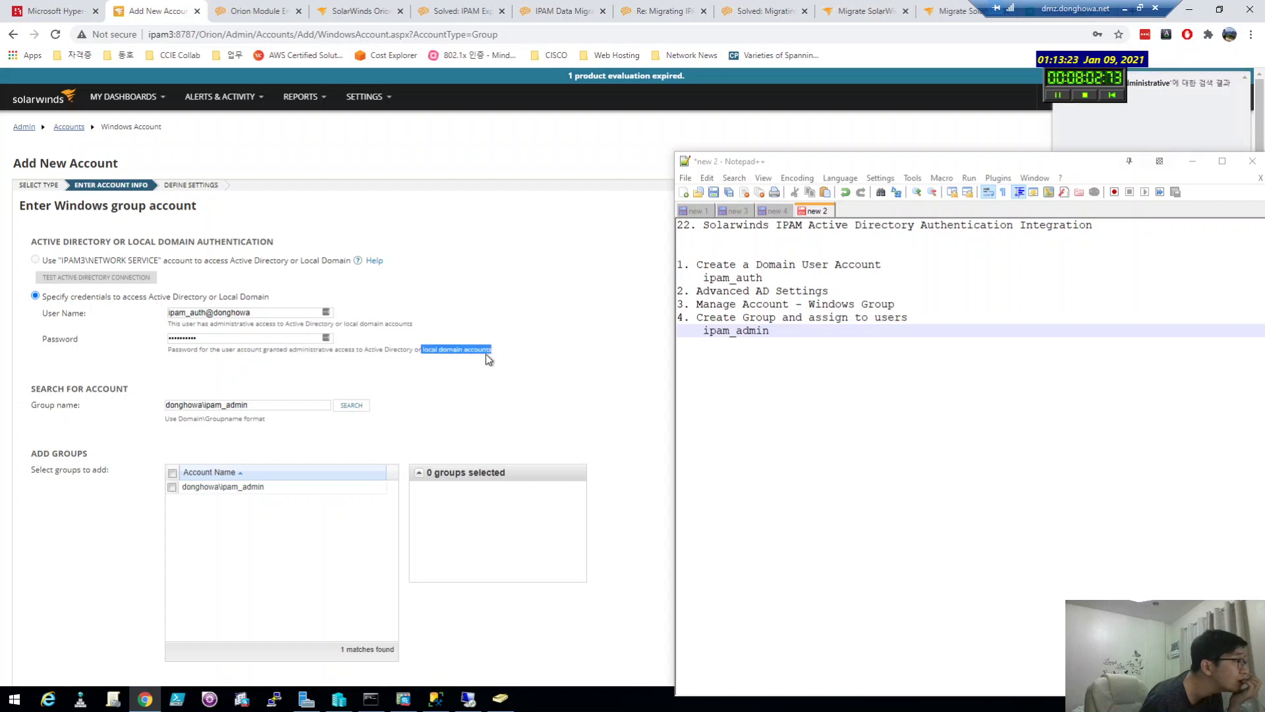
click(482, 354)
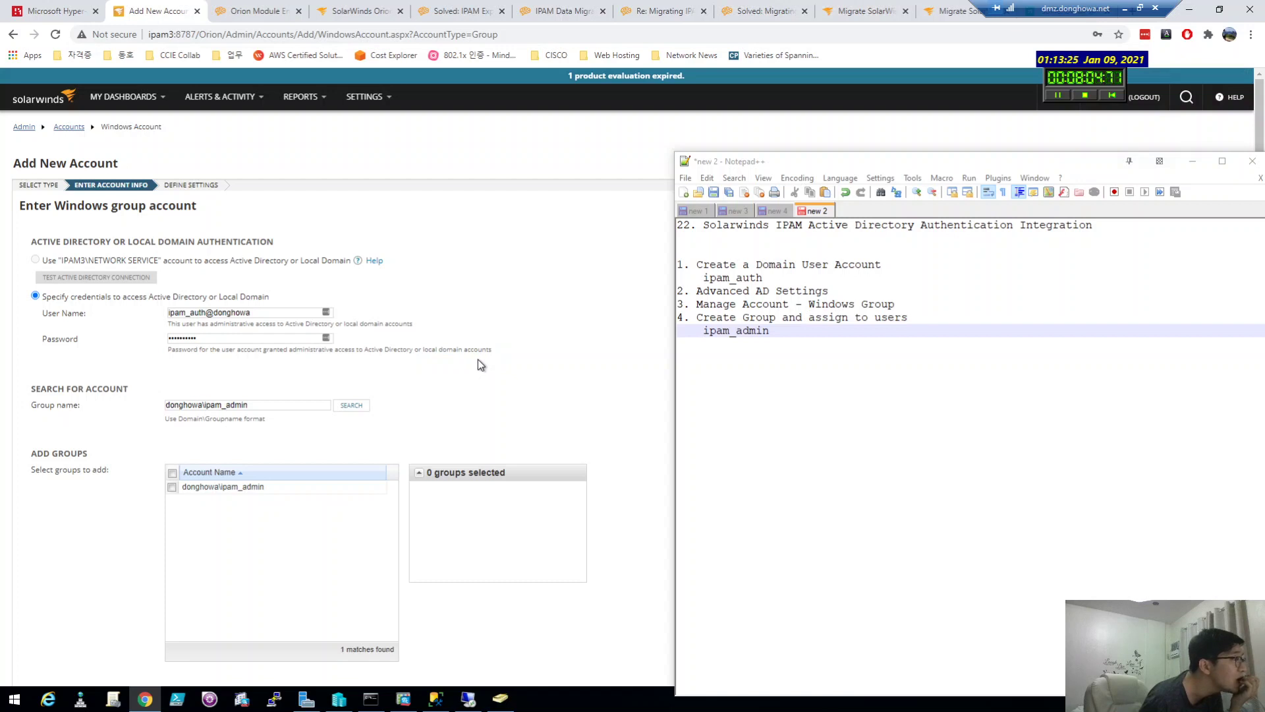
Step: Rewrite the lookup User Name into domain\user form and run the group search
mouse_move(247, 314)
mouse_down()
mouse_move(259, 313)
mouse_move(214, 313)
mouse_up()
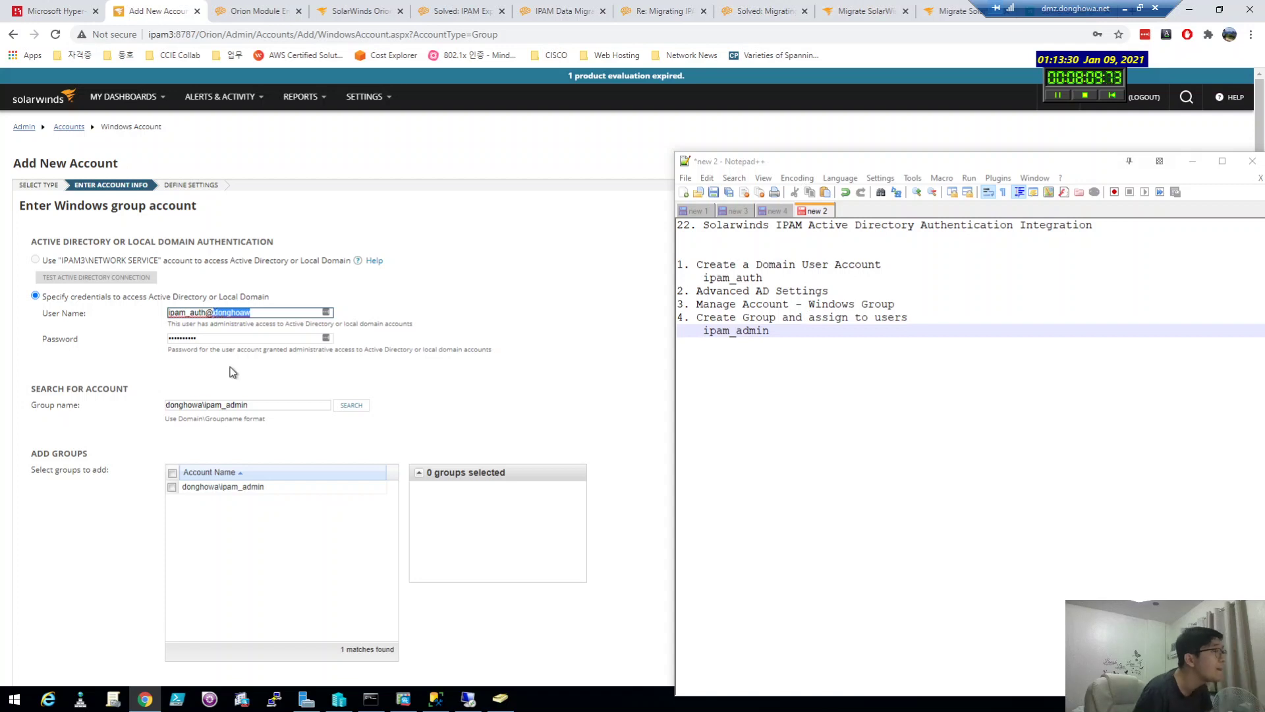
key(BackSpace)
key(BackSpace)
key(BackSpace)
text(h)
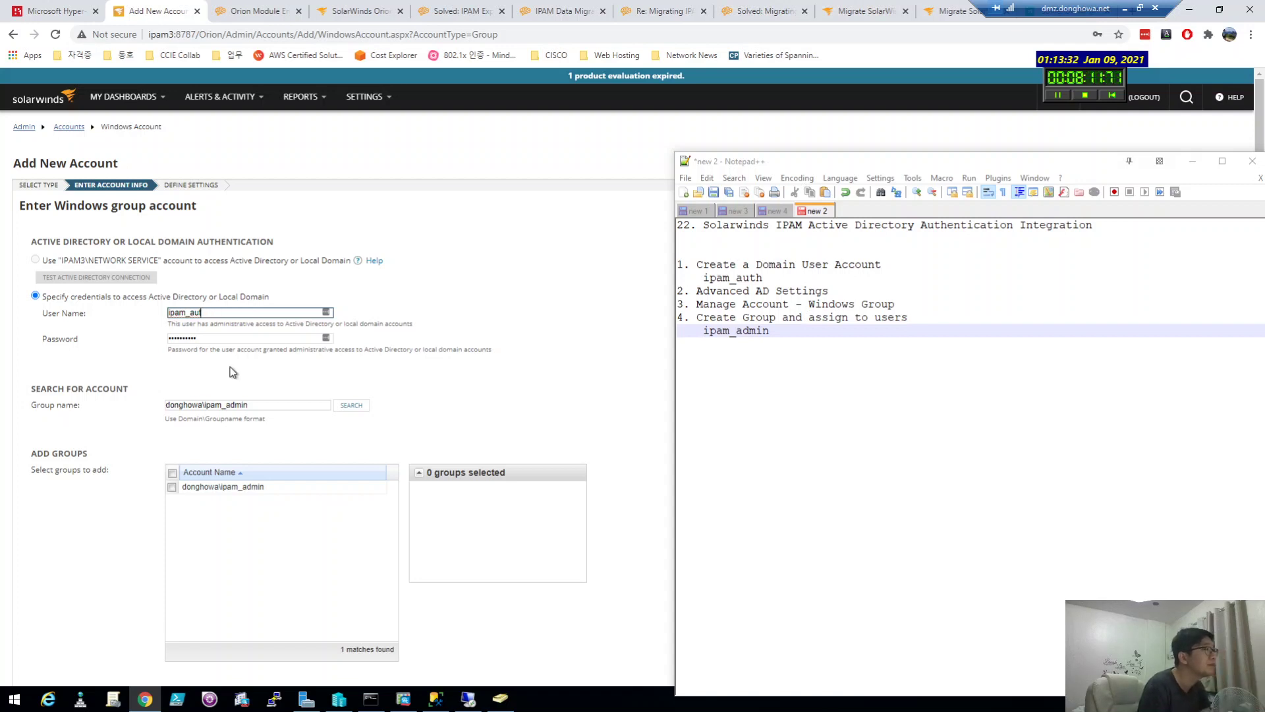
key(Home)
text(donghowa\)
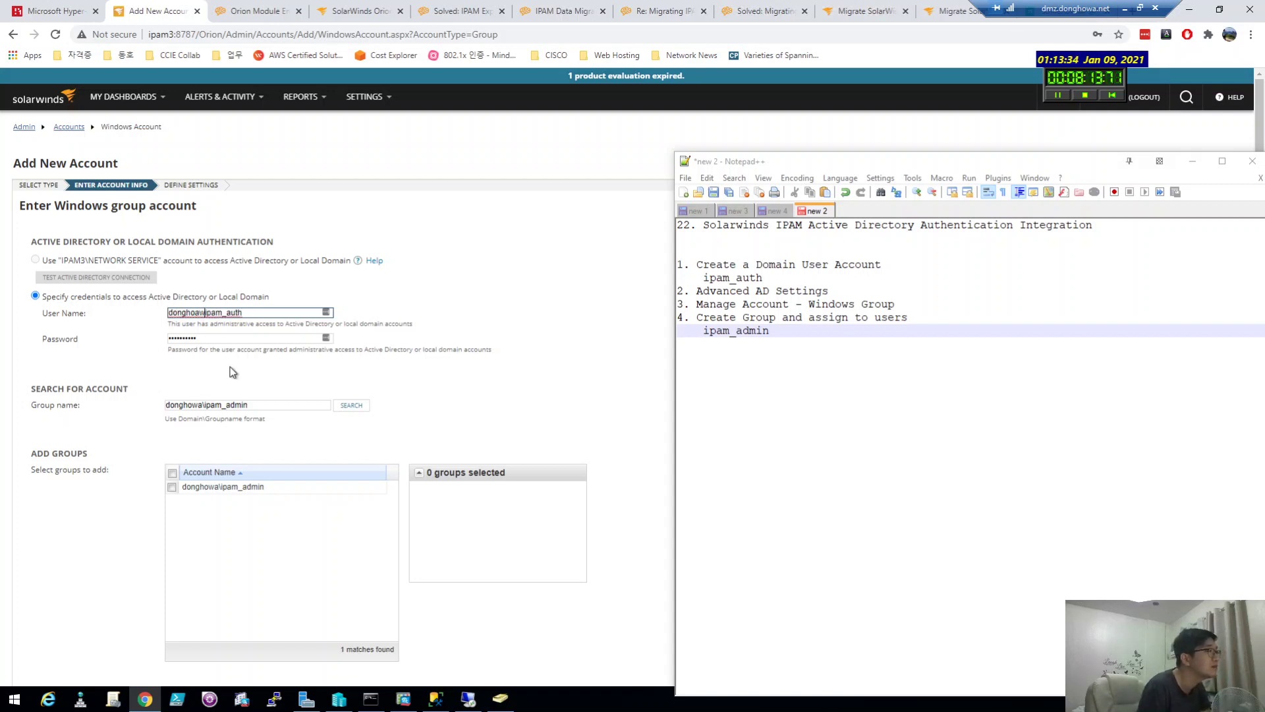
click(236, 373)
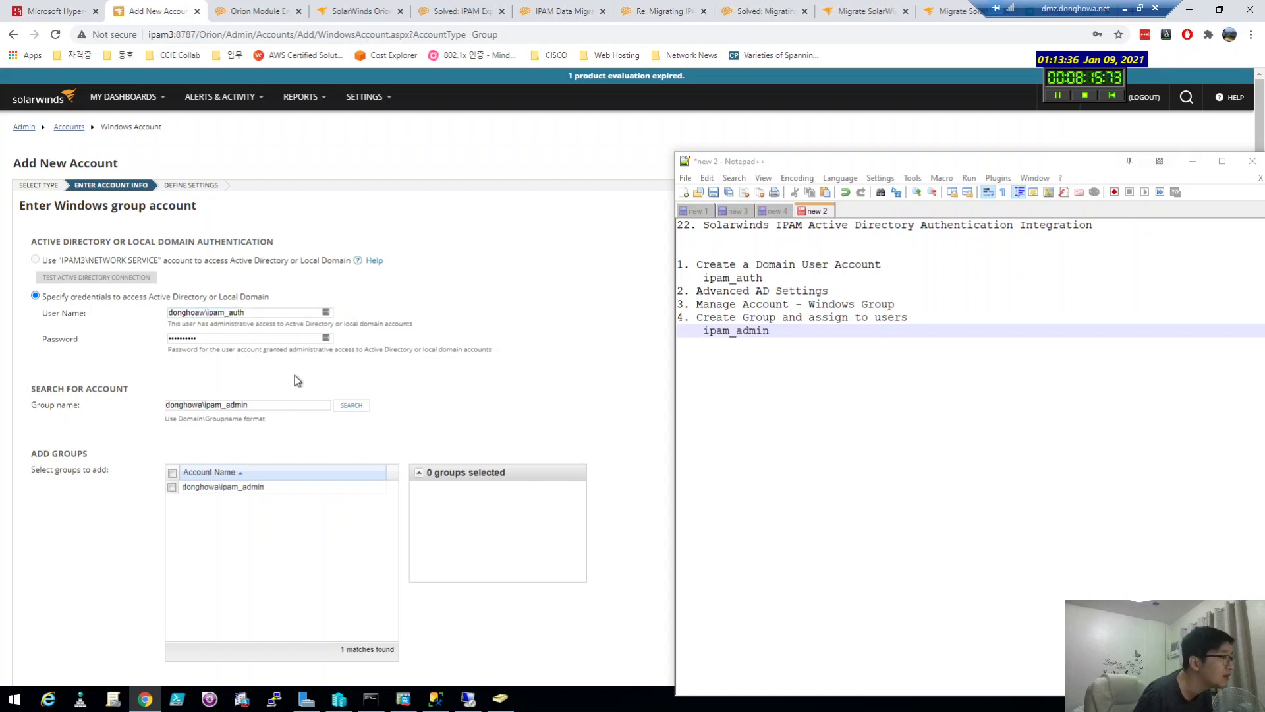
click(351, 406)
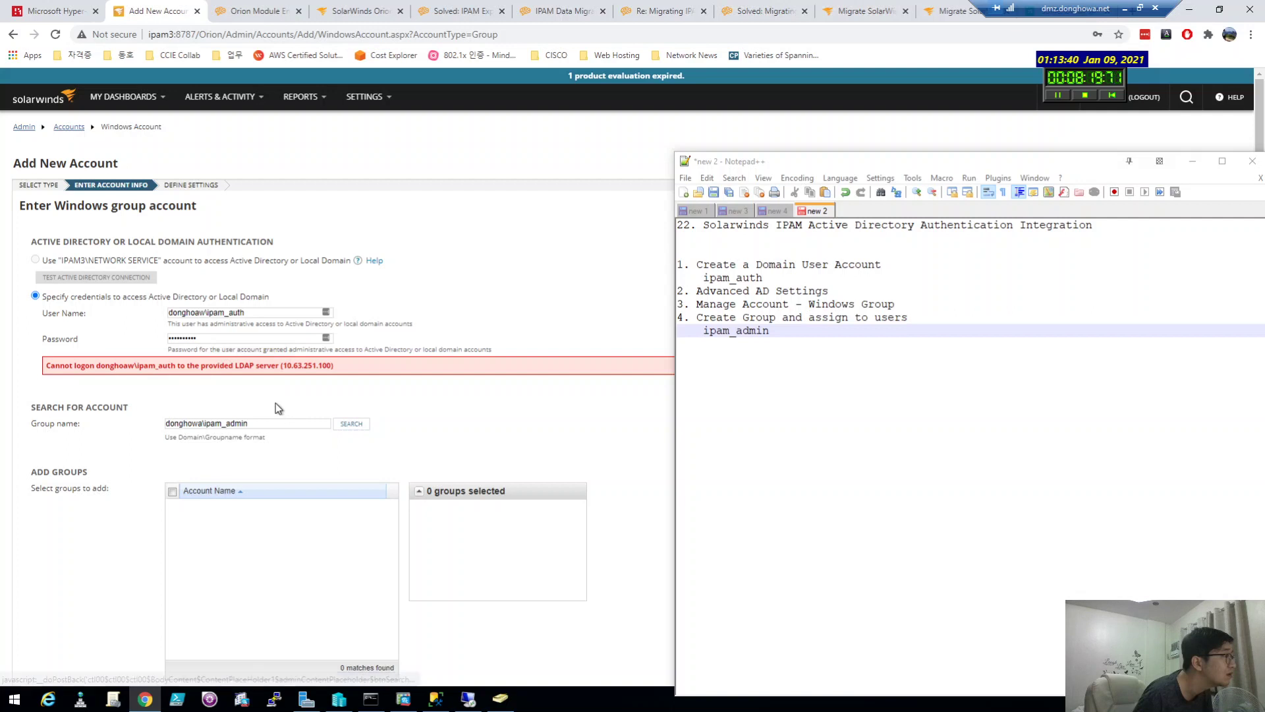
Step: Fix the misspelled domain, search again and select the donghowa\ipam_admin group
click(205, 313)
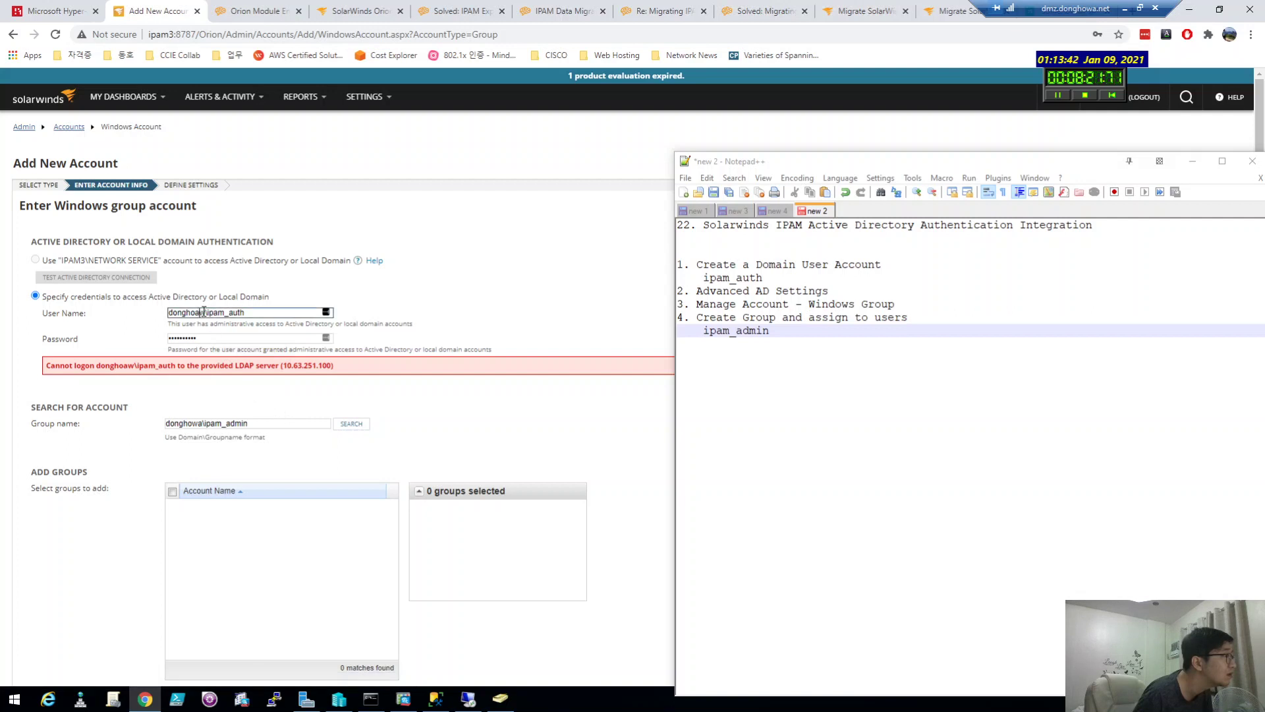
double_click(207, 313)
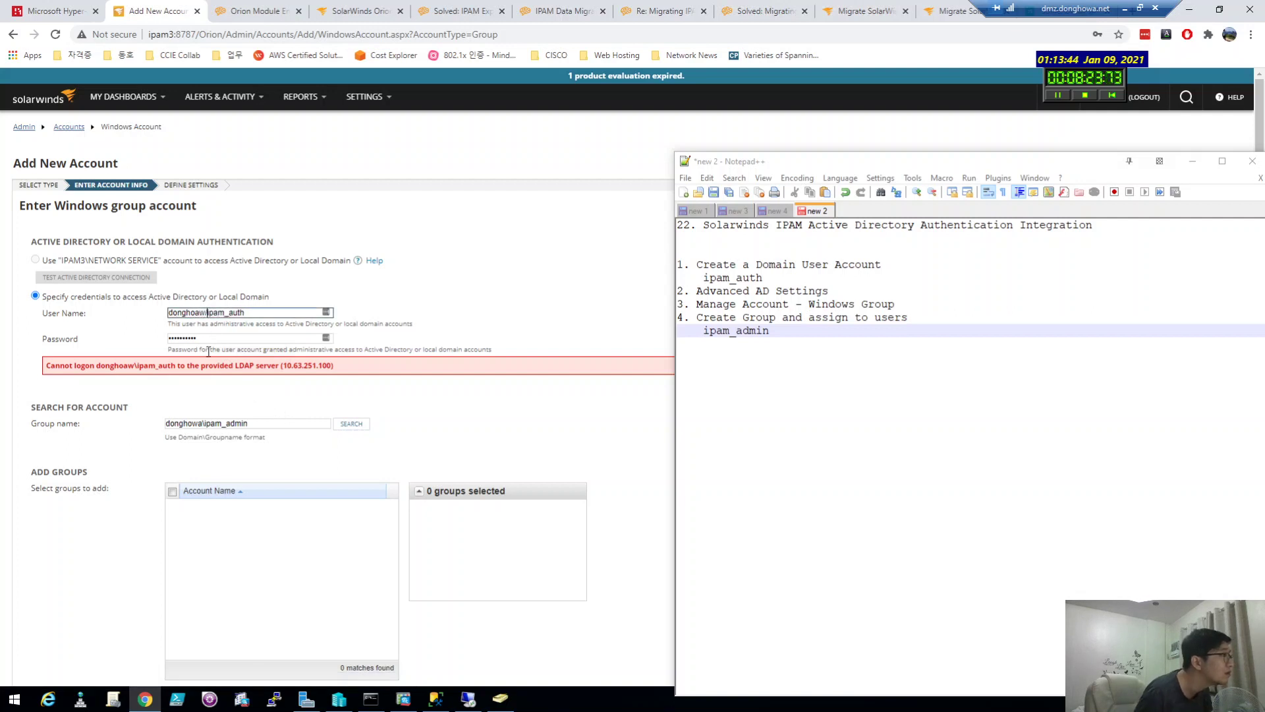
key(BackSpace)
key(BackSpace)
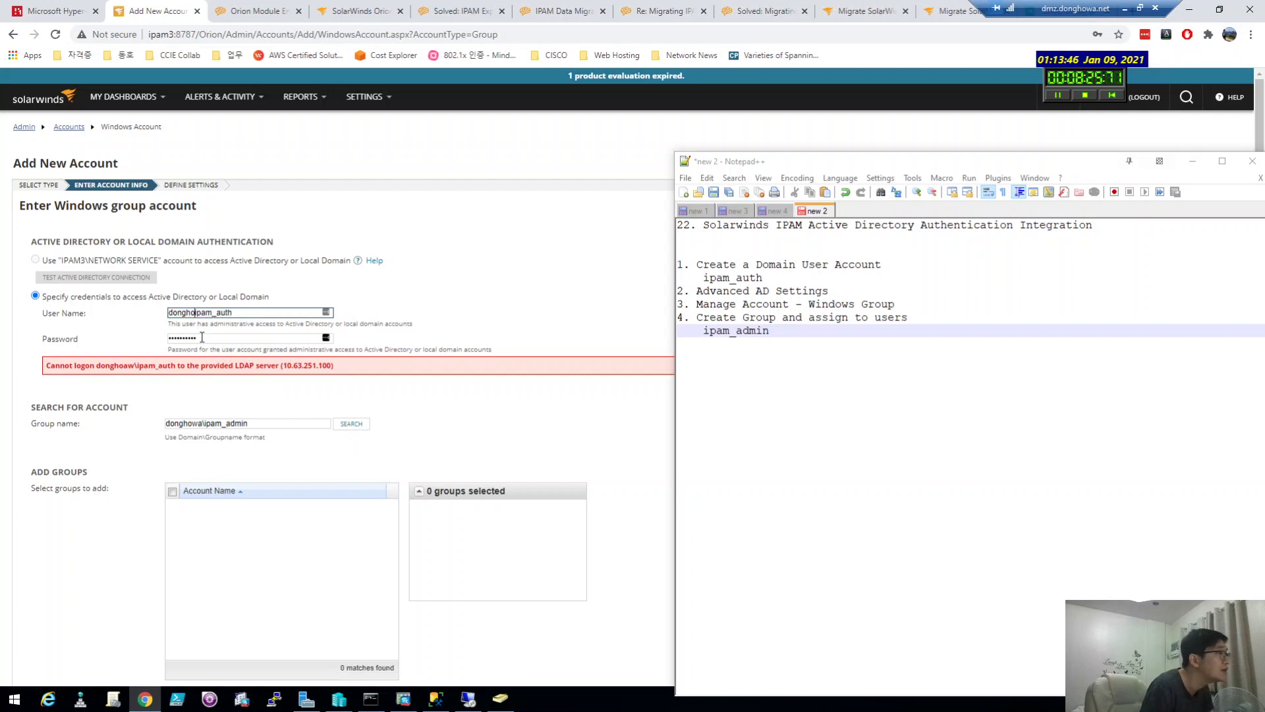
text(wa\)
click(350, 426)
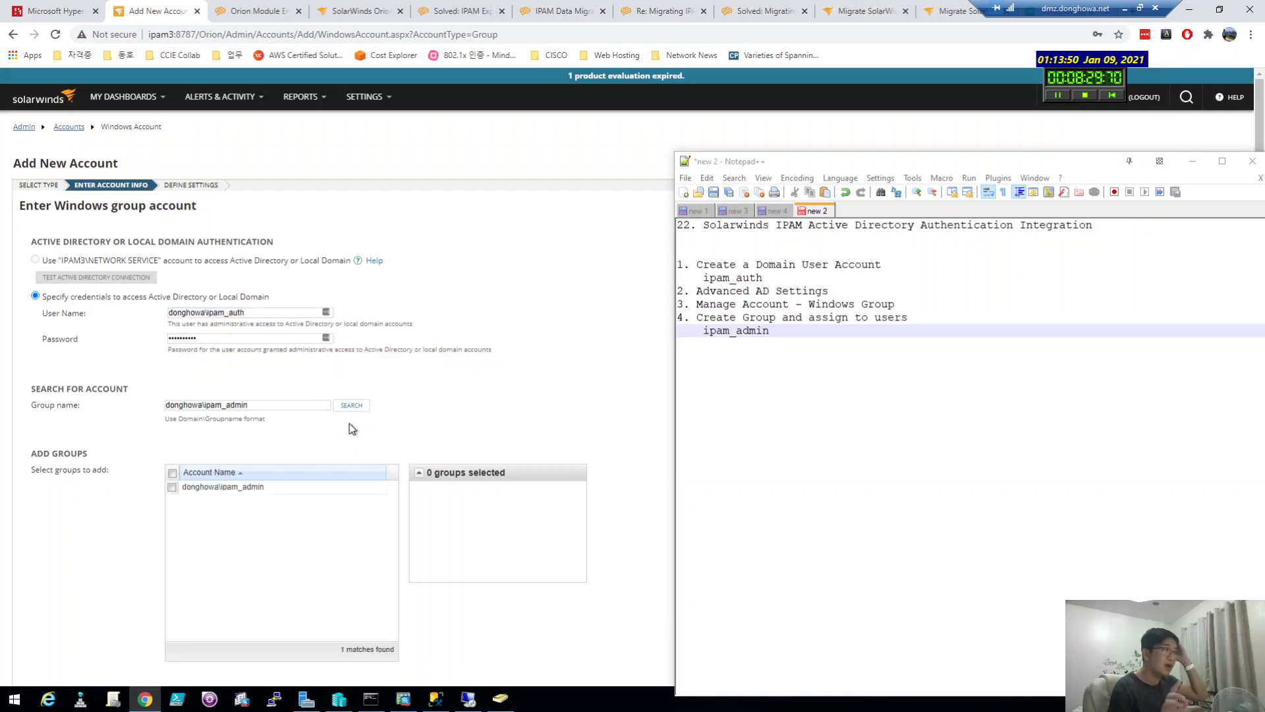
click(172, 473)
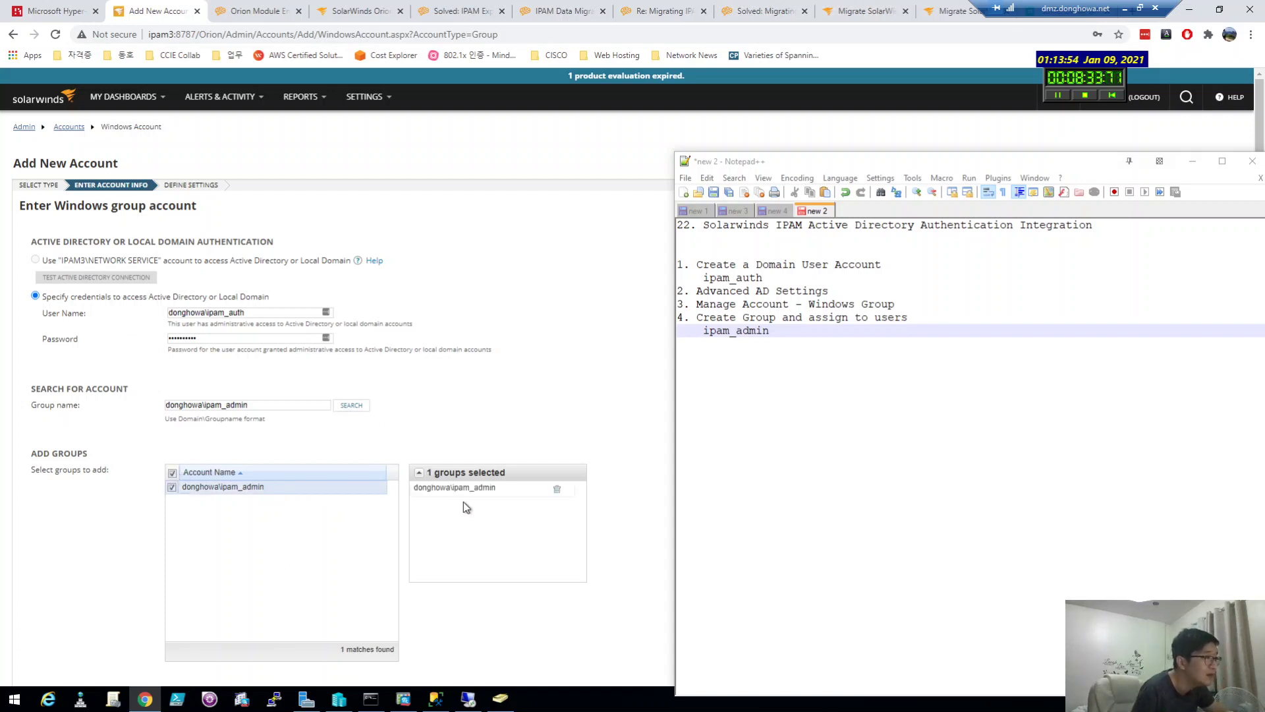
scroll(484, 530, down, 1)
mouse_move(814, 171)
mouse_down()
mouse_move(705, 420)
mouse_move(582, 292)
mouse_up()
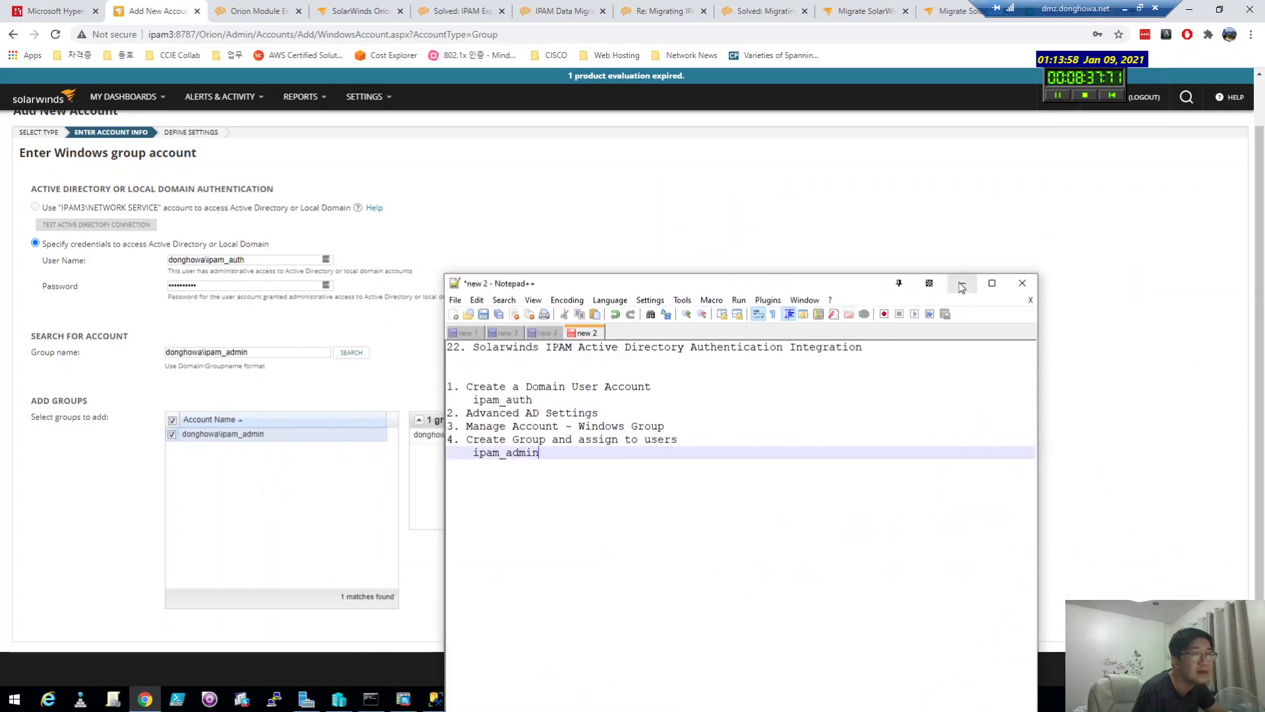
click(961, 283)
Step: Submit the selected donghowa\ipam_admin group, landing on the expired IPAM license error page
key(F5)
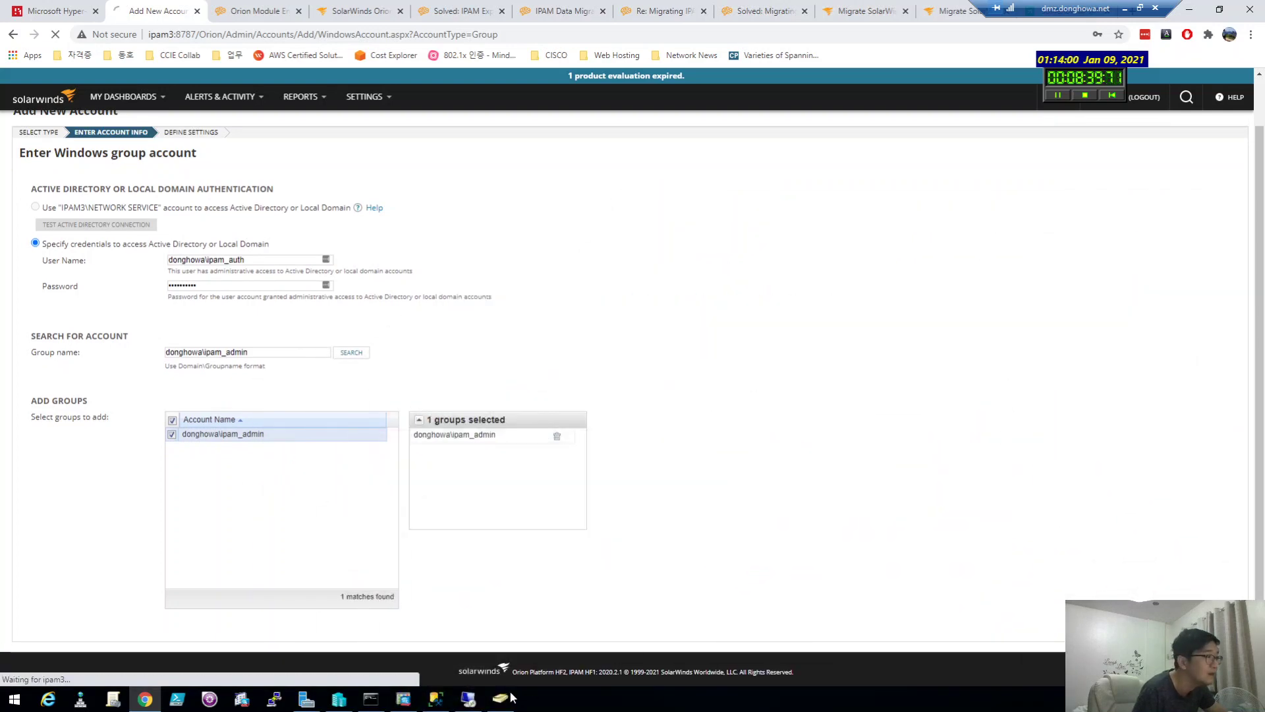
click(1139, 8)
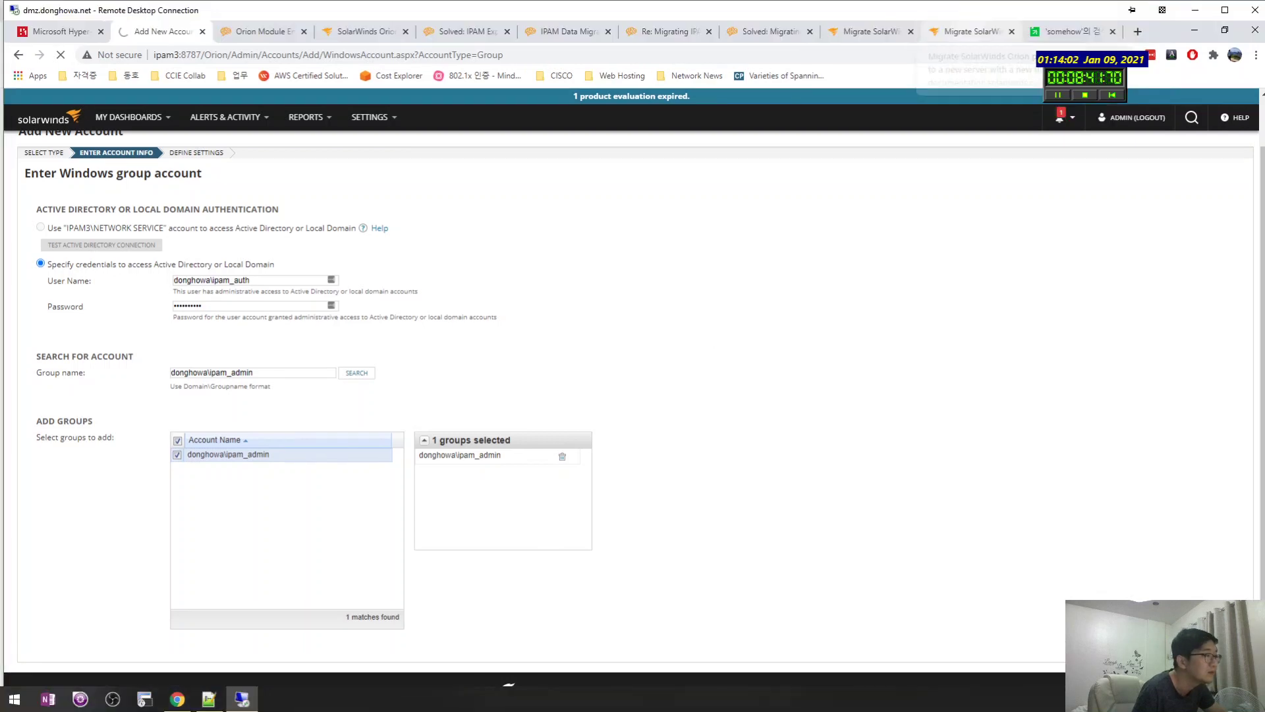
click(243, 700)
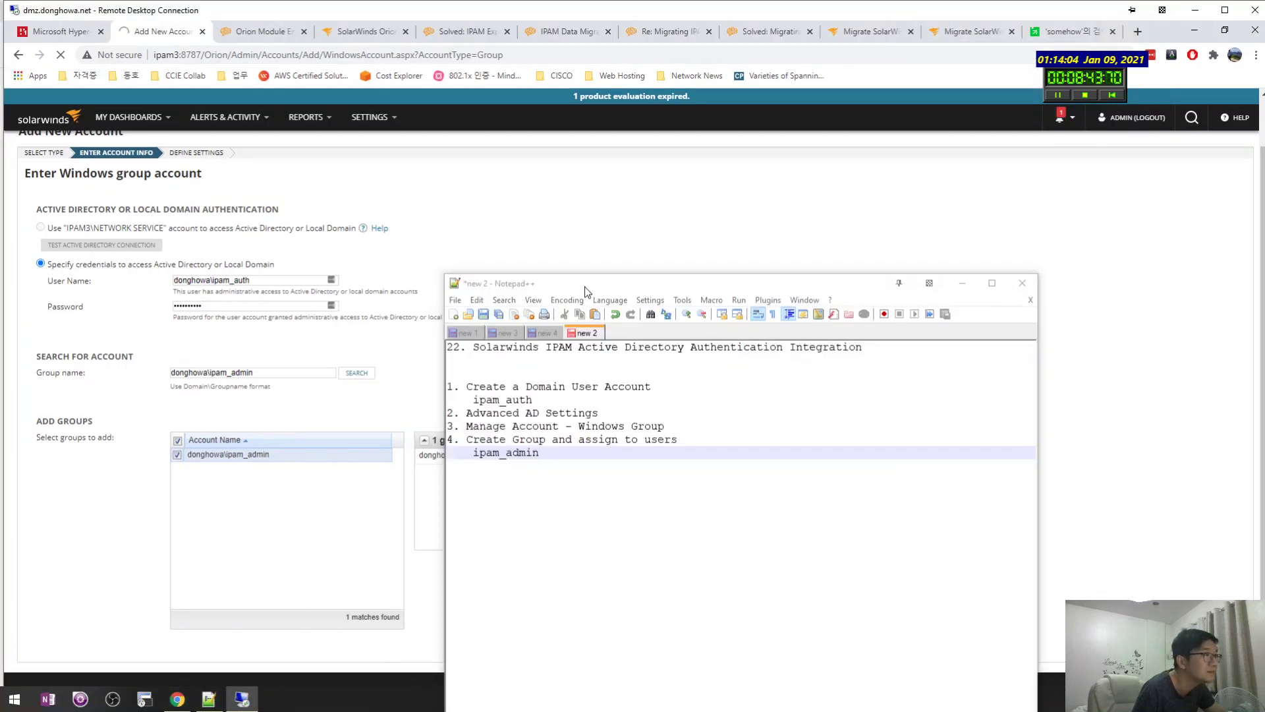
Step: Move the Notepad++ notes window up and to the right beside the browser
mouse_move(583, 284)
mouse_down()
mouse_move(828, 271)
mouse_move(717, 398)
mouse_up()
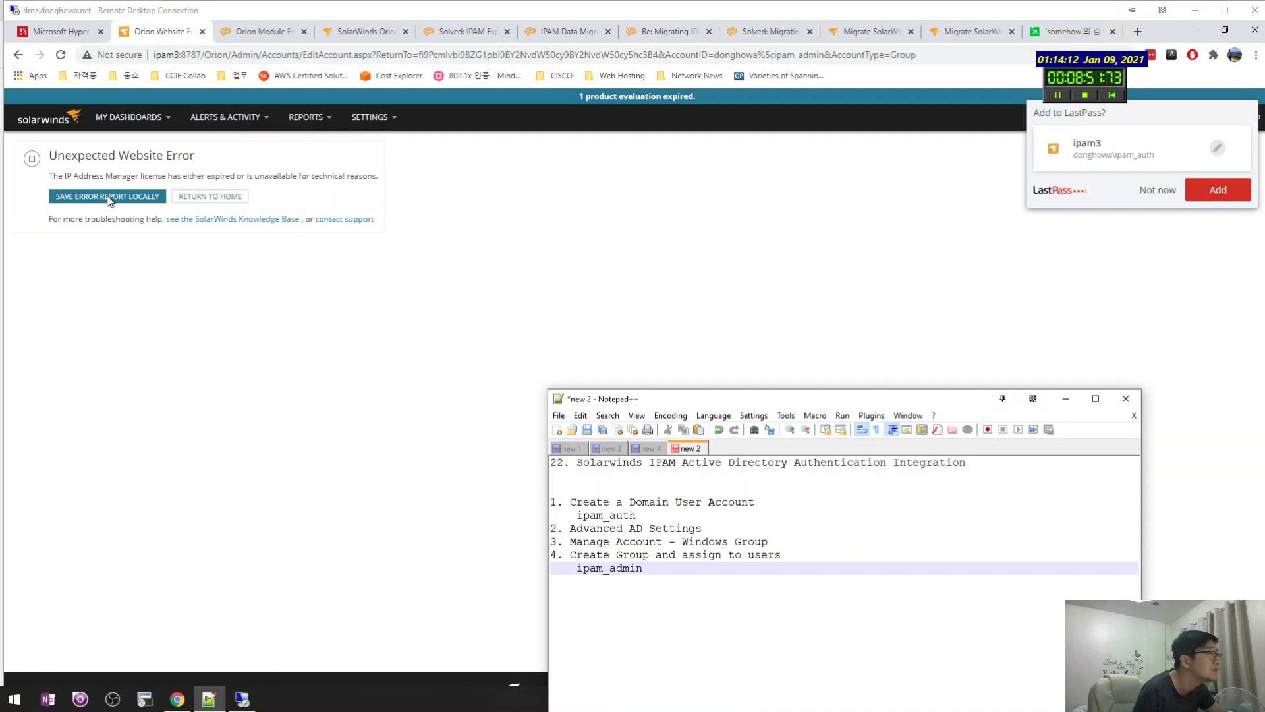
drag(726, 399, 724, 278)
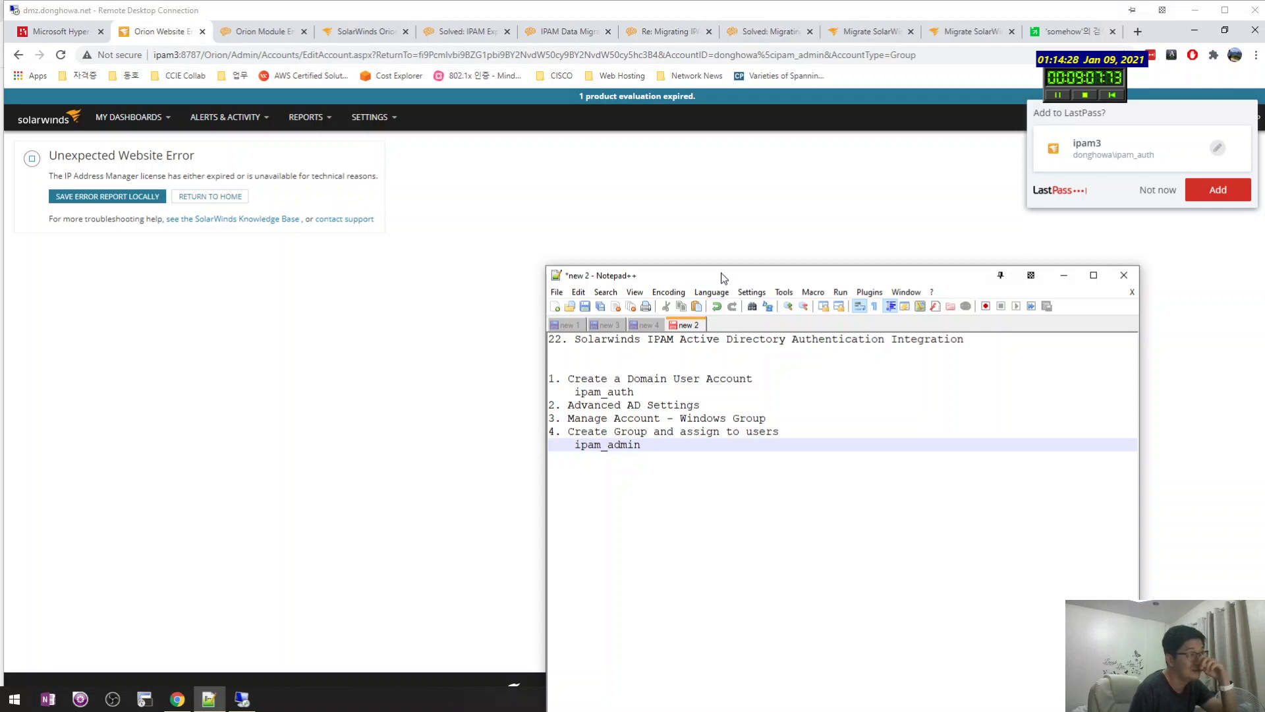
drag(723, 273, 829, 284)
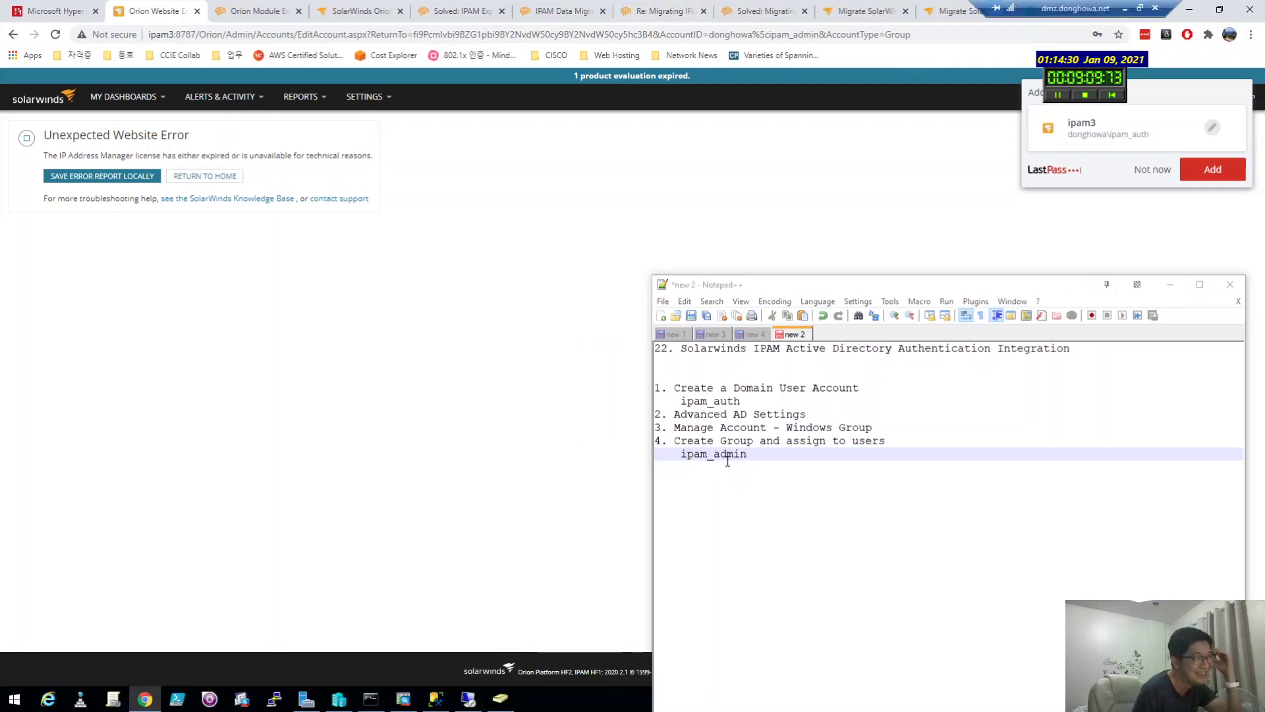
click(738, 482)
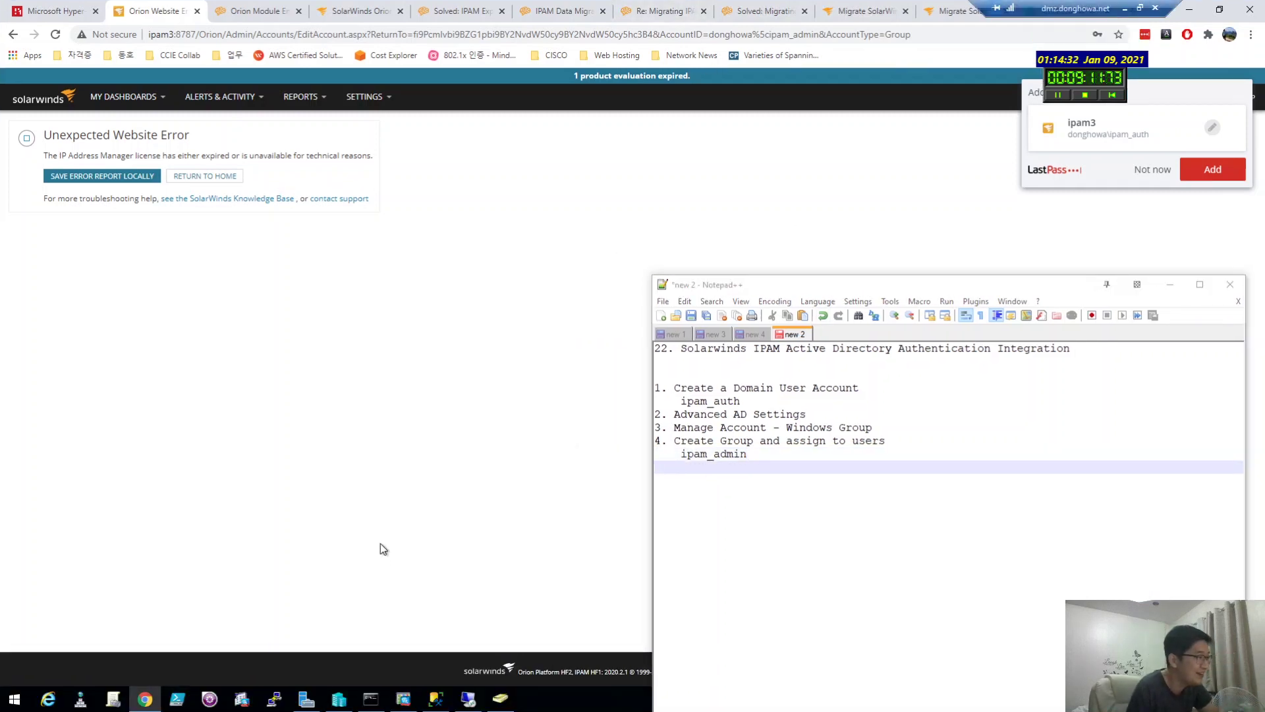
Step: Apply the After Database Port Change checkpoint to IPAM3 and confirm in the Apply Checkpoint dialog
click(339, 701)
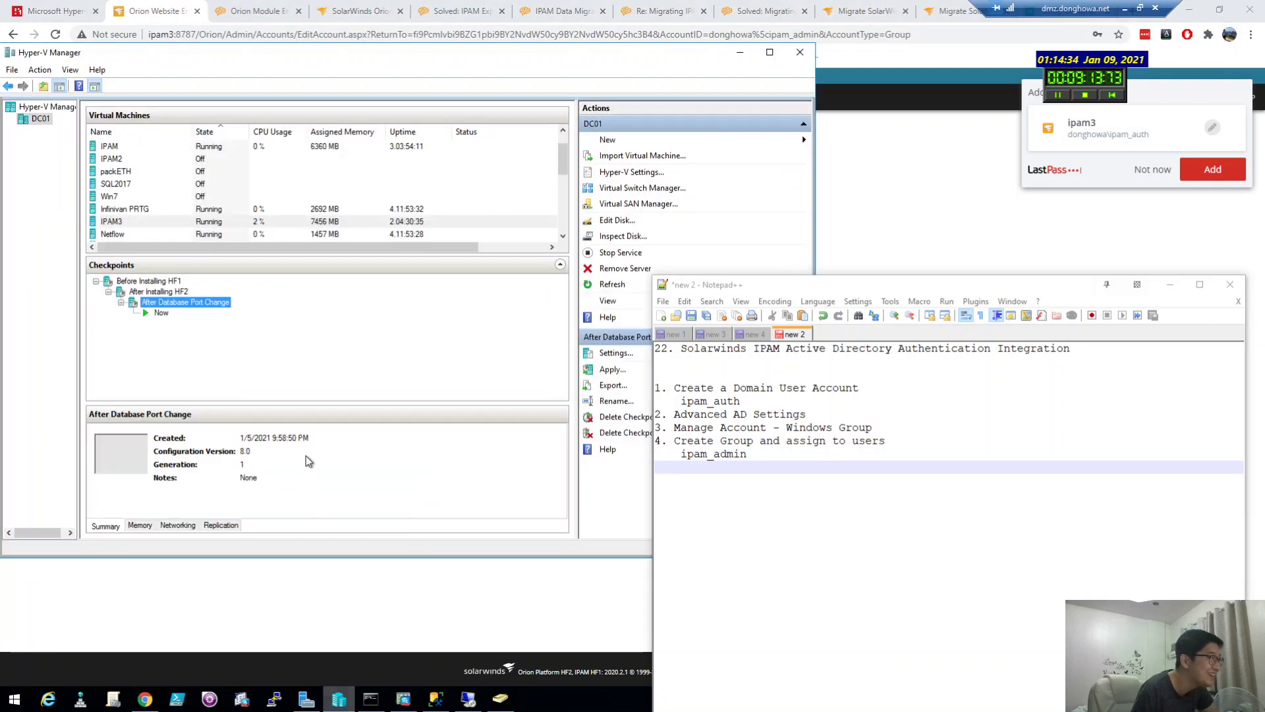
click(158, 292)
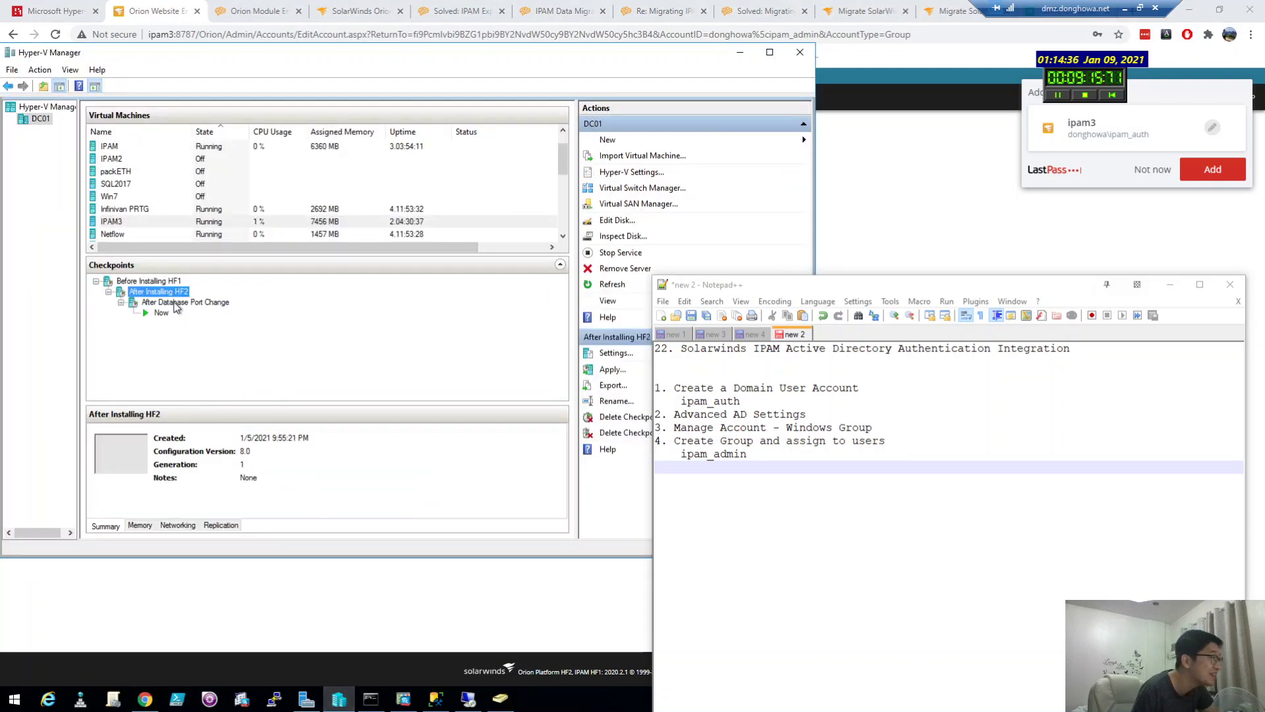
click(184, 302)
click(846, 217)
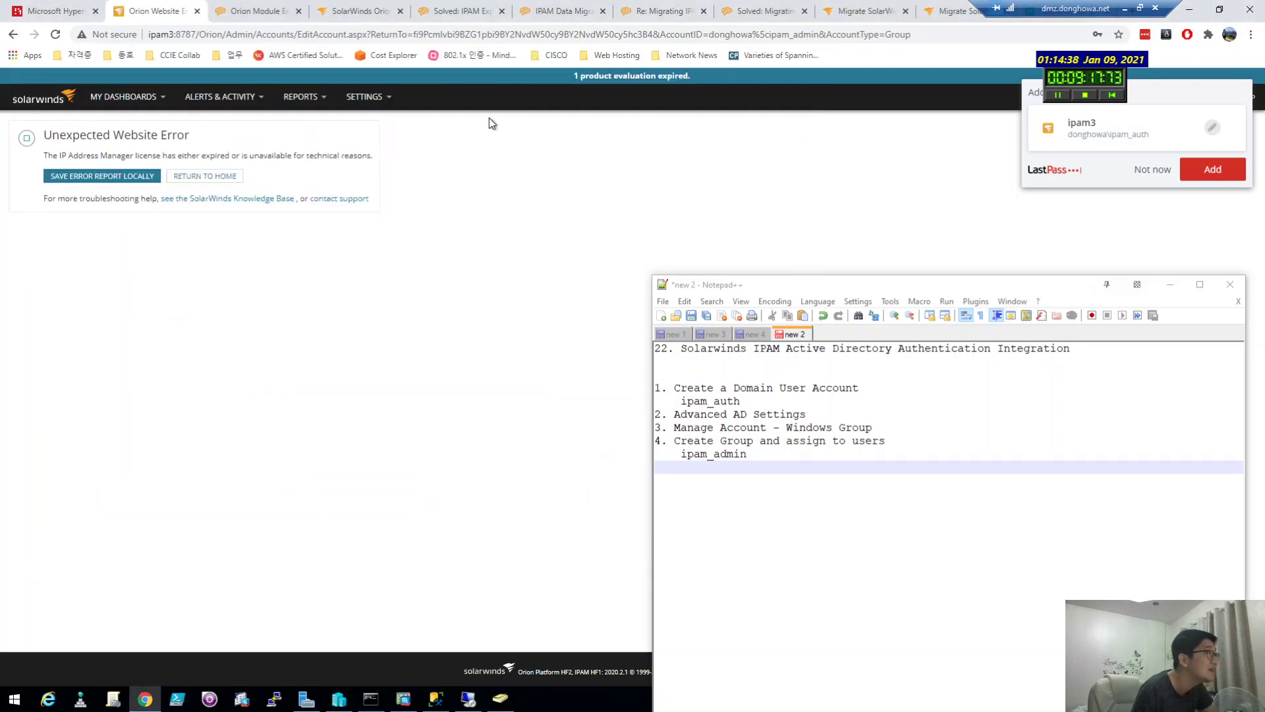
key(alt+Tab)
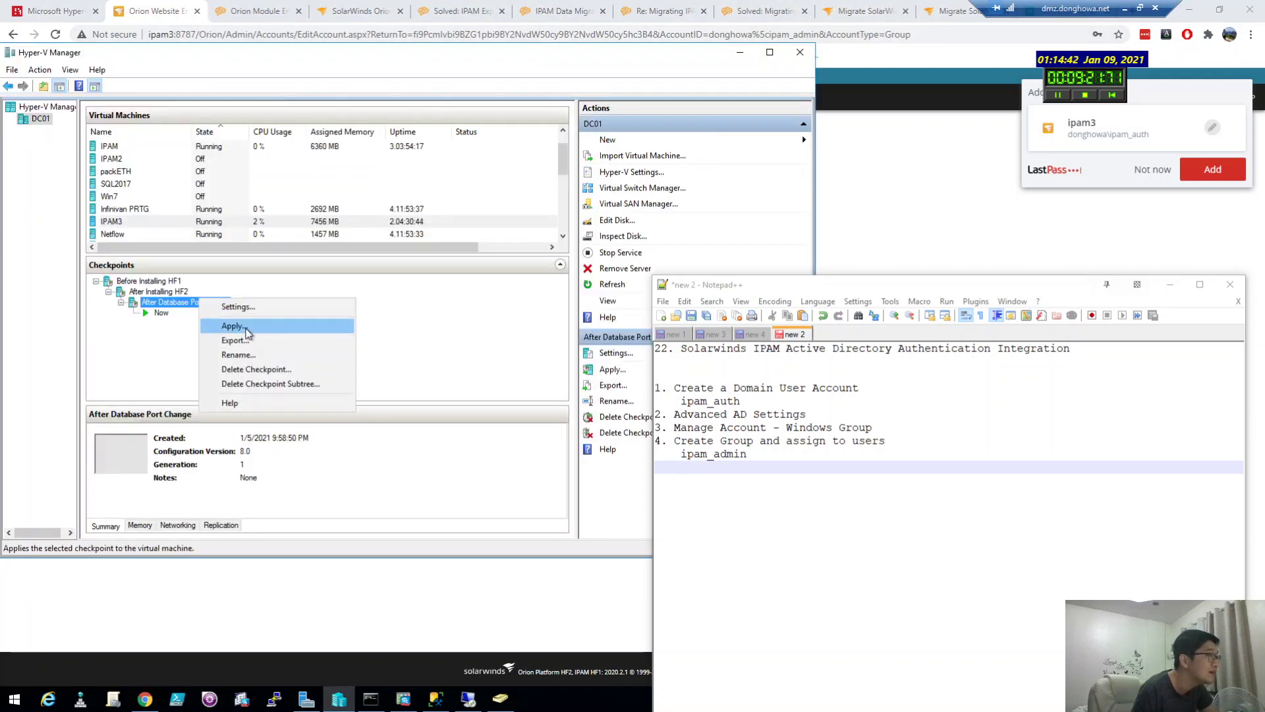
click(246, 330)
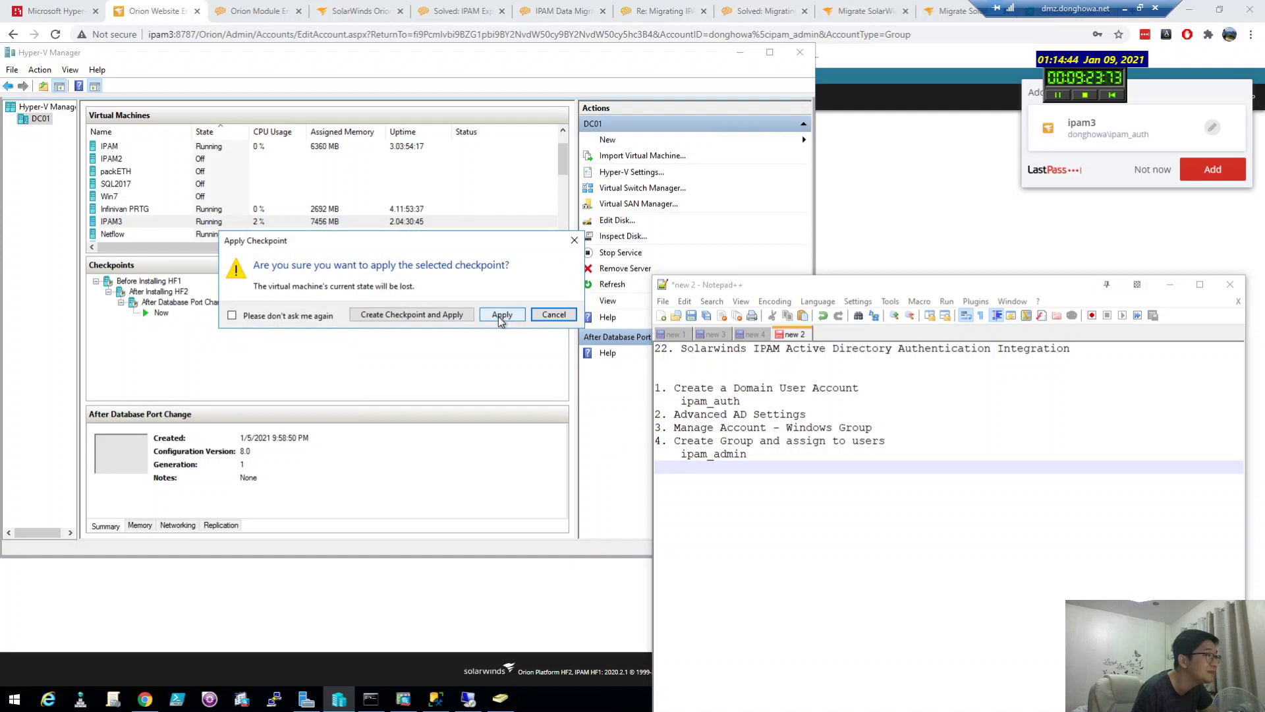
click(502, 315)
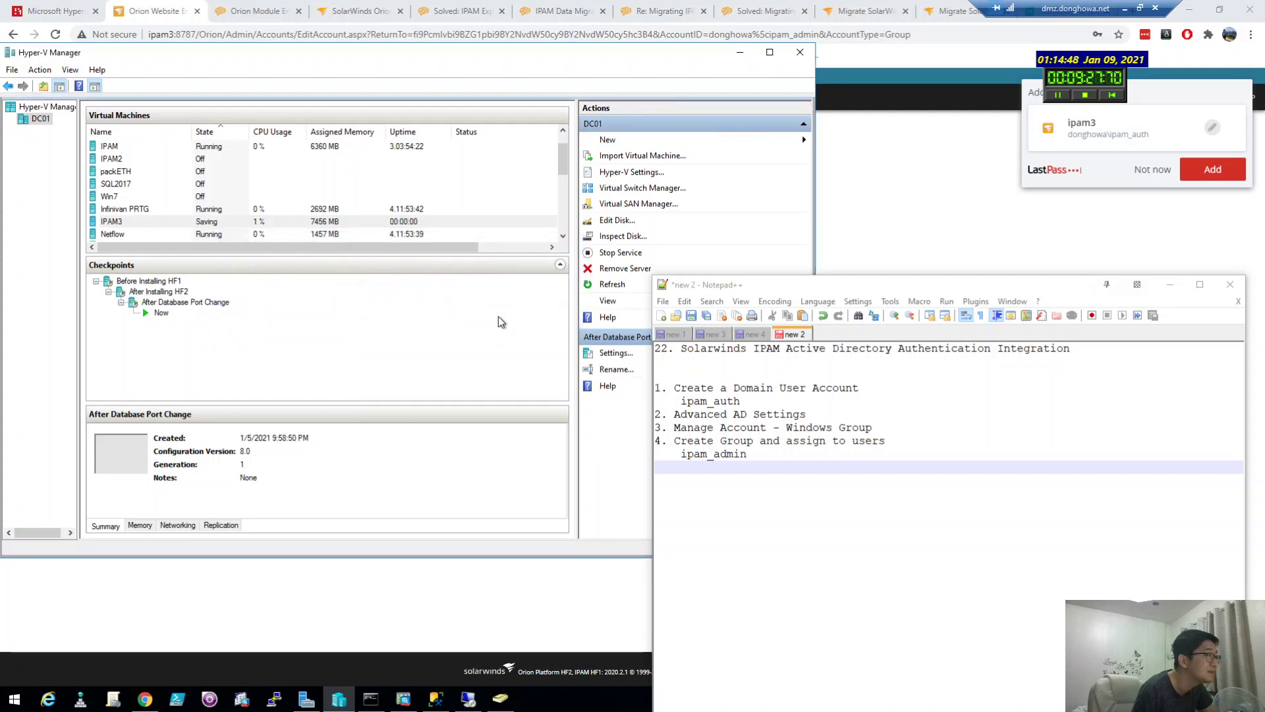
Step: Reposition the notes window and review the ipam_admin group creation step in the notes
drag(712, 284, 798, 218)
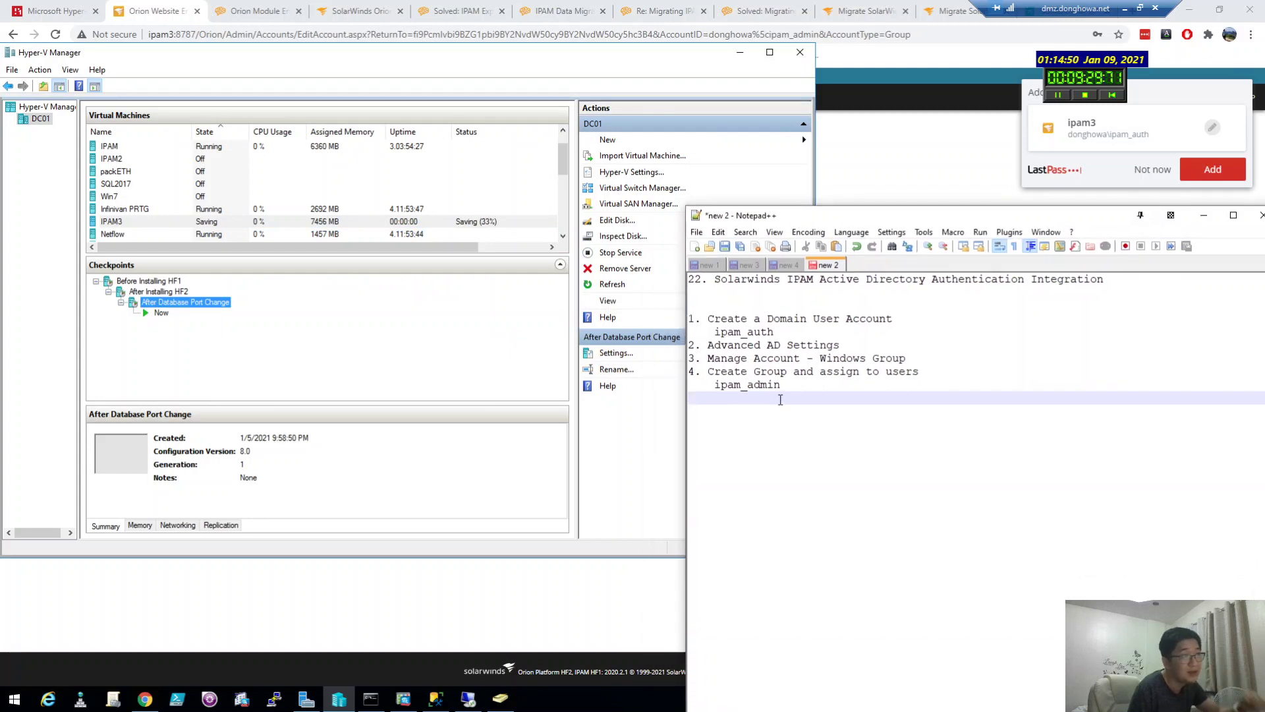
drag(887, 391, 888, 358)
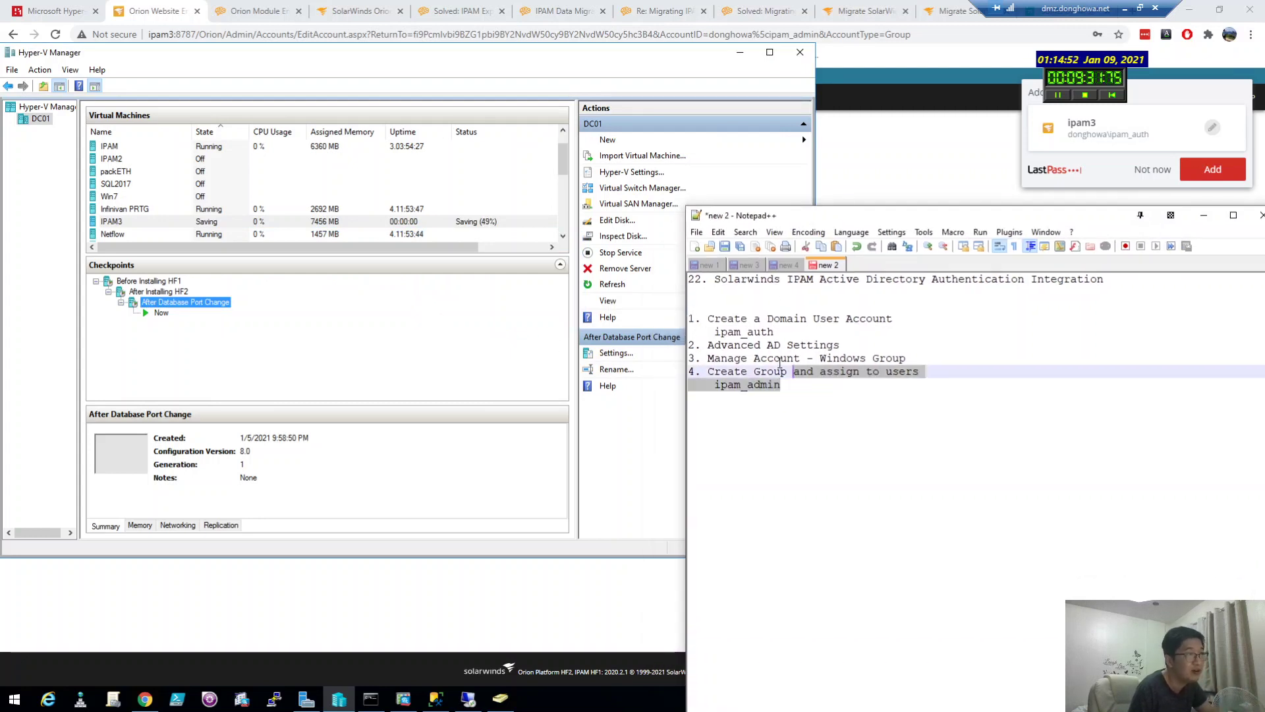
click(885, 395)
double_click(752, 385)
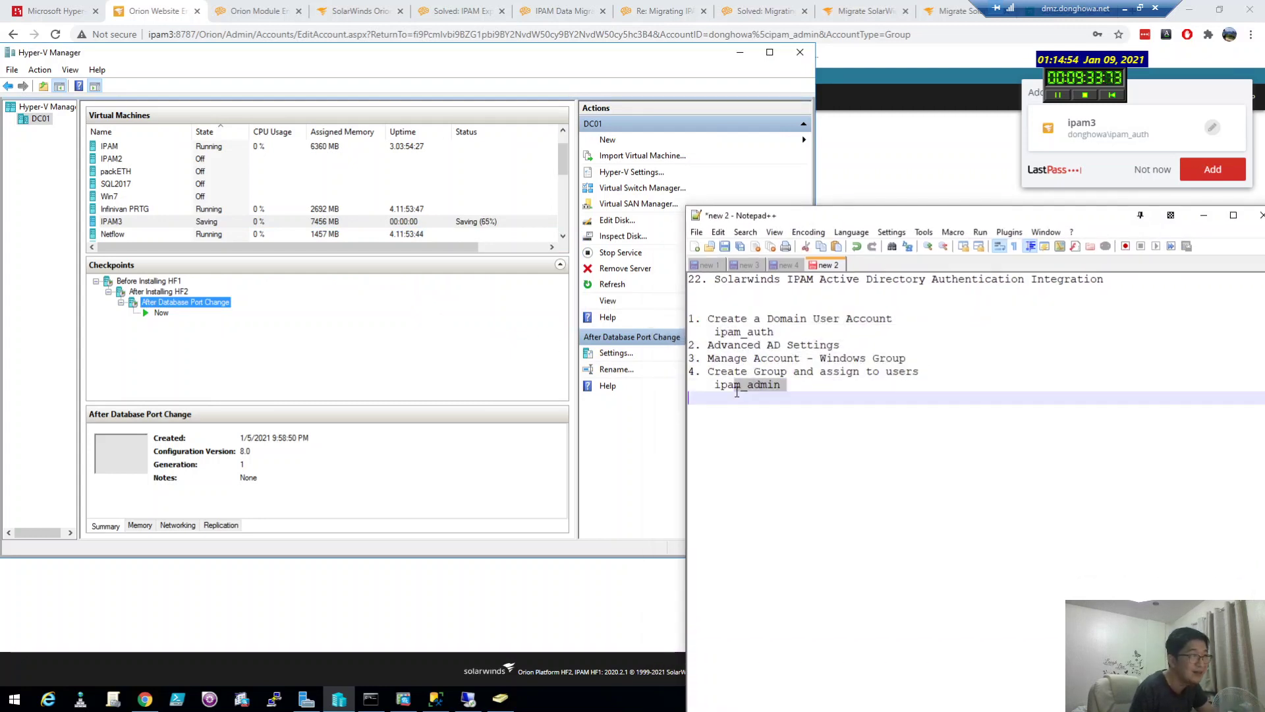
click(737, 399)
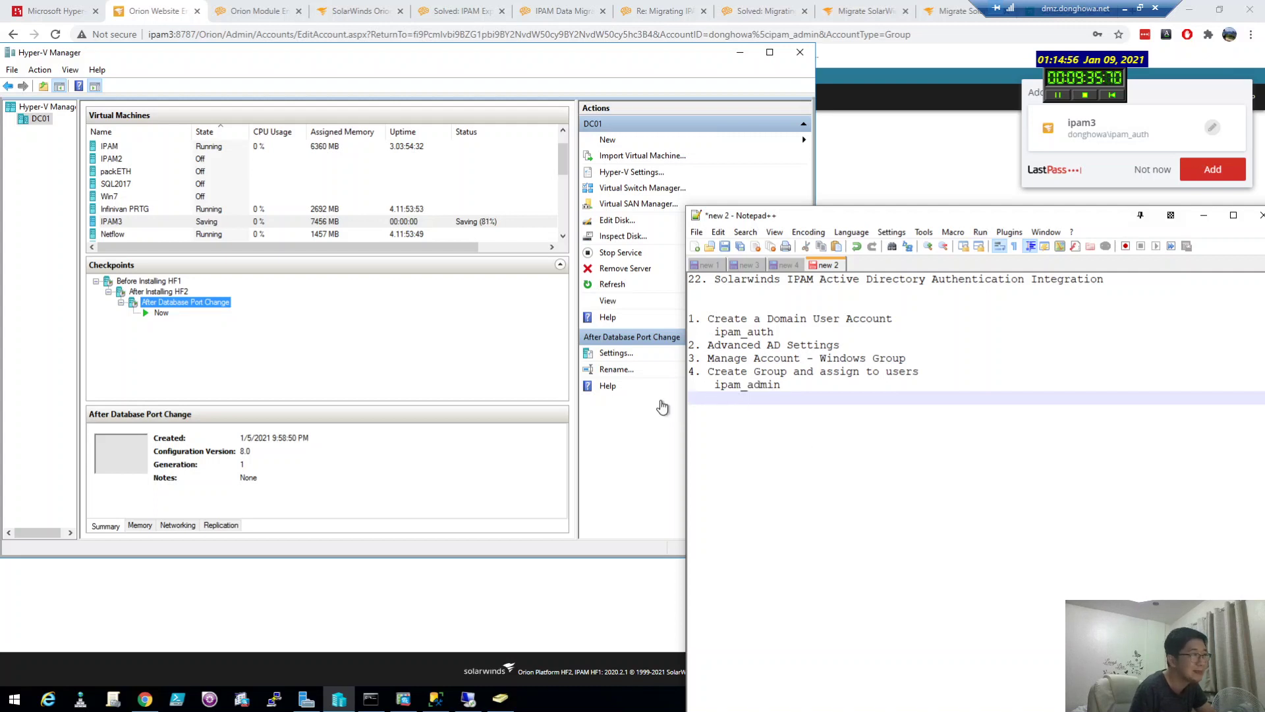
click(452, 358)
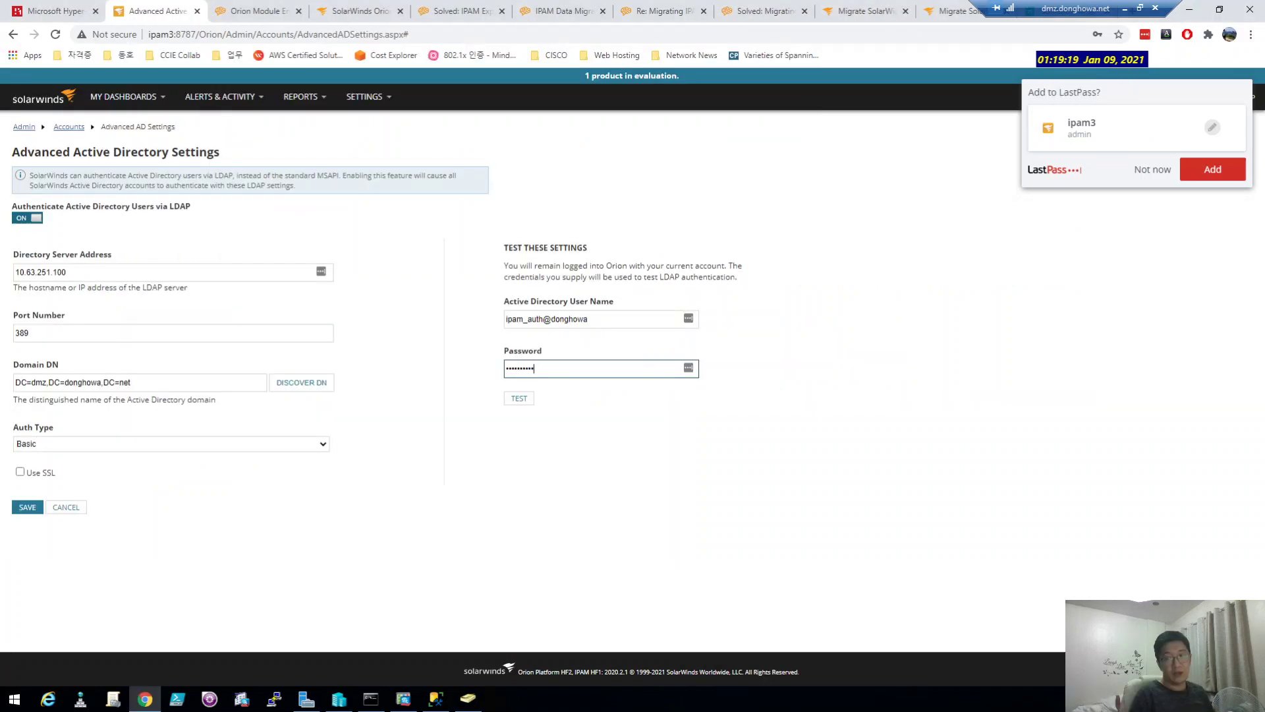
Step: Test the ipam_auth@donghowa LDAP credentials successfully and save the Active Directory settings
click(519, 398)
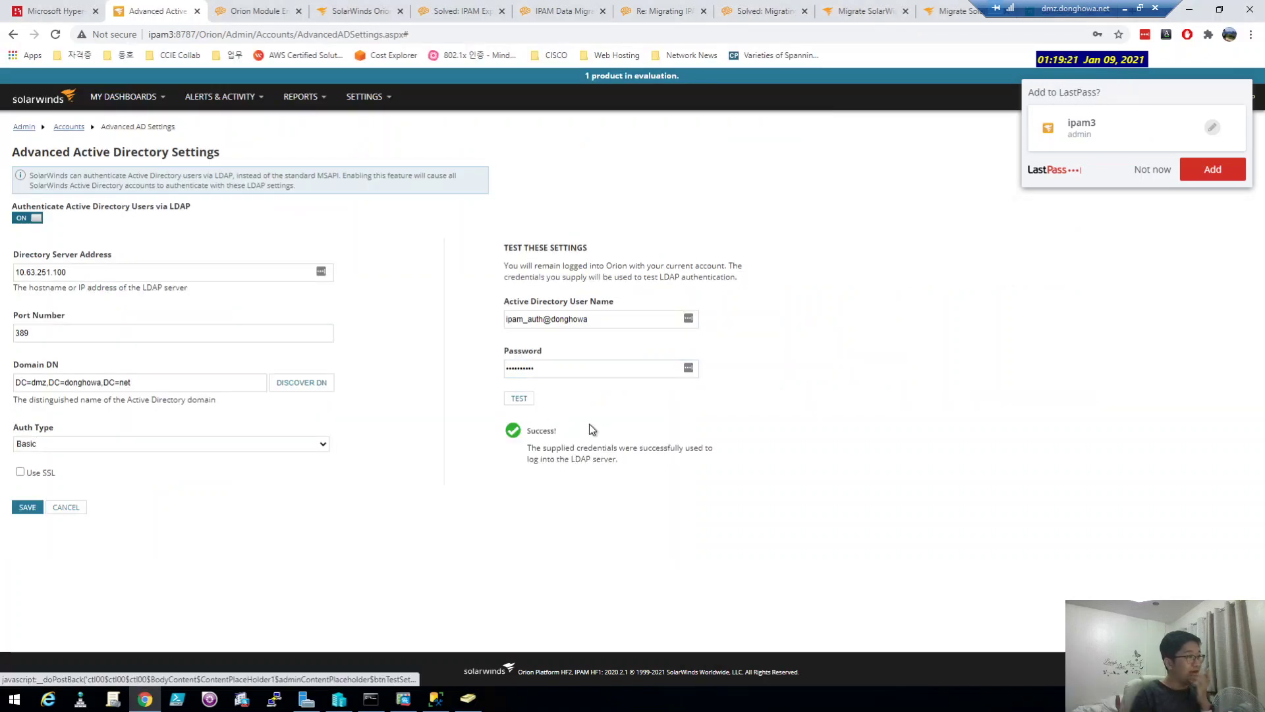
click(26, 509)
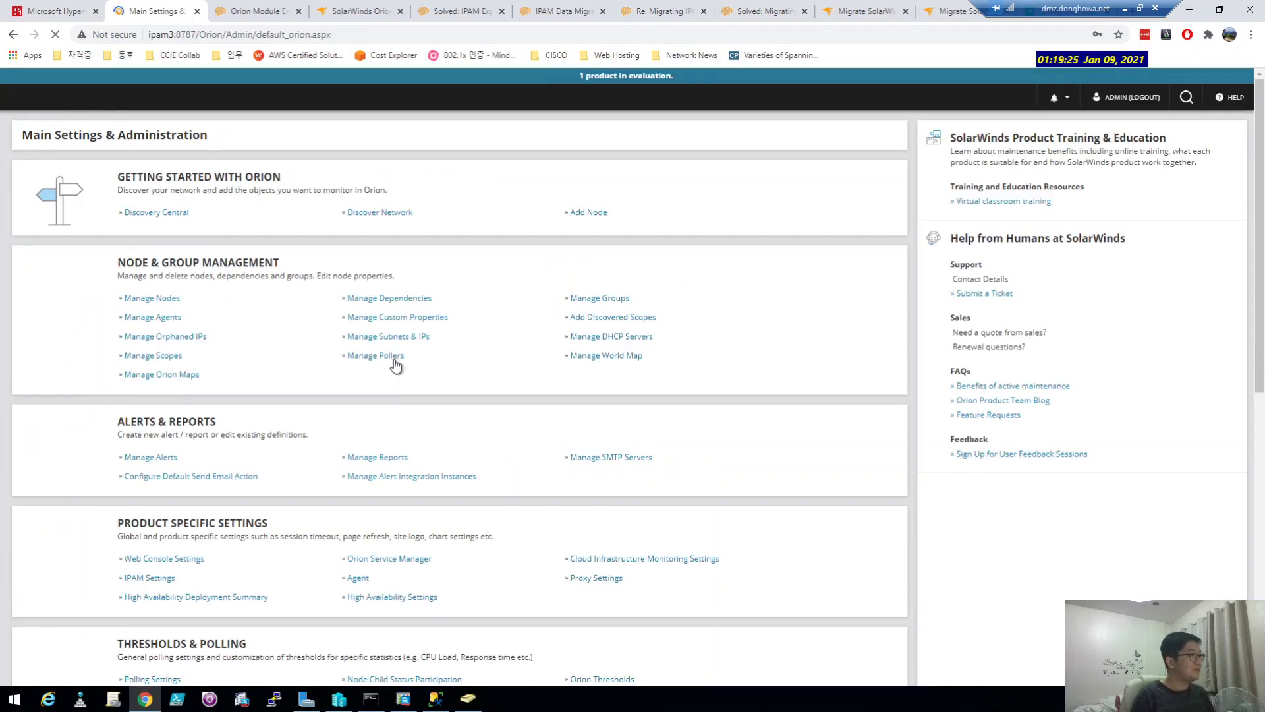
scroll(396, 361, down, 3)
scroll(395, 361, down, 3)
scroll(397, 360, down, 2)
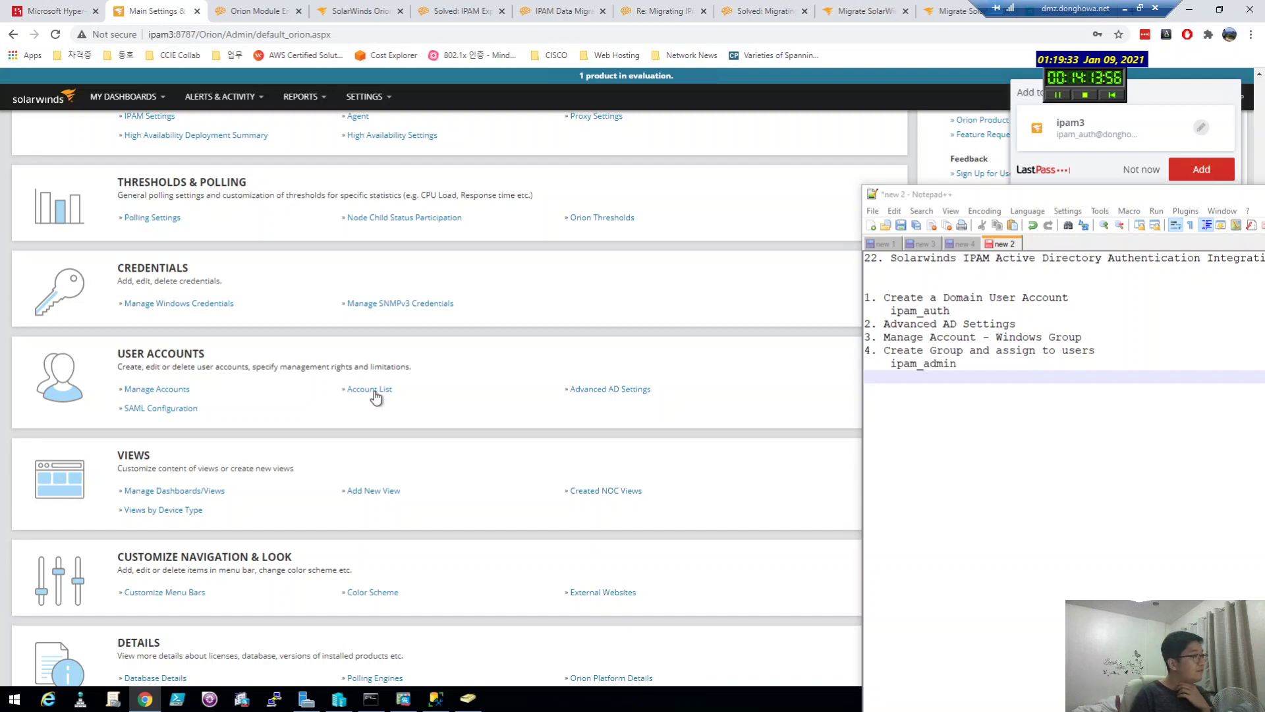
Step: Go to Manage Accounts, check the Windows Groups tab and return to Individual Accounts
click(150, 390)
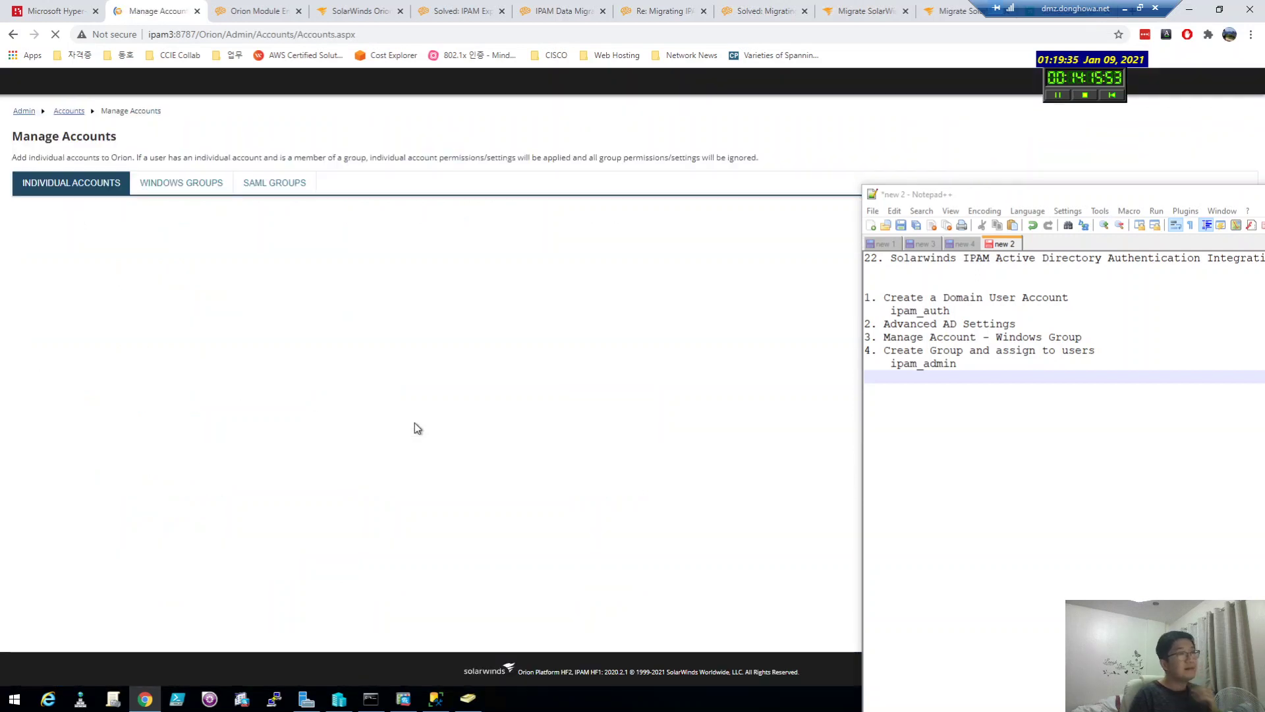
click(180, 197)
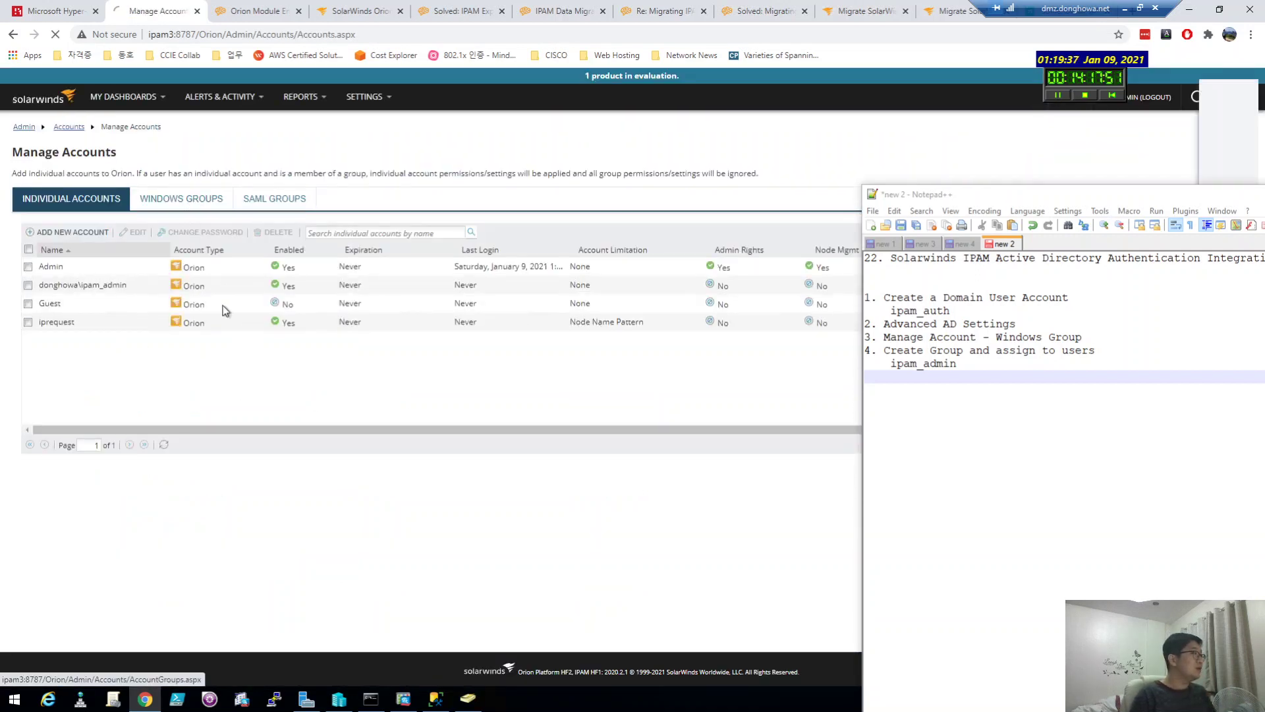
click(111, 209)
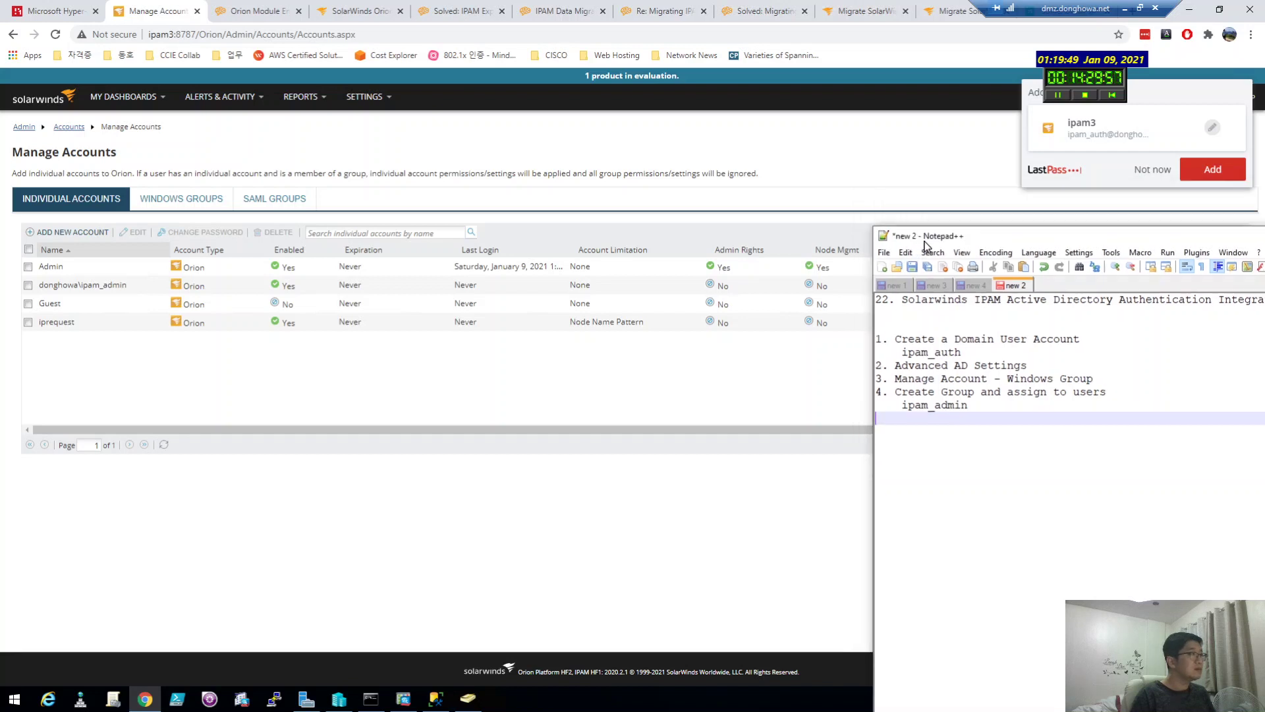
drag(915, 197, 925, 355)
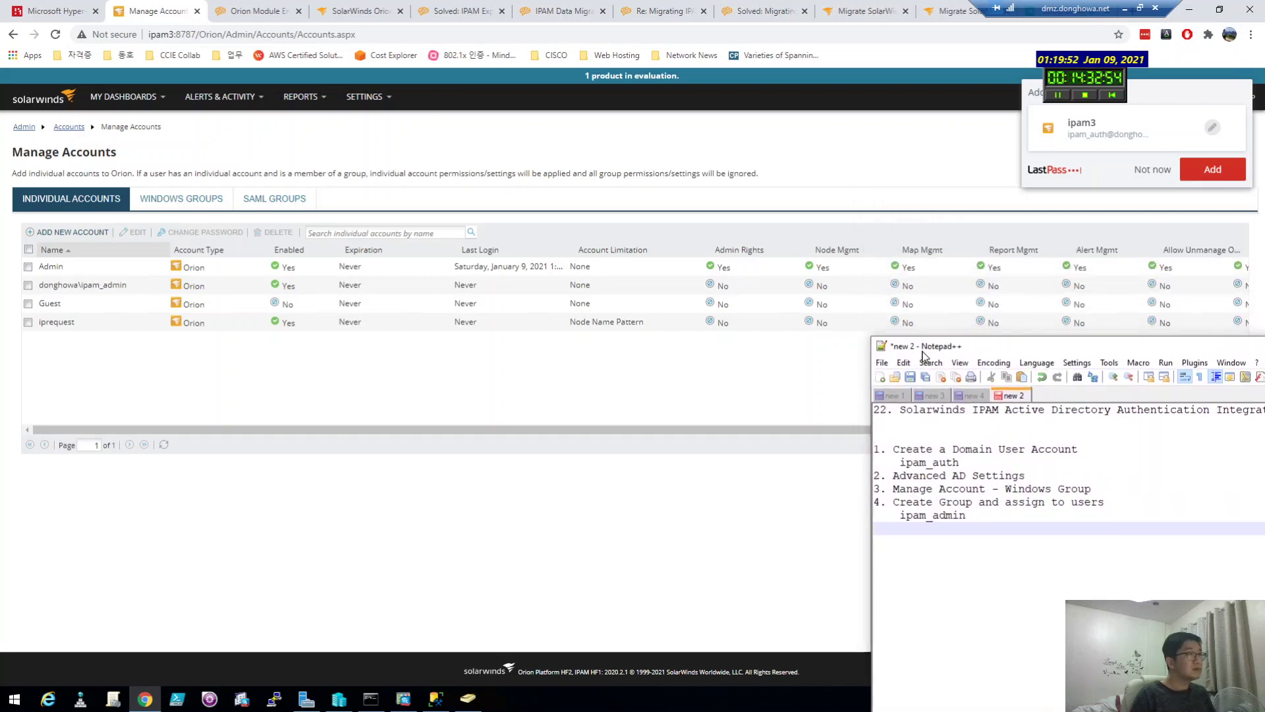
Step: Select donghowa\ipam_admin, start deleting it, then cancel the deletion
click(29, 286)
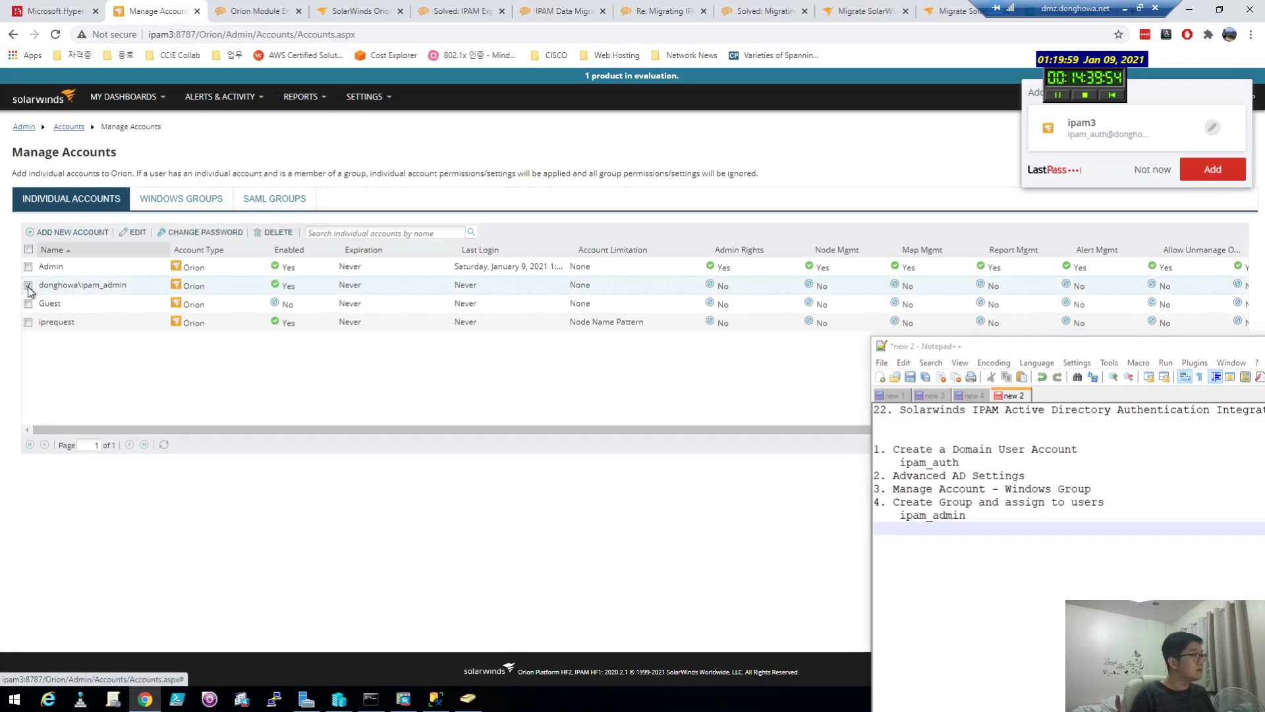
click(29, 286)
click(29, 285)
click(277, 232)
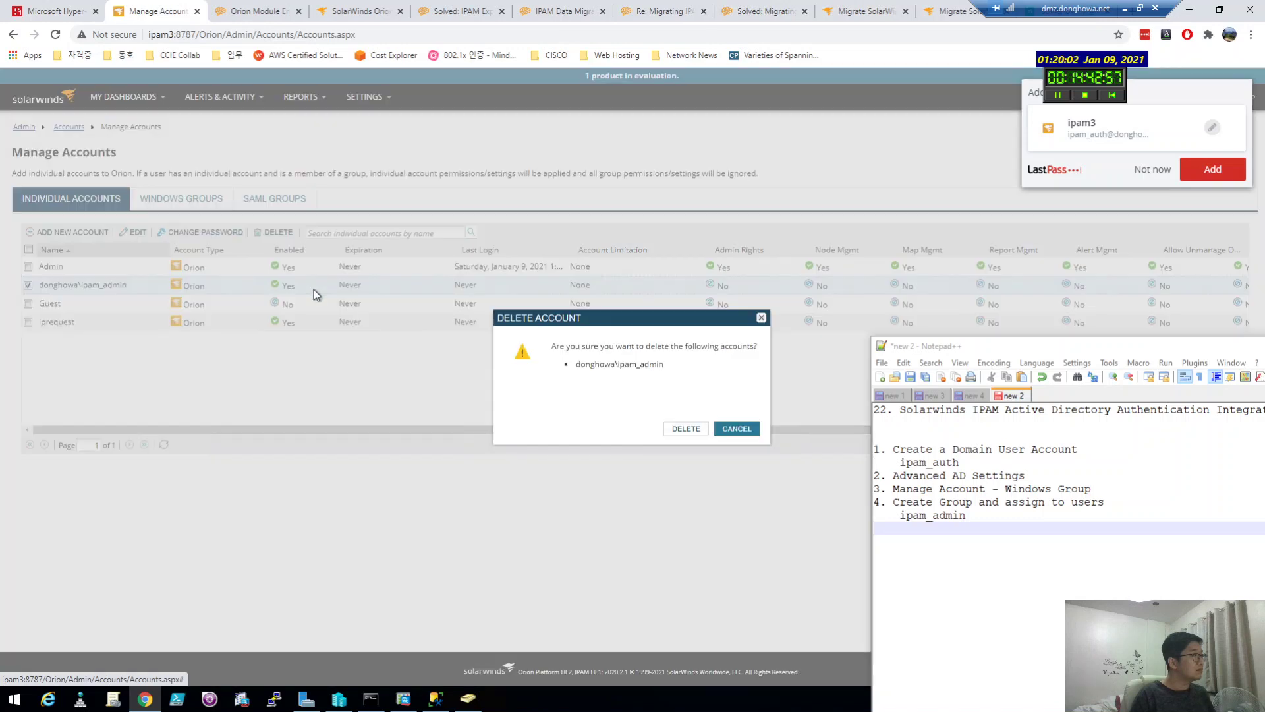
click(737, 428)
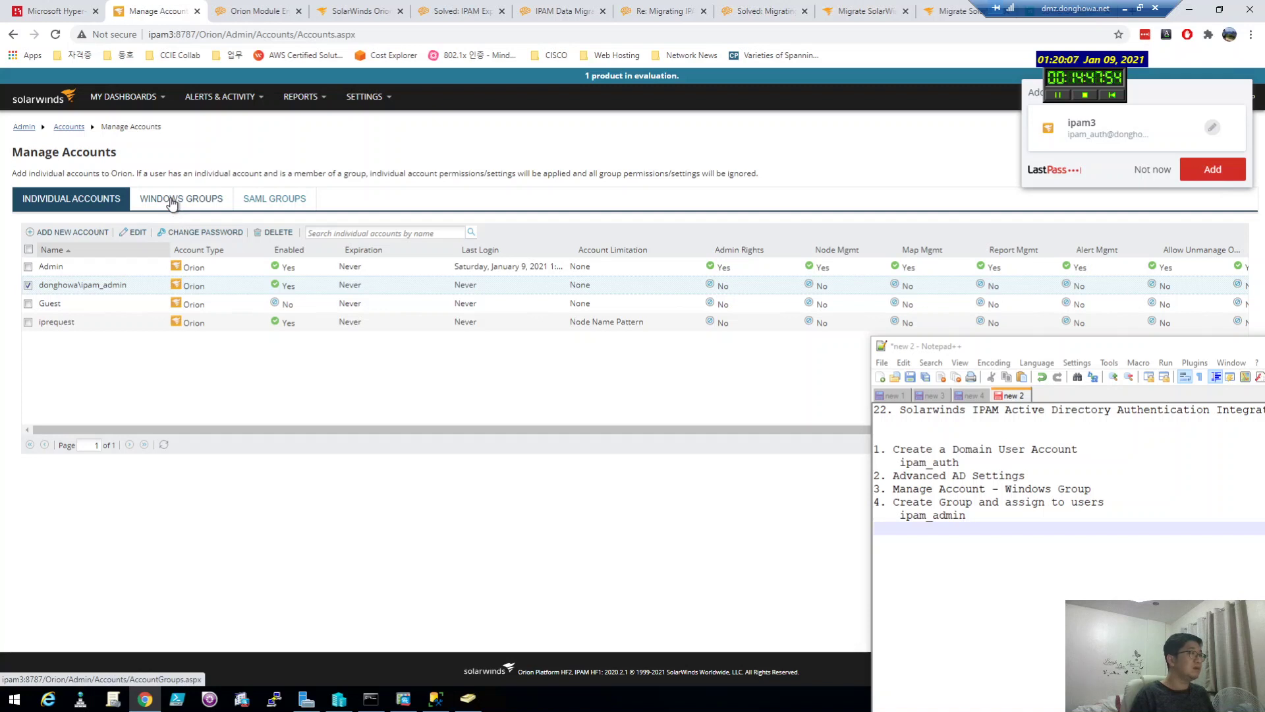
click(469, 698)
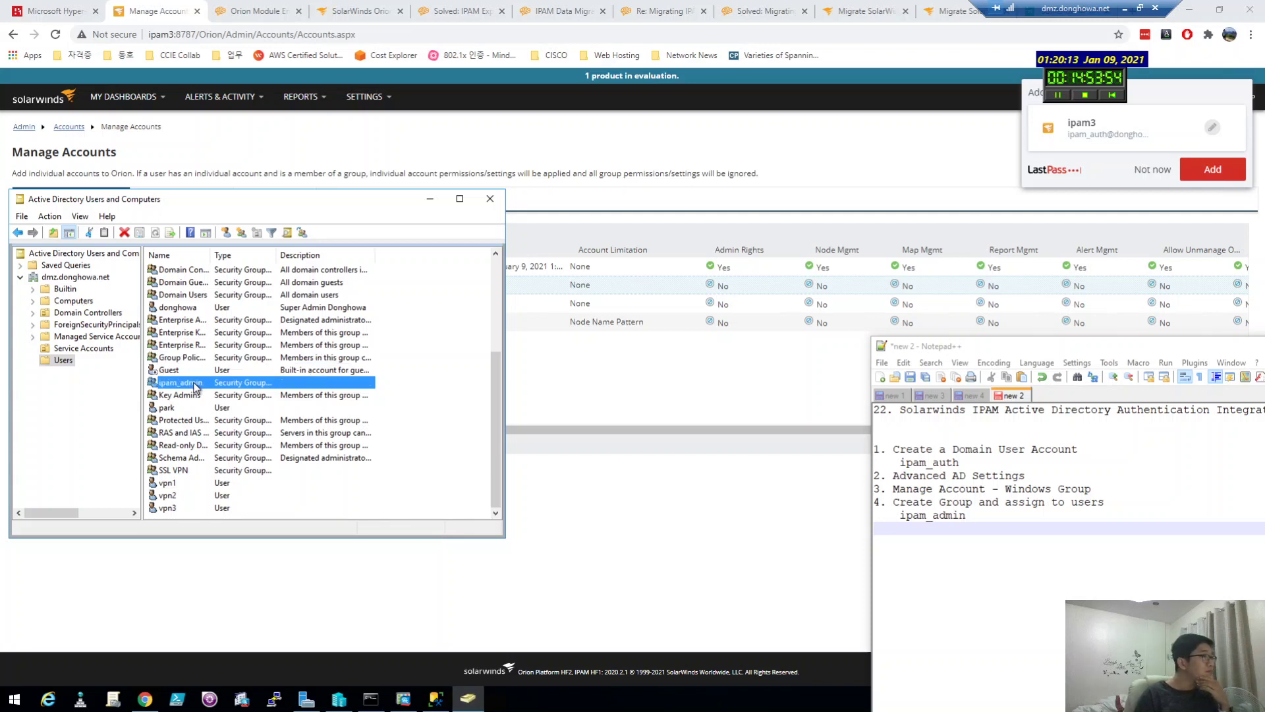
Step: Return to Orion's accounts page and view the Windows Groups tab, which lists no group accounts
click(572, 375)
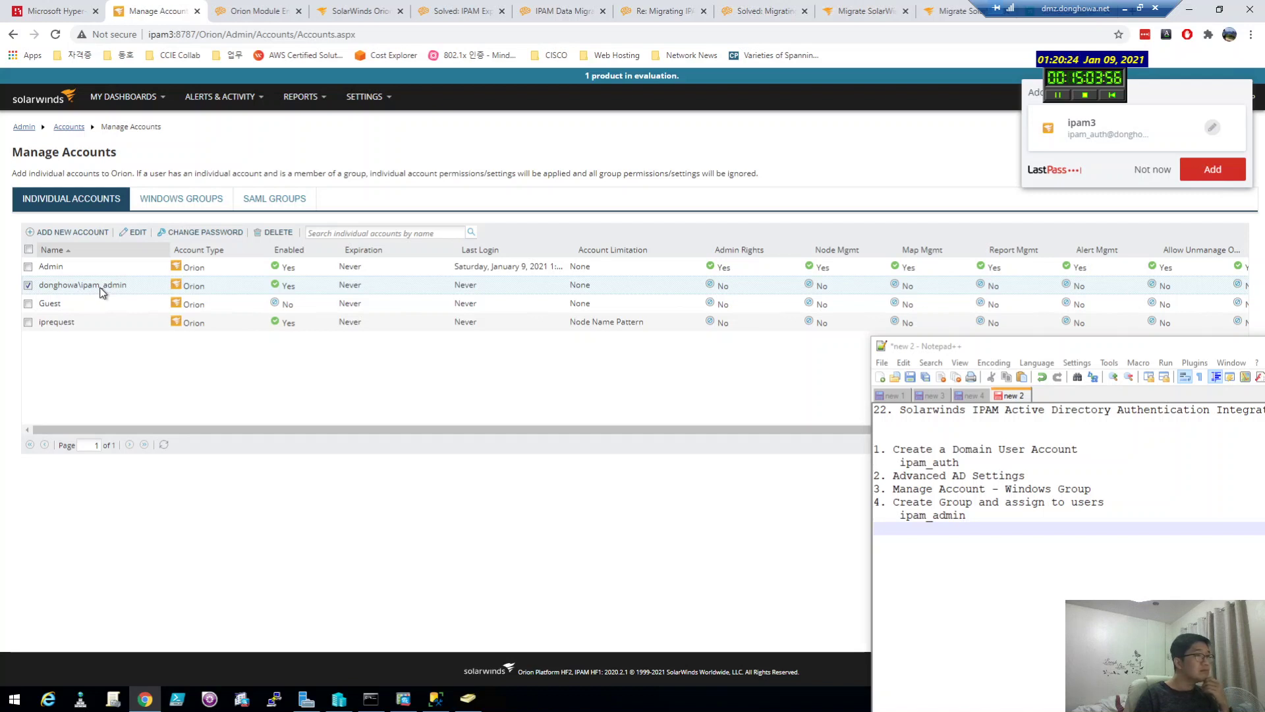
click(168, 198)
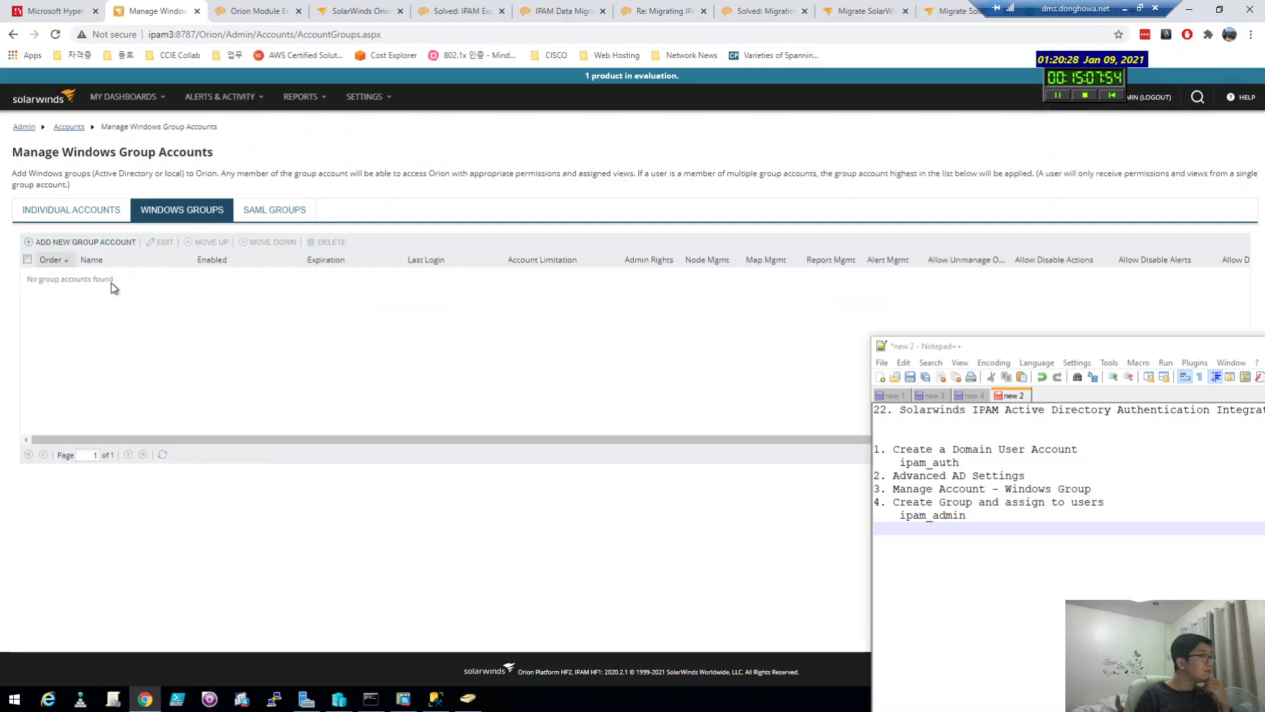
Step: Switch to Individual Accounts and tick the donghowa\ipam_admin account
click(71, 210)
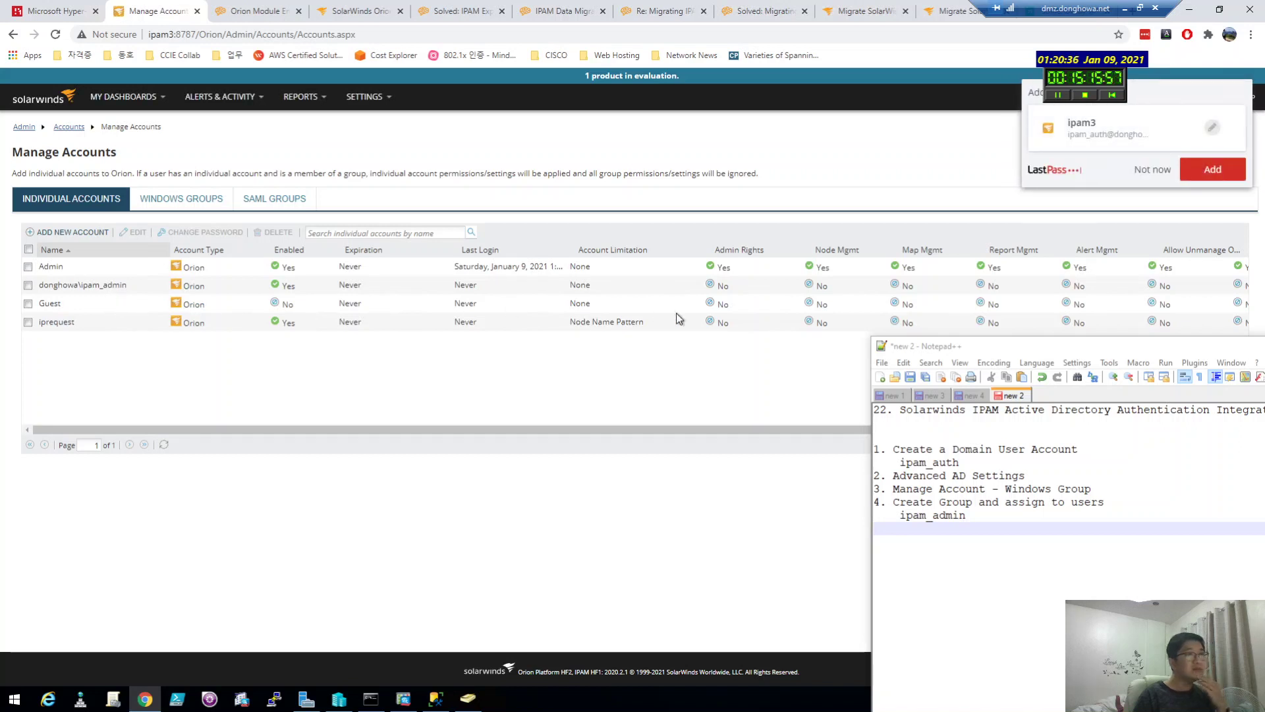
click(73, 287)
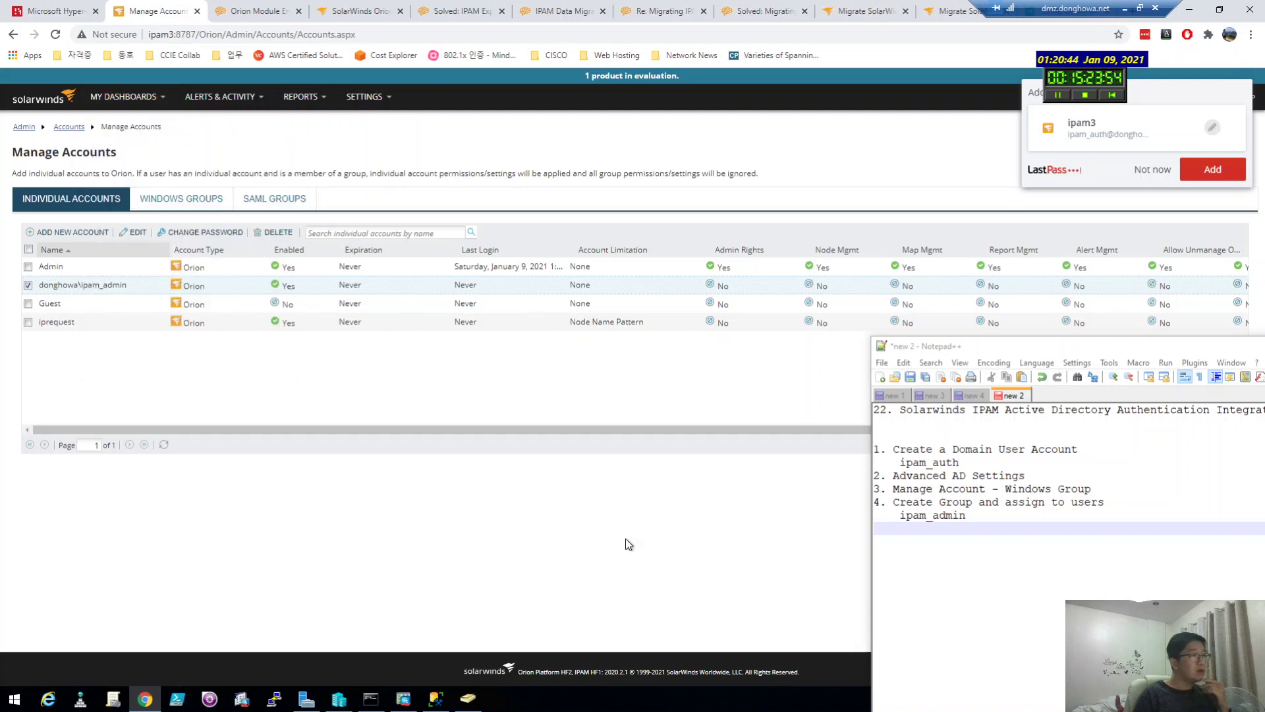
mouse_move(307, 701)
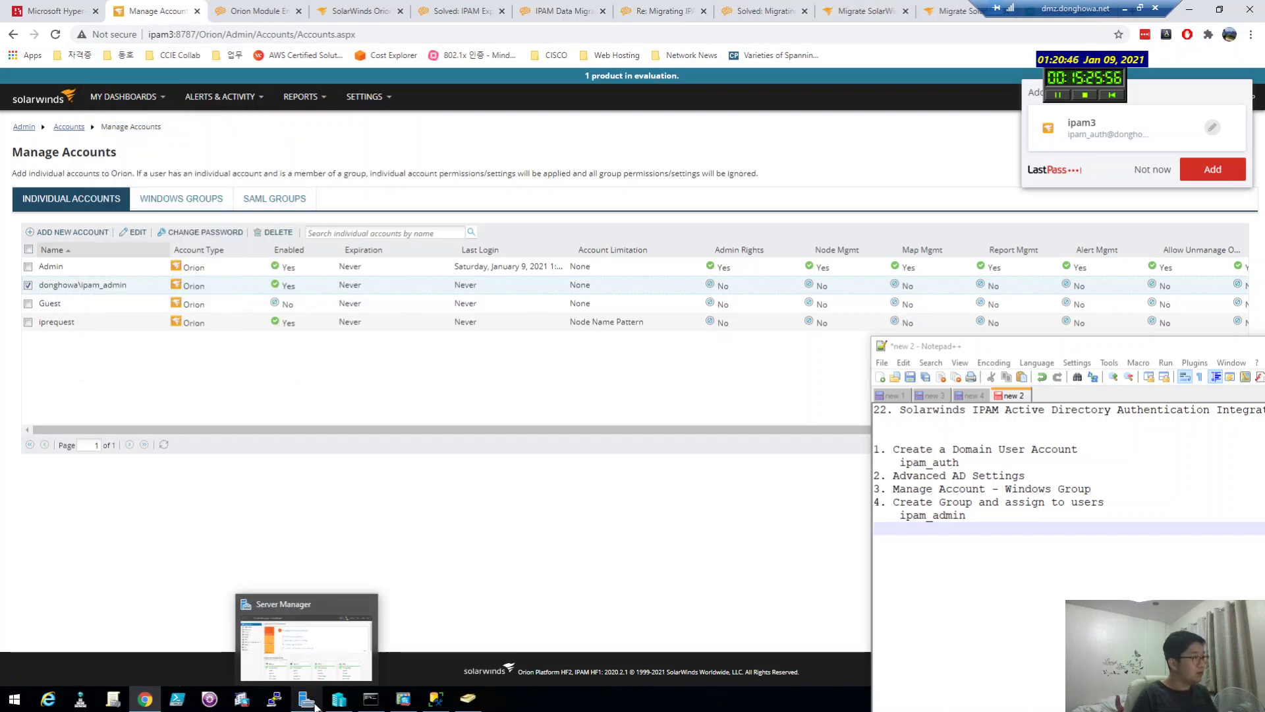
Step: Apply the After Database Port Change checkpoint to IPAM3 from its context menu and confirm
click(326, 704)
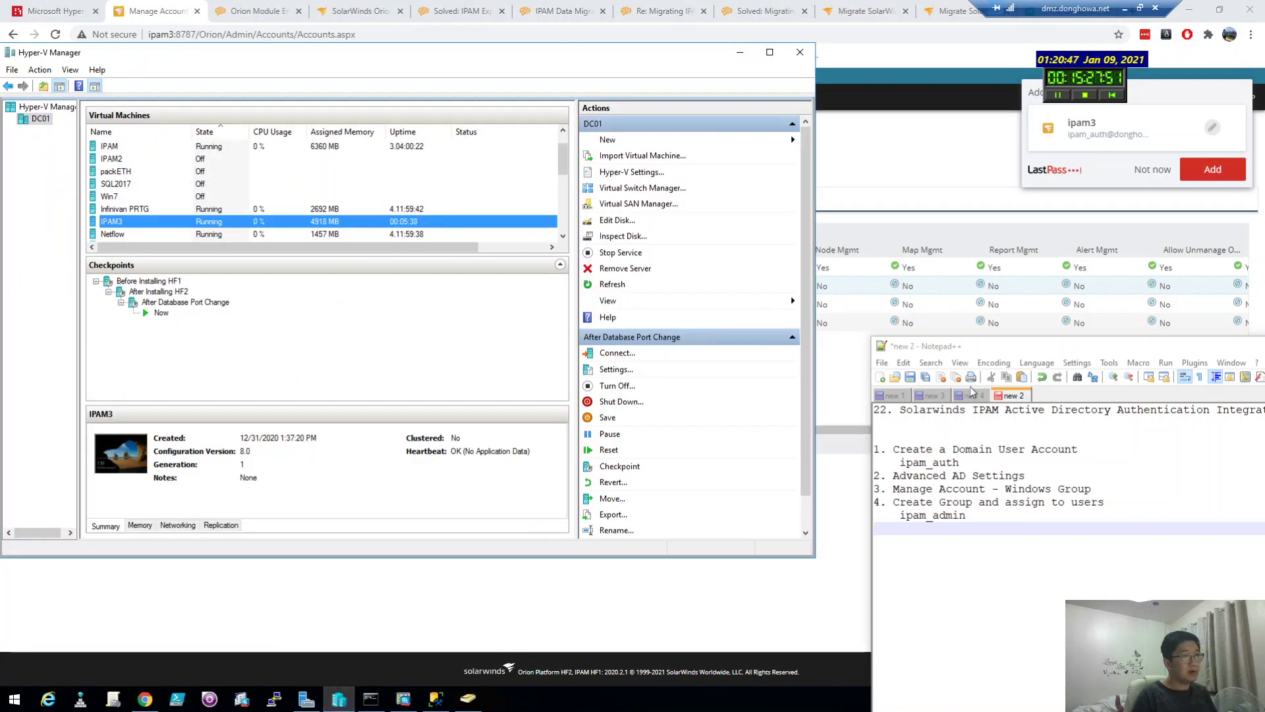
drag(962, 348, 871, 269)
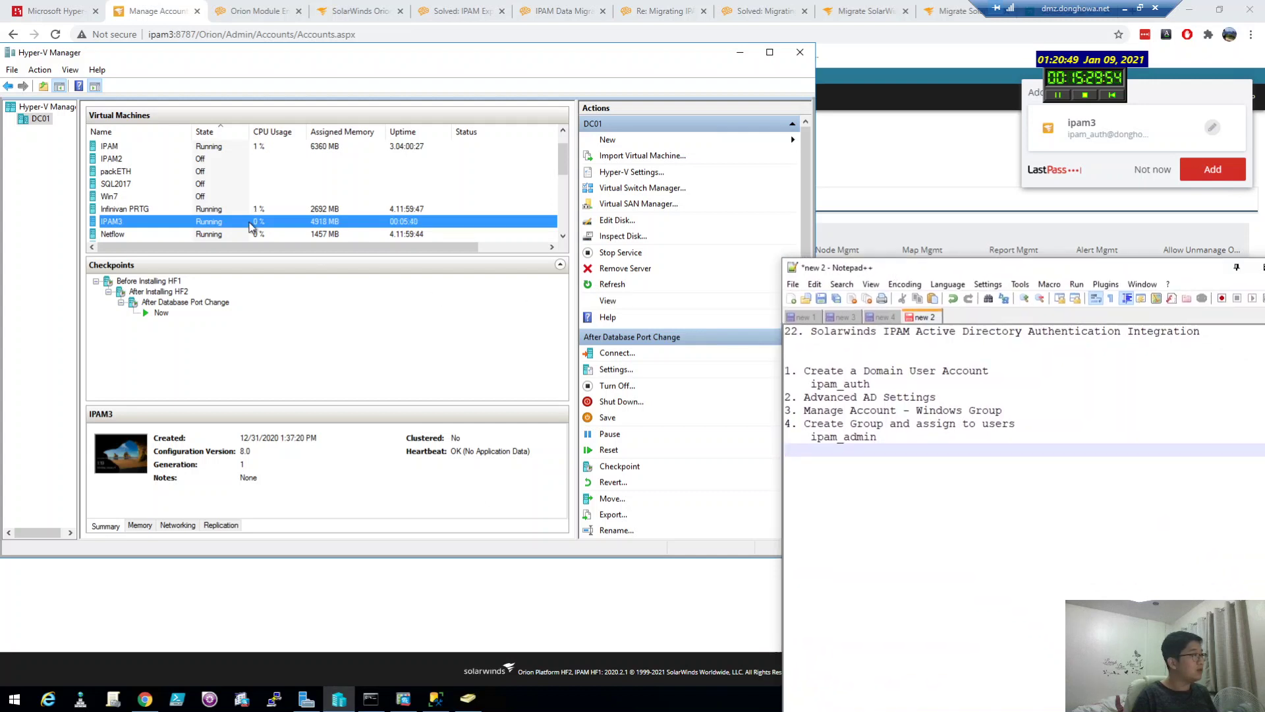
click(183, 302)
right_click(182, 301)
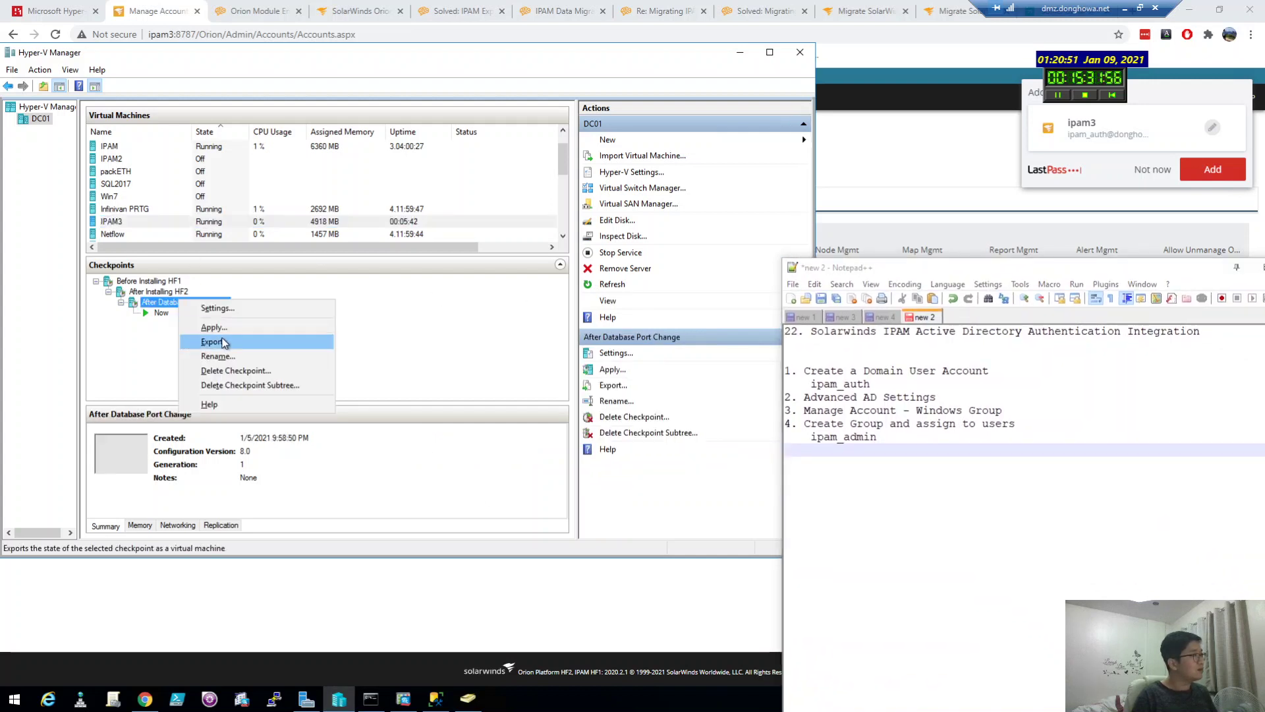
click(237, 334)
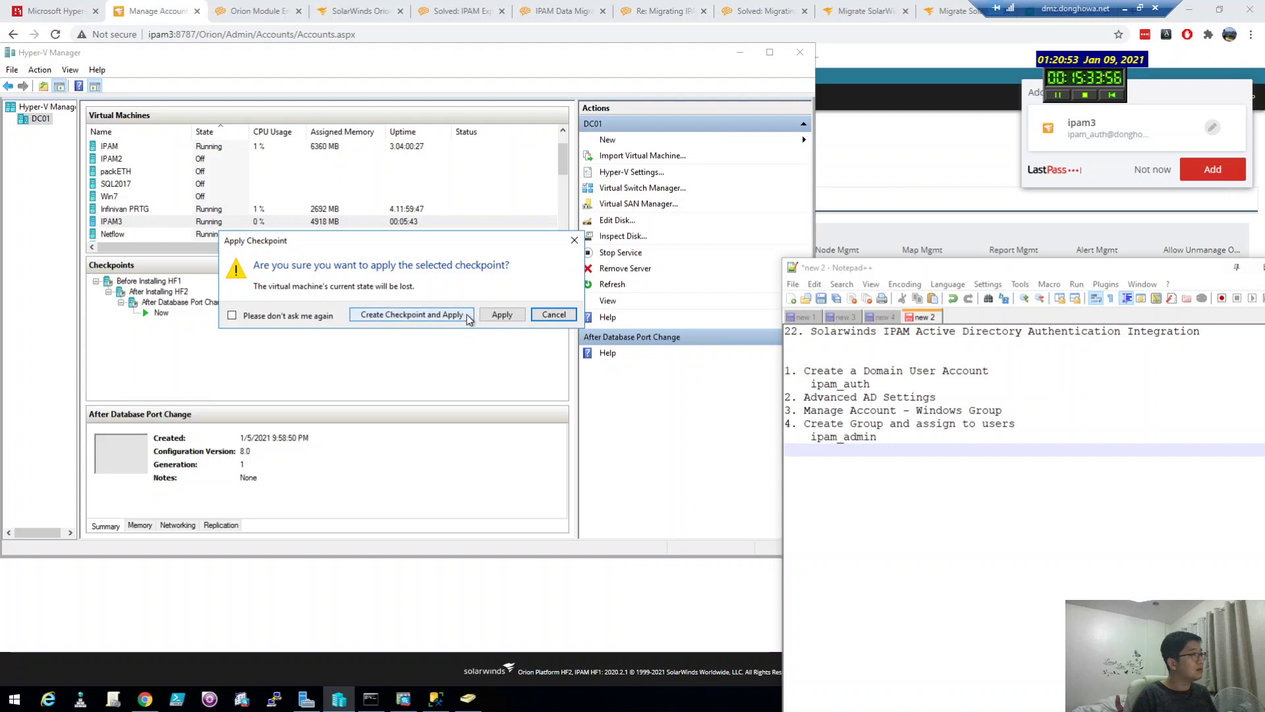
click(501, 314)
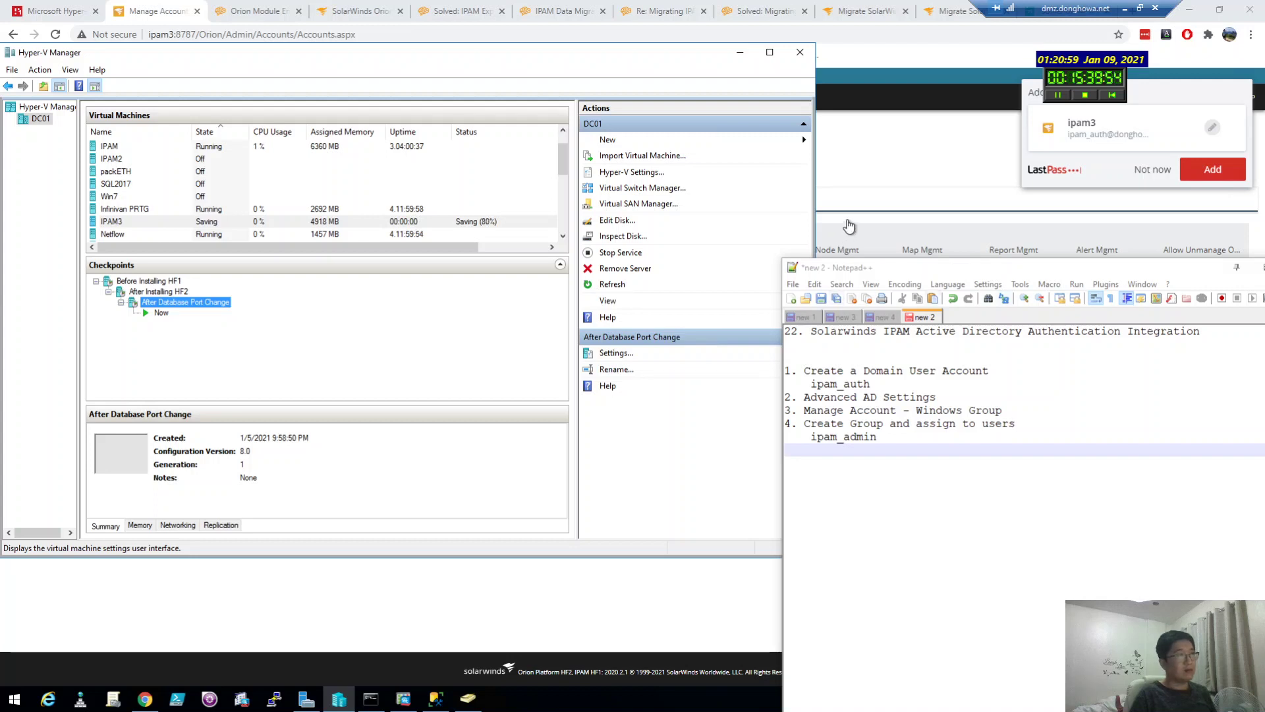
click(872, 279)
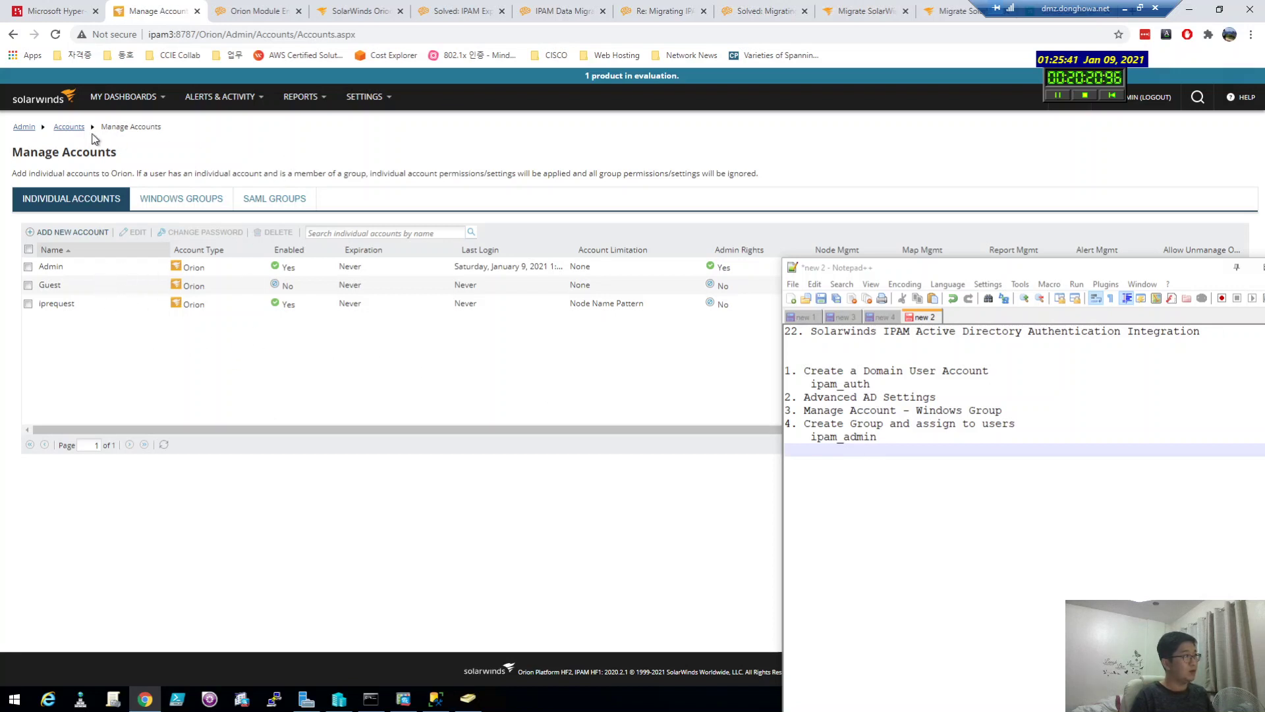
Step: Reload Orion, go to the main Admin settings page and open Advanced AD Settings
key(F5)
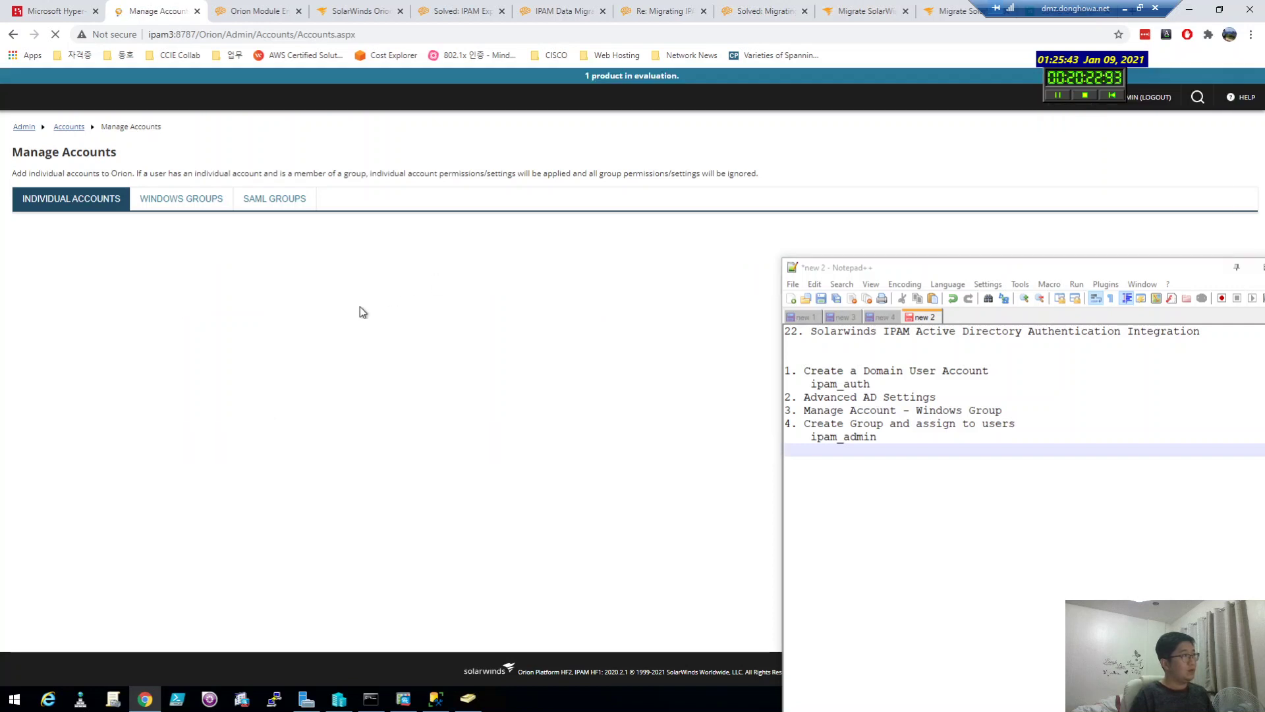
click(24, 127)
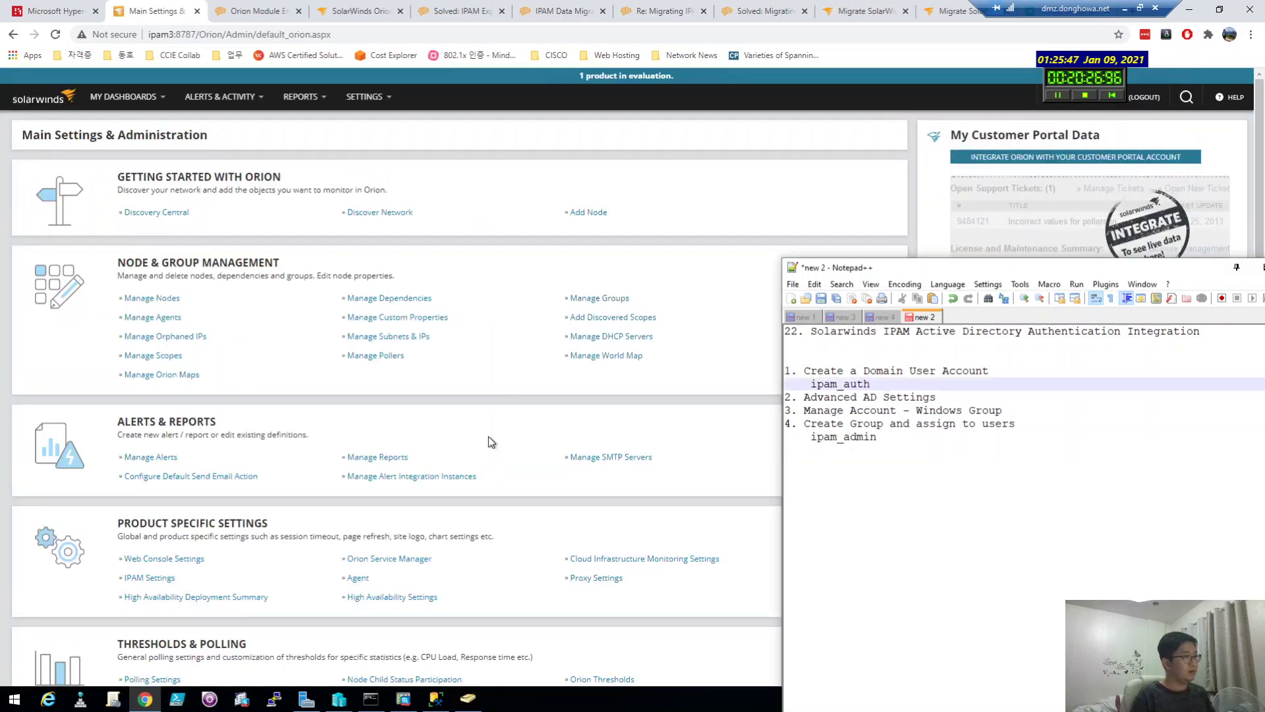
scroll(508, 446, down, 4)
scroll(507, 446, down, 2)
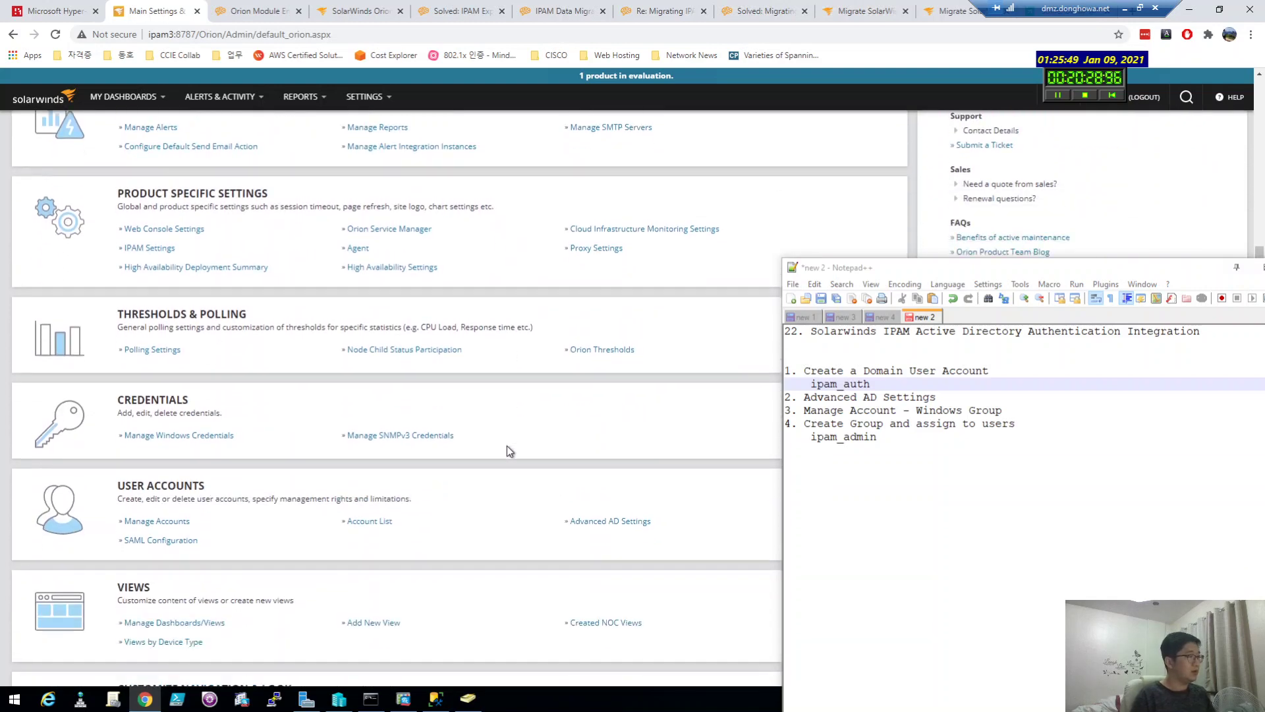
scroll(505, 421, down, 2)
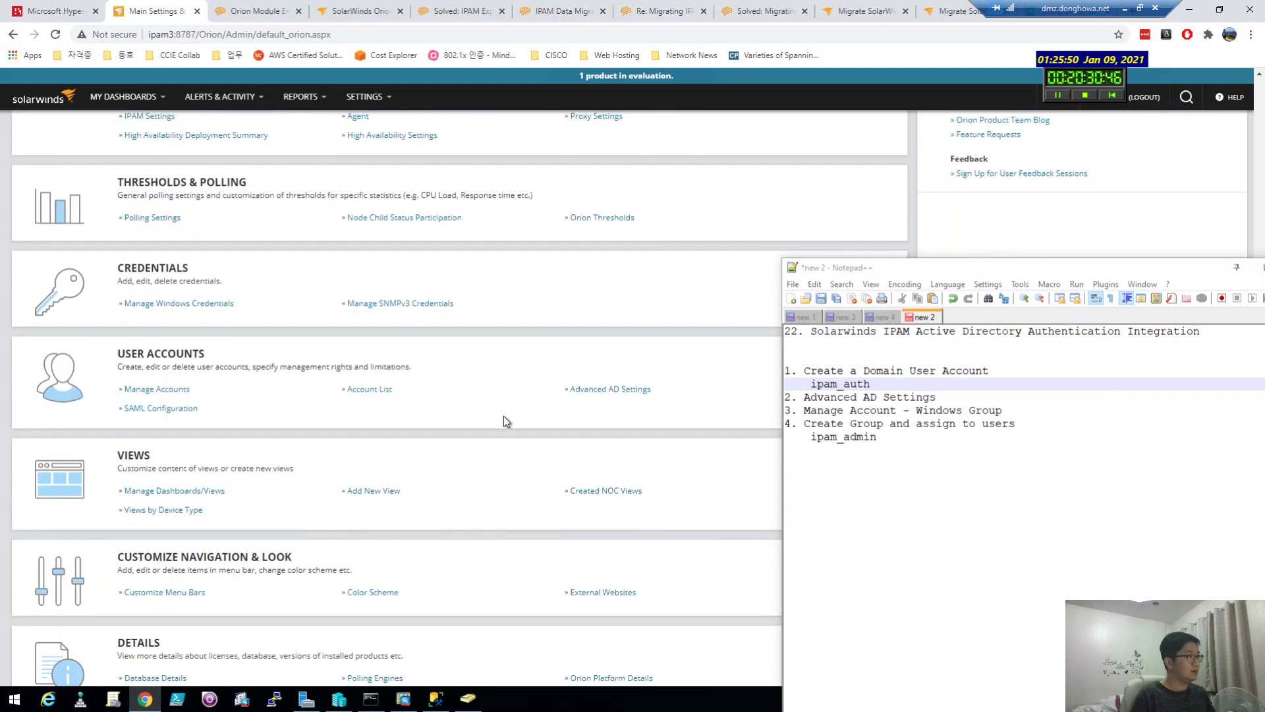
click(591, 393)
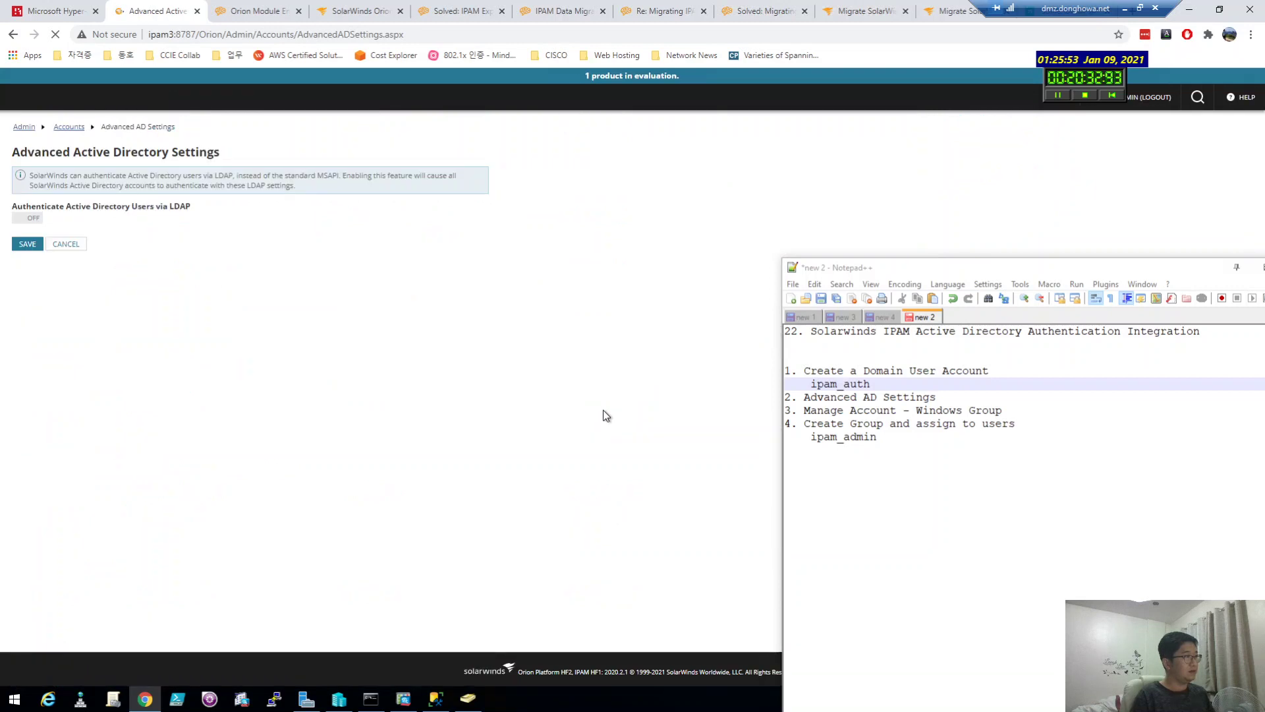
Step: Enable LDAP authentication, enter server 10.63.251.100, discover DN DC=dmz,DC=donghowa,DC=net and enter test credentials
click(27, 218)
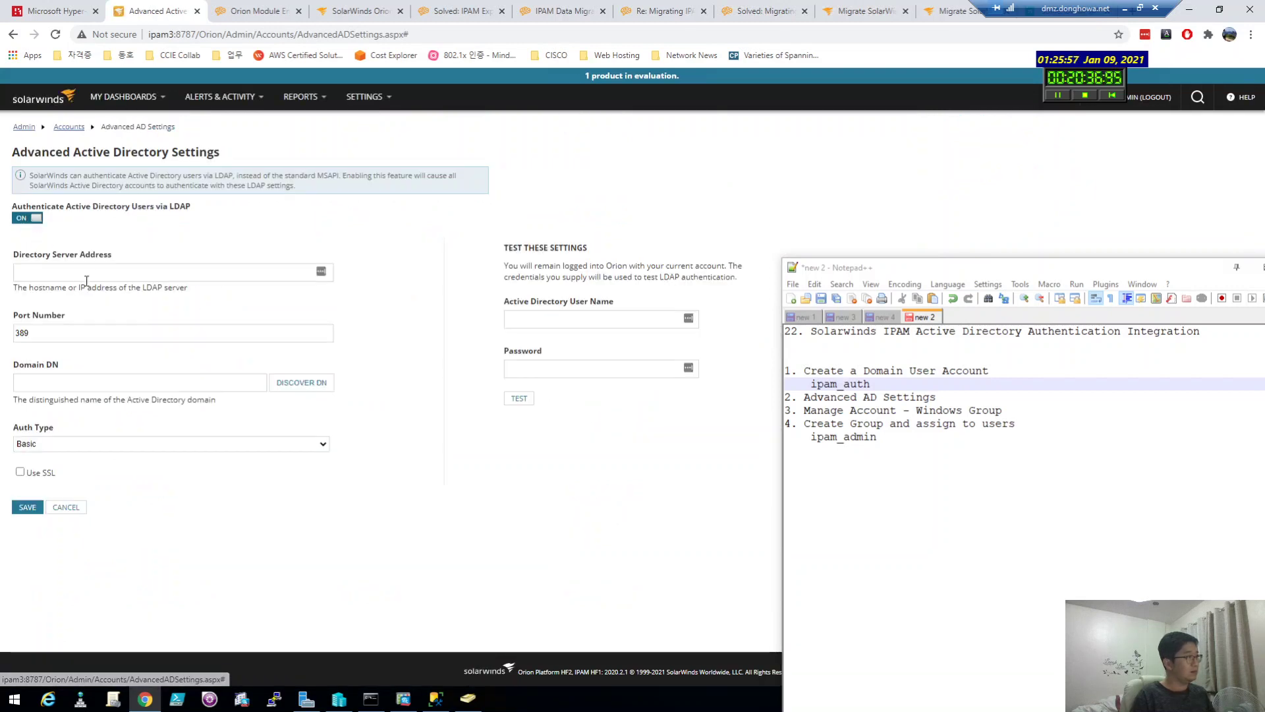
click(114, 272)
text(10.63)
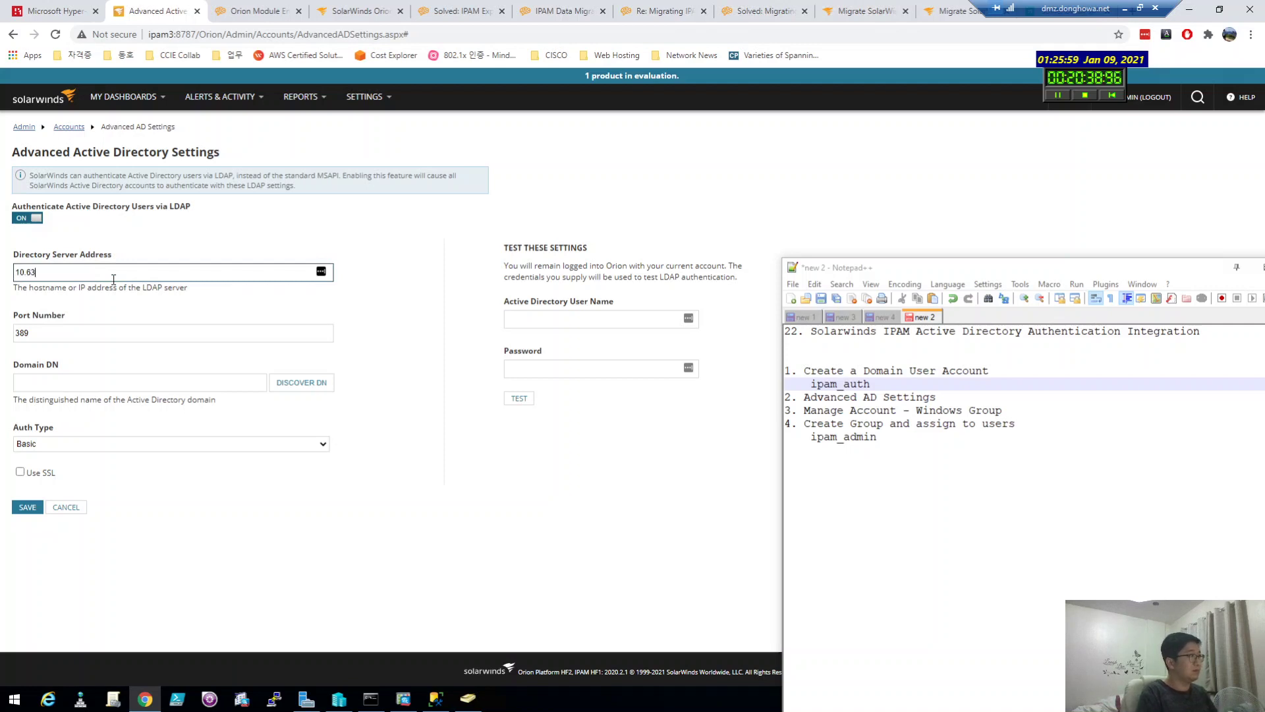
text(0)
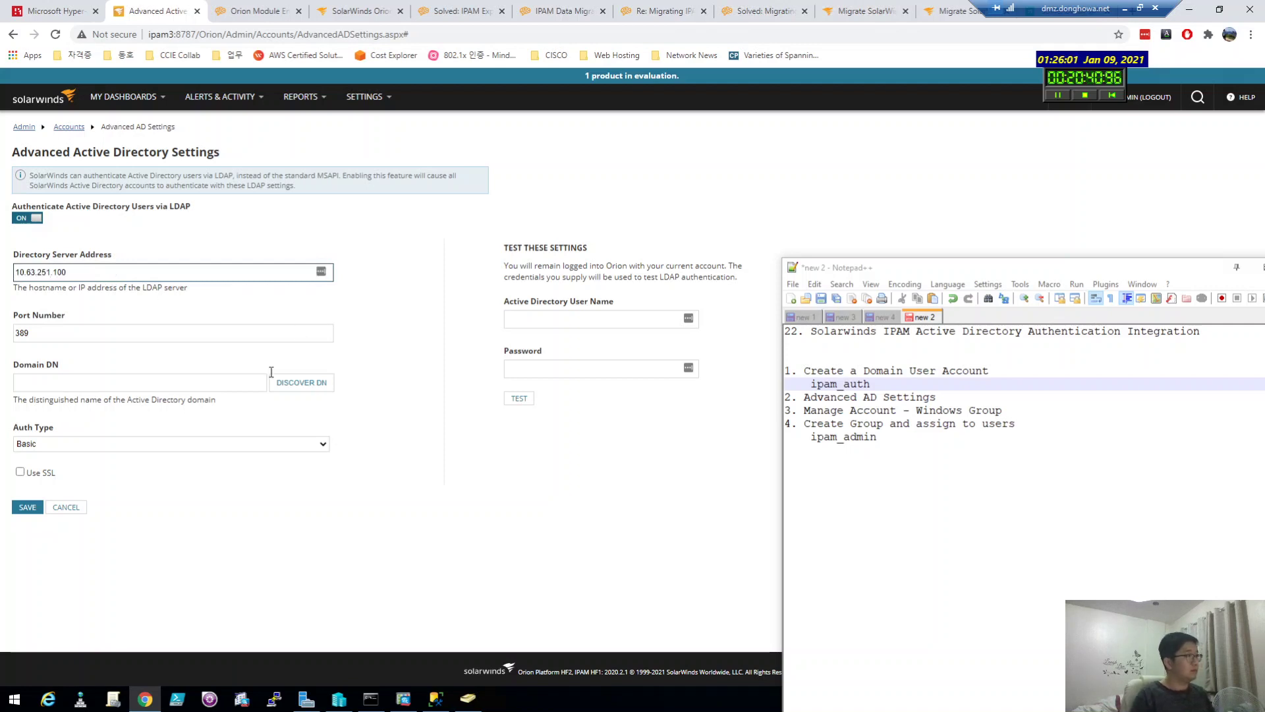
click(302, 383)
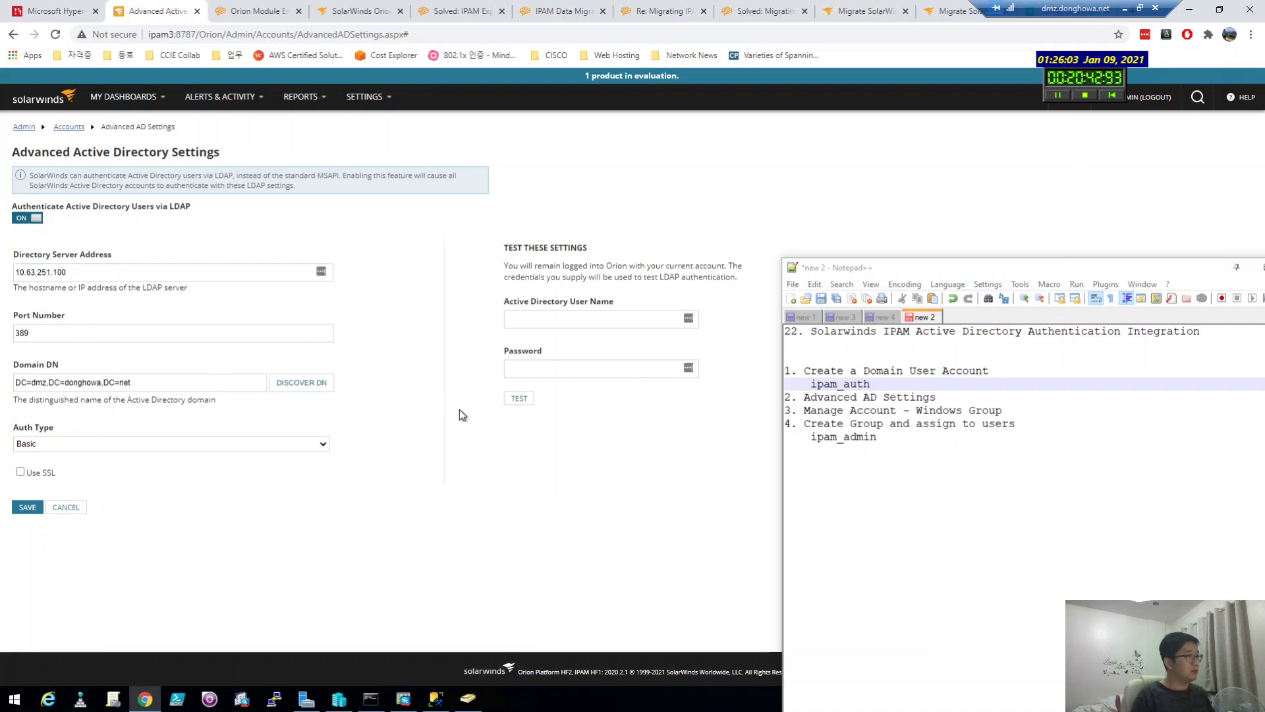
click(627, 317)
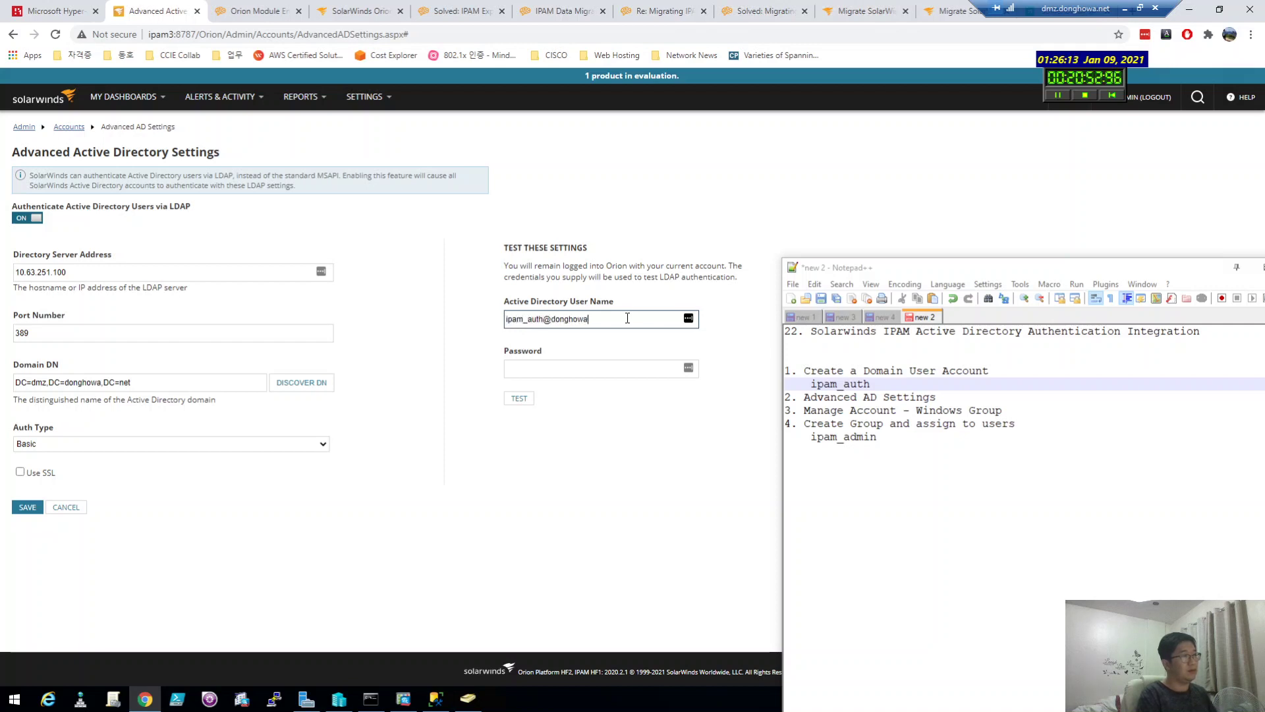
key(Tab)
text(*)
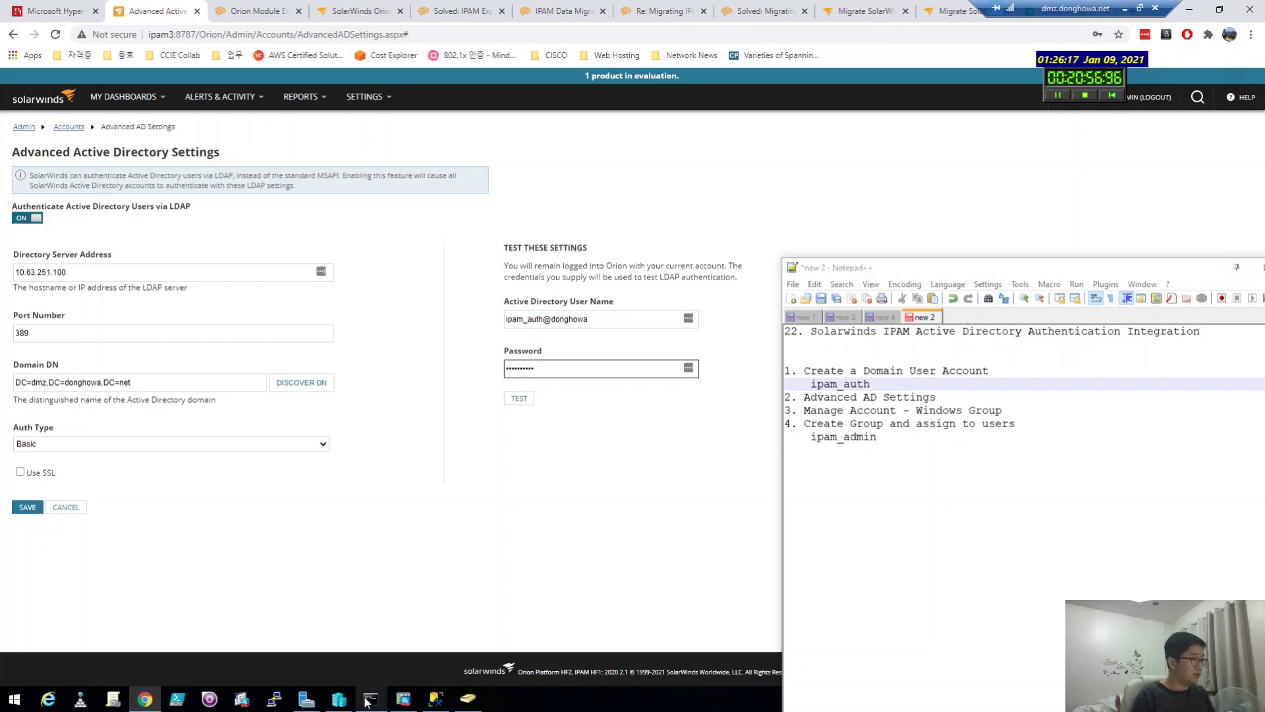
Step: Check the service account's group membership under Service Accounts in Active Directory Users and Computers
click(471, 700)
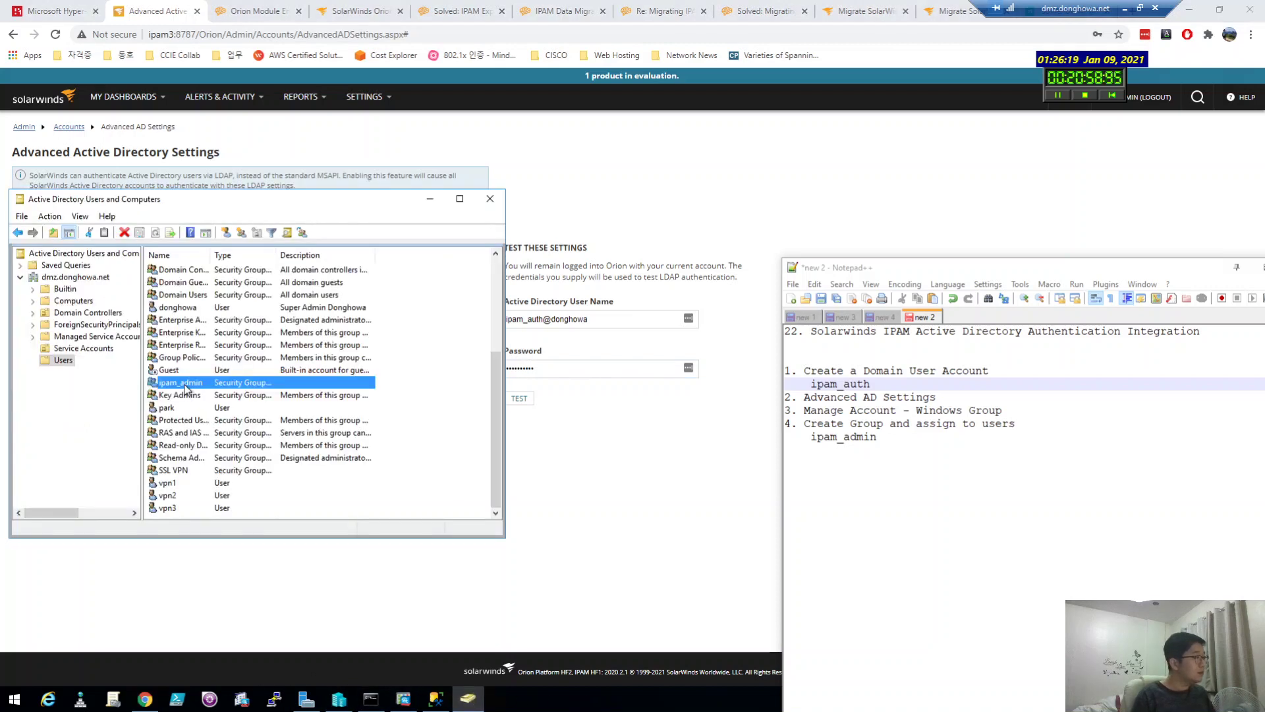
mouse_move(198, 204)
mouse_down()
mouse_move(267, 366)
mouse_move(265, 265)
mouse_up()
click(247, 456)
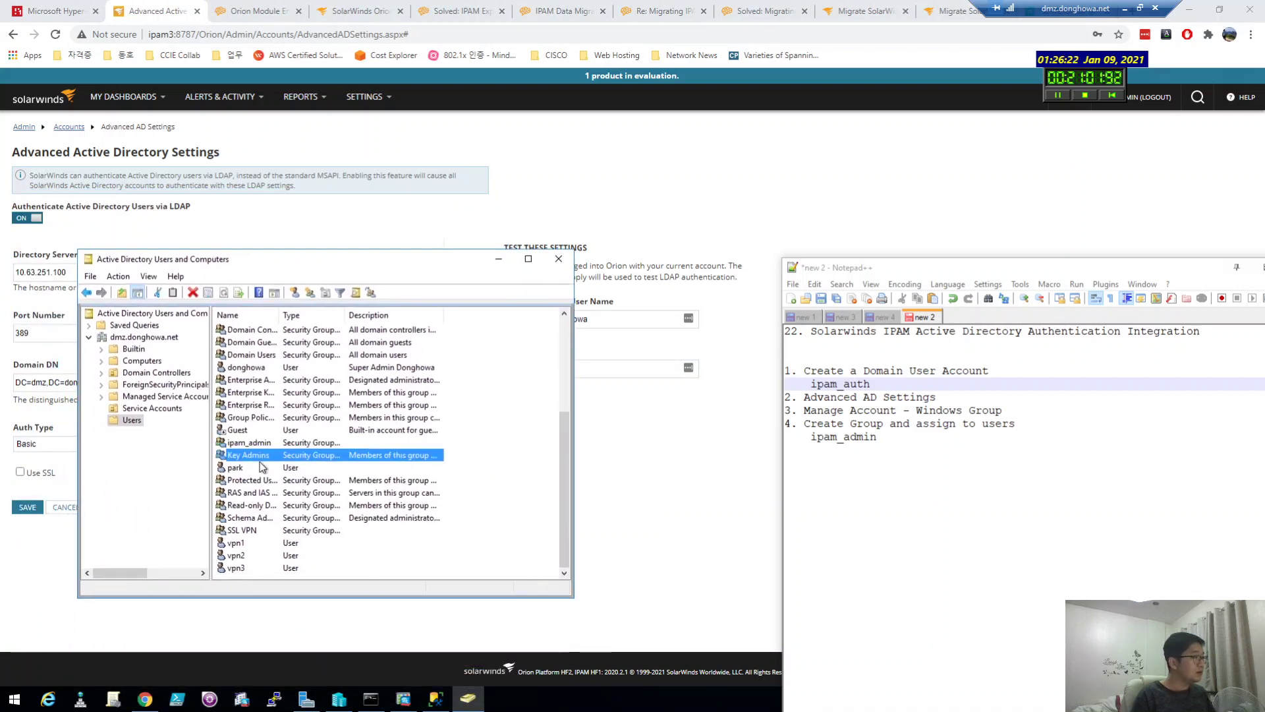
click(151, 408)
click(247, 342)
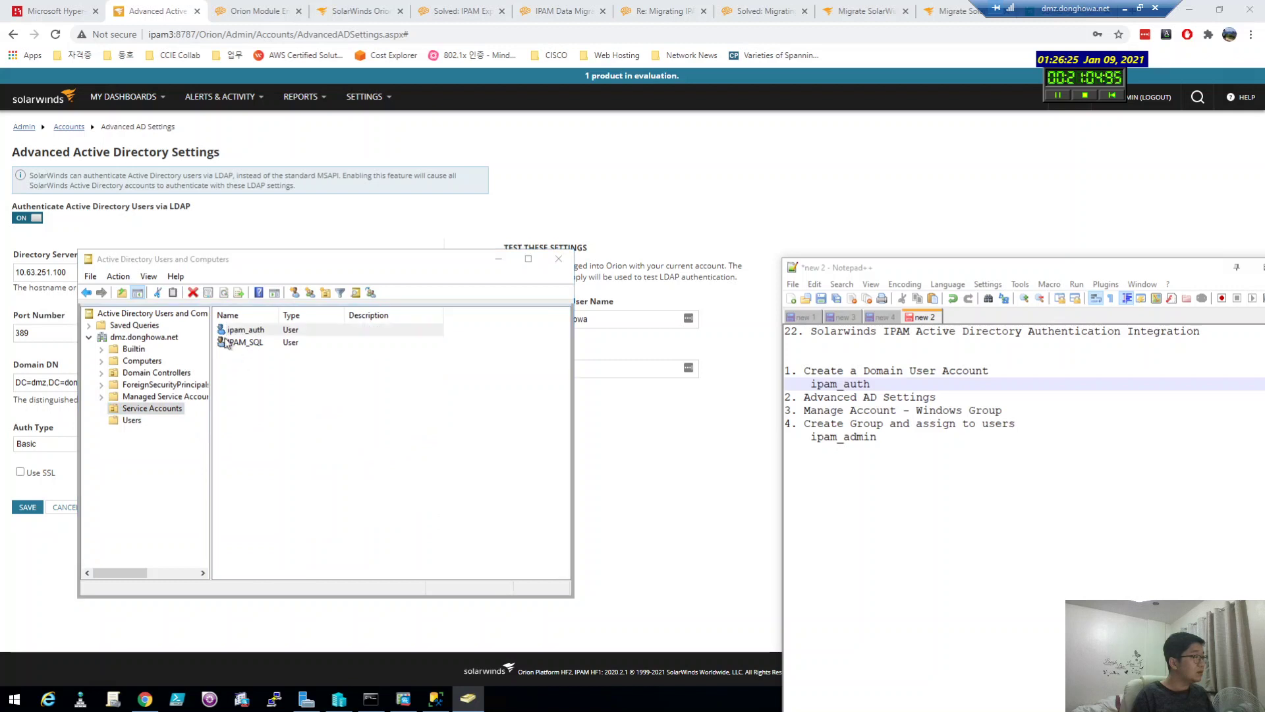
double_click(246, 330)
click(163, 242)
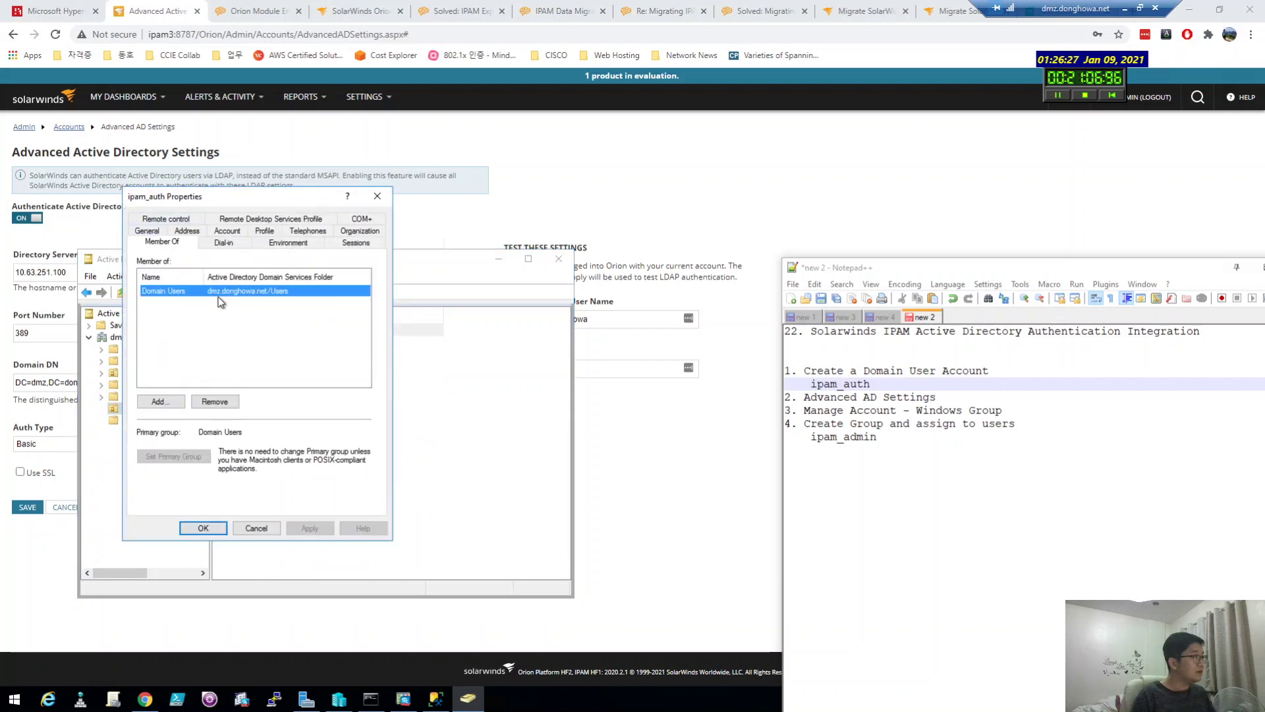
key(Escape)
click(358, 476)
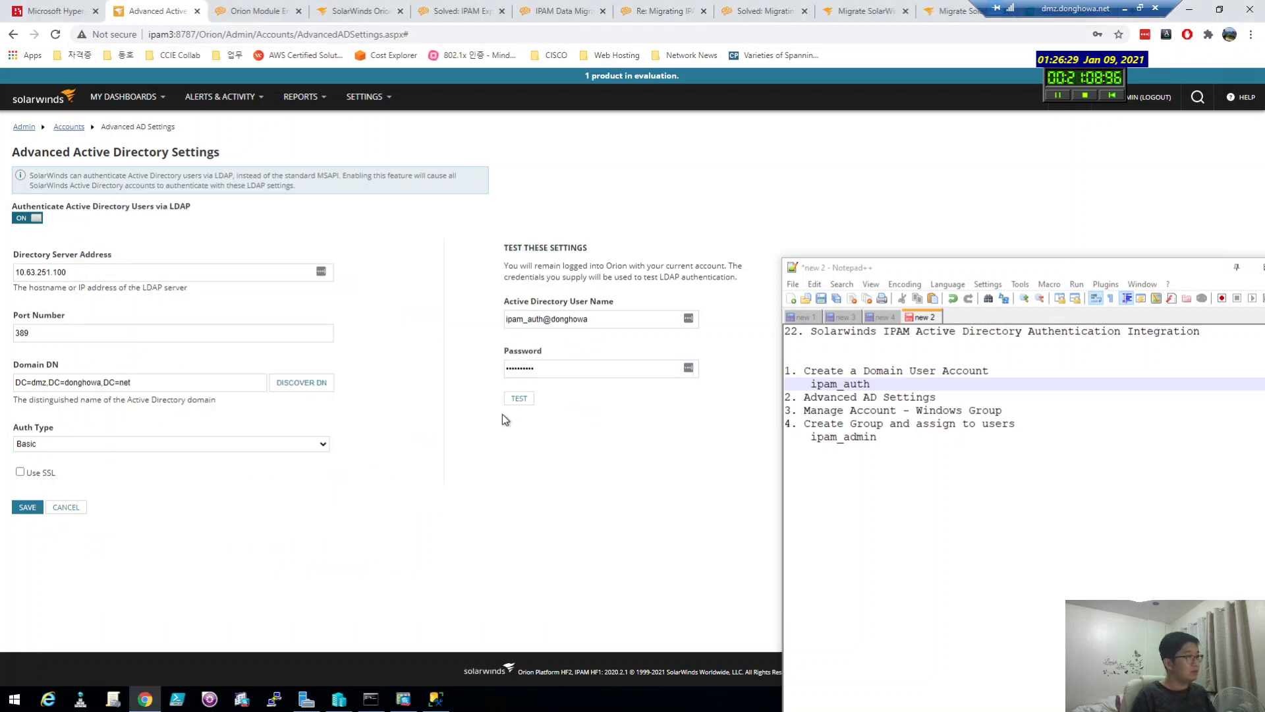
Step: Test the ipam_auth@donghowa credentials successfully and save the LDAP settings
click(518, 398)
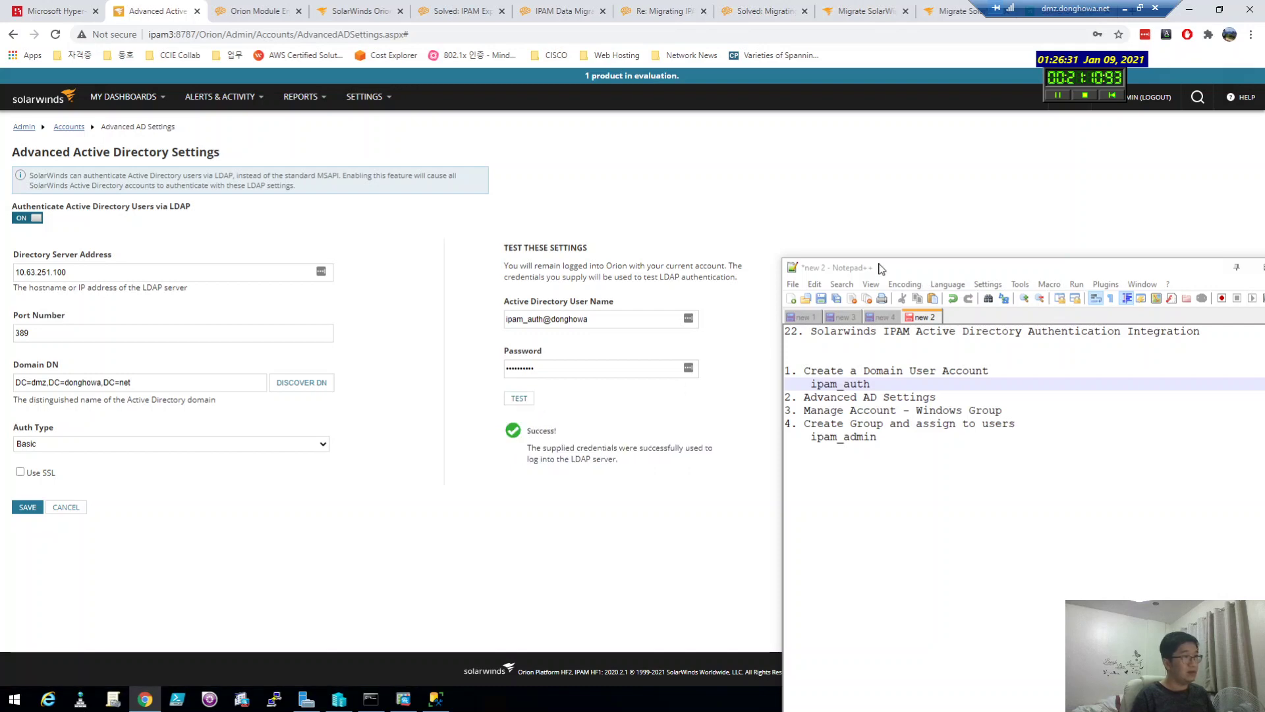
drag(880, 267, 876, 269)
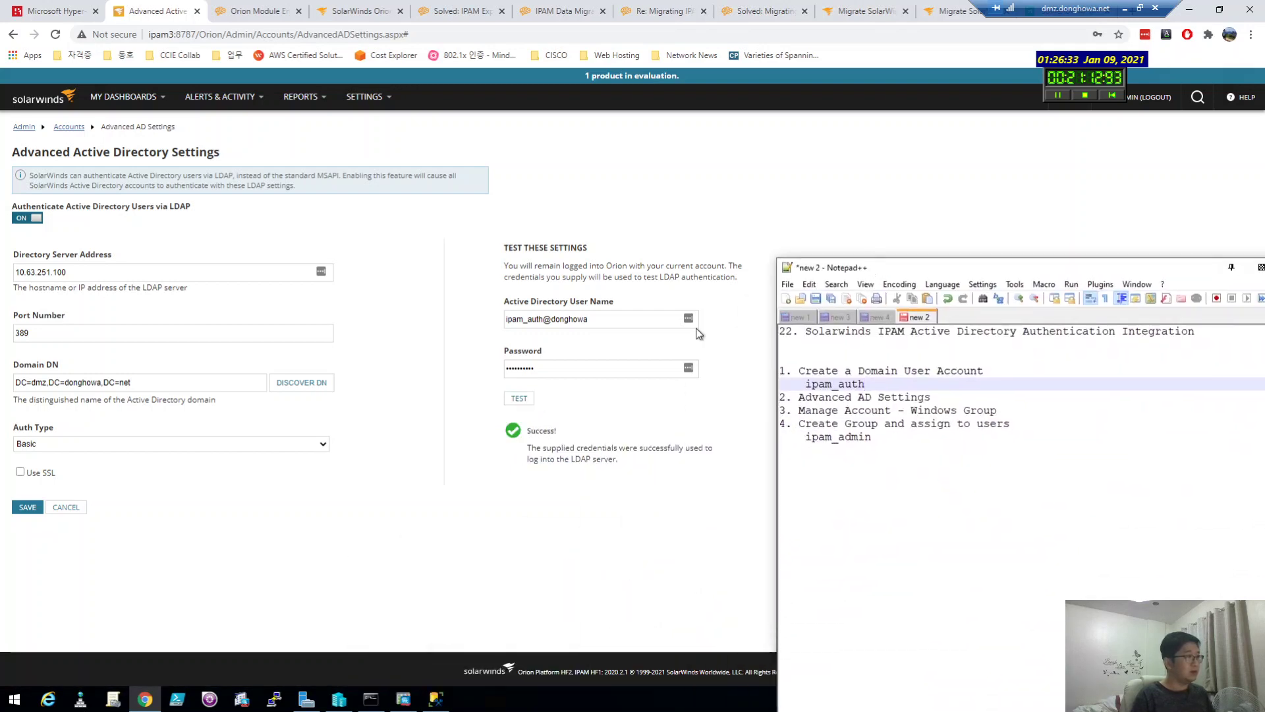
click(29, 507)
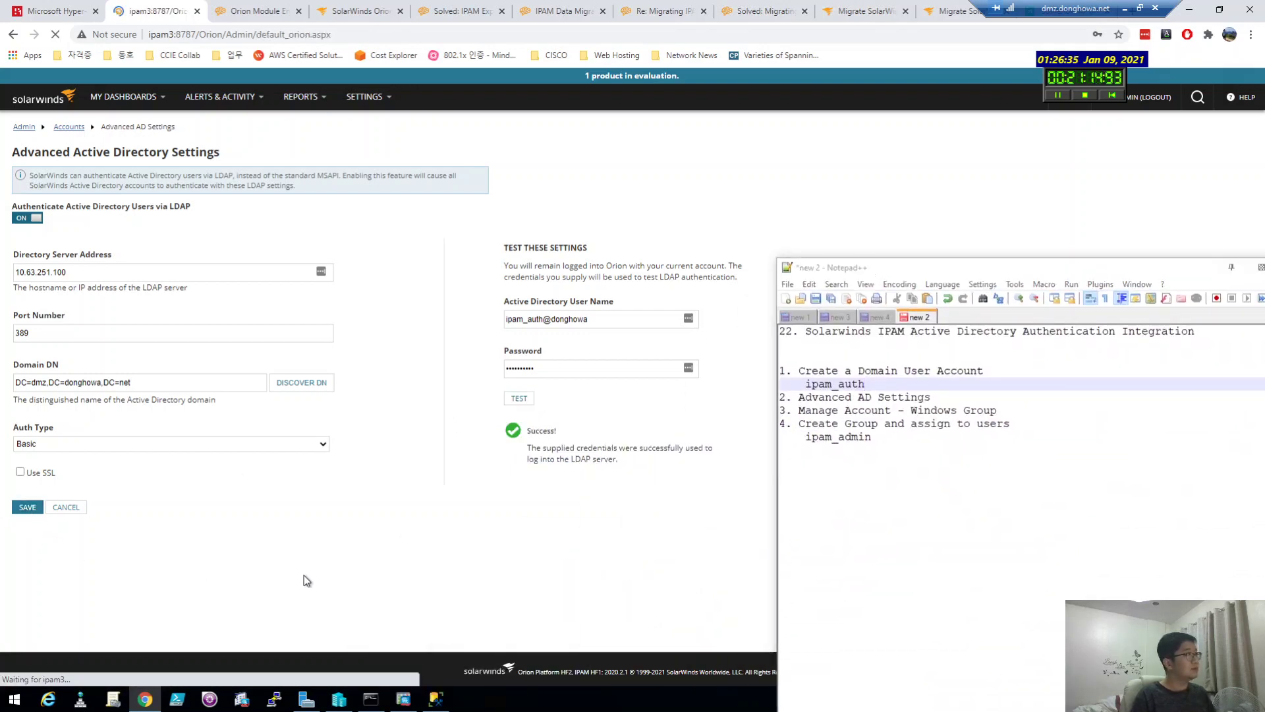
scroll(286, 512, down, 6)
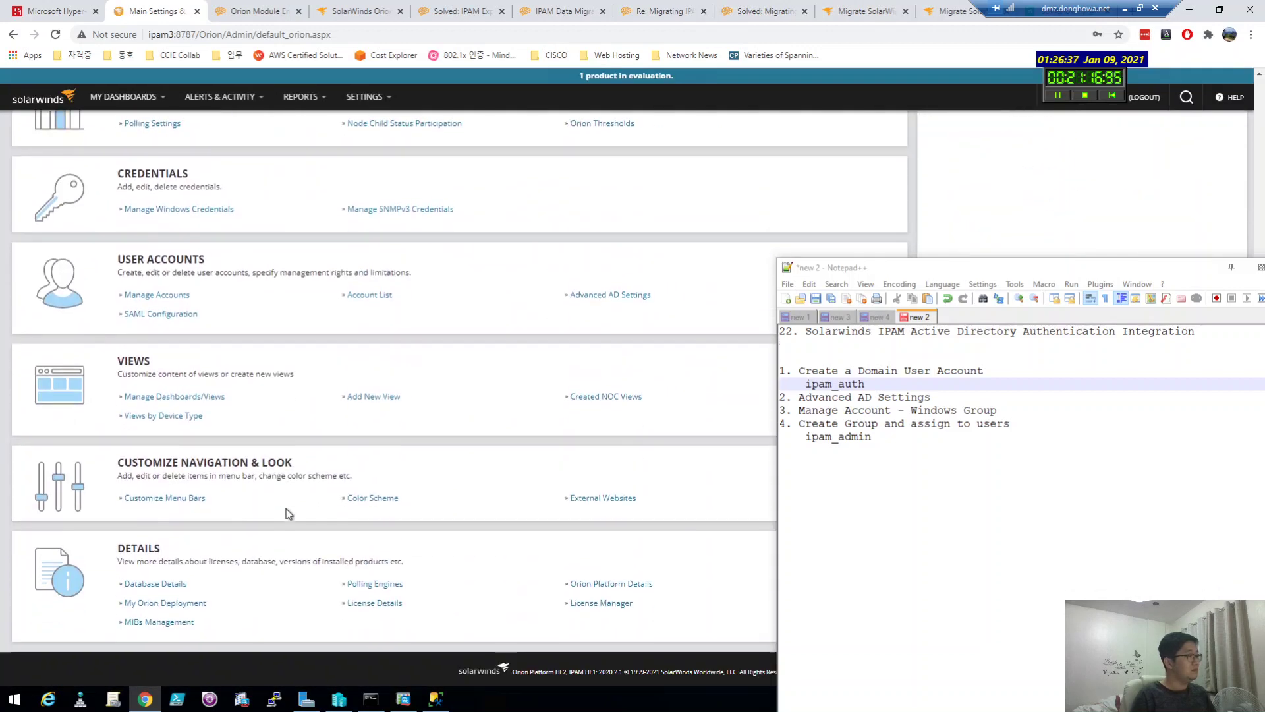
Step: Return to Manage Accounts and show the empty Windows Groups account list
click(156, 295)
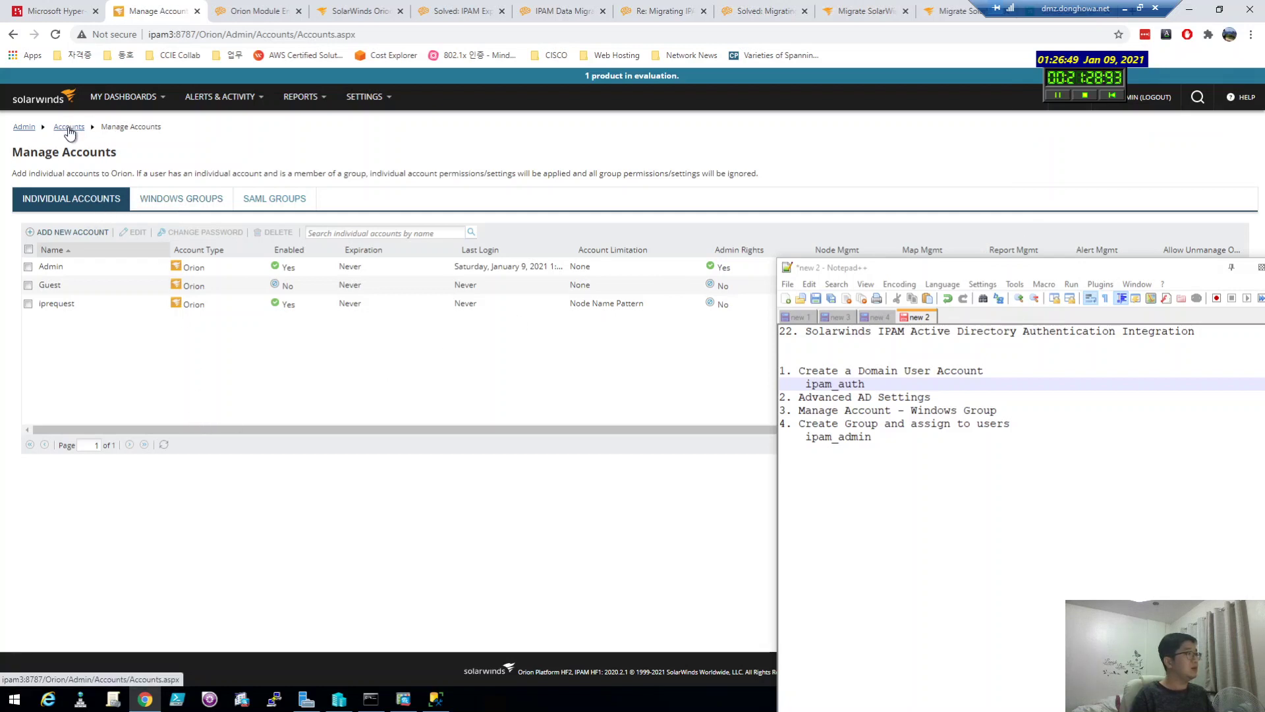
click(70, 129)
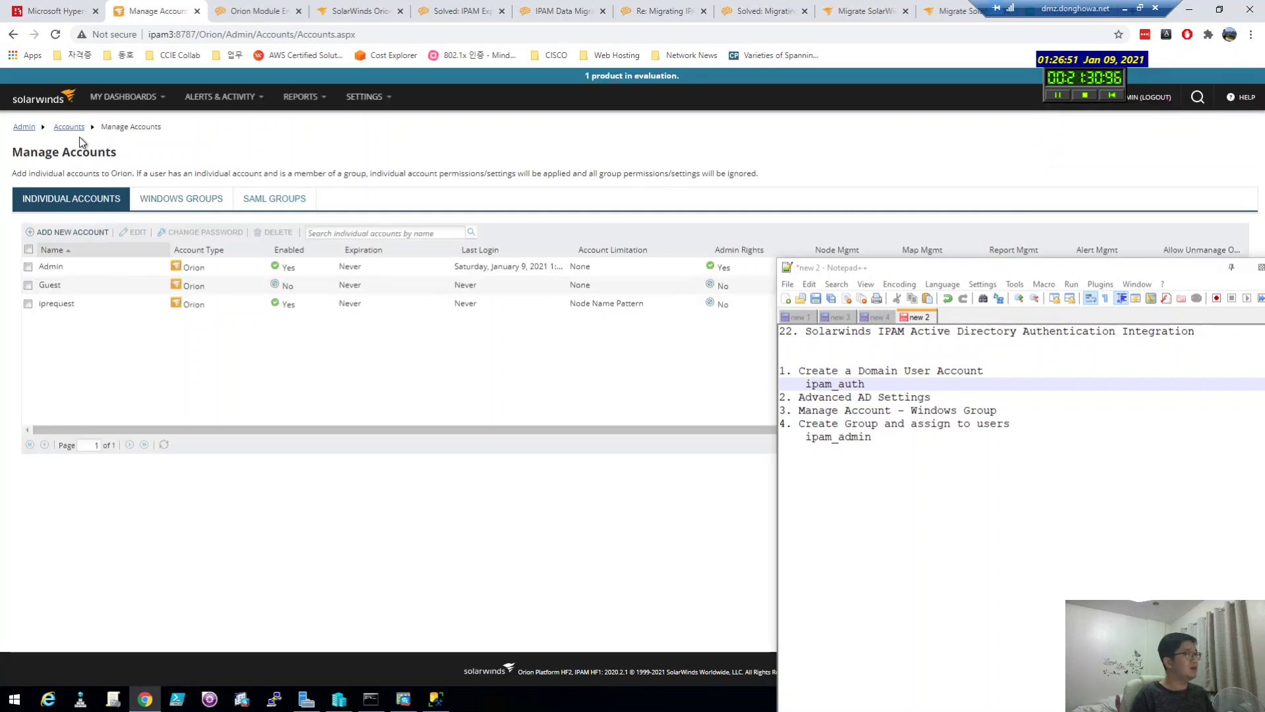
click(69, 127)
click(173, 199)
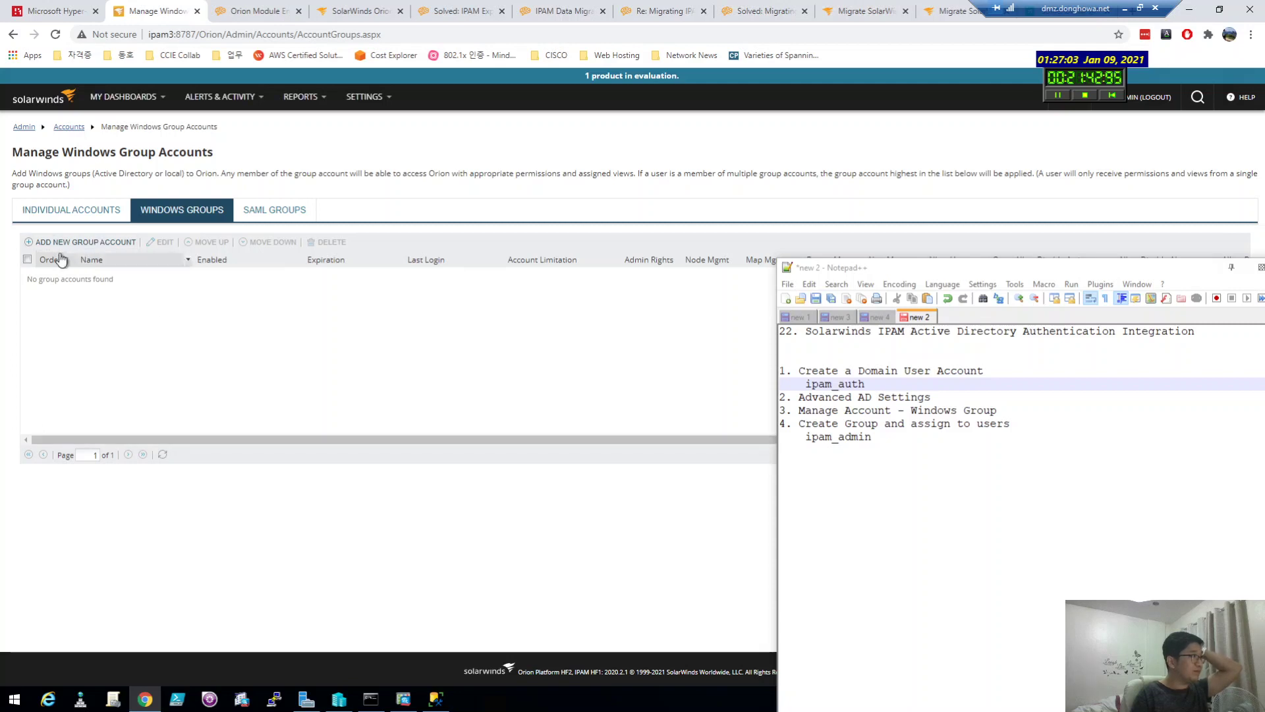
Step: Begin a new group account, authenticating as ipam_auth@donghowa with its password
click(80, 241)
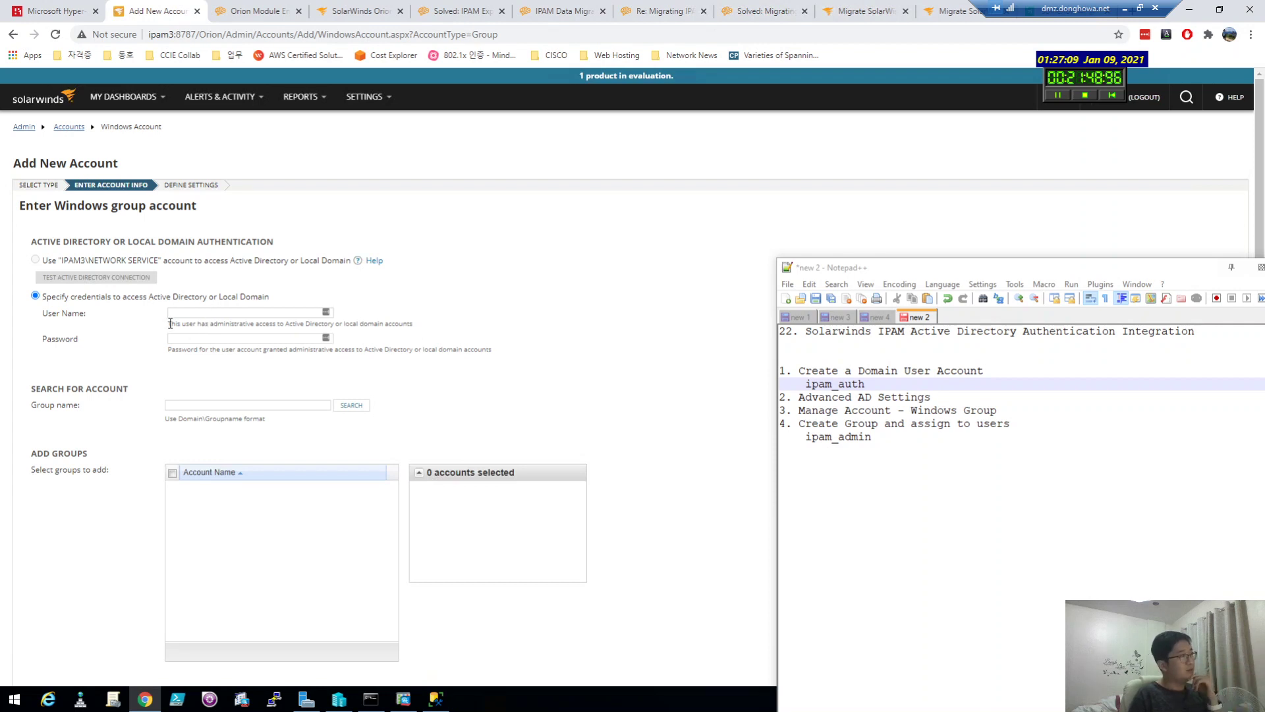
click(195, 313)
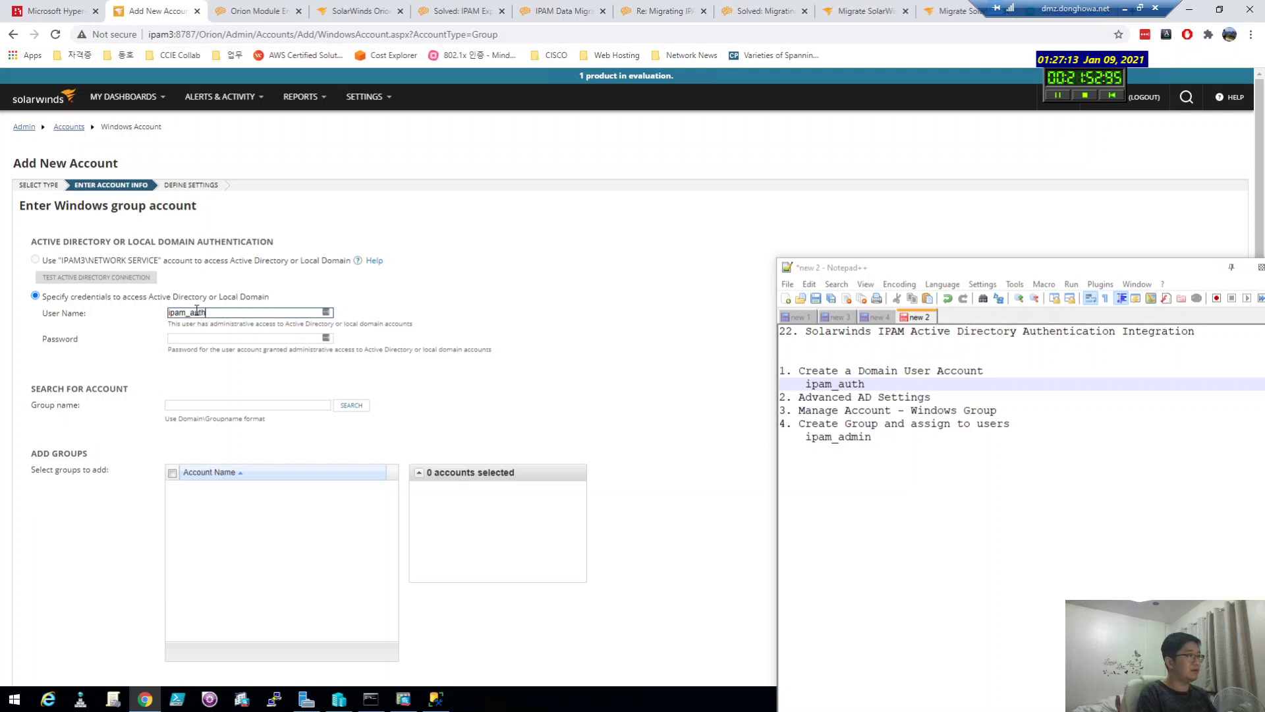
key(Tab)
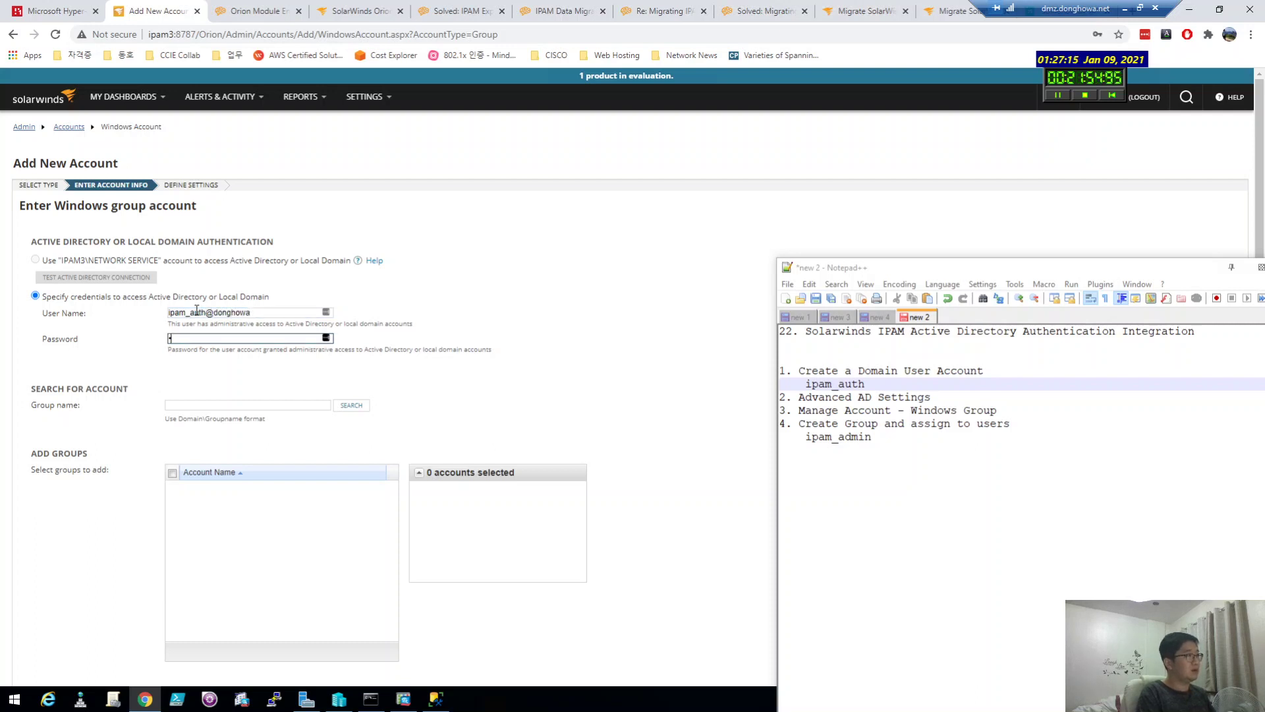
Step: Search the domain for donghowa\ipam_admin, select that group and continue to Define Settings
click(257, 405)
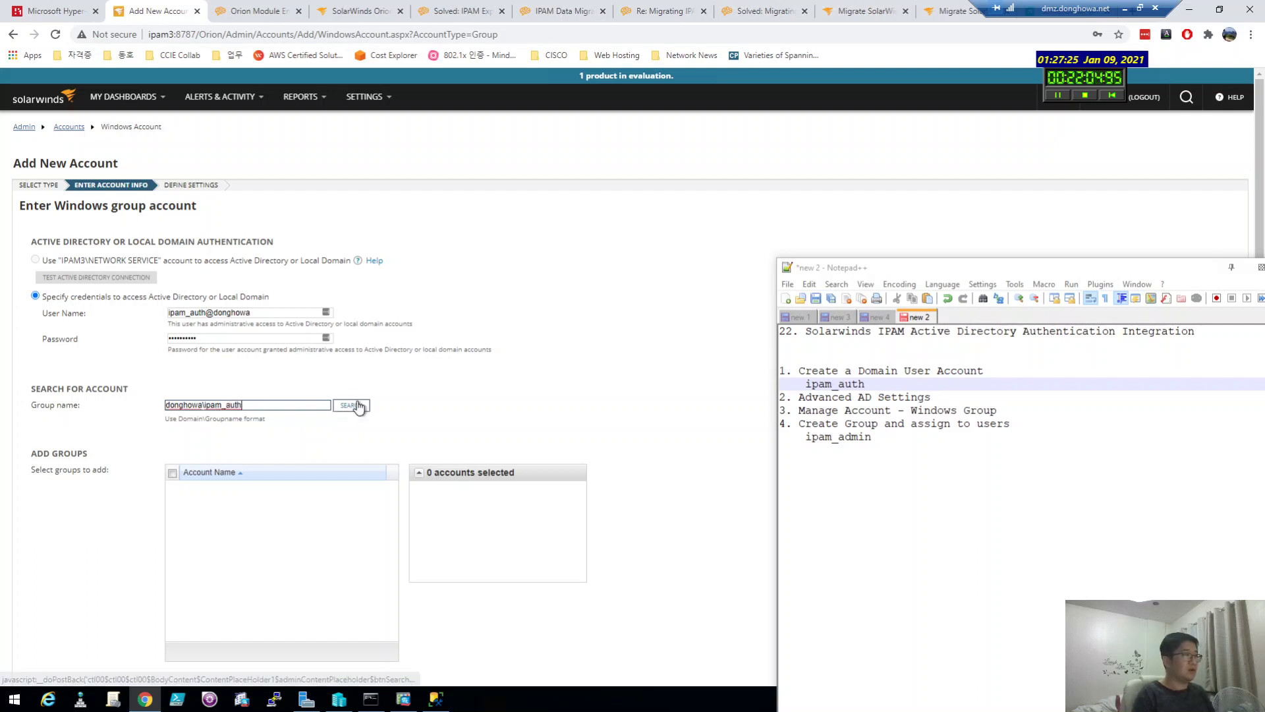
key(BackSpace)
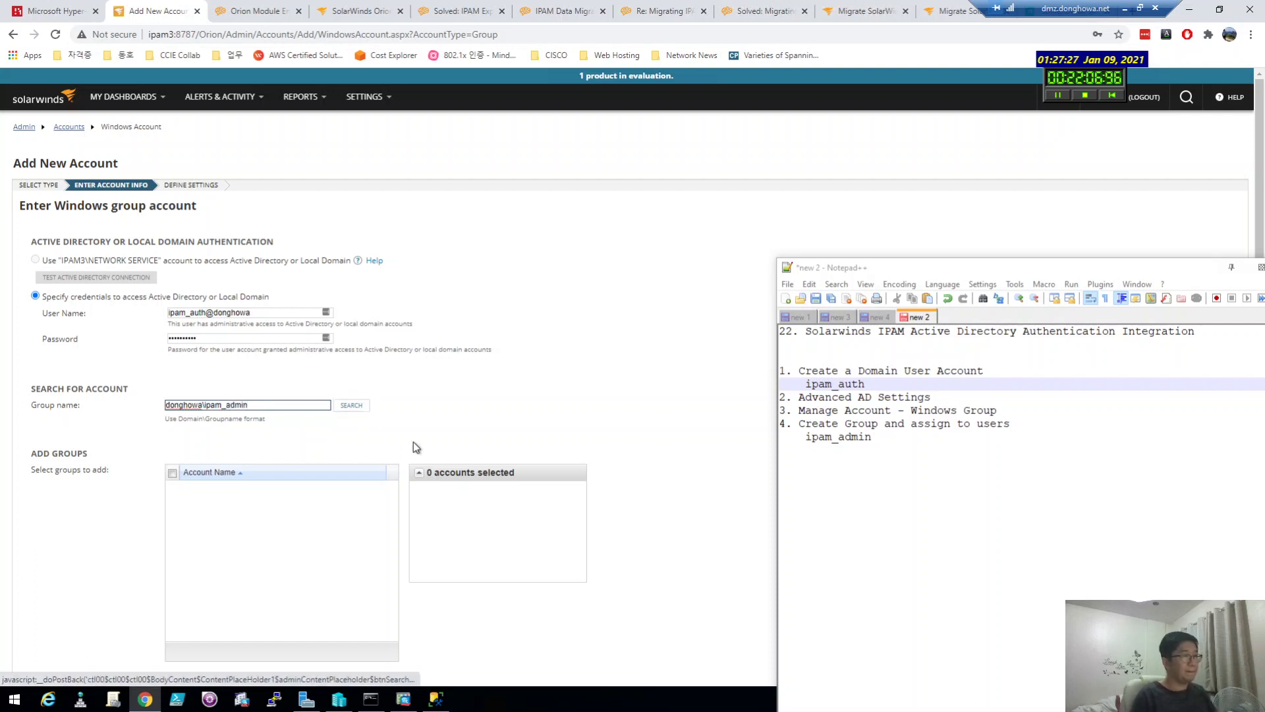
click(358, 406)
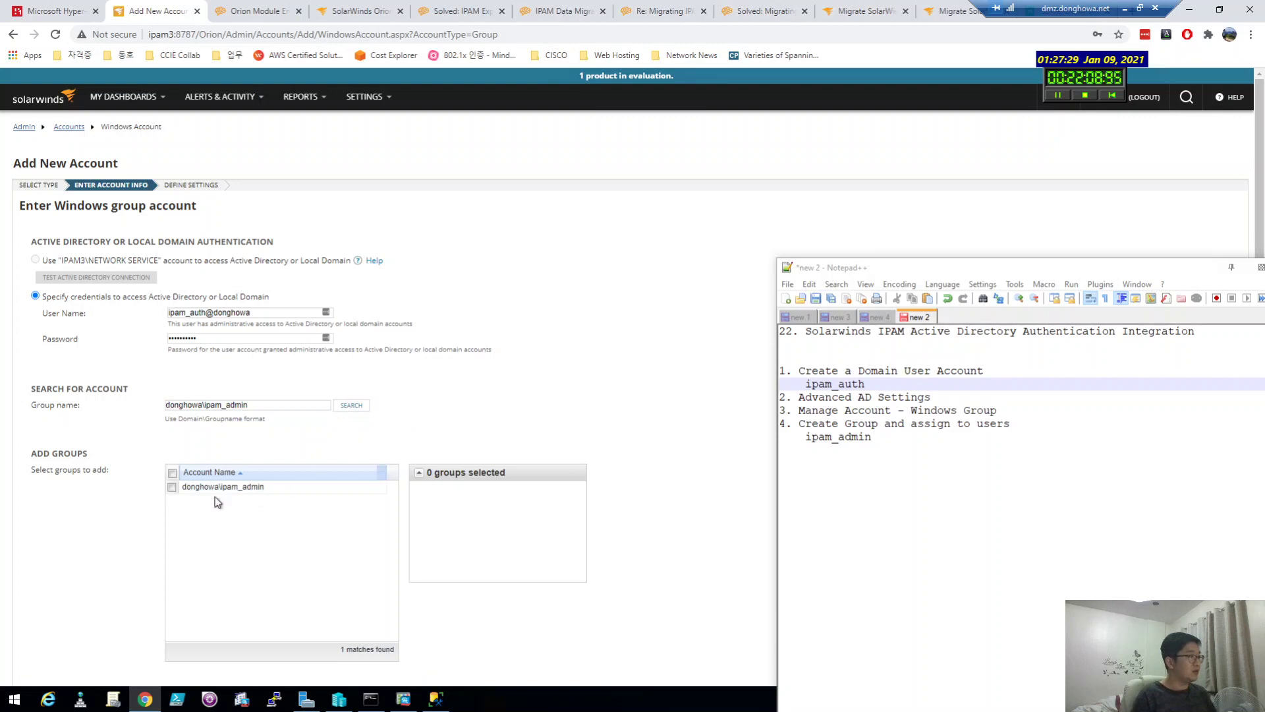
click(172, 473)
drag(860, 269, 378, 132)
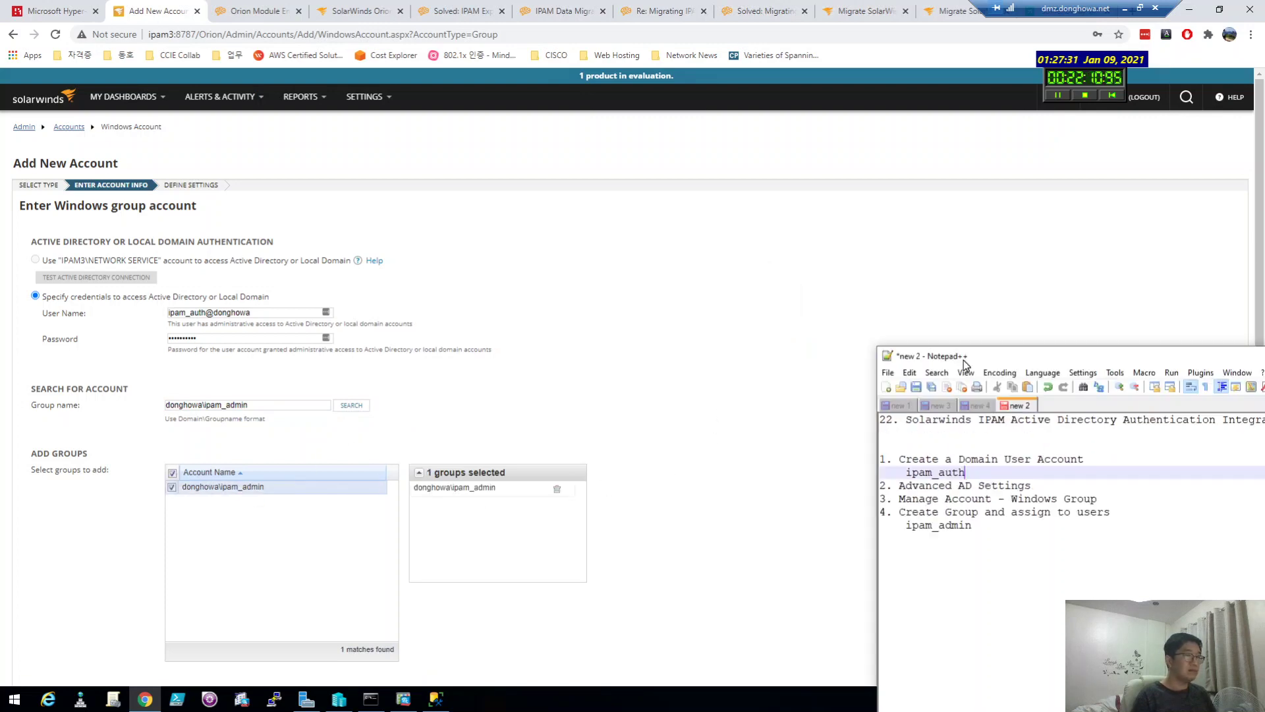
key(Return)
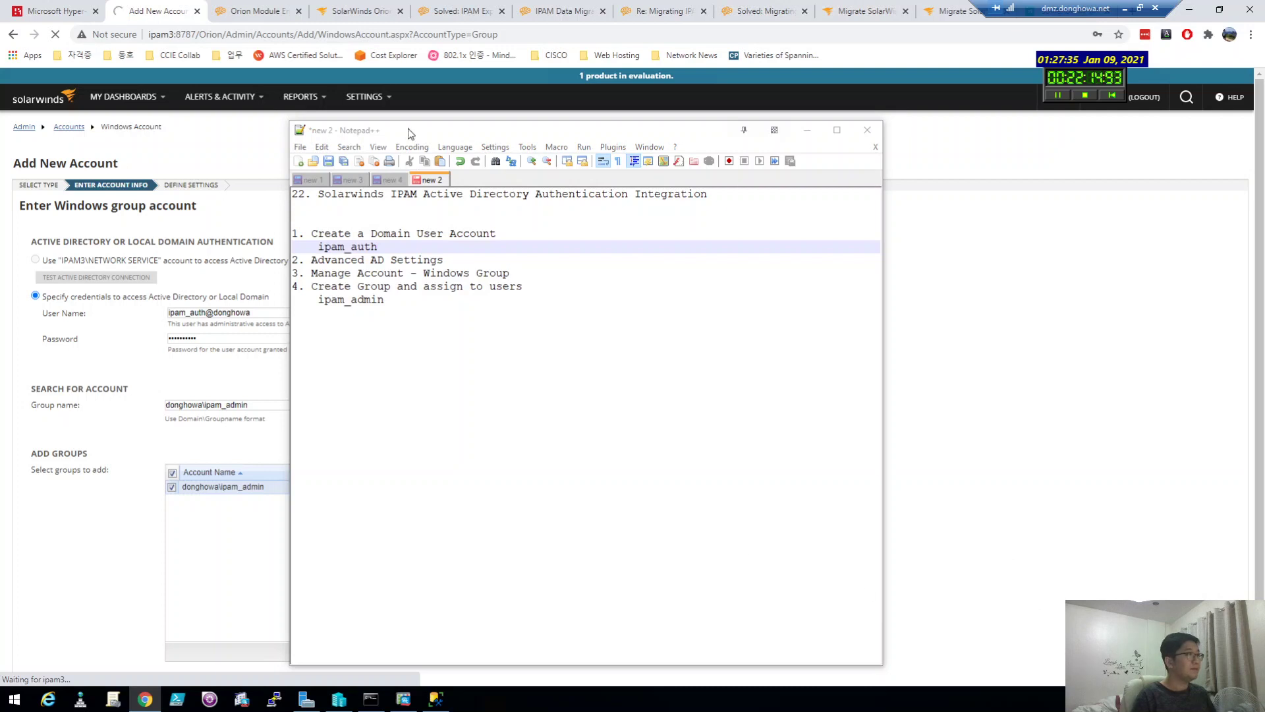
drag(409, 132, 782, 161)
Step: Disable session timeout and grant administrator and report management rights to the group
click(761, 341)
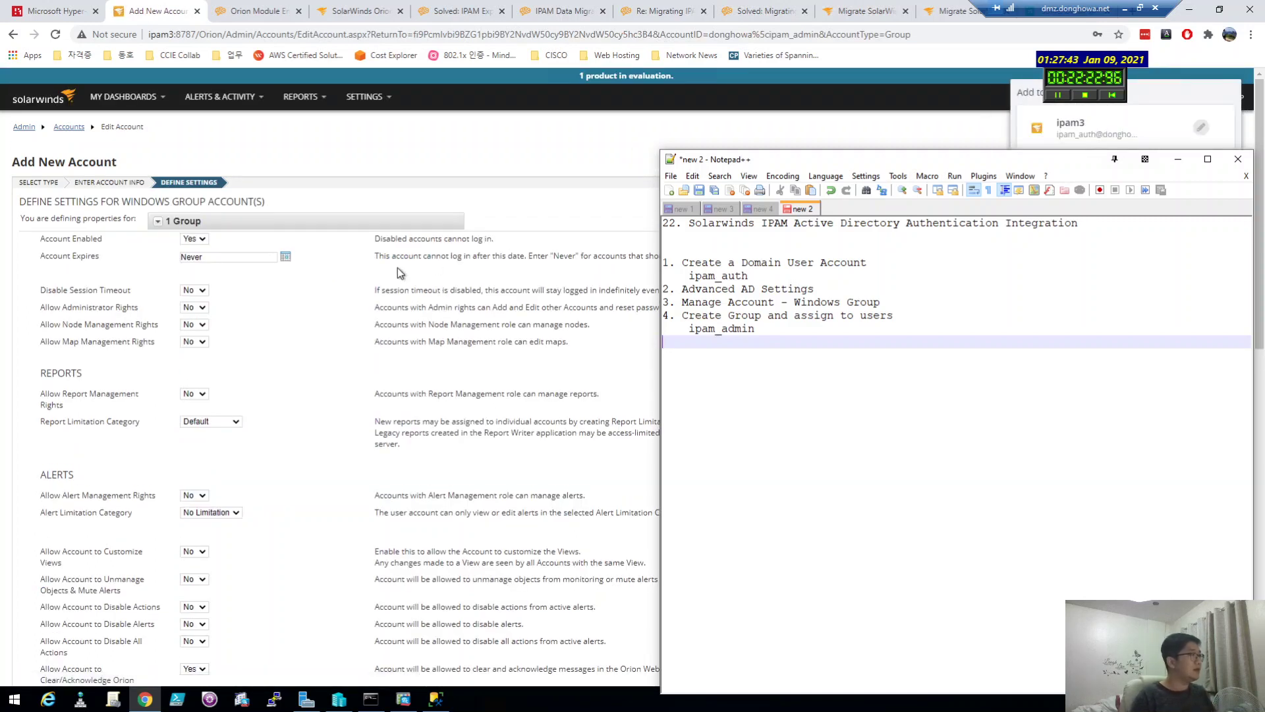
drag(737, 163, 789, 151)
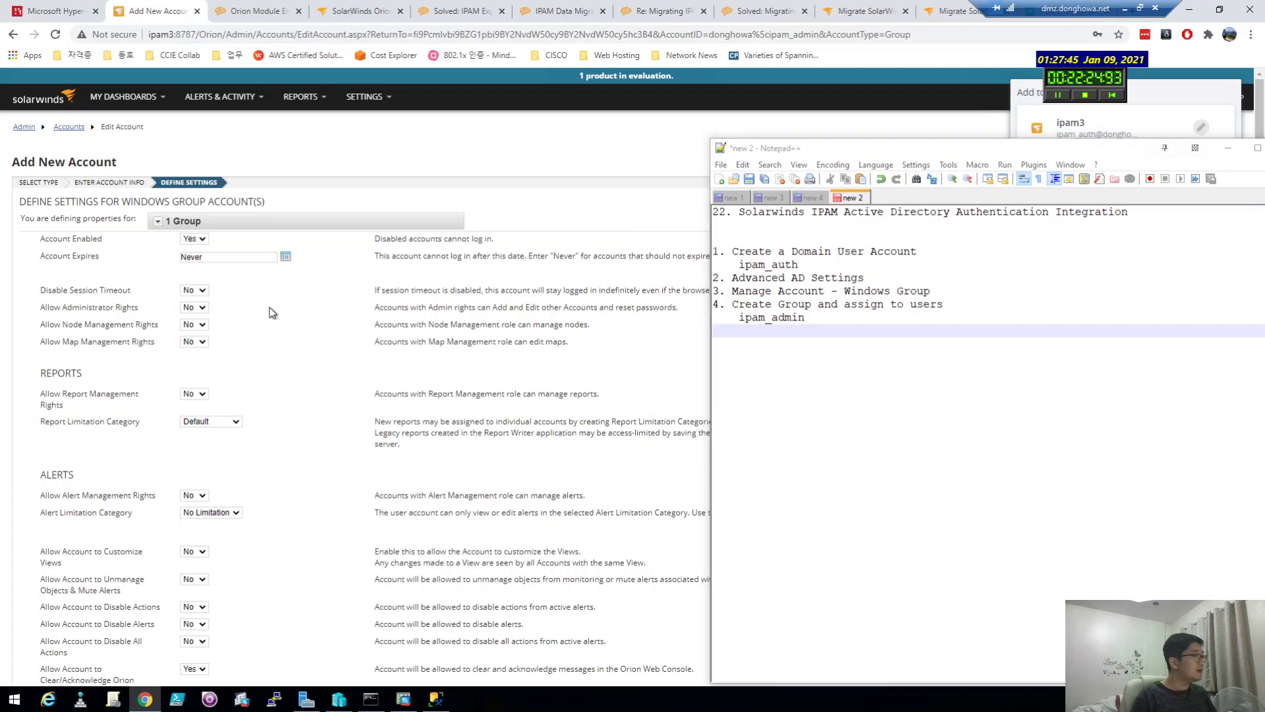
click(194, 290)
click(195, 311)
click(195, 308)
click(194, 307)
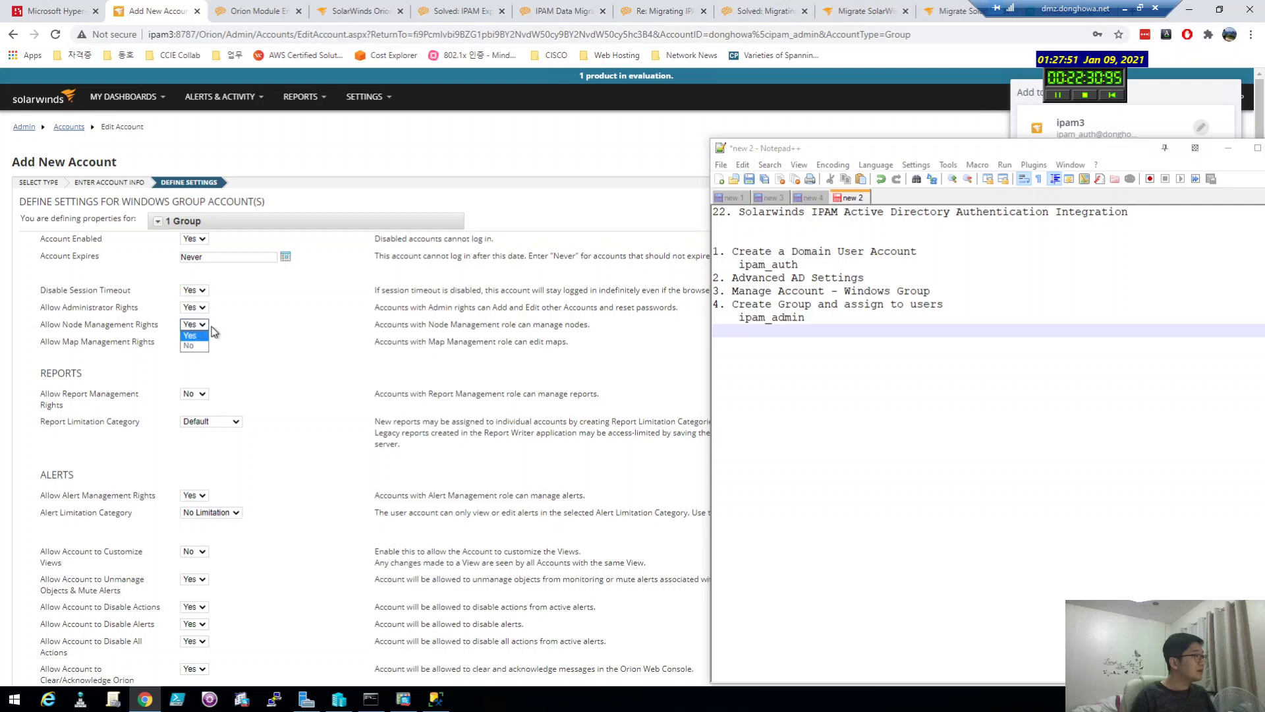
click(195, 393)
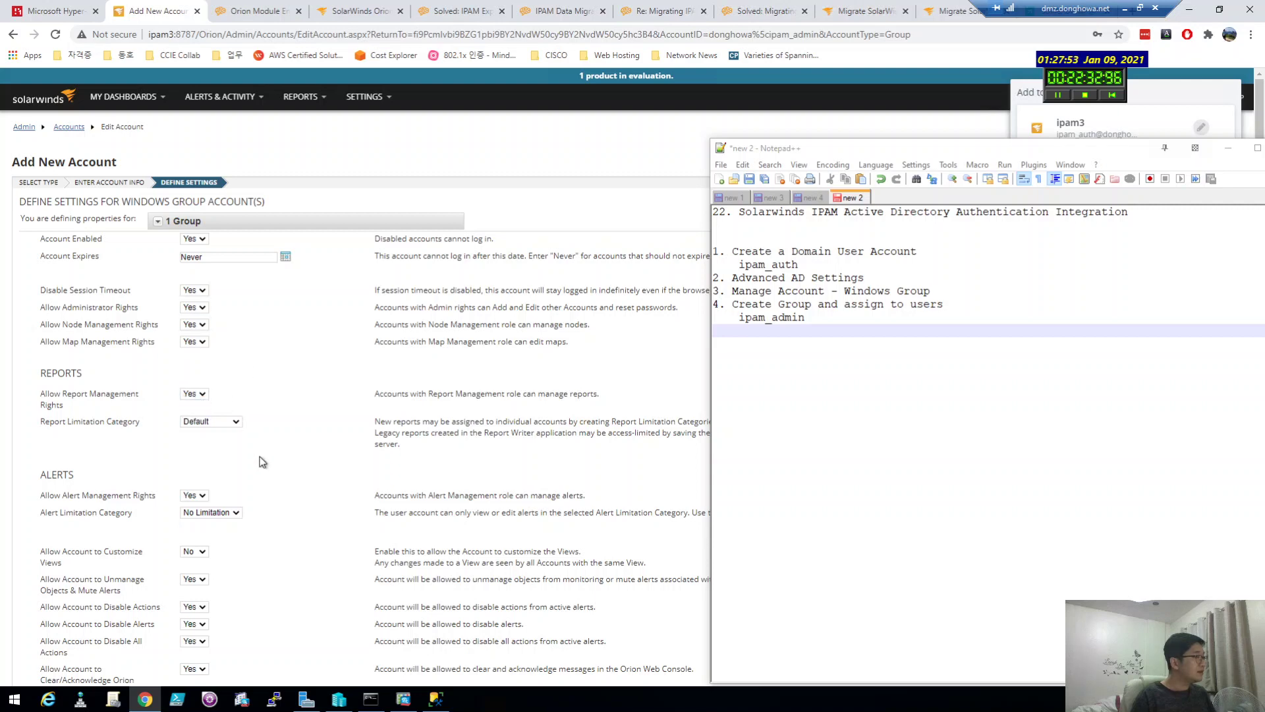
scroll(210, 396, down, 5)
Step: Allow view customization and browser integration, and raise breadcrumb items from 50 to 500
click(195, 353)
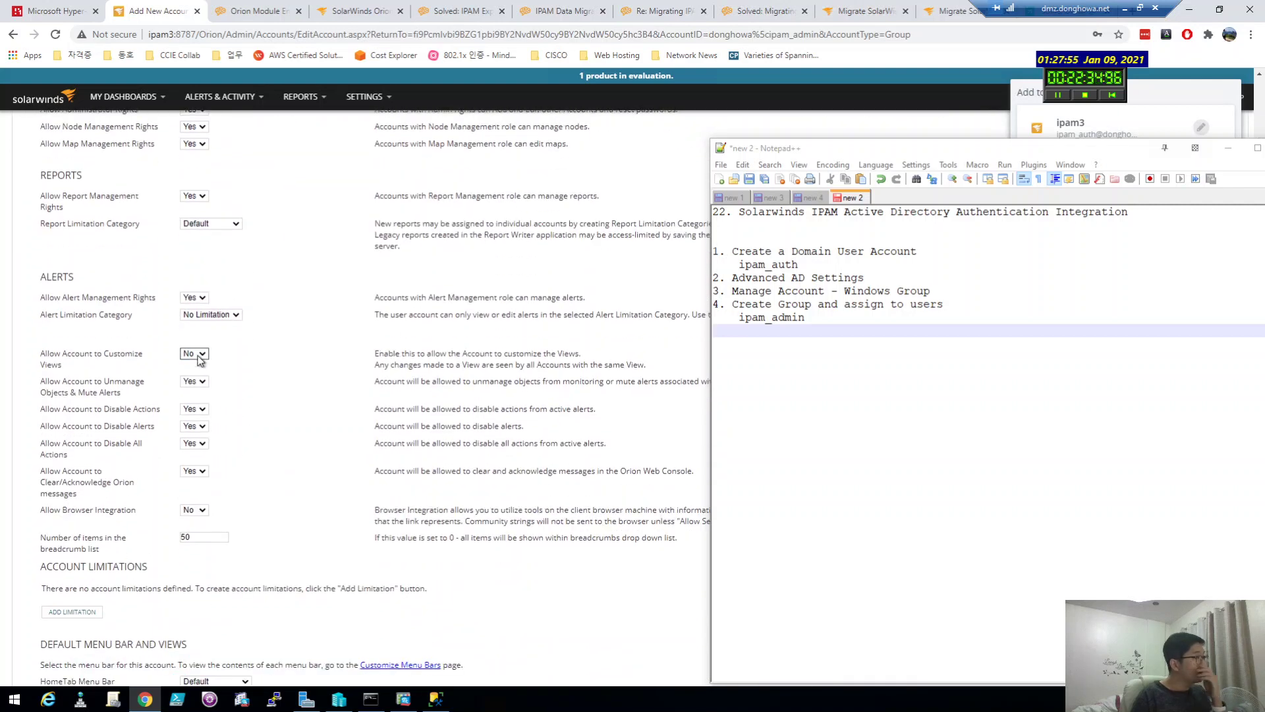
click(194, 366)
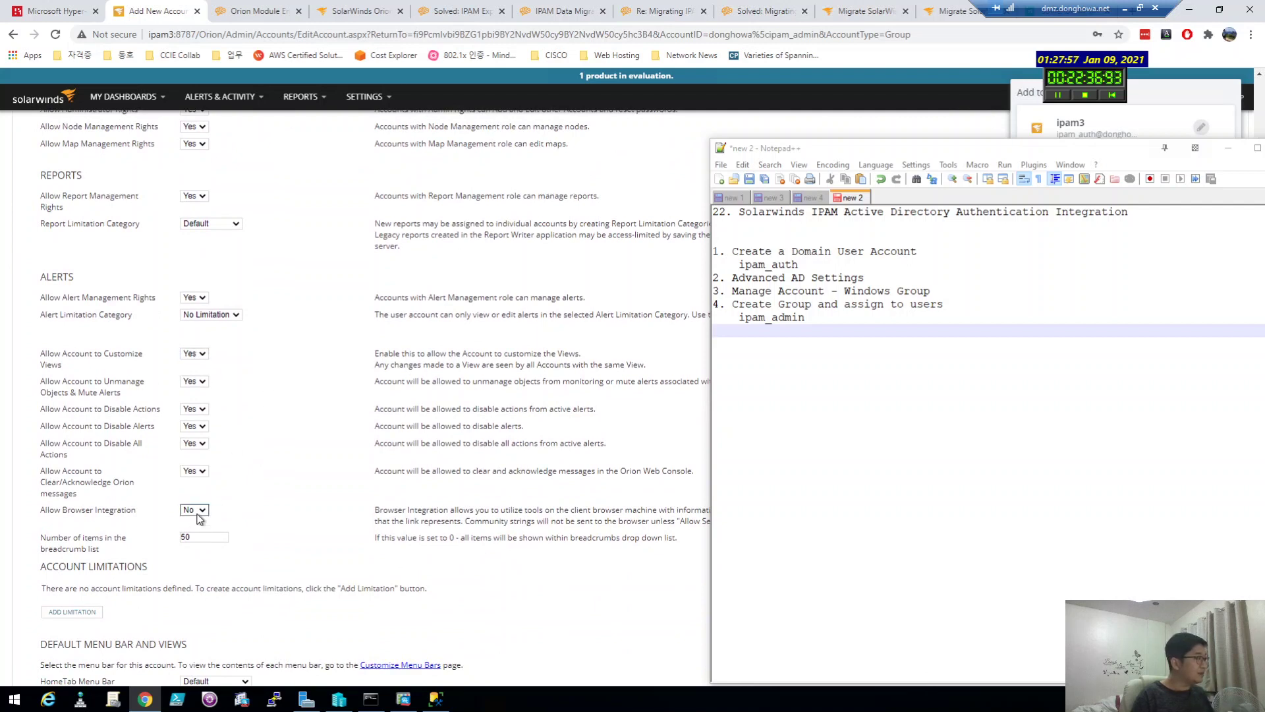
click(195, 510)
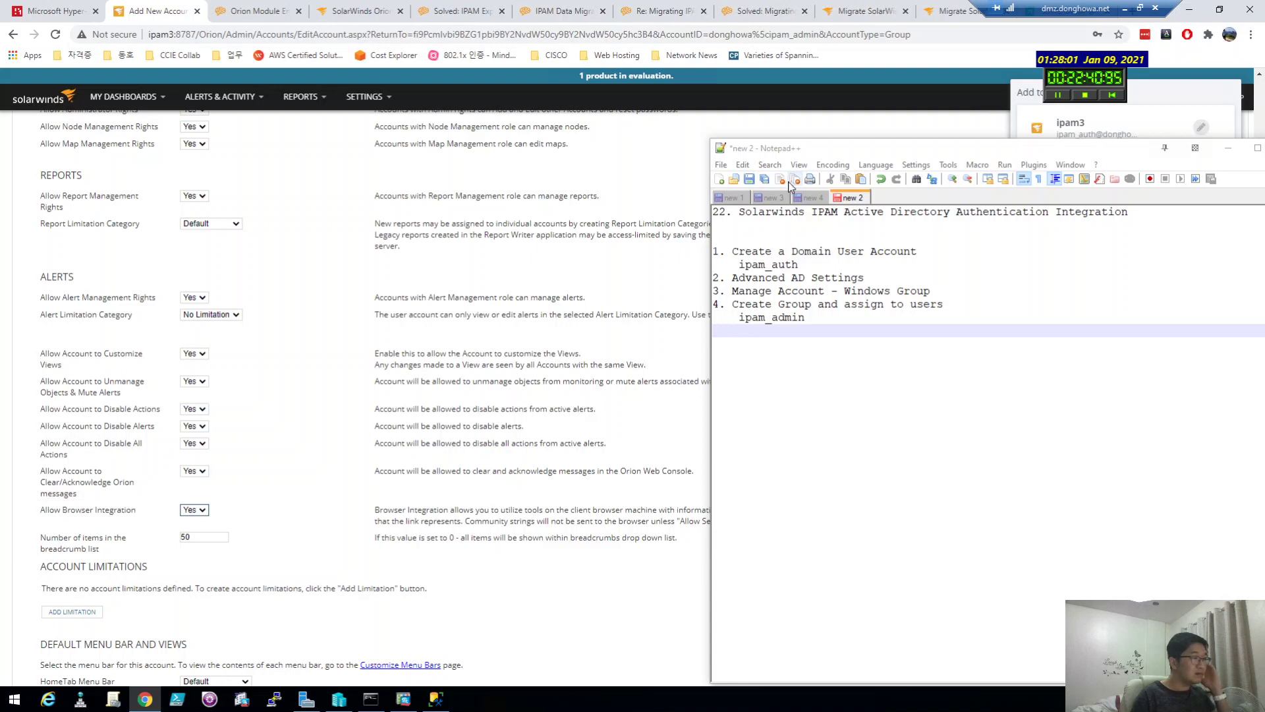
drag(775, 150, 1164, 326)
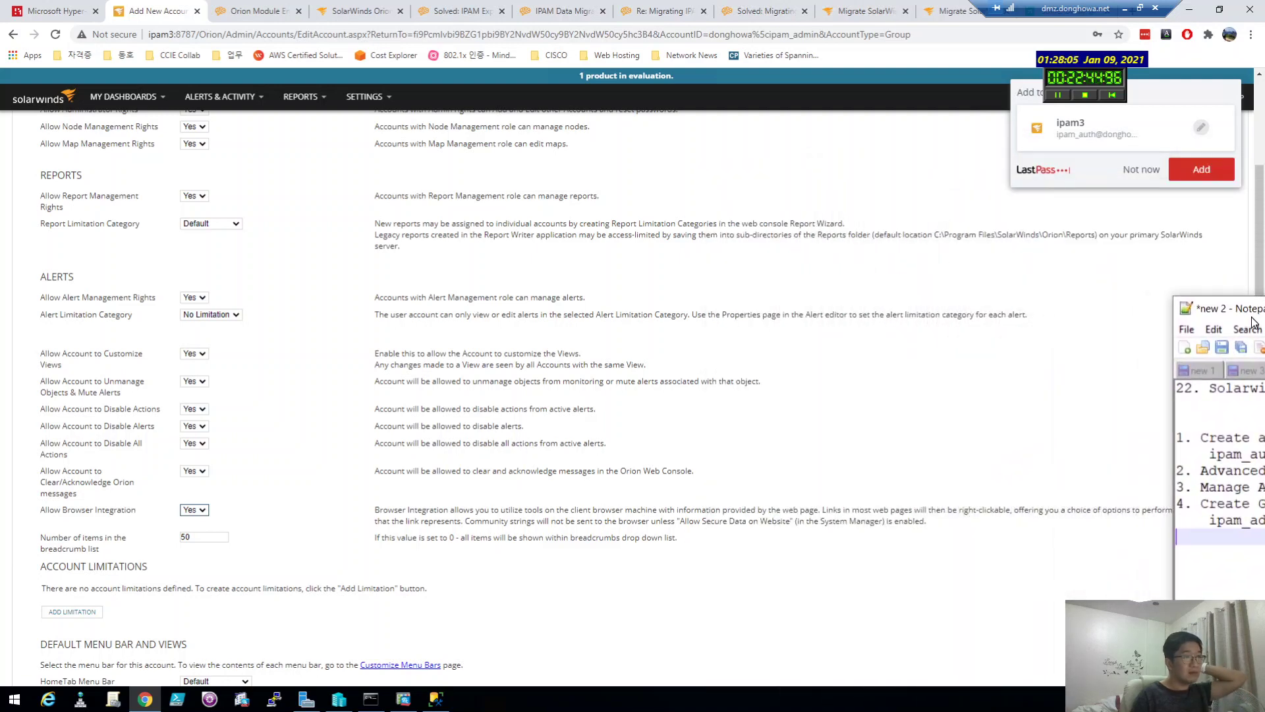
mouse_move(1163, 325)
mouse_down()
mouse_move(923, 220)
mouse_move(831, 623)
mouse_move(680, 554)
mouse_move(801, 169)
mouse_up()
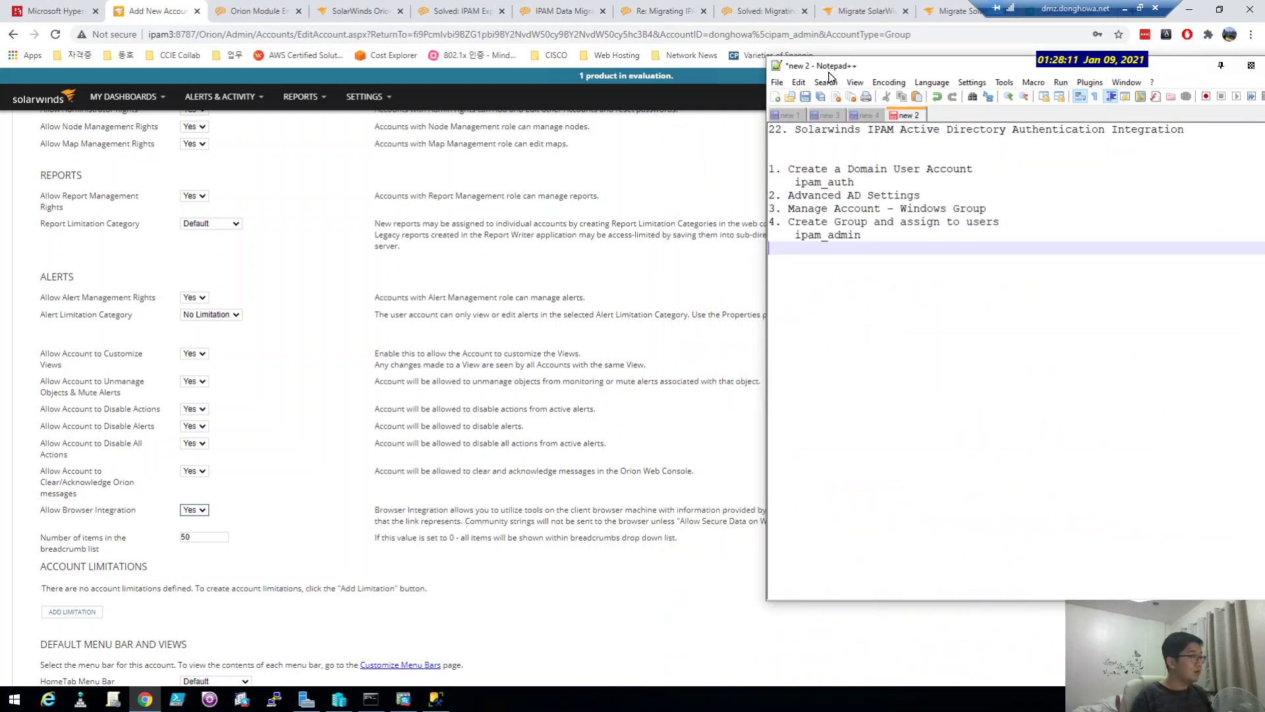
scroll(297, 422, down, 2)
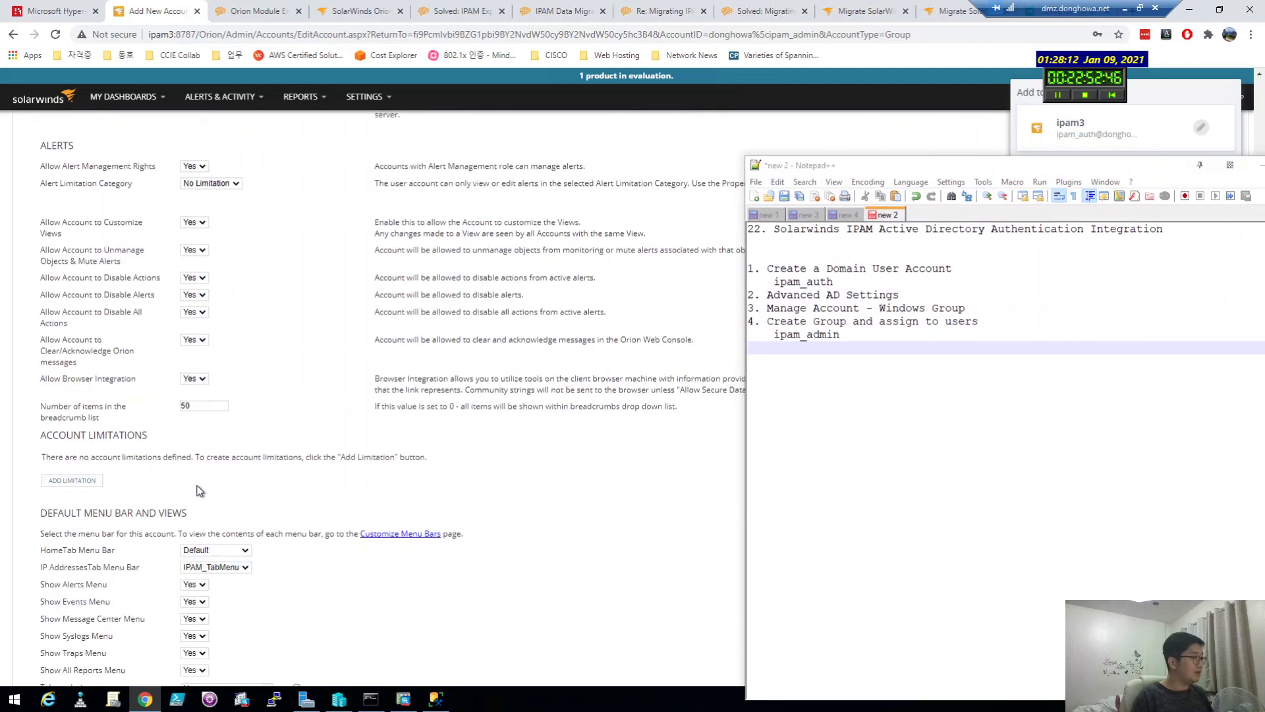
click(203, 404)
scroll(258, 375, up, 2)
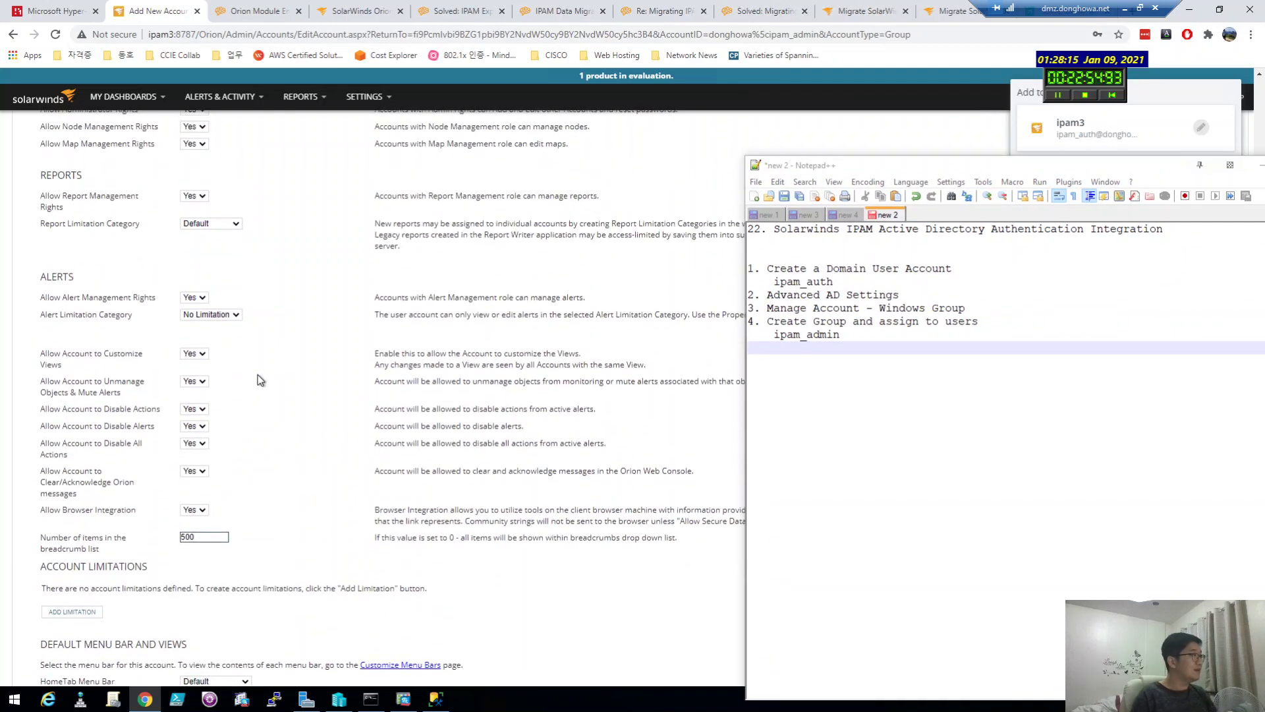
scroll(258, 375, down, 2)
scroll(242, 440, down, 3)
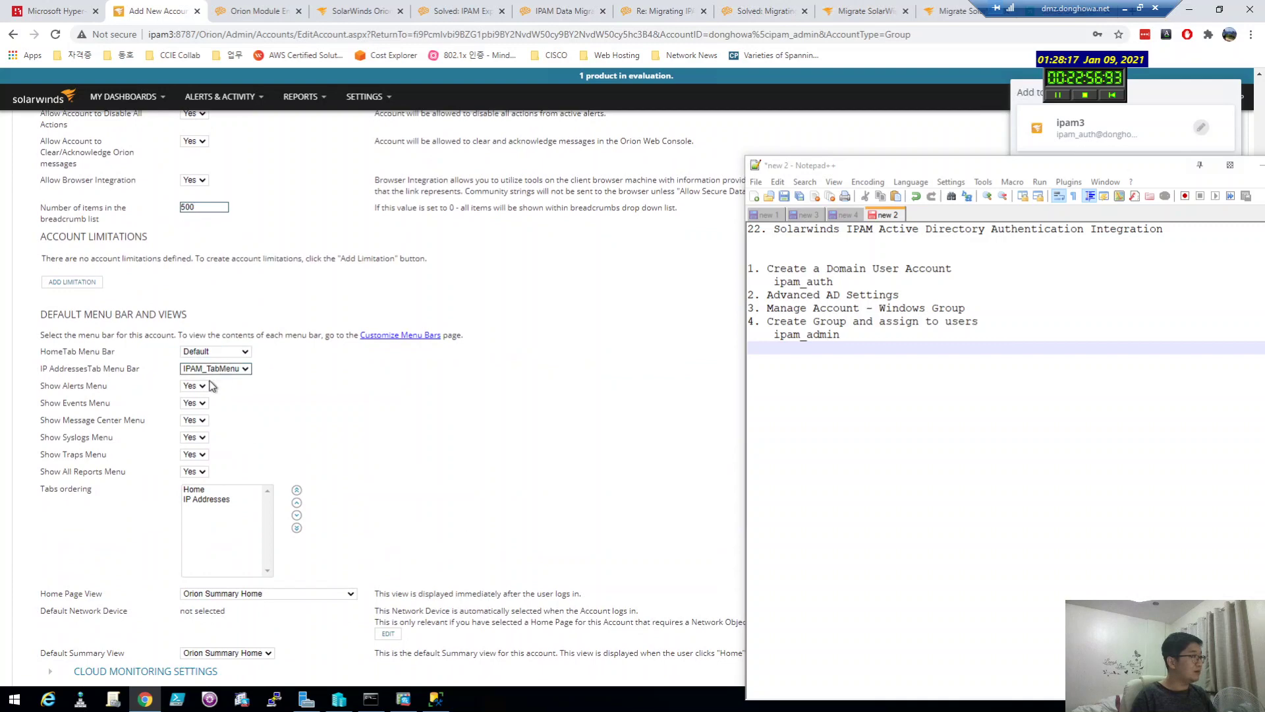
scroll(297, 454, down, 3)
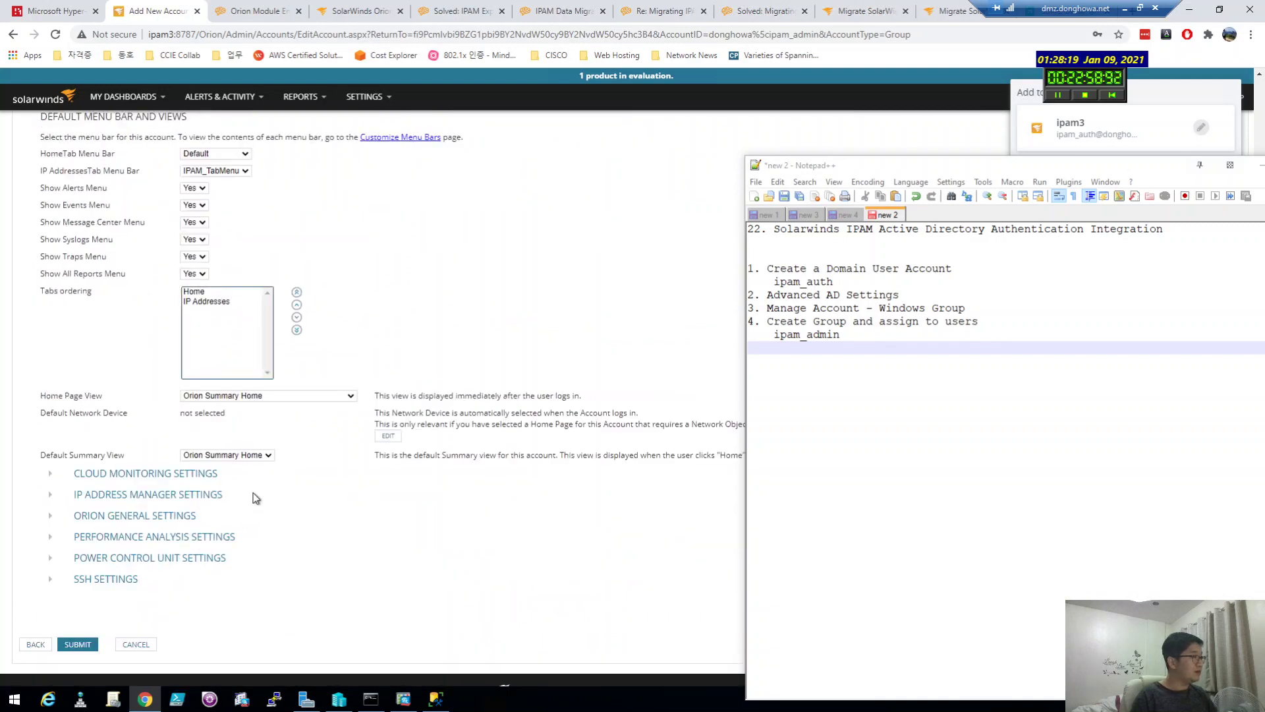
Step: Expand the Orion general, IPAM, performance analysis, power control and SSH settings sections to review the Admin role and SSH access
click(54, 518)
click(52, 497)
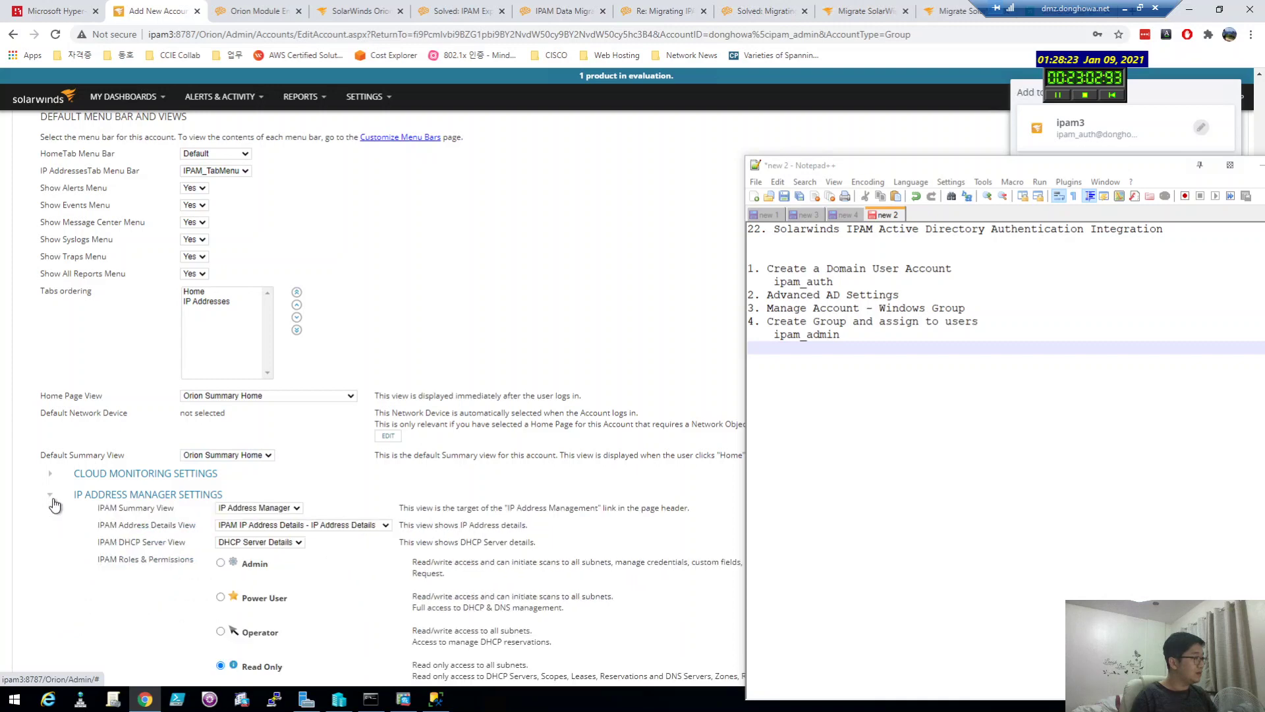
scroll(88, 534, down, 3)
scroll(88, 534, down, 5)
scroll(88, 534, down, 3)
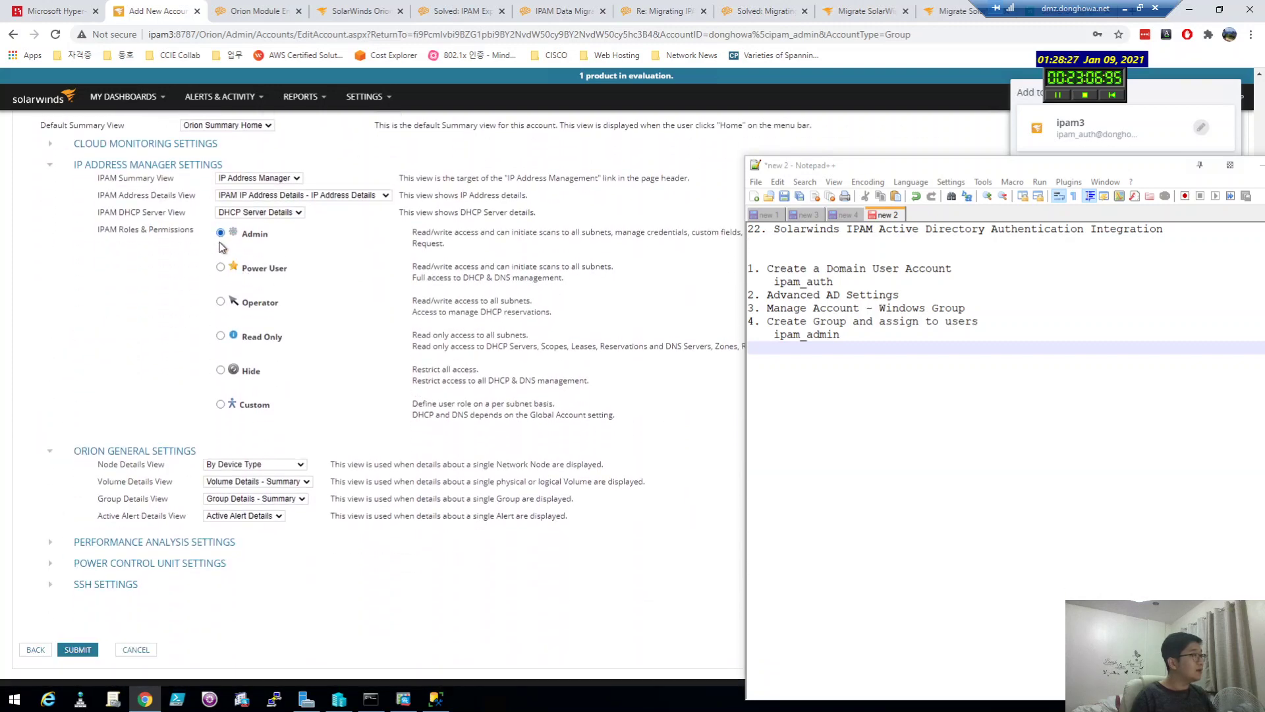
scroll(164, 238, up, 2)
scroll(163, 296, up, 1)
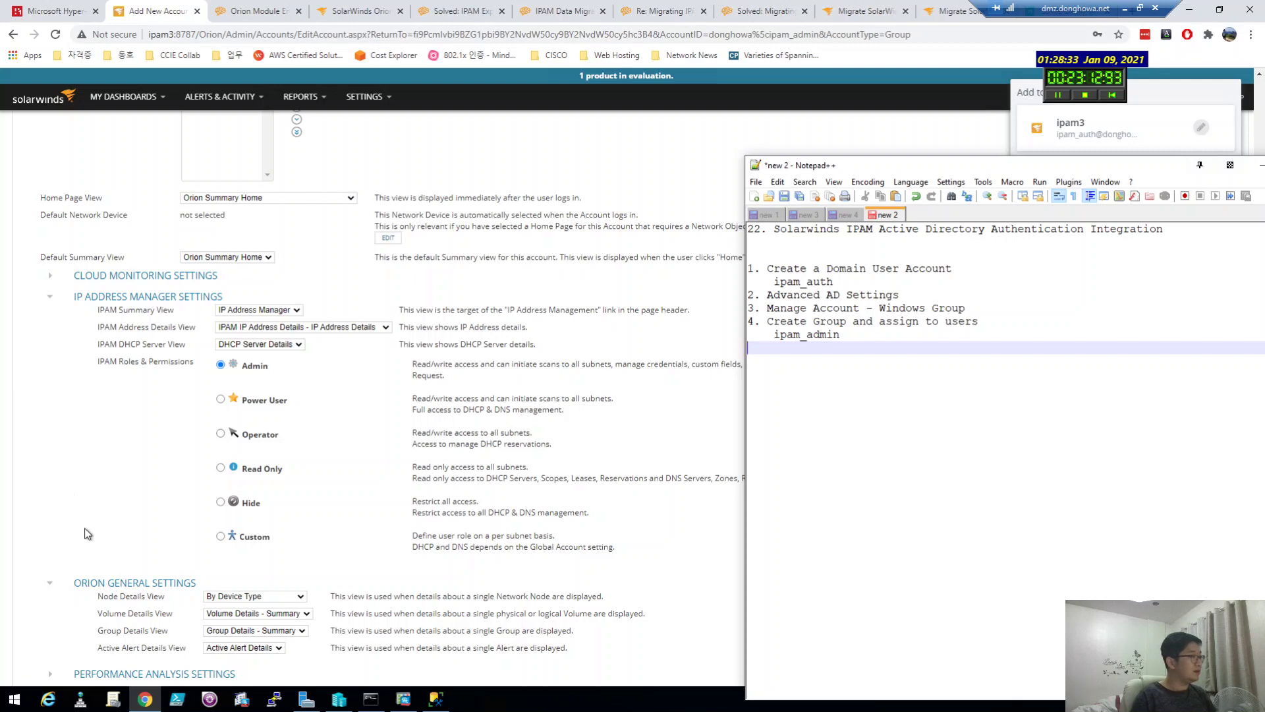
click(49, 674)
scroll(25, 591, down, 3)
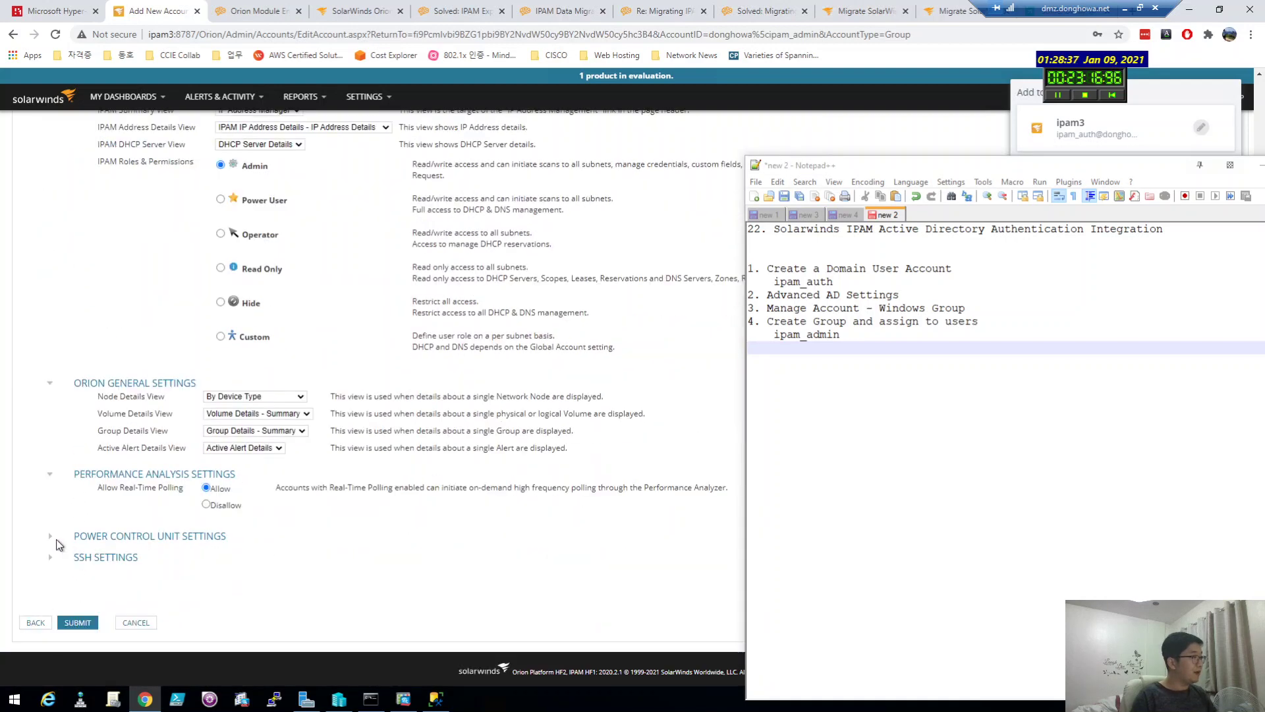
click(50, 536)
click(56, 577)
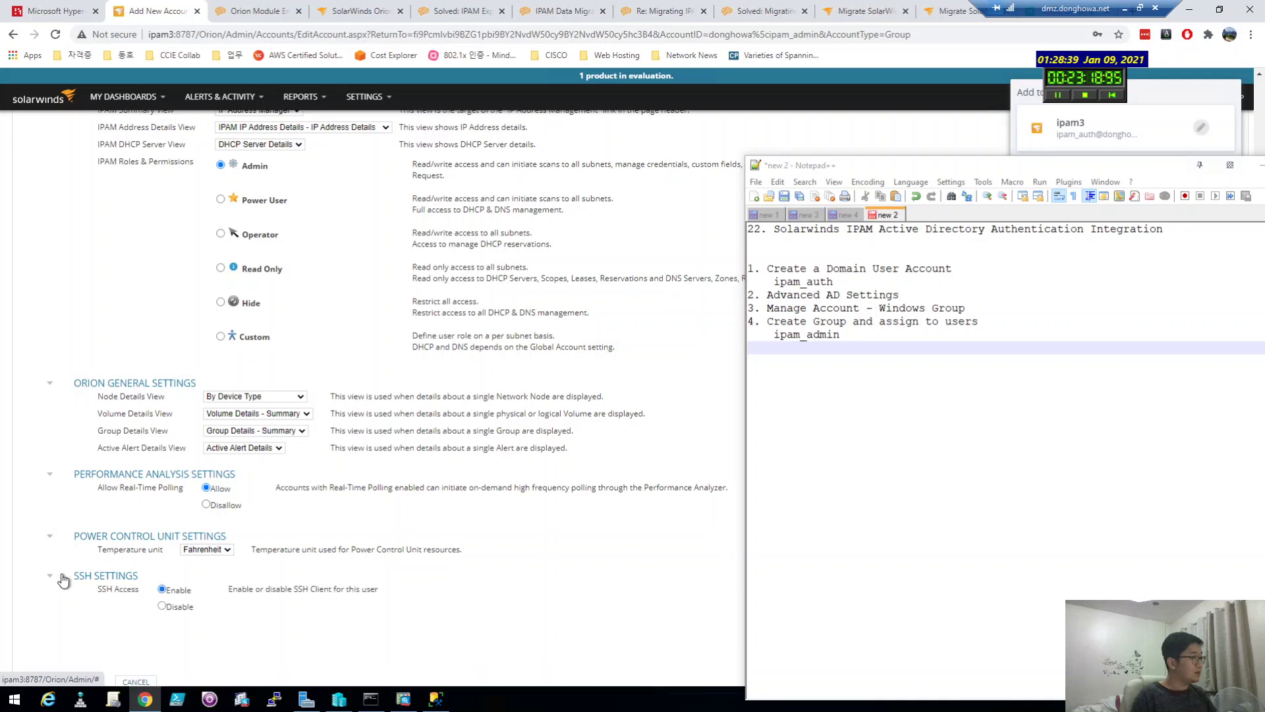
scroll(132, 581, up, 2)
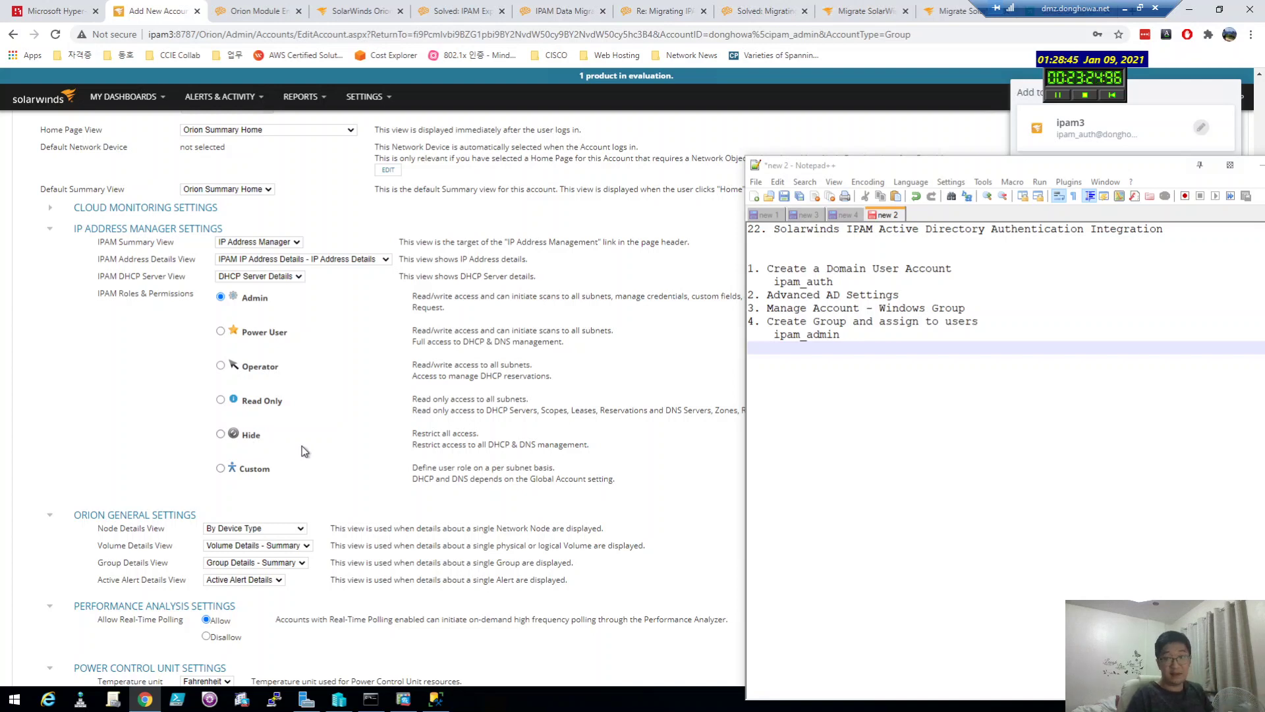
scroll(209, 433, down, 1)
scroll(209, 433, down, 2)
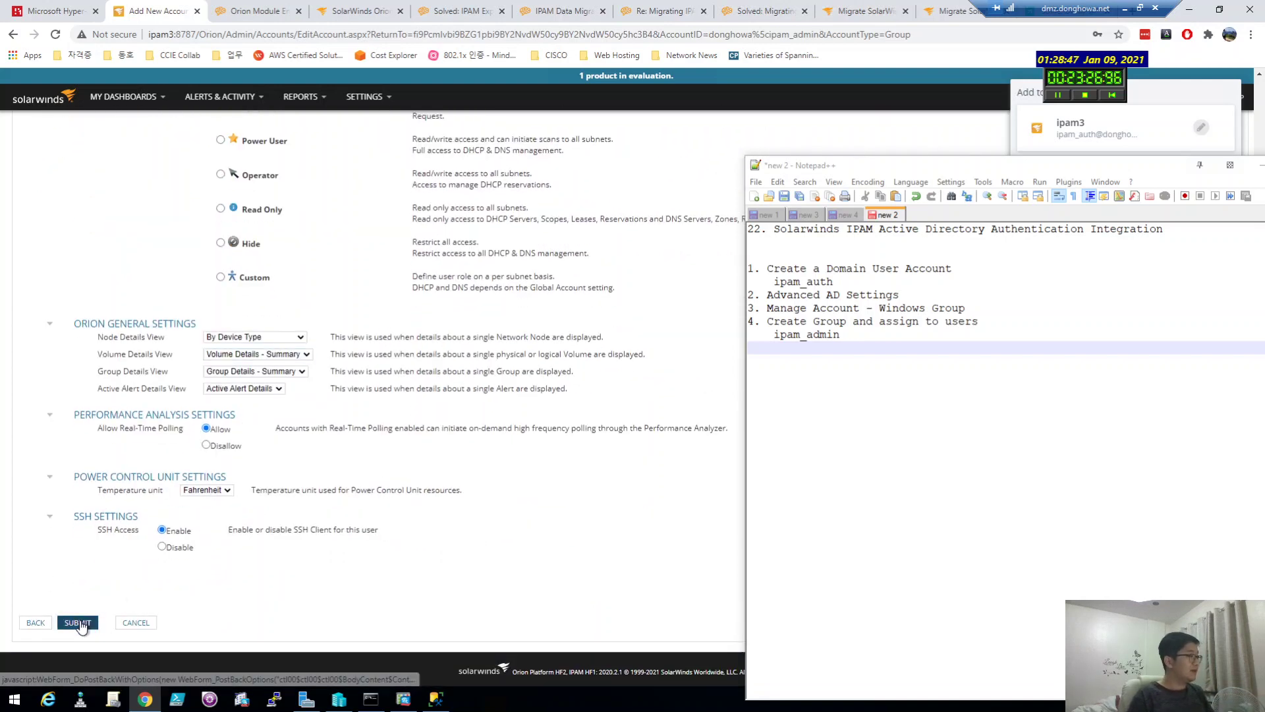
Step: Submit the group account and verify donghowa\ipam_admin is listed under Windows Groups enabled with admin rights
click(78, 624)
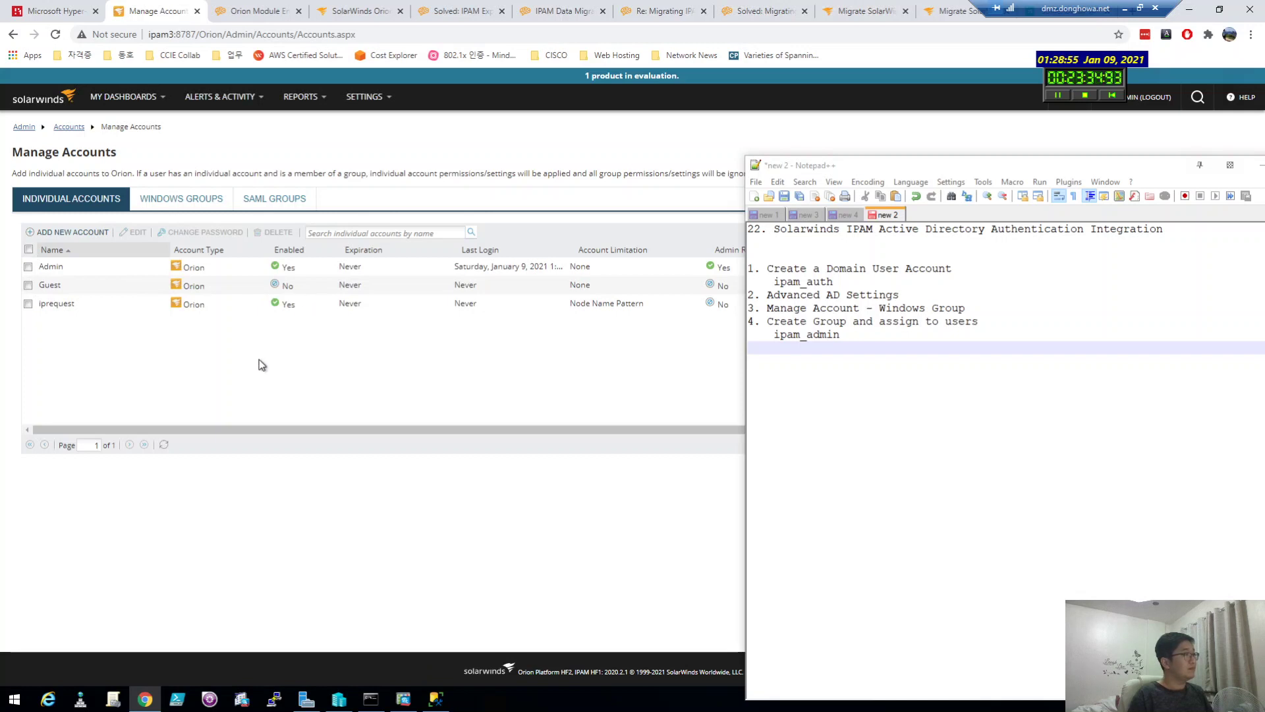
click(177, 201)
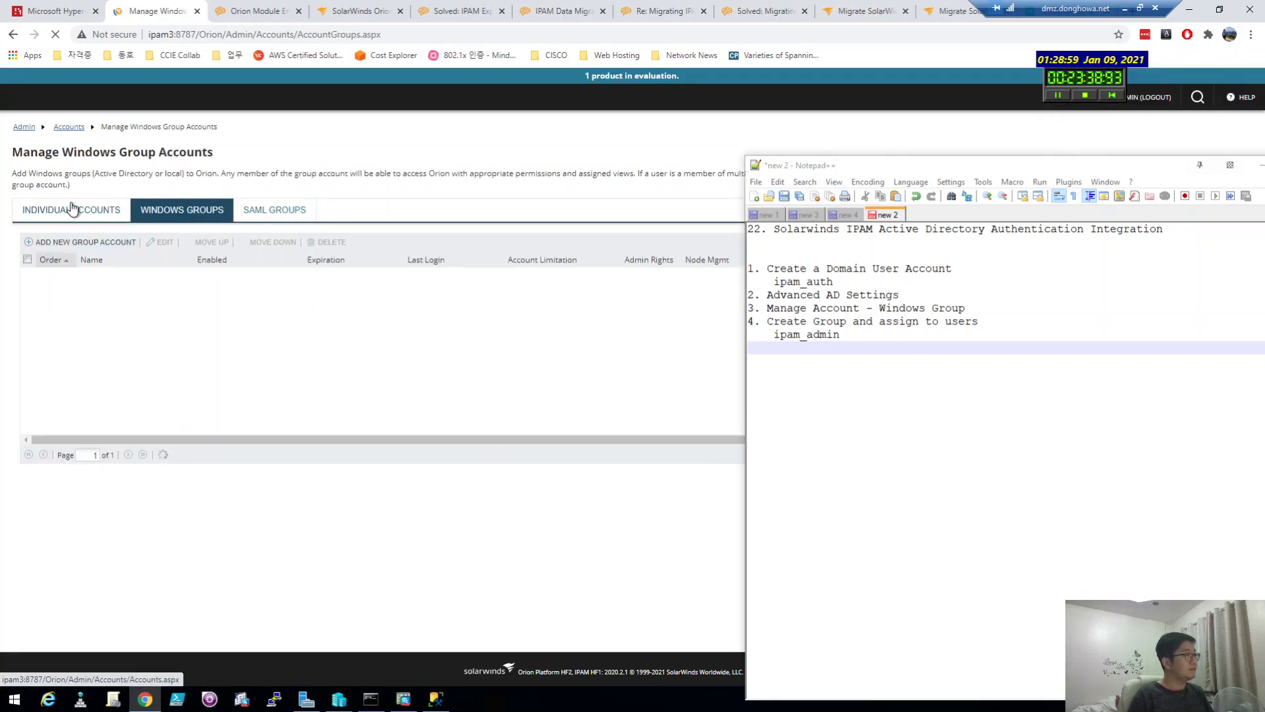
click(71, 208)
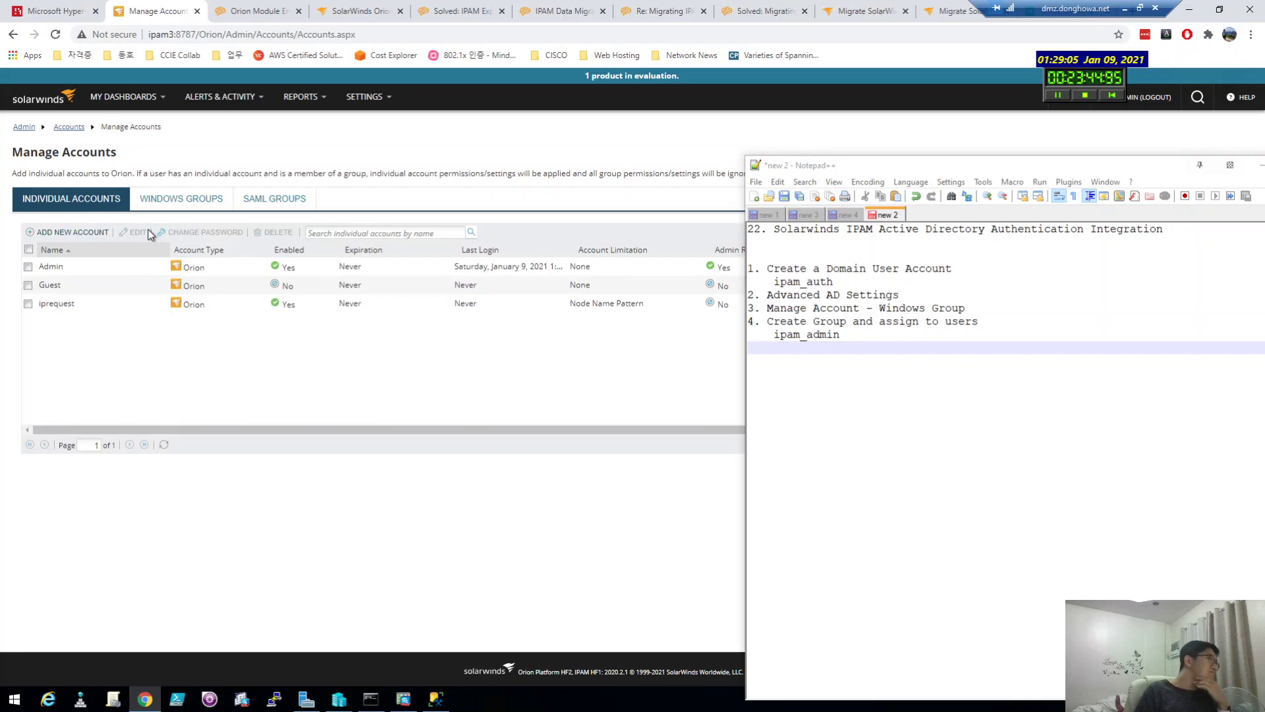
click(182, 198)
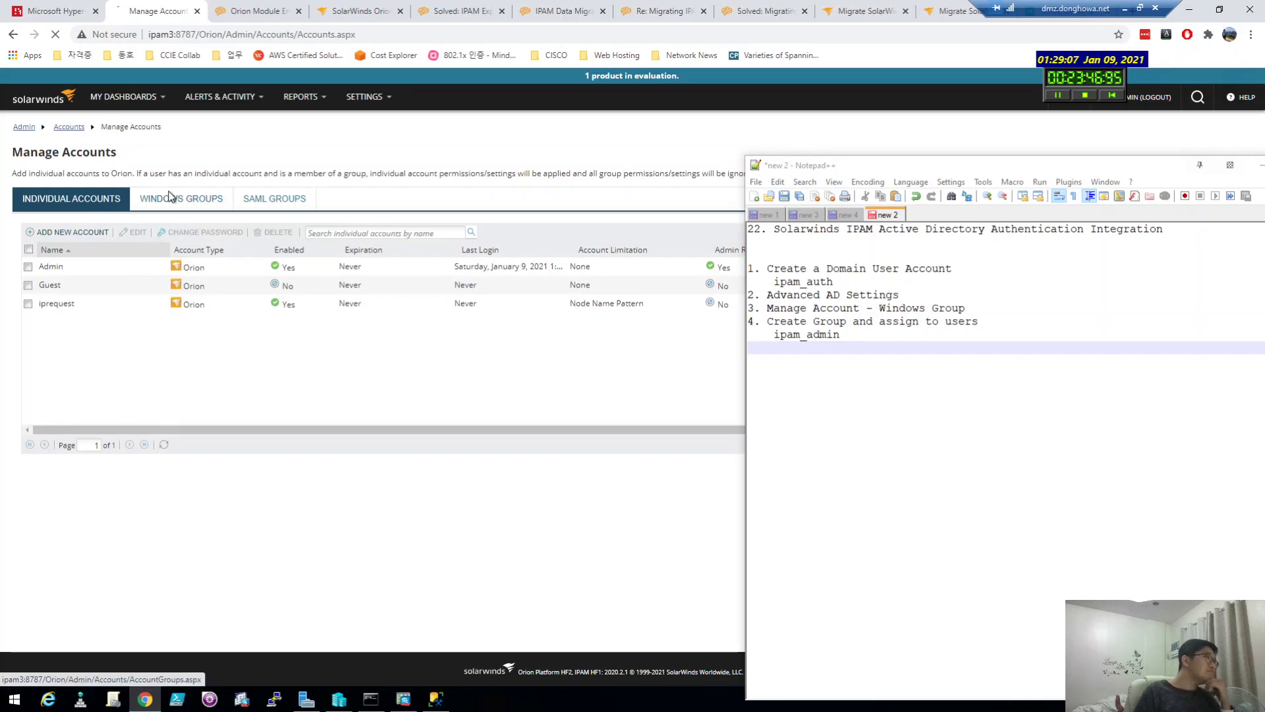
drag(836, 181, 848, 400)
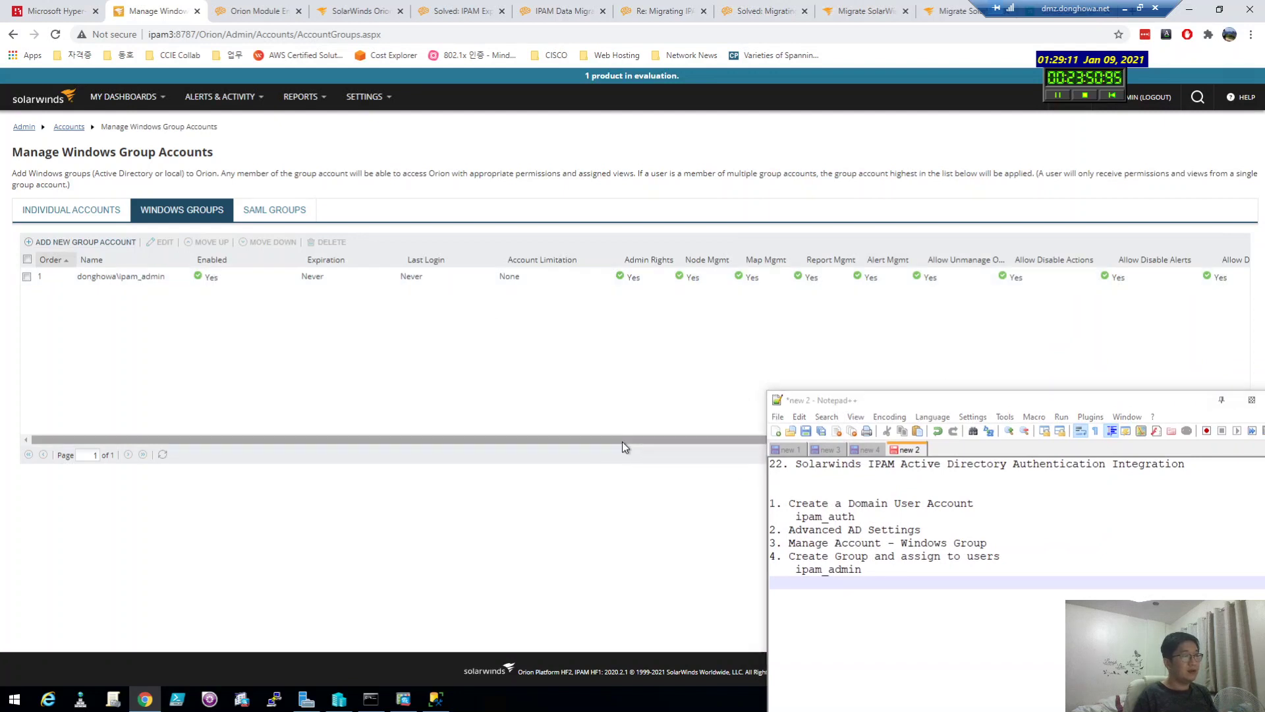
drag(636, 450, 291, 446)
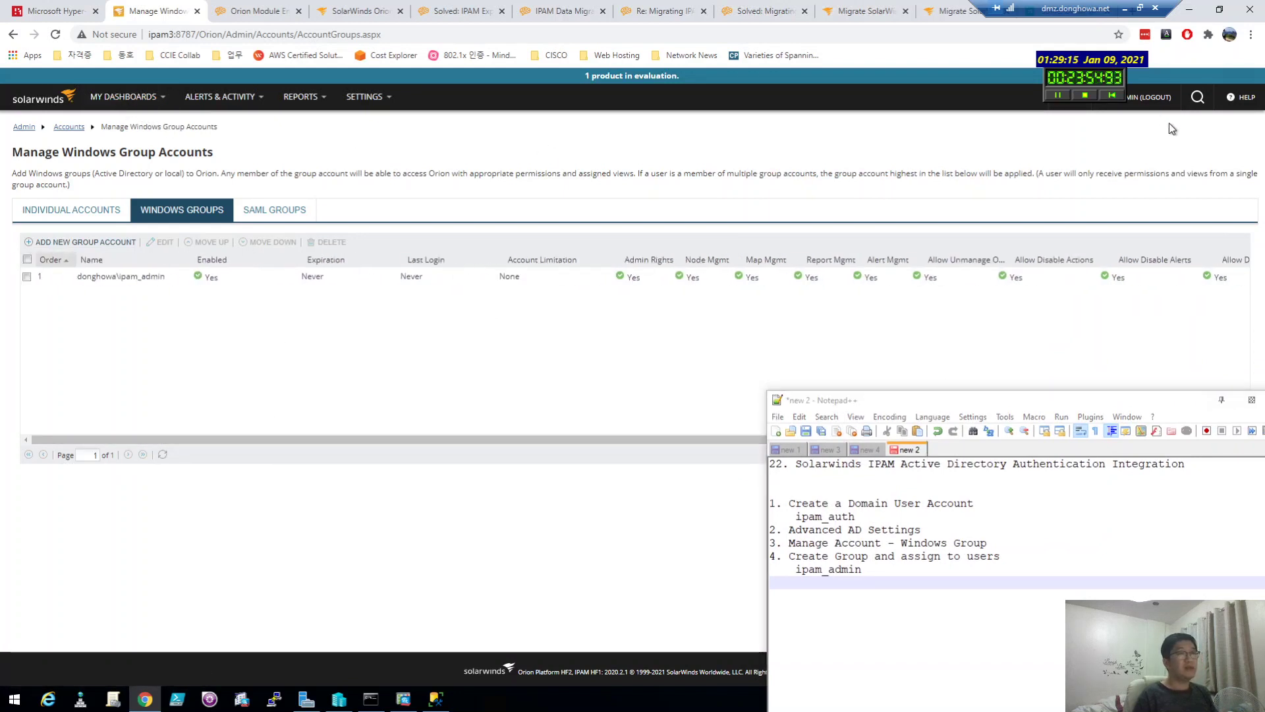
click(71, 208)
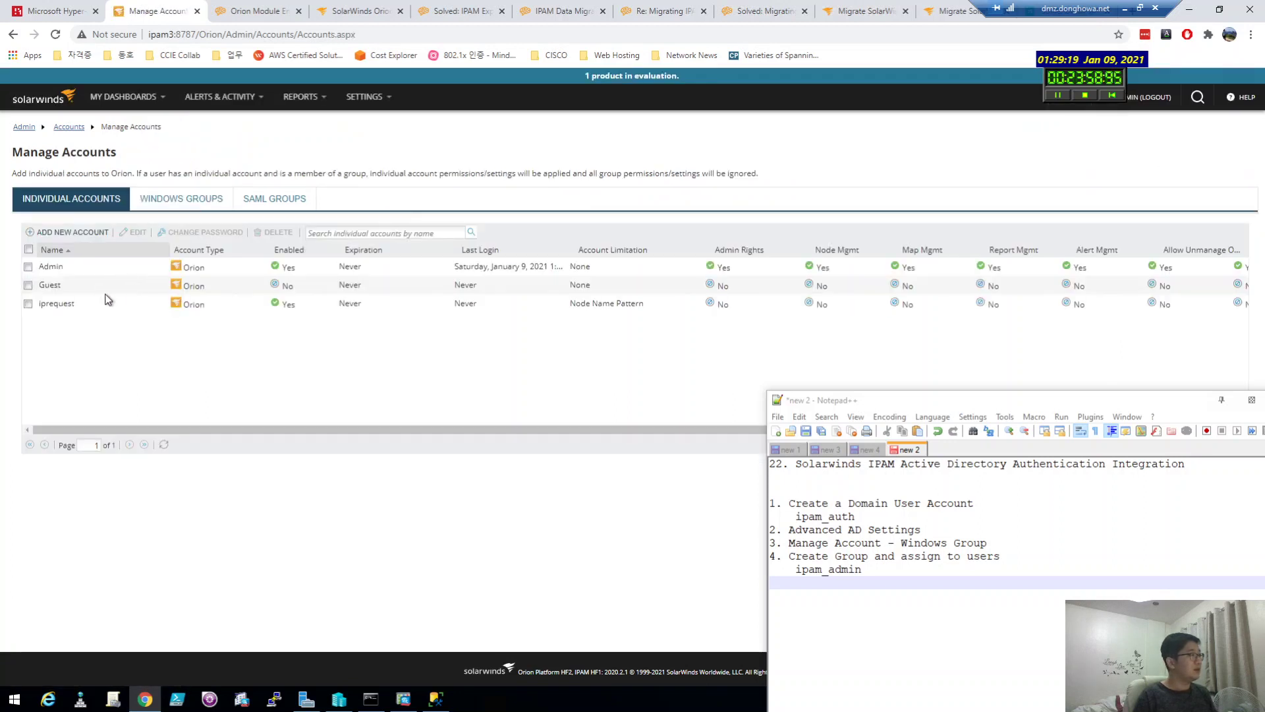
Step: Log out and sign back in as donghowa\donghowa, landing on Discovery Central
click(1152, 102)
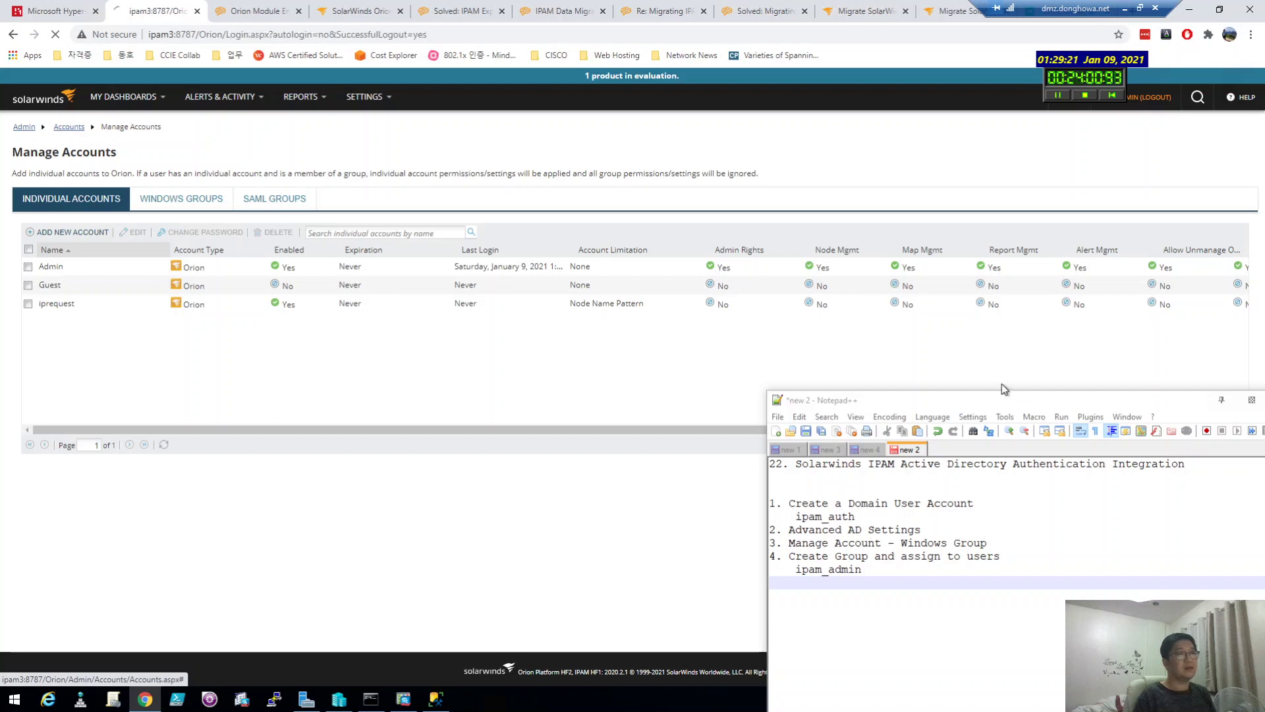
drag(1001, 400, 980, 240)
click(606, 217)
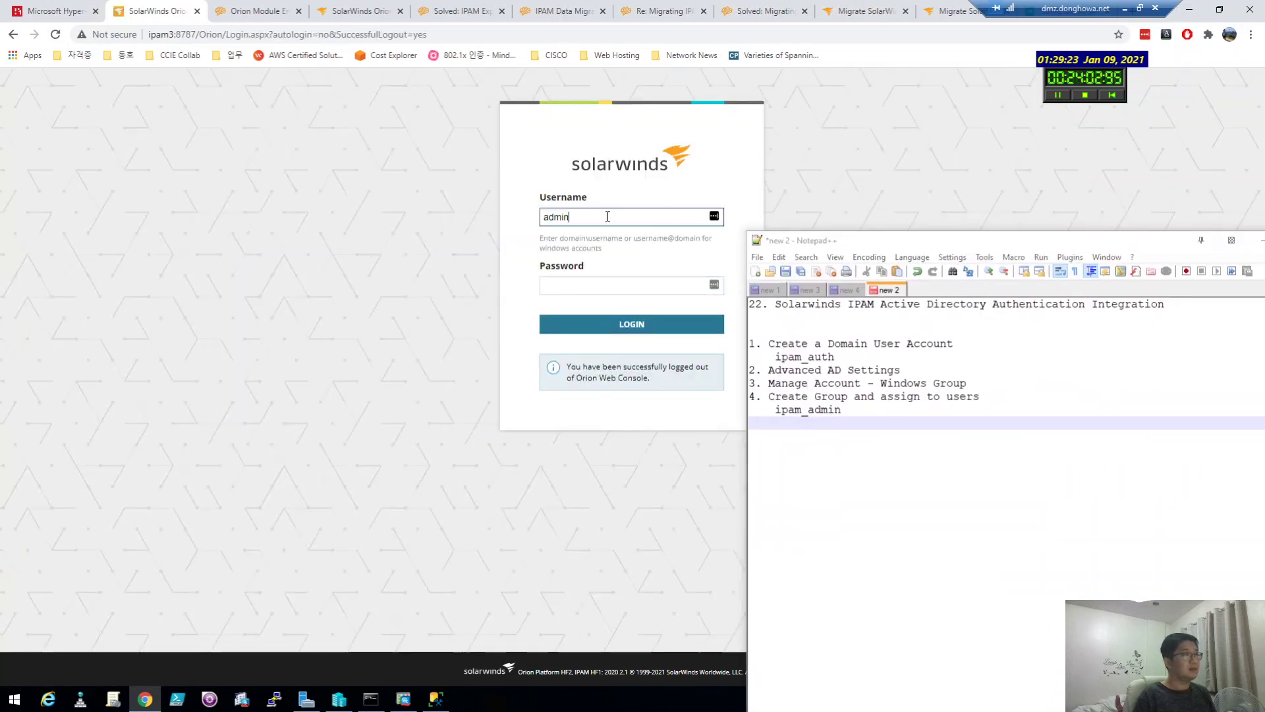
key(ctrl+a)
text(donghowa\donghowa)
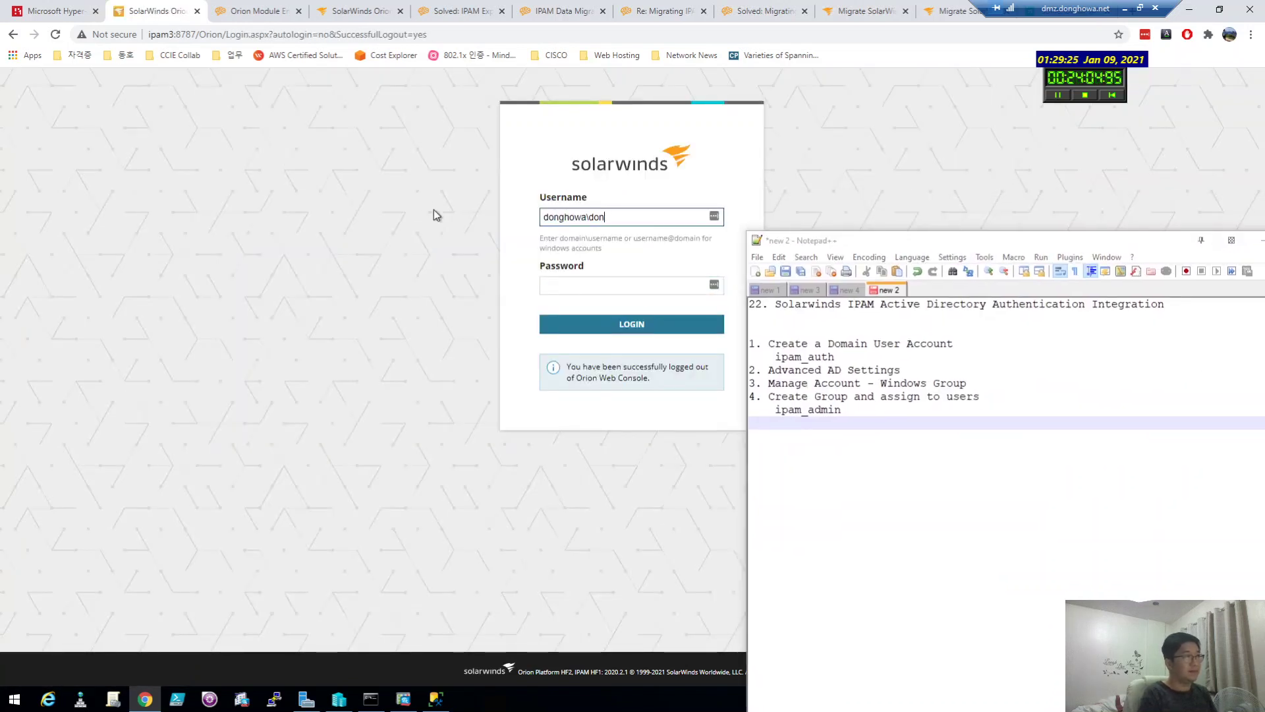
key(Tab)
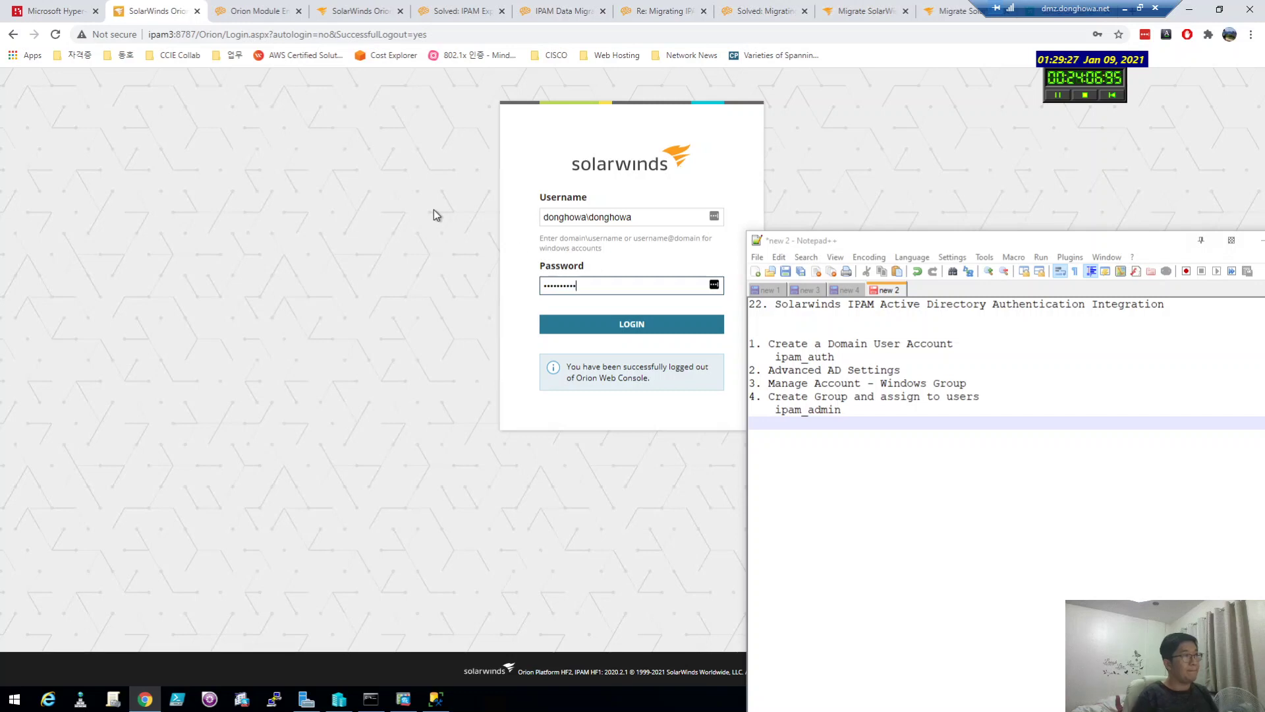
click(632, 322)
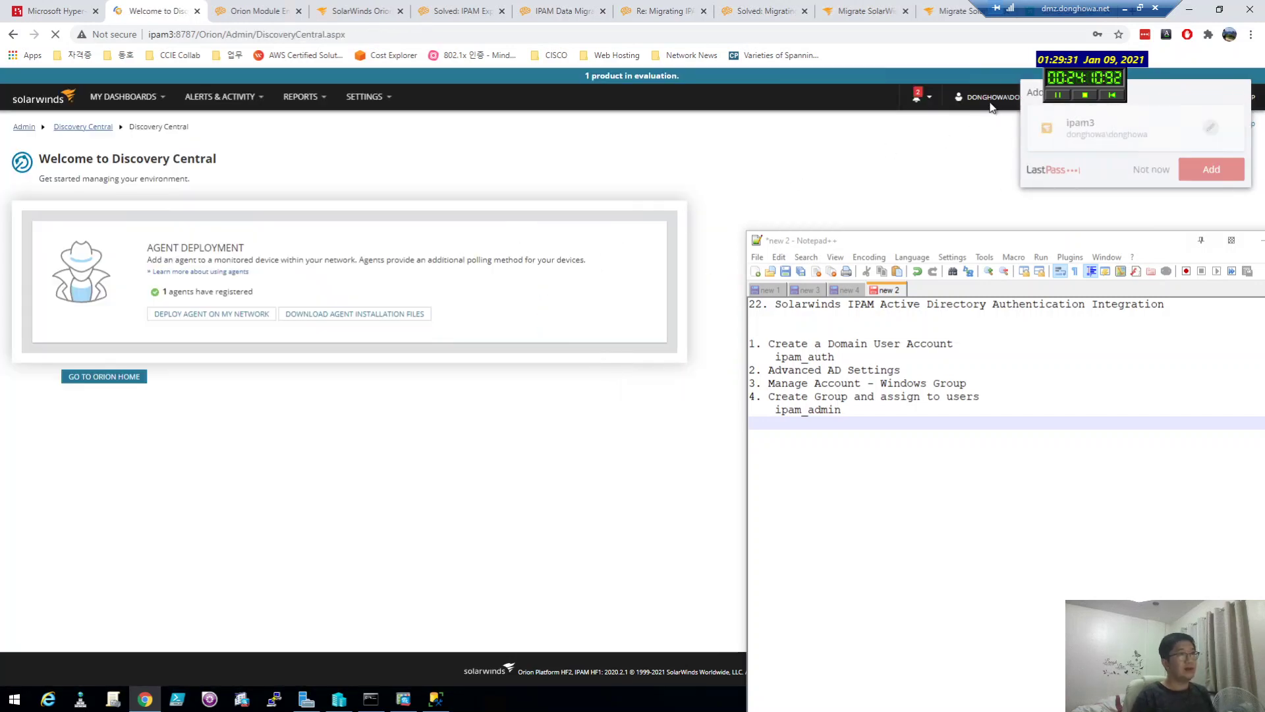
Step: Dismiss the password-save offer and show the active alerts list
click(1144, 168)
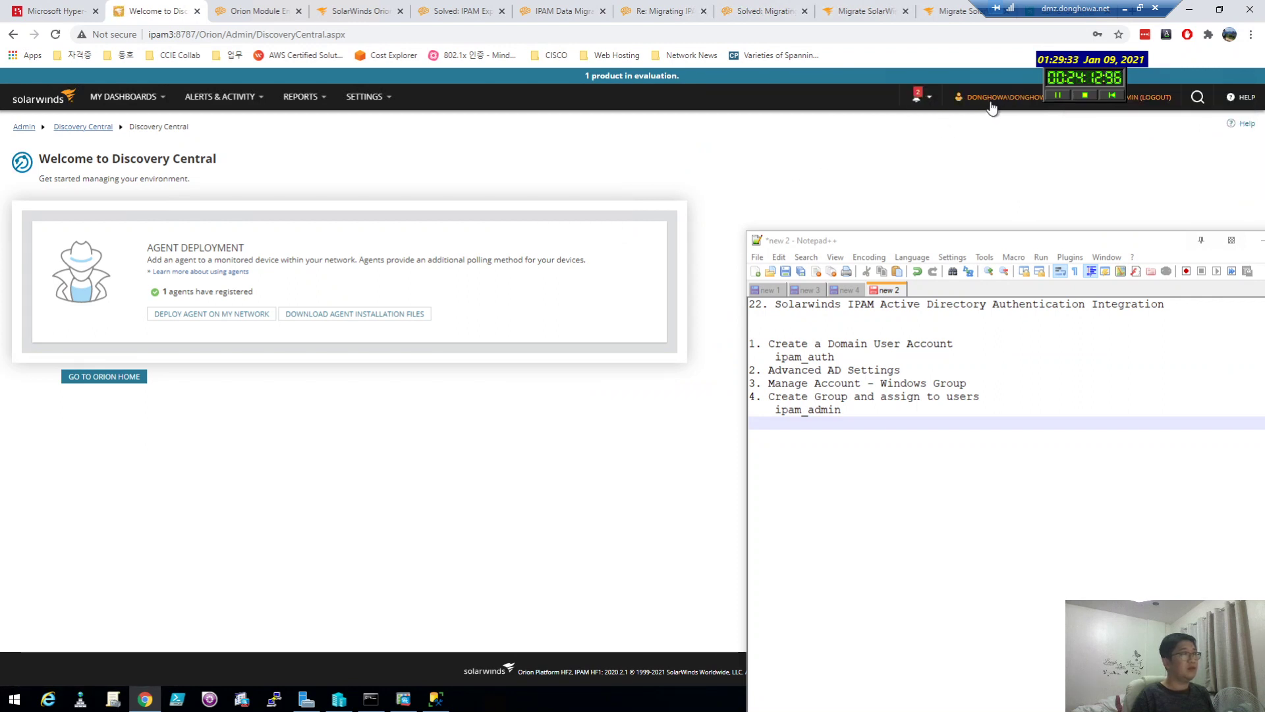
mouse_move(221, 96)
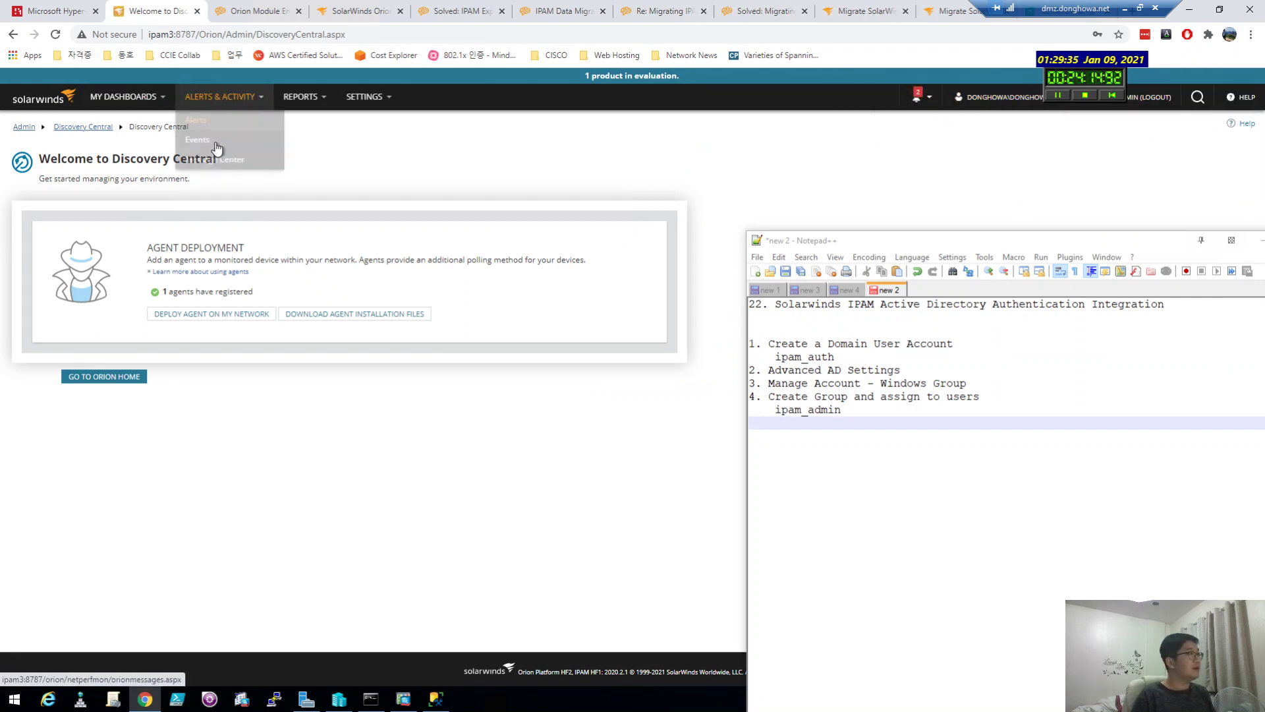
click(216, 149)
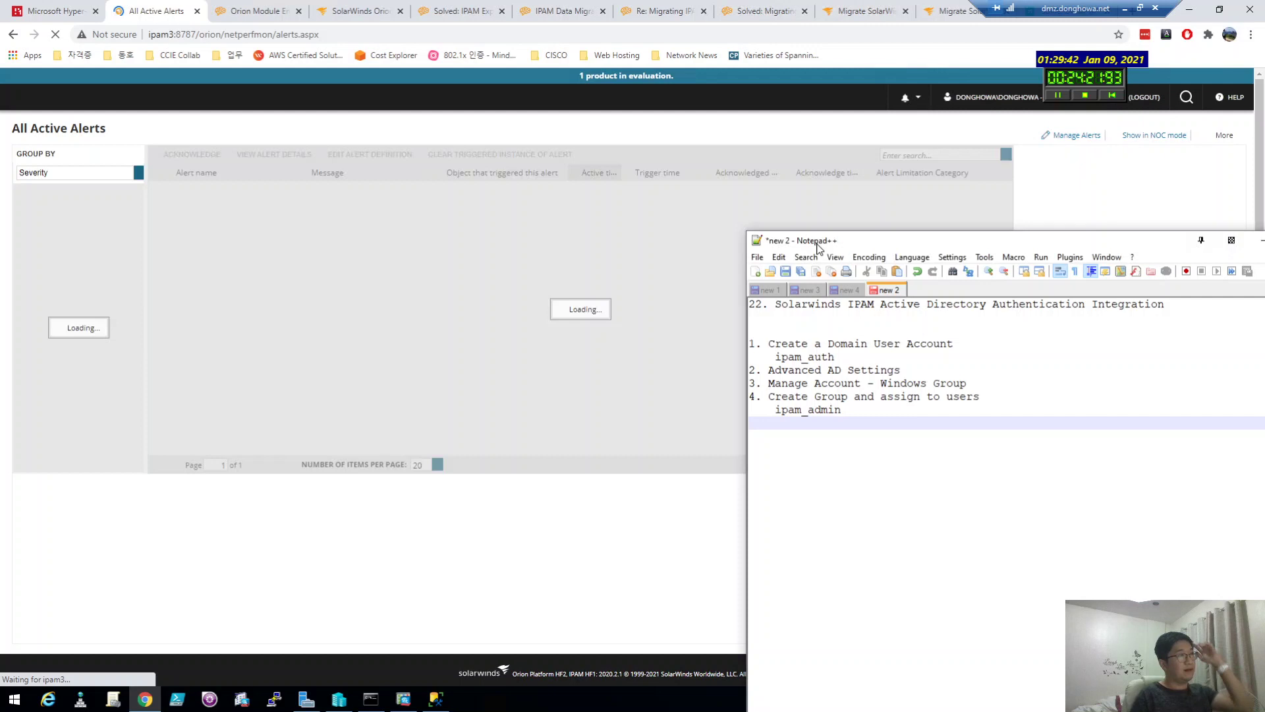
drag(818, 246, 812, 417)
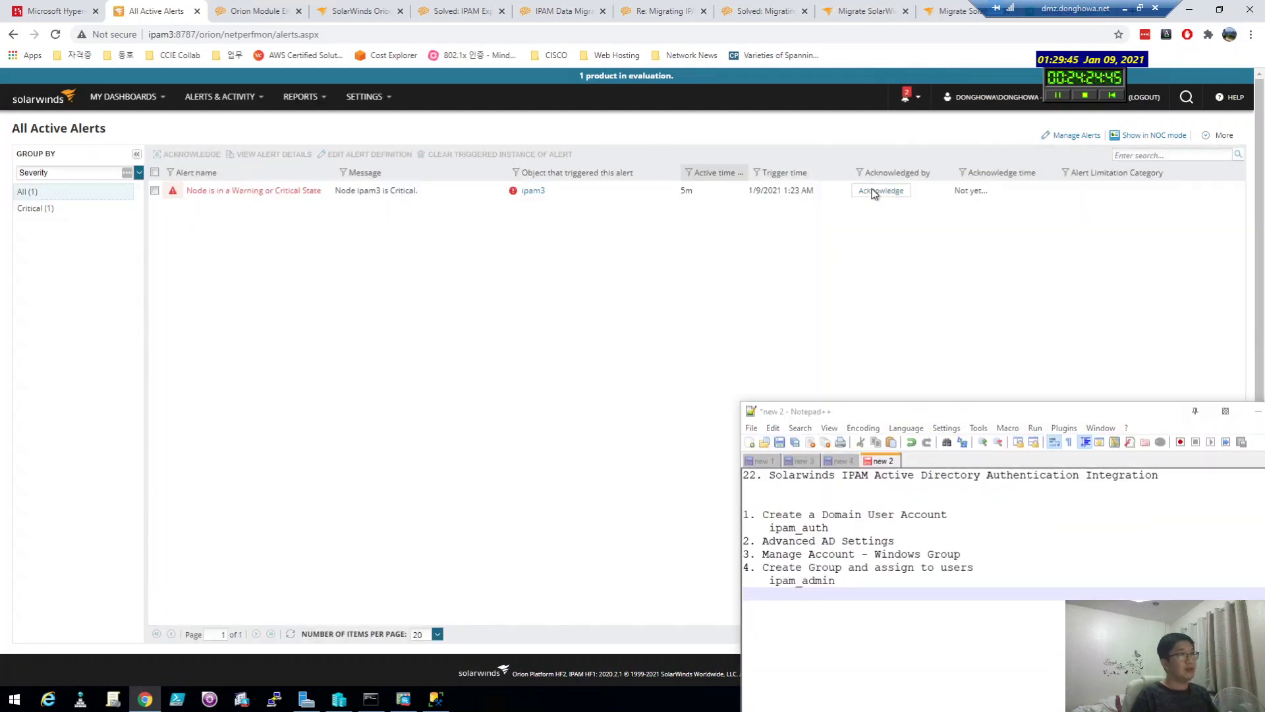
Step: Acknowledge the critical alert for node ipam3 as donghowa\donghowa
click(875, 191)
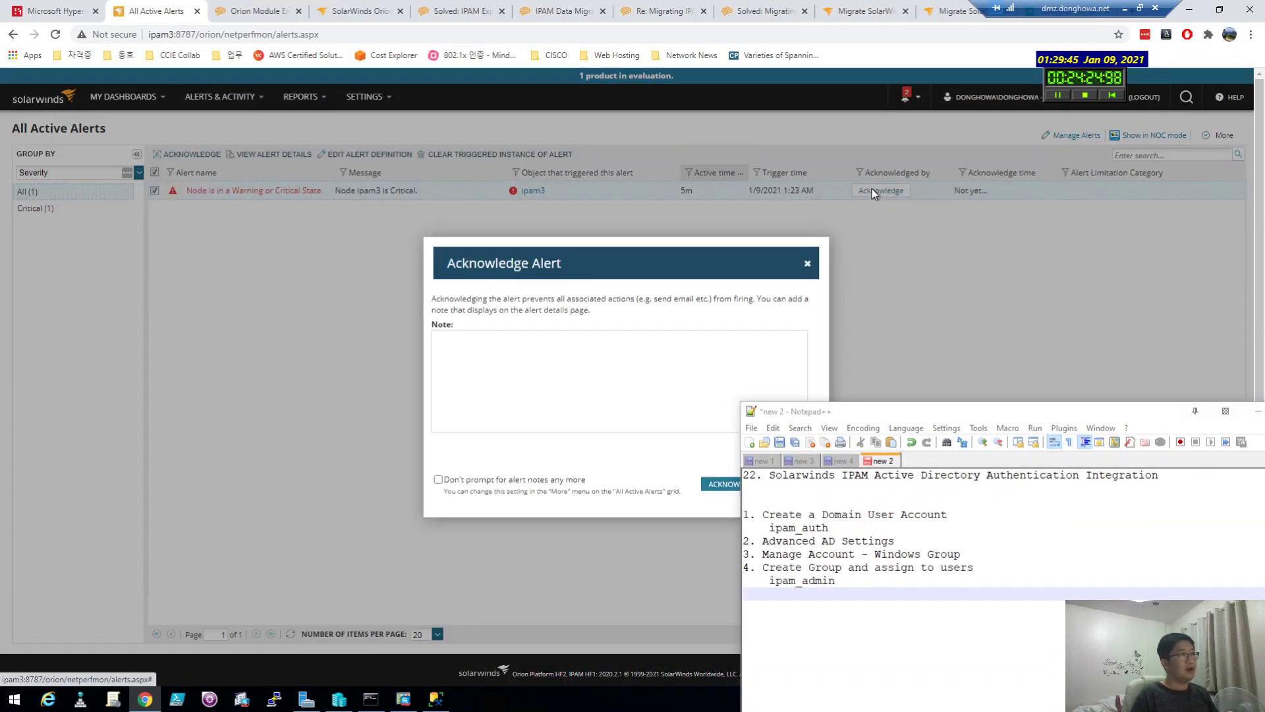
drag(806, 413, 914, 416)
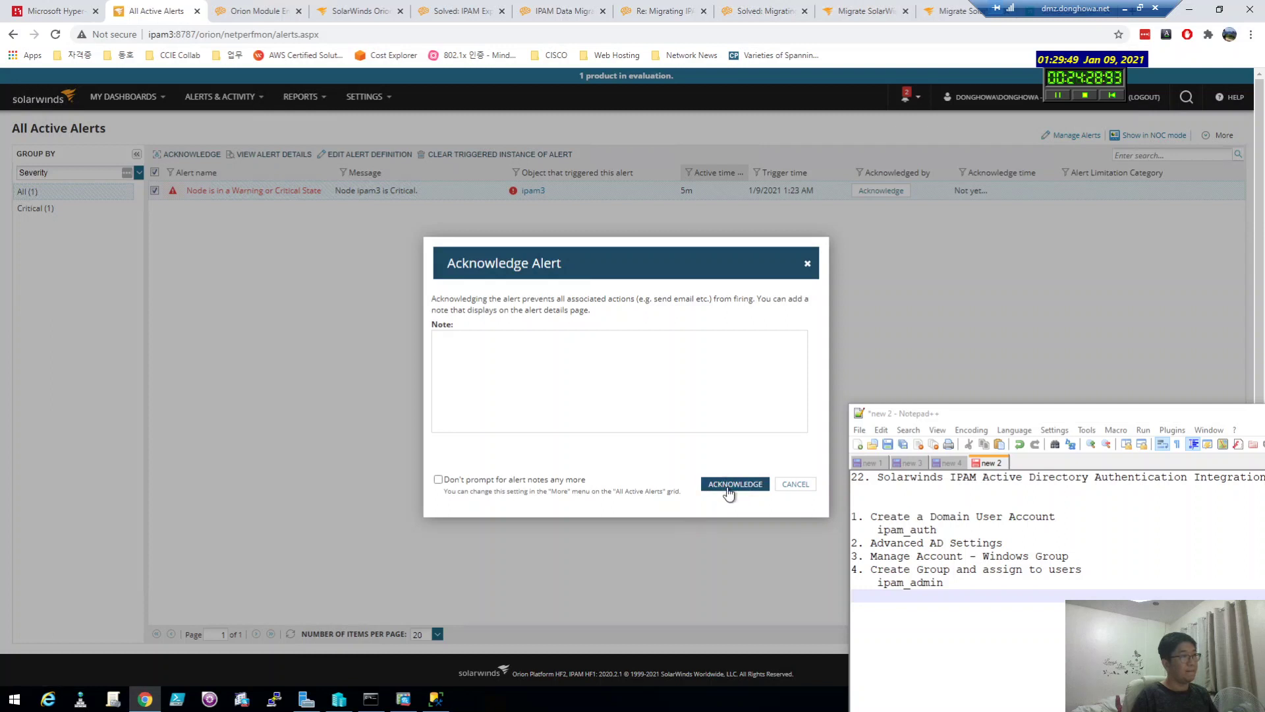
click(734, 484)
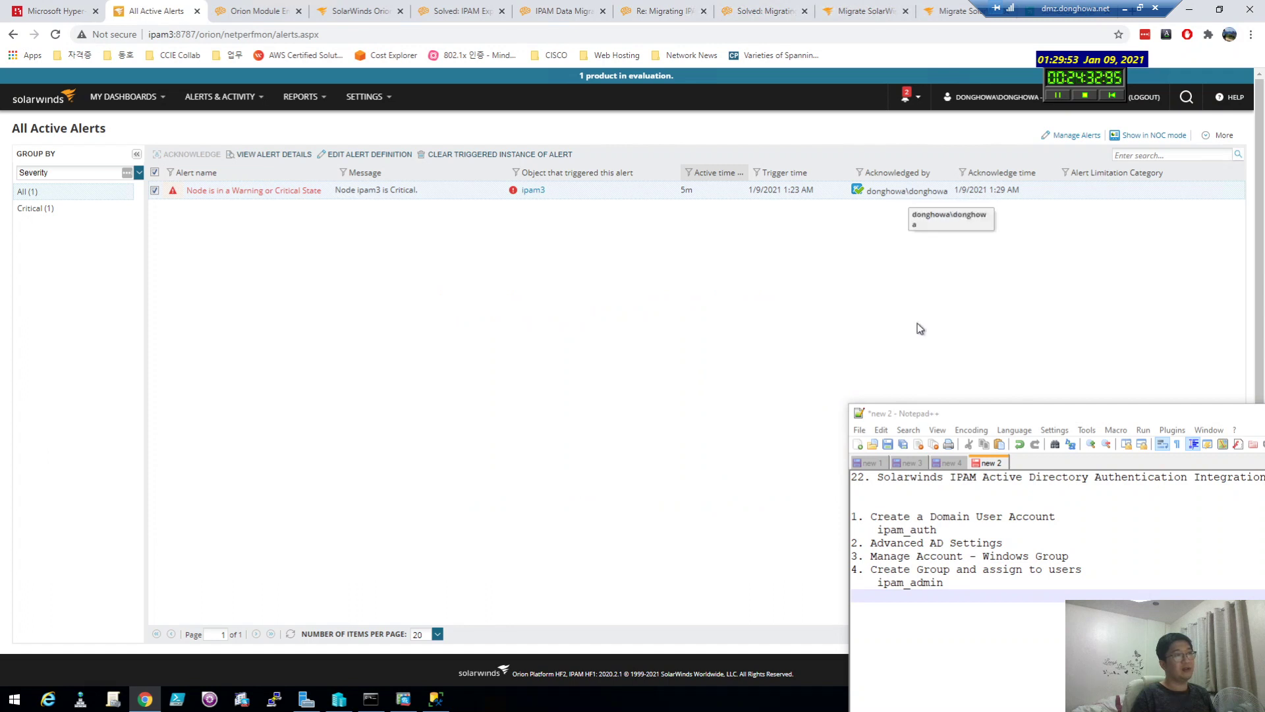
drag(936, 417, 819, 302)
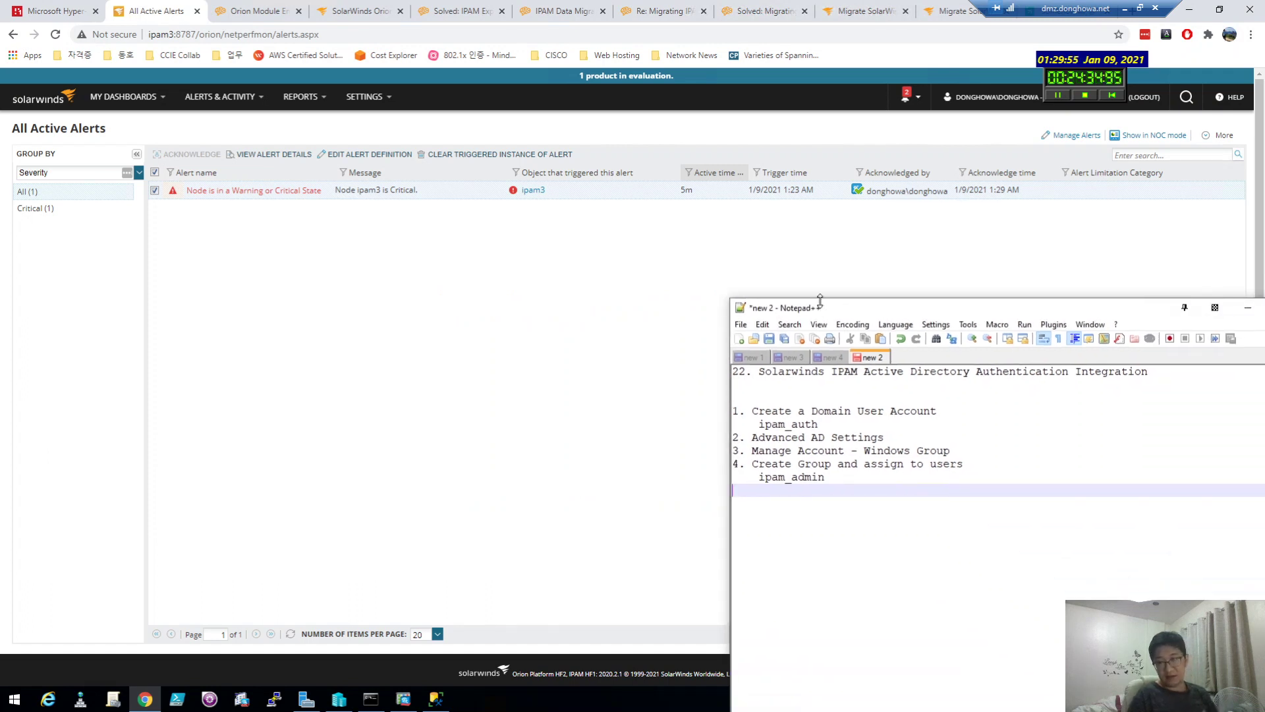